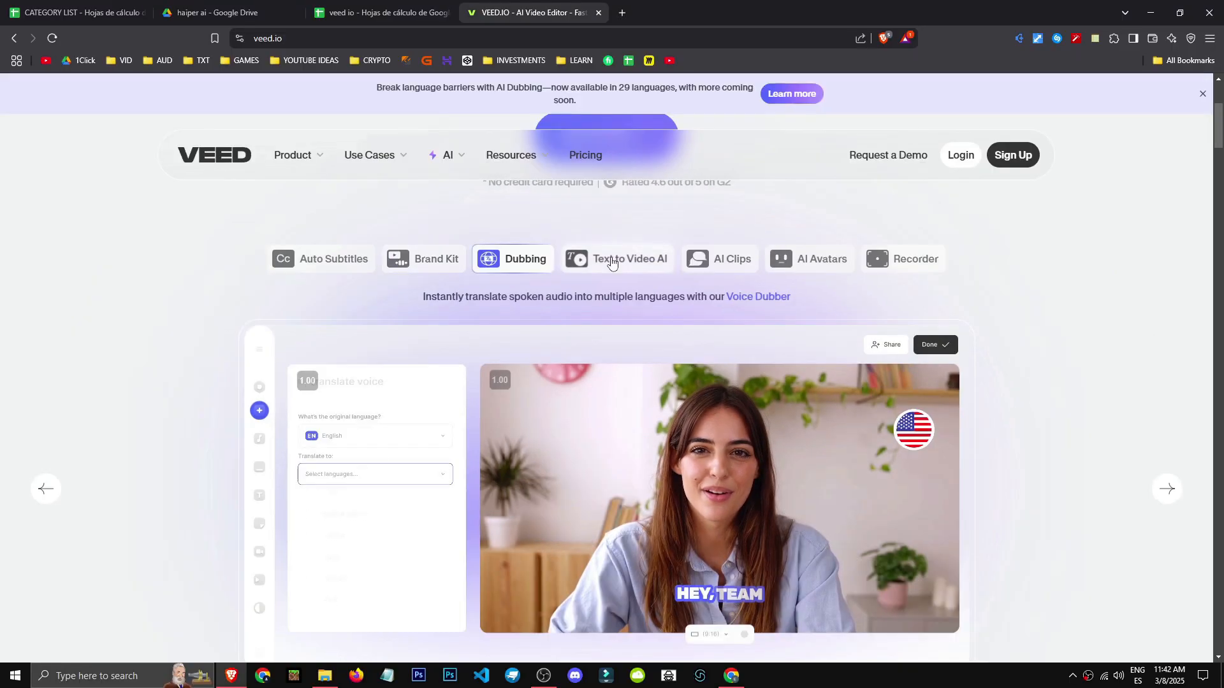
- Review the feature showcase on the VEED homepage and open the sign-up page
click(616, 247)
scroll(663, 527, down, 4)
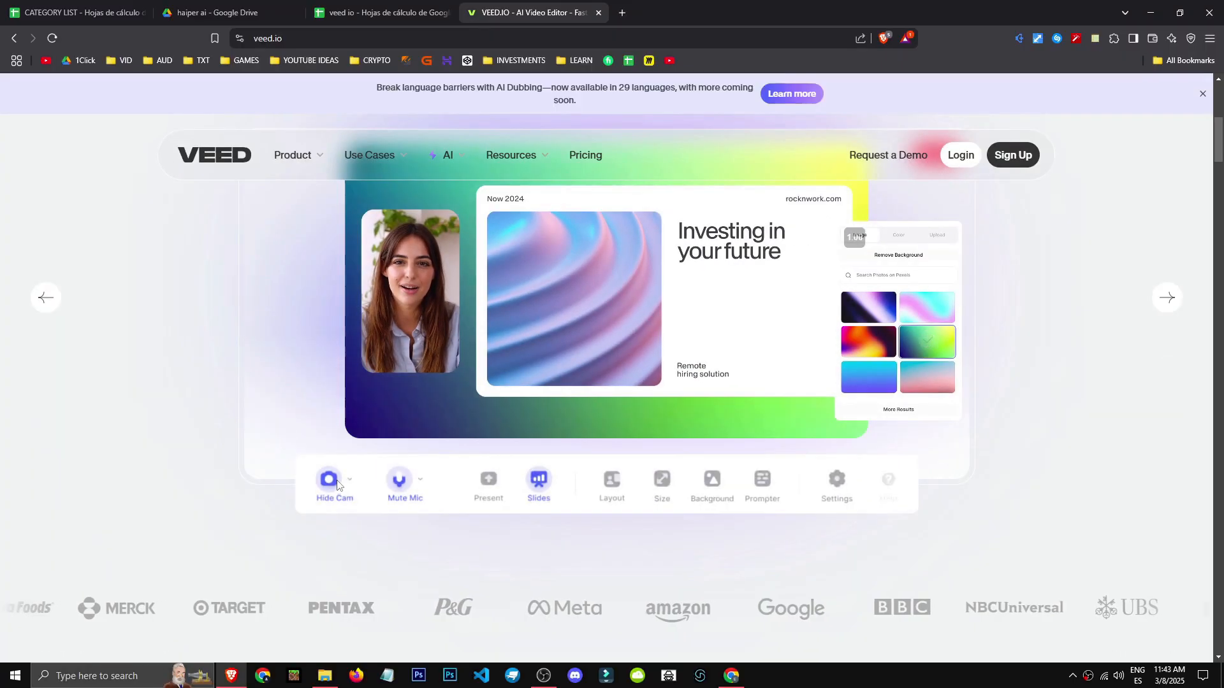
scroll(740, 527, down, 12)
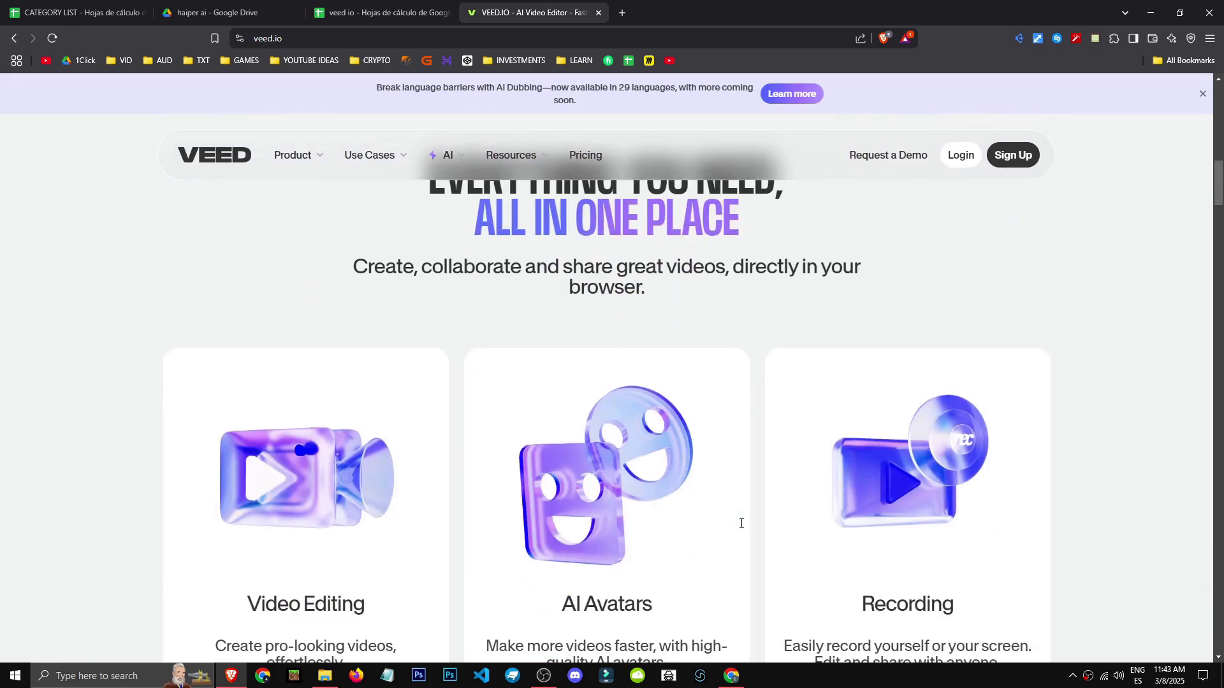
scroll(331, 510, down, 10)
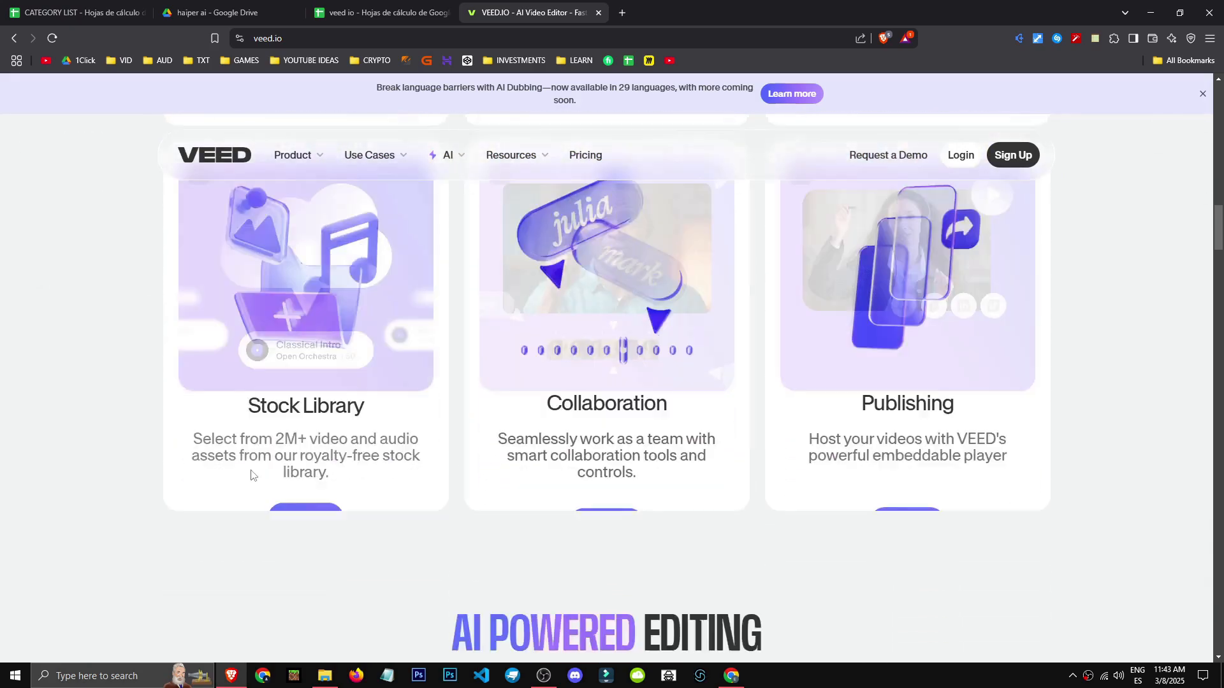
scroll(331, 510, down, 3)
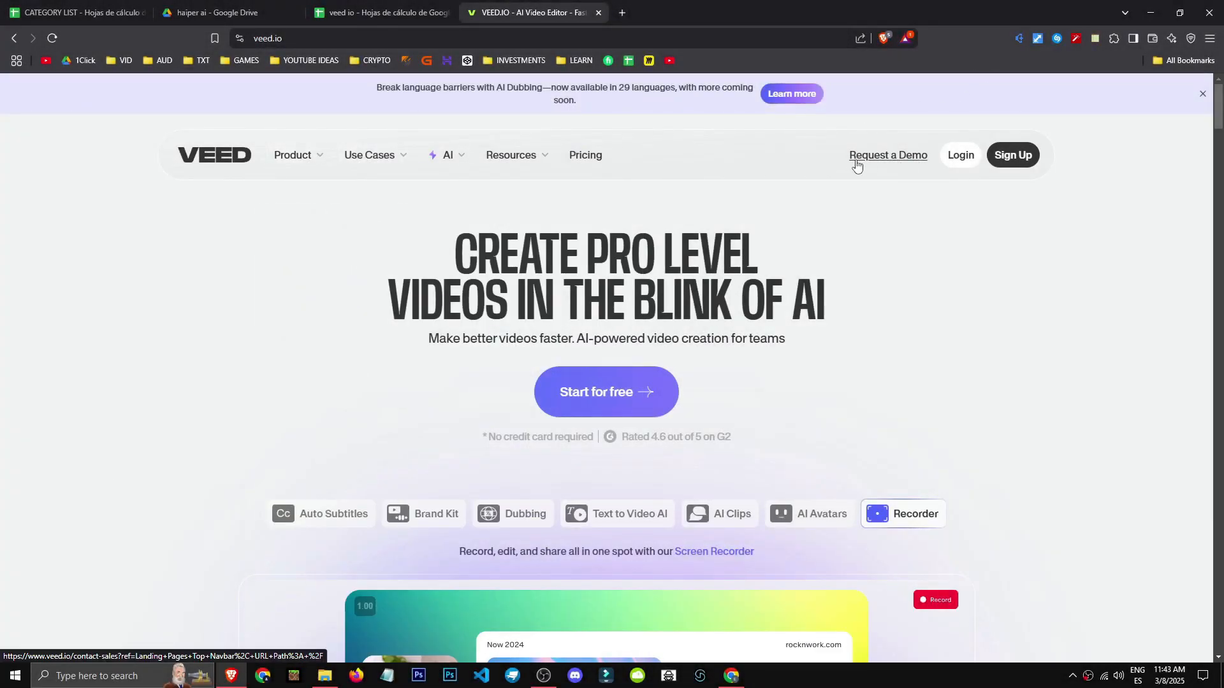
click(1014, 156)
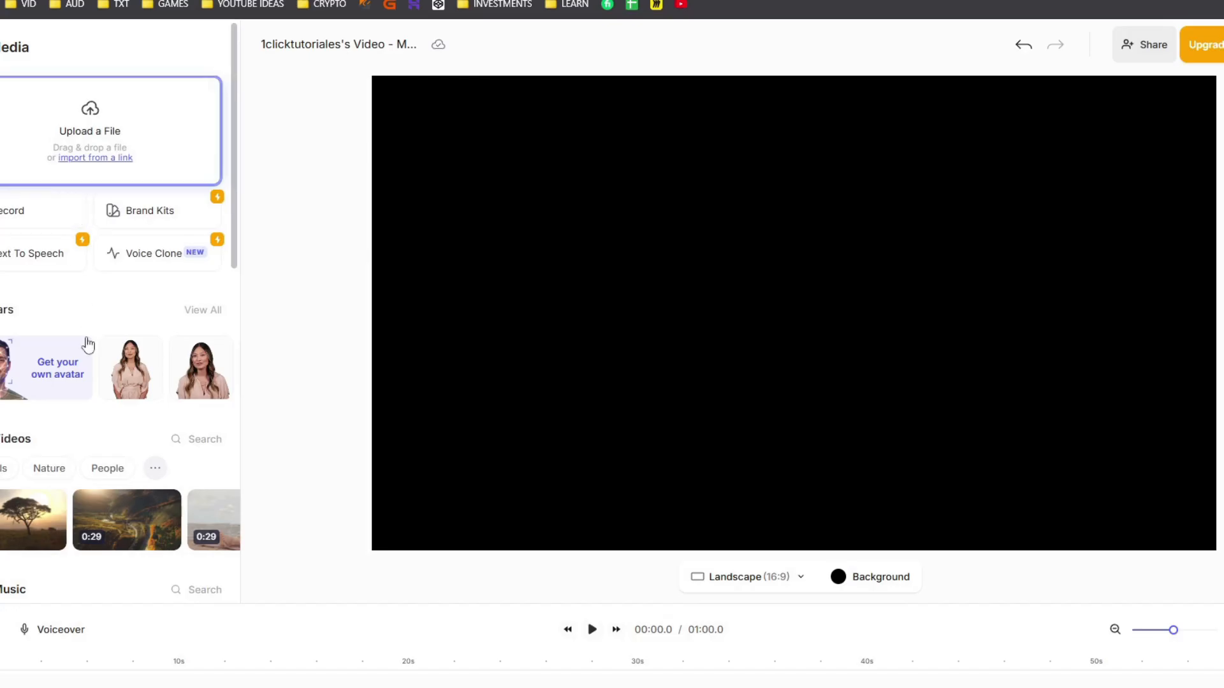
scroll(88, 333, down, 2)
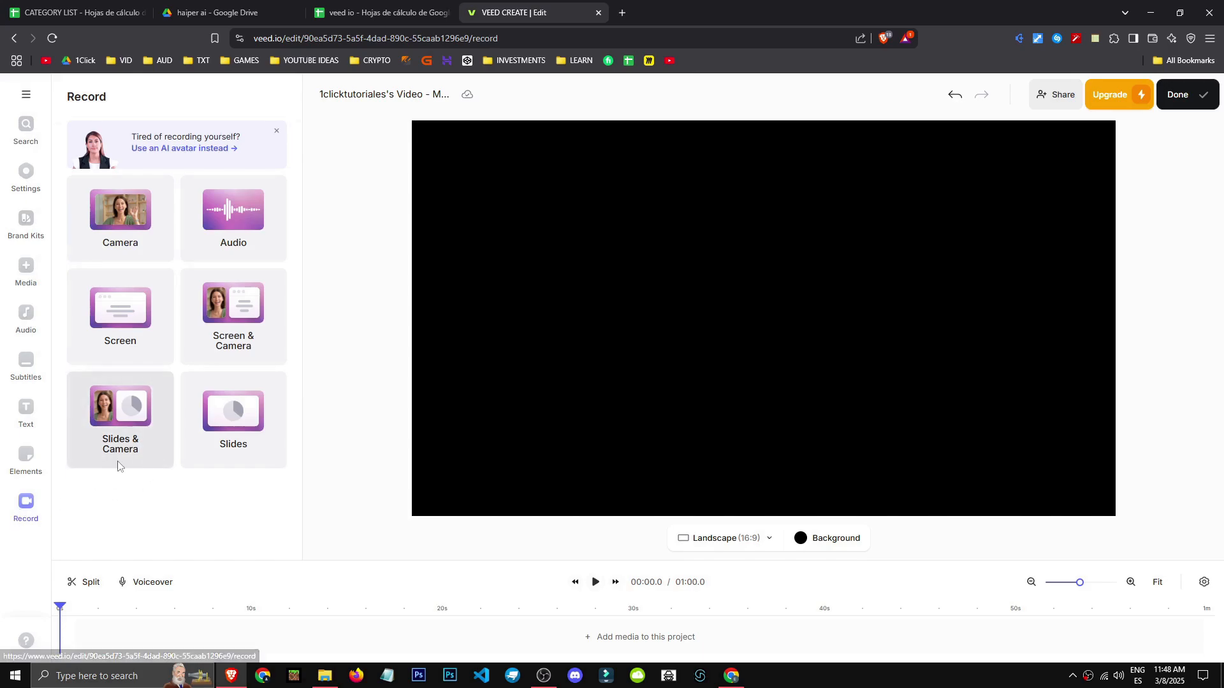
click(33, 273)
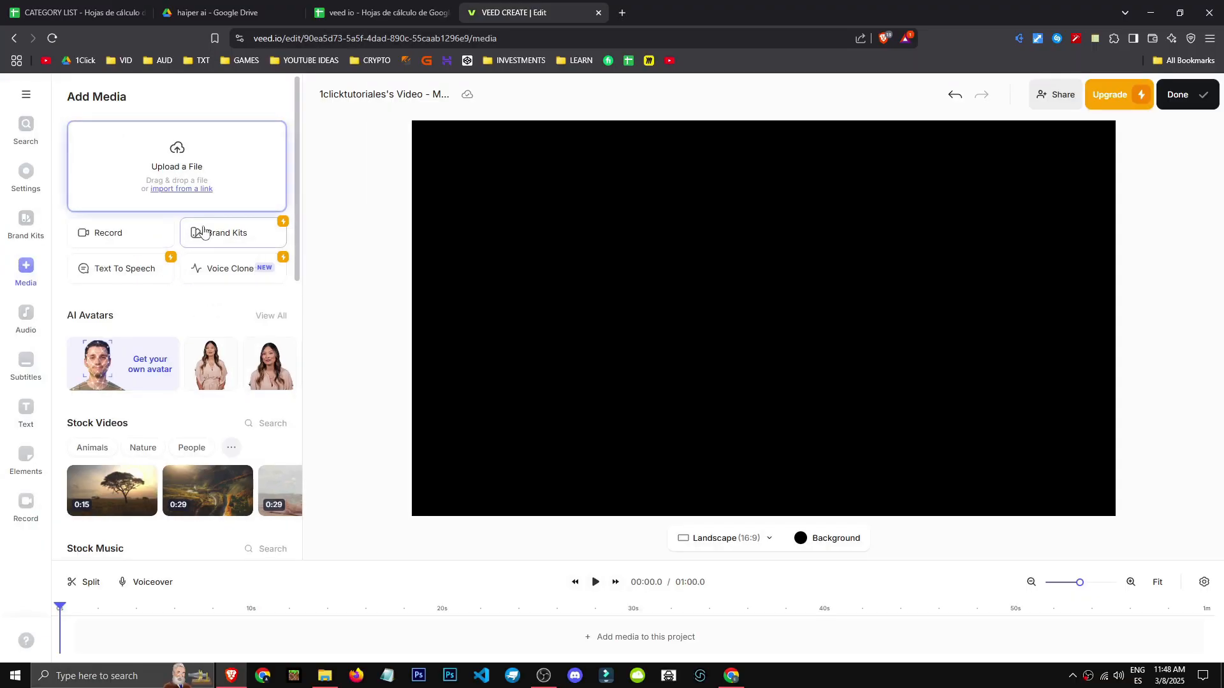
scroll(153, 235, down, 1)
scroll(179, 176, up, 1)
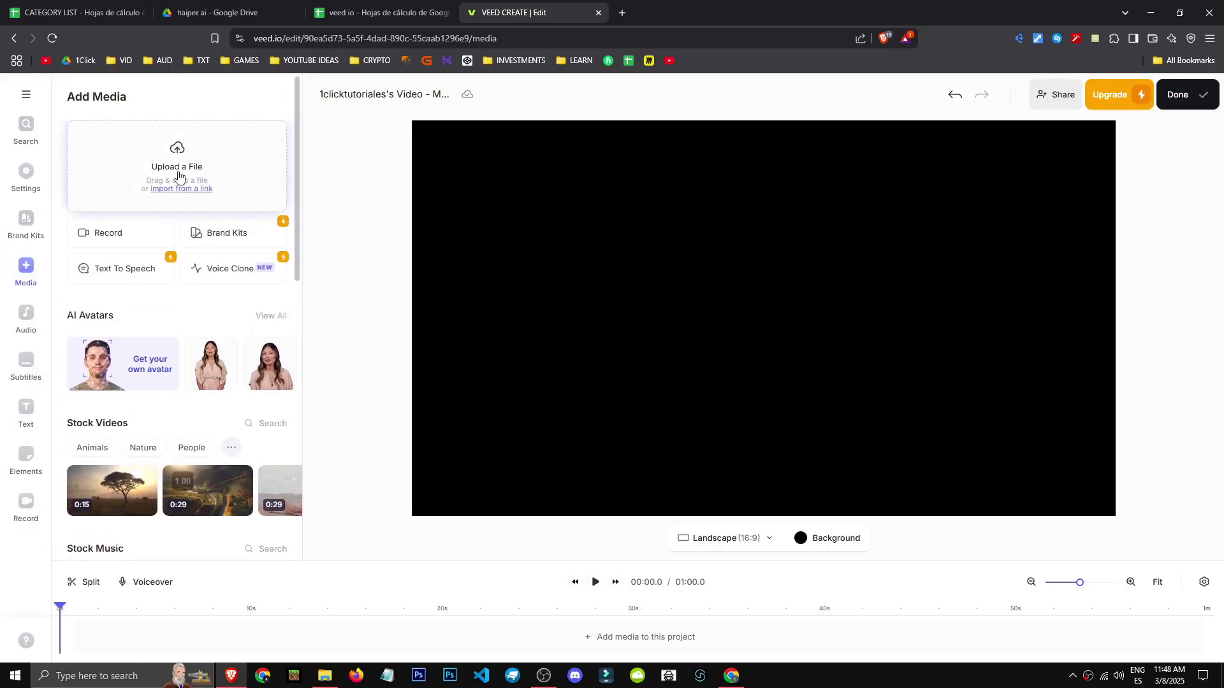
click(179, 176)
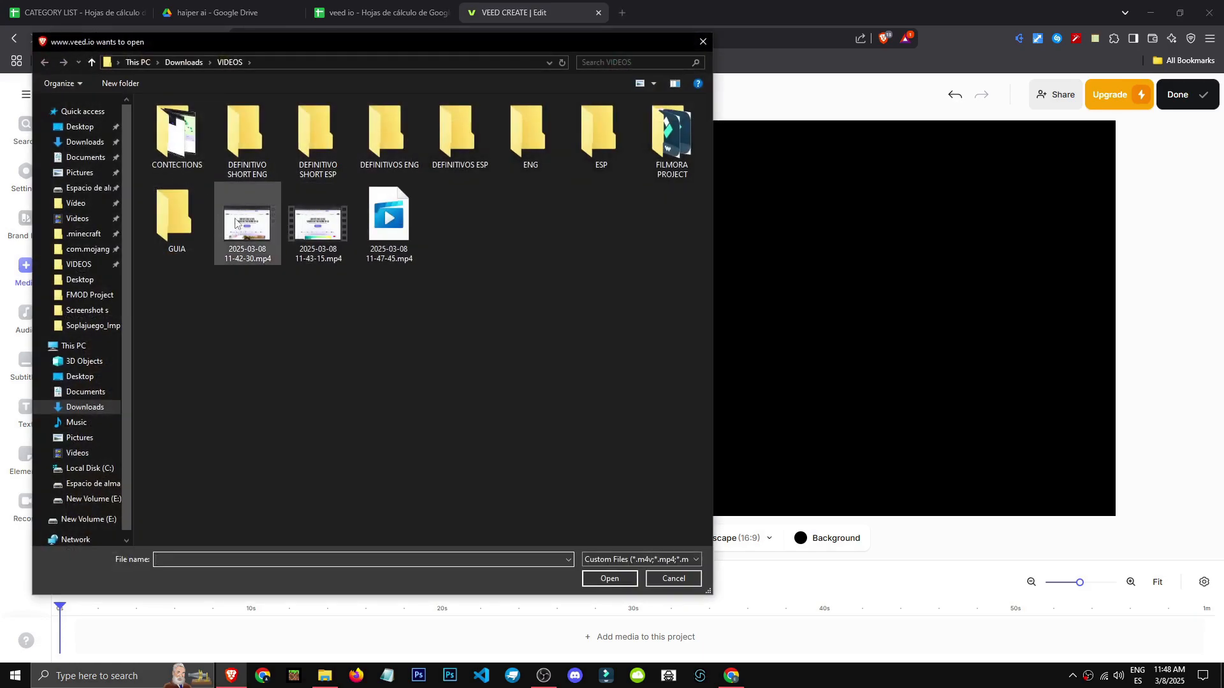
double_click(233, 224)
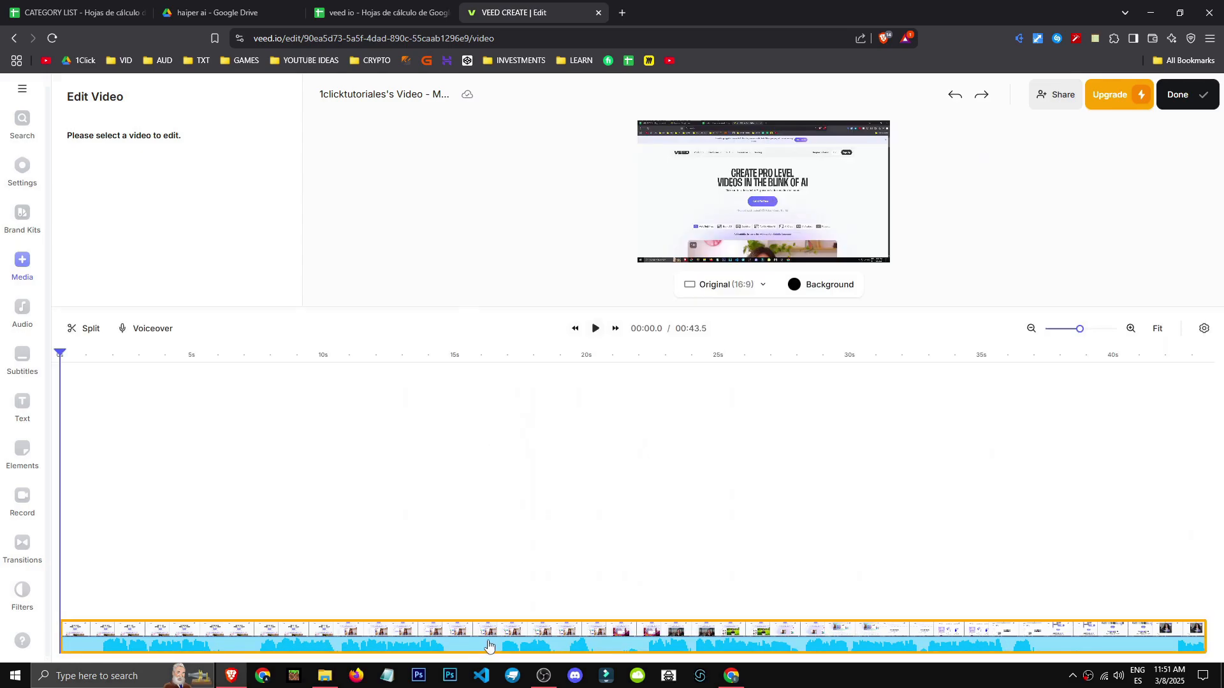
- Cut out the section between about 5.8 and 7.3 seconds and shorten the first clip to about 4 seconds
drag(489, 645, 490, 514)
drag(60, 353, 214, 357)
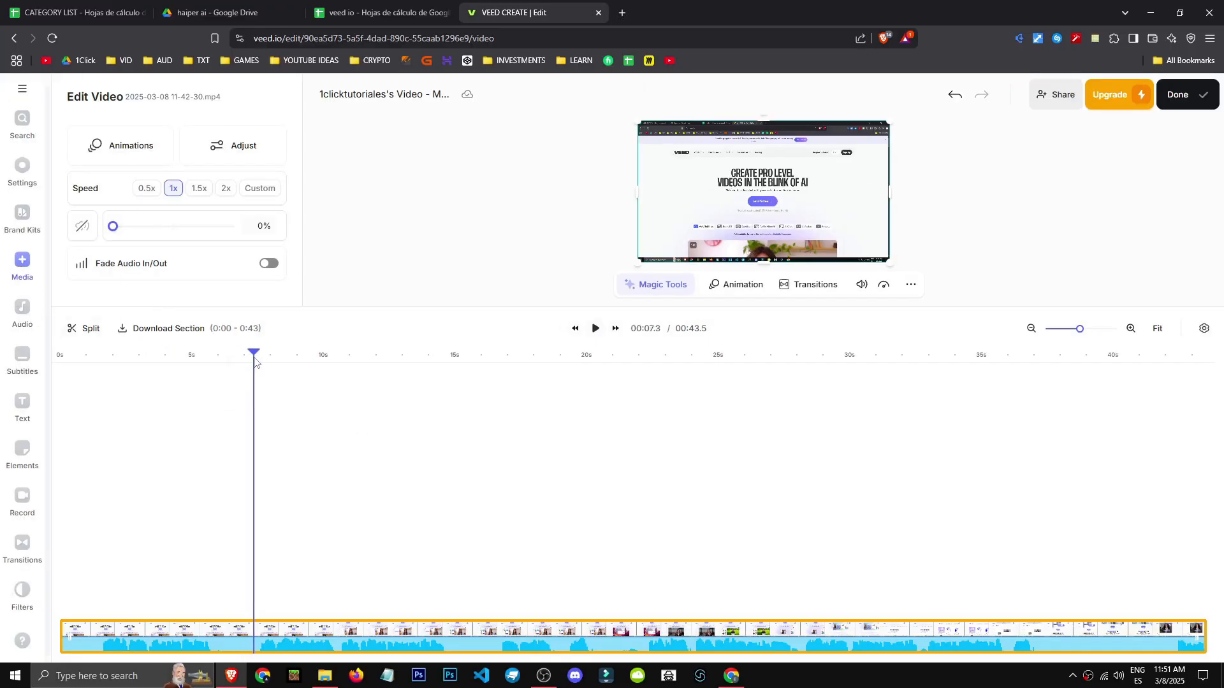
key(s)
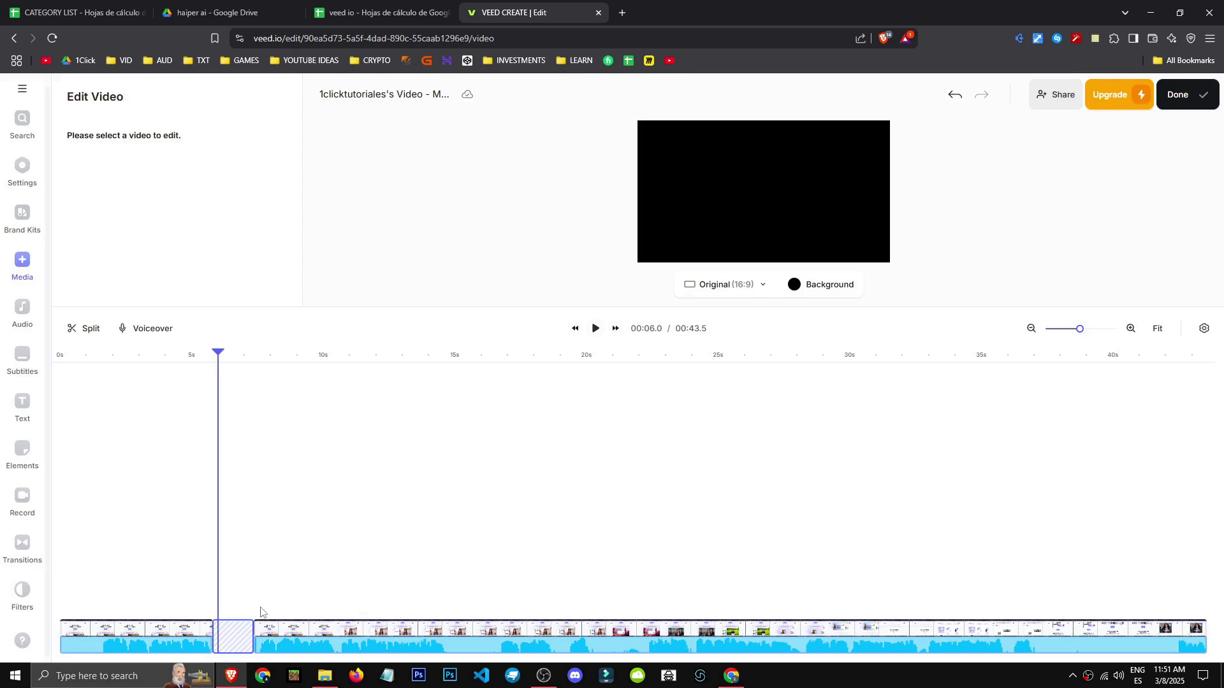
key(Delete)
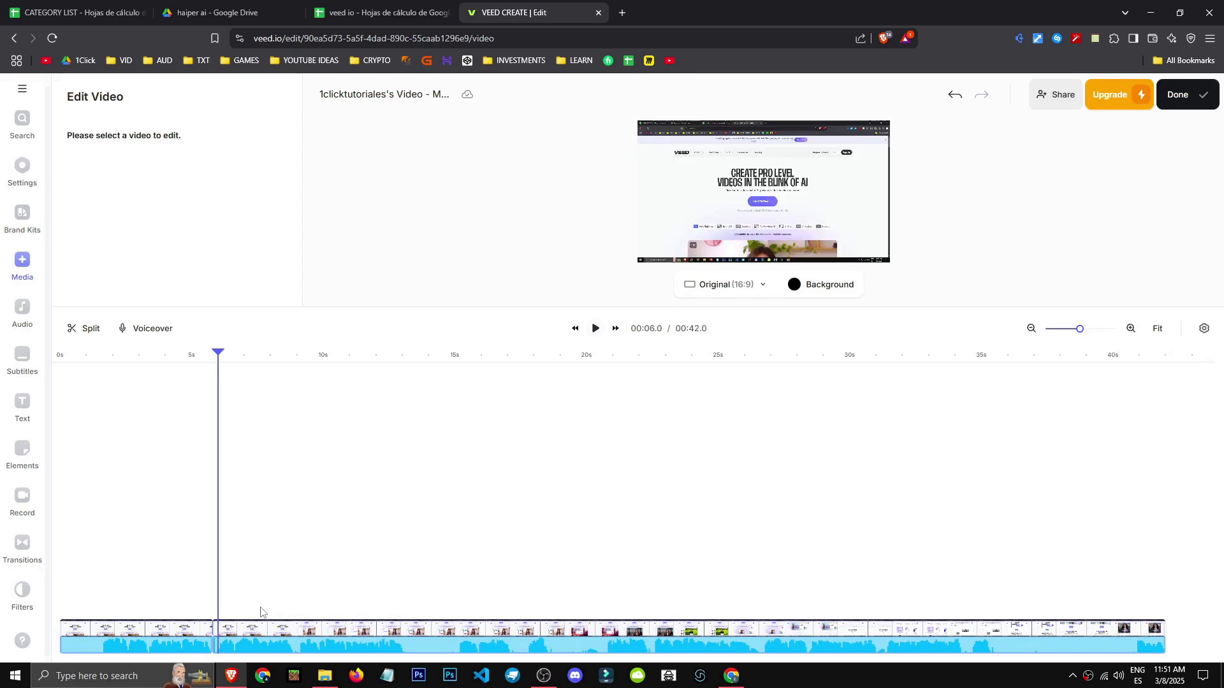
click(122, 629)
drag(60, 628, 97, 628)
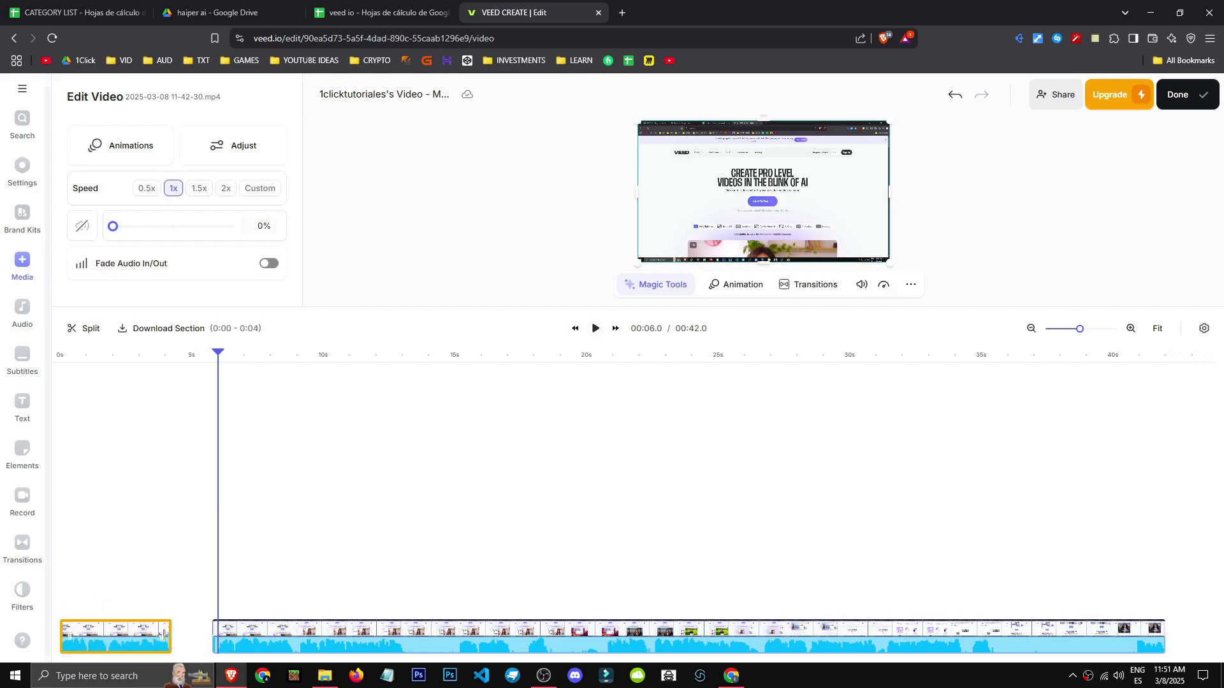
- Detach the audio from the last video clip, which runs from about 11 to 38 seconds
right_click(431, 635)
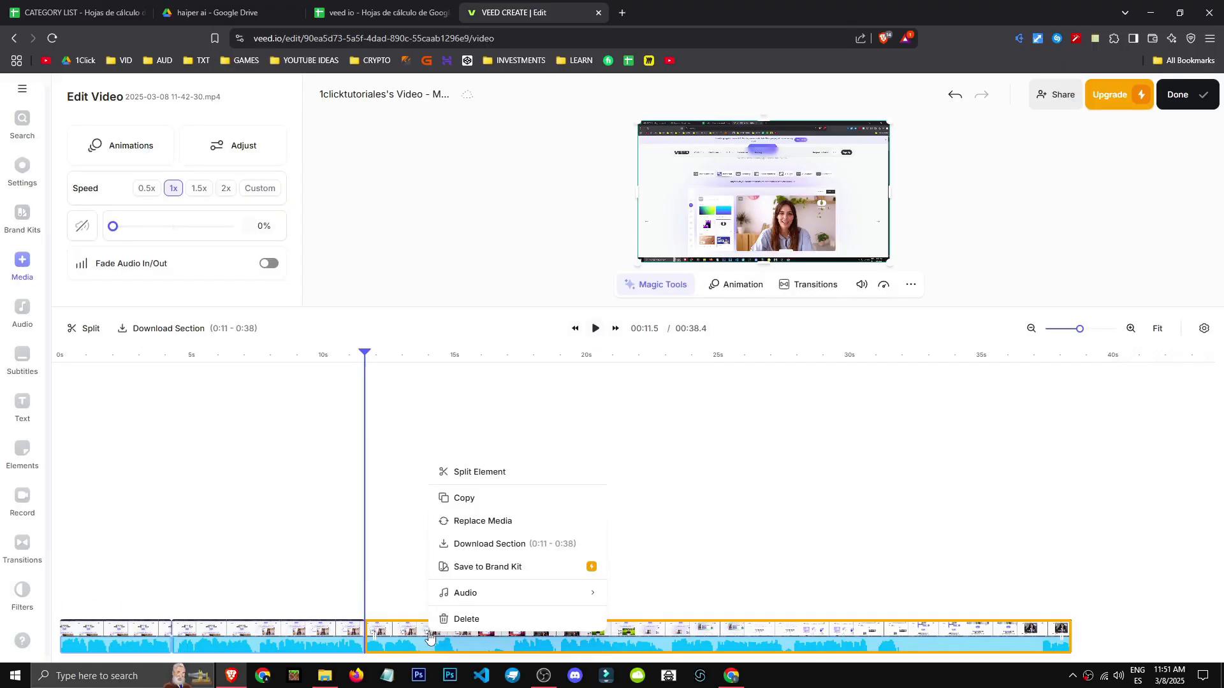
mouse_move(500, 592)
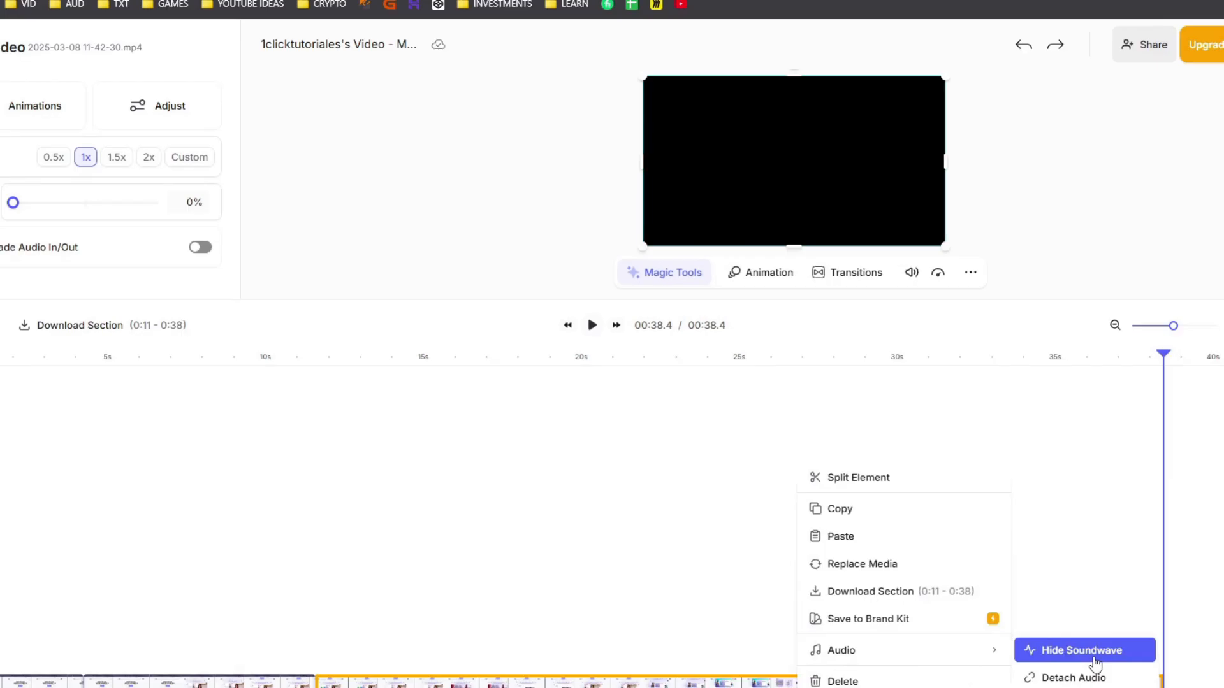
click(996, 619)
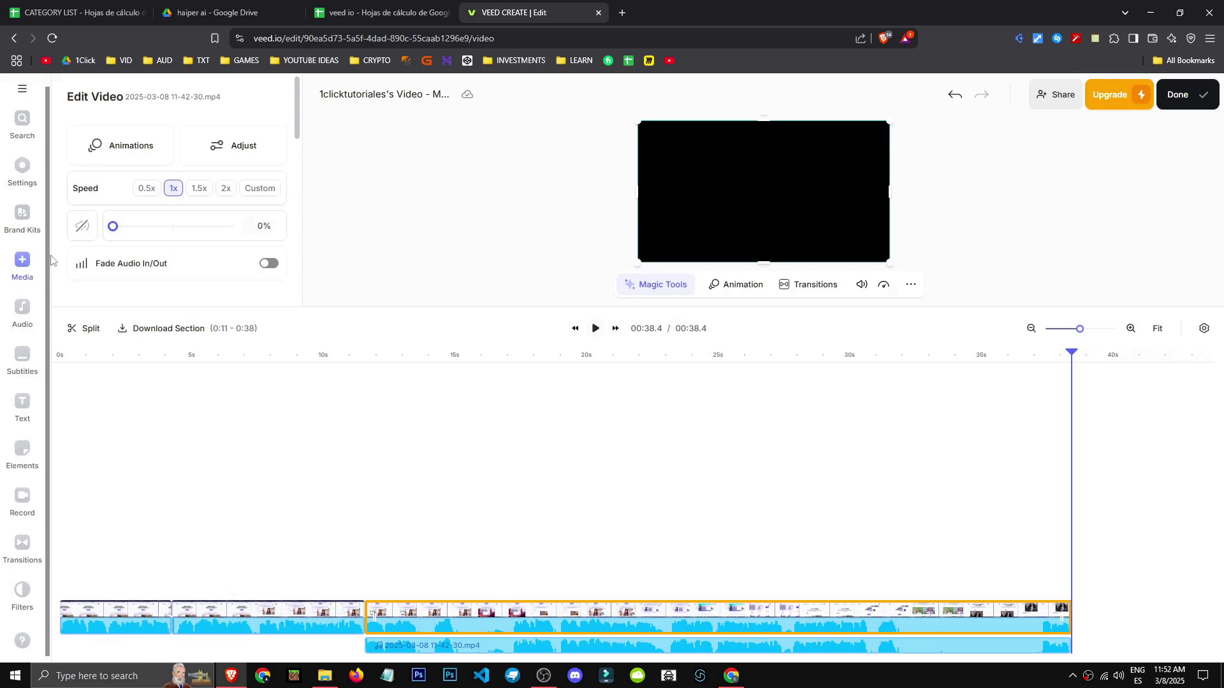
- Raise the volume of the first two video clips to about 100%
drag(113, 227, 168, 228)
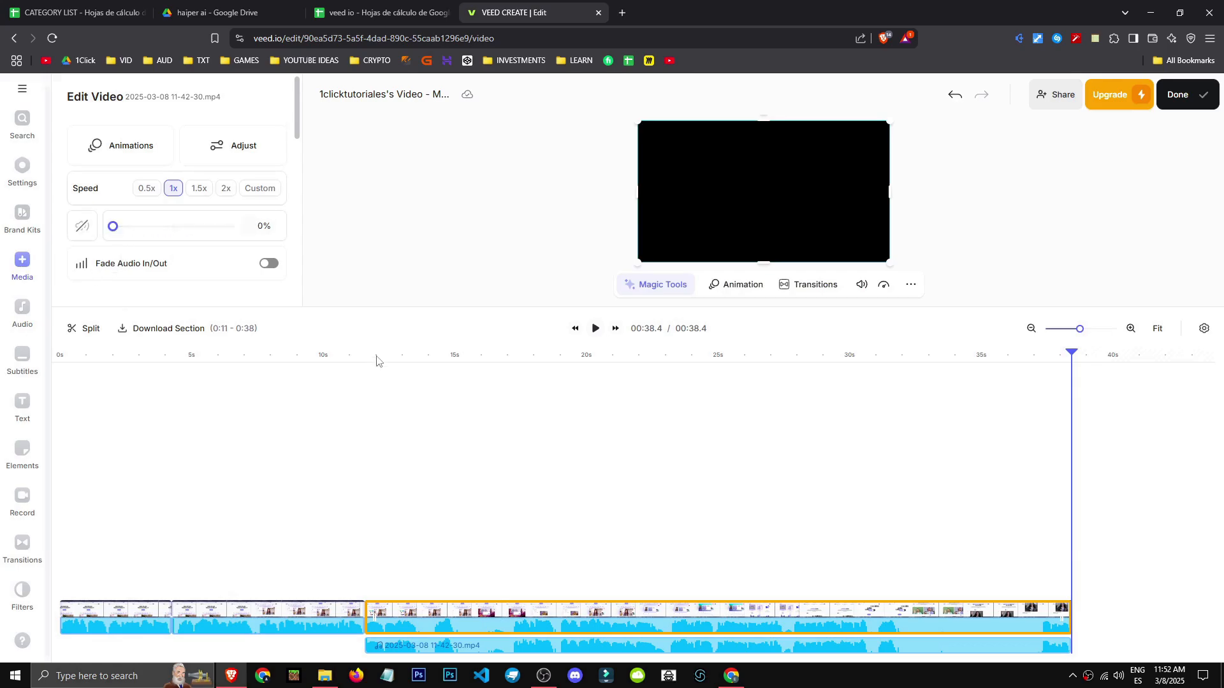
click(378, 357)
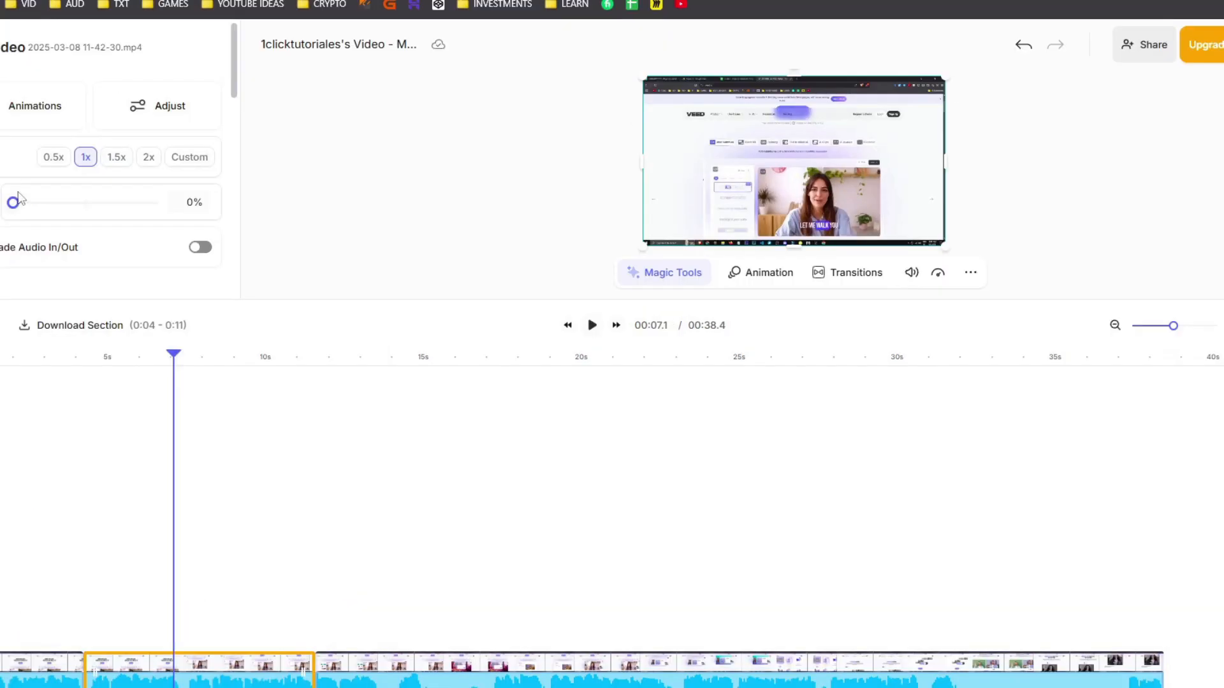
drag(17, 194, 93, 205)
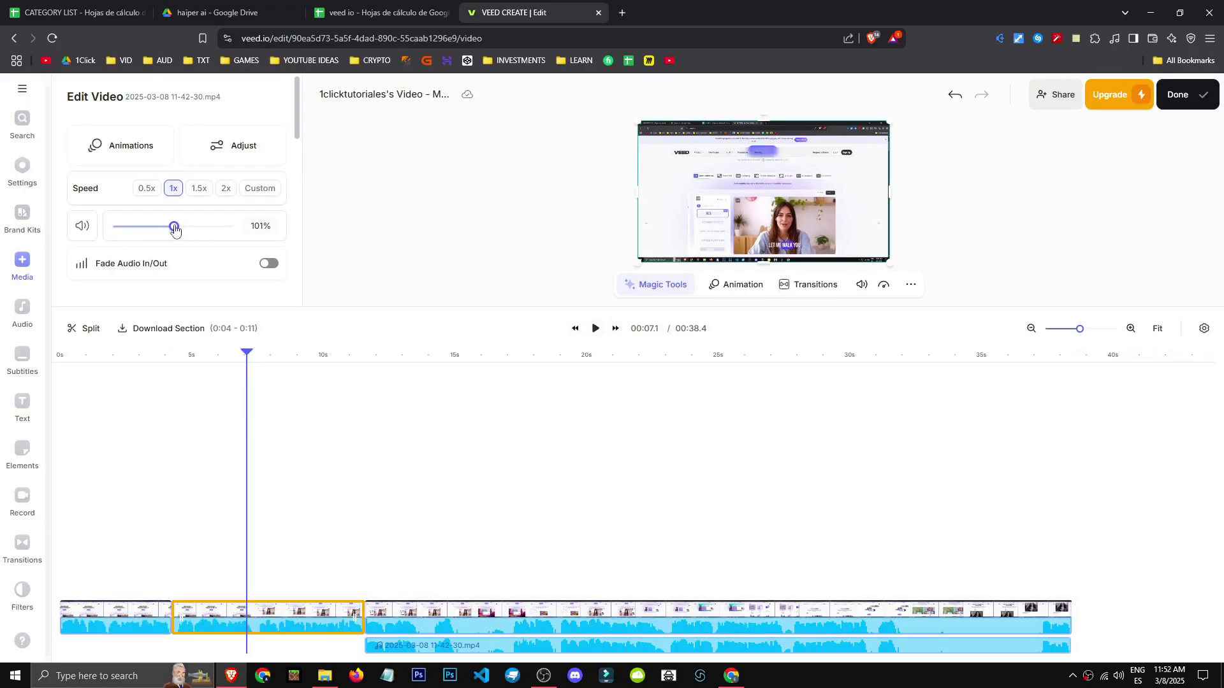
click(96, 628)
drag(114, 227, 181, 234)
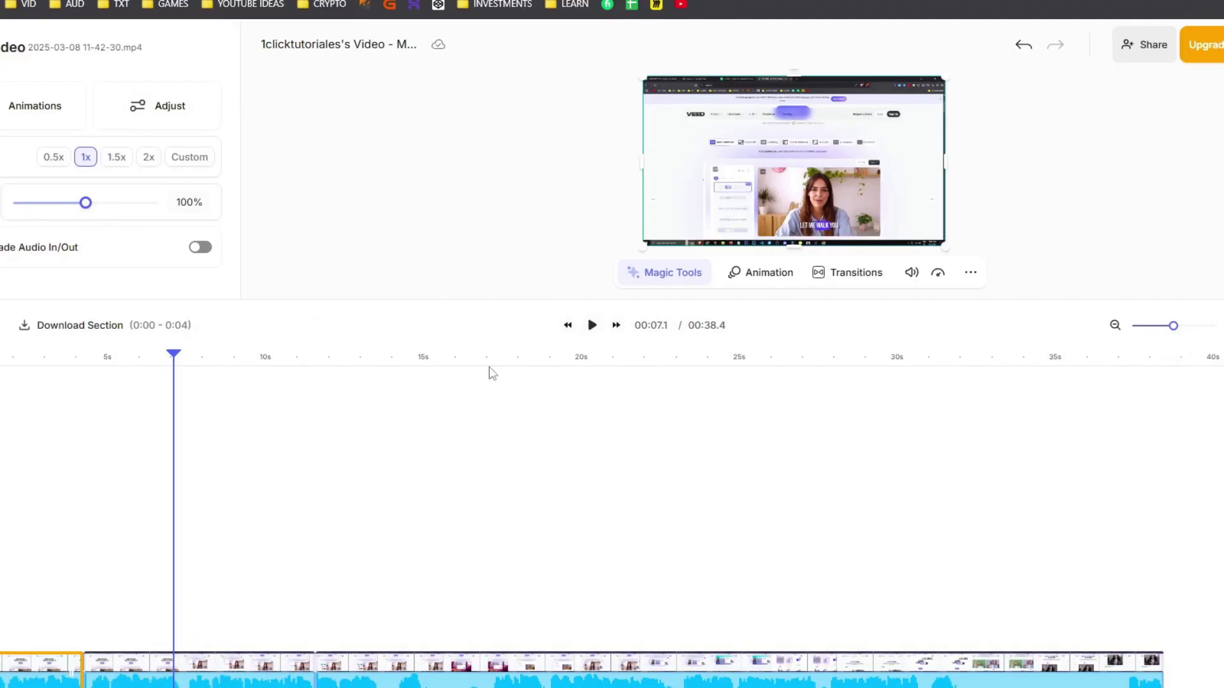
- Select the detached audio clip on the timeline and set its volume to 100%
click(506, 356)
key(space)
click(695, 653)
click(653, 649)
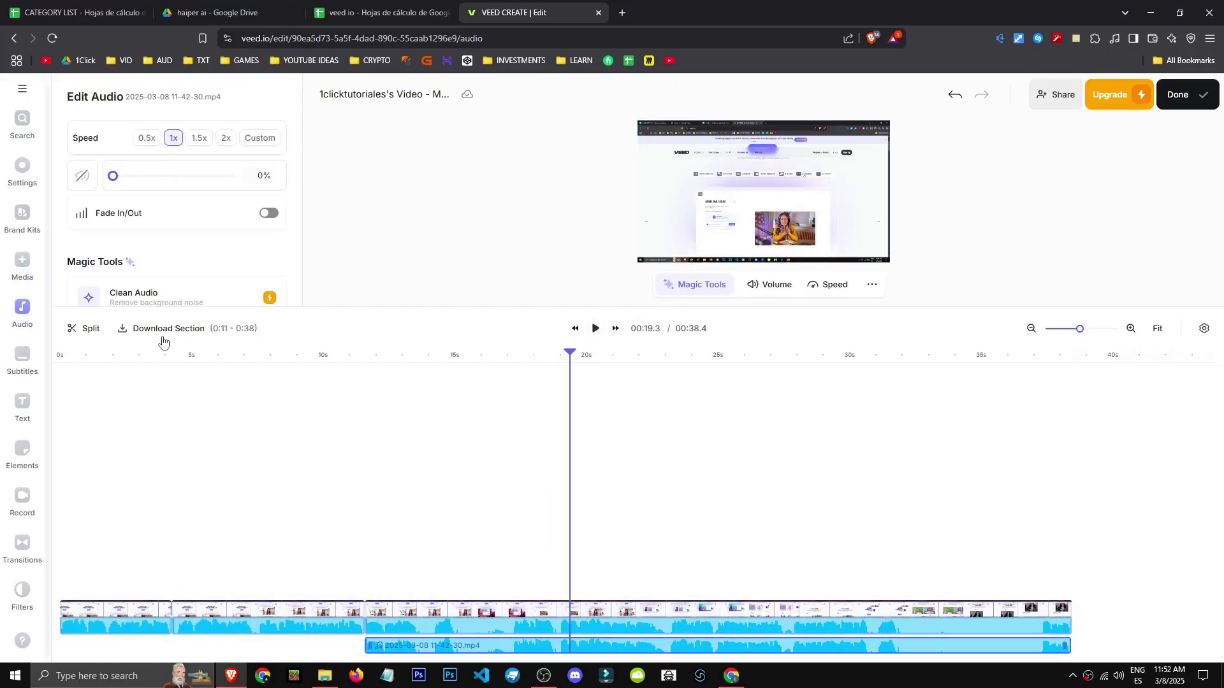
click(168, 177)
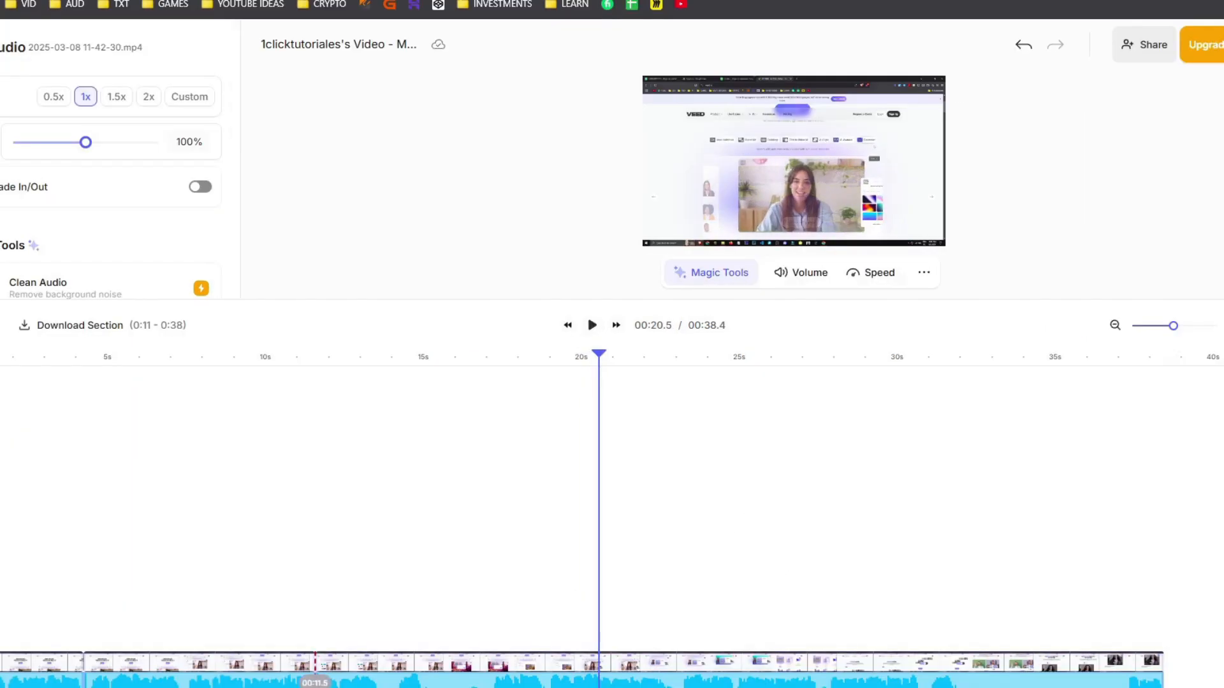
- Try shifting the detached audio clip to start at about 15 seconds, and move it back to its original start
drag(910, 687, 1036, 687)
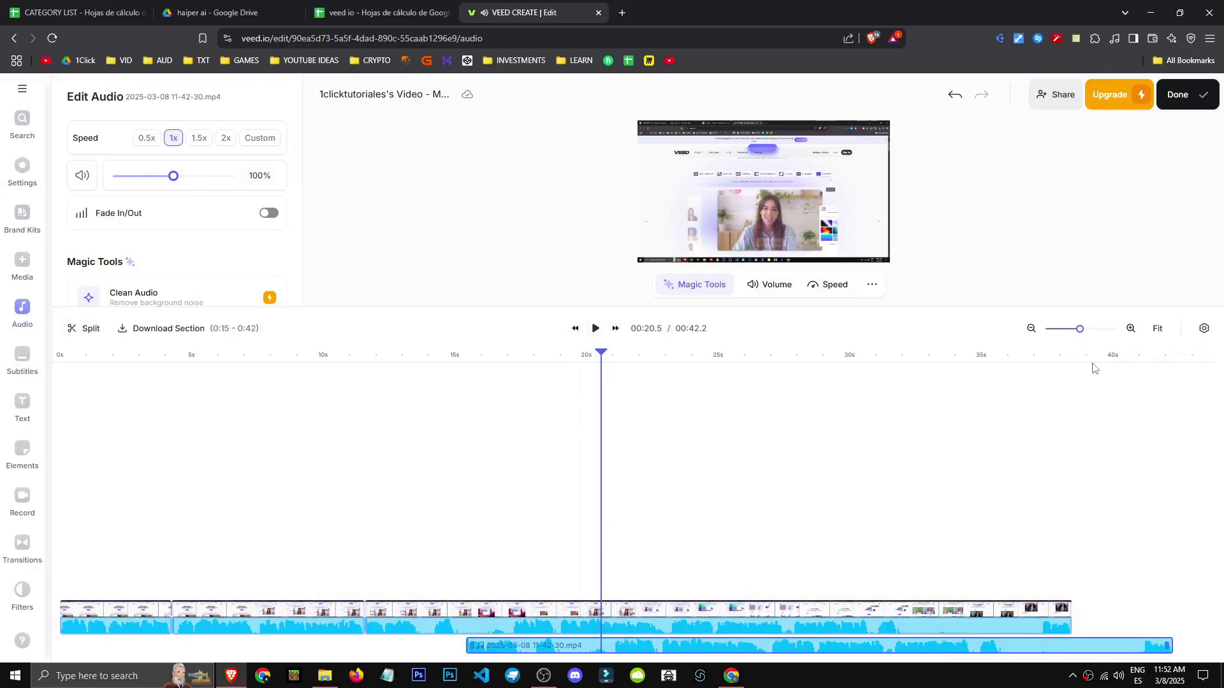
click(1046, 357)
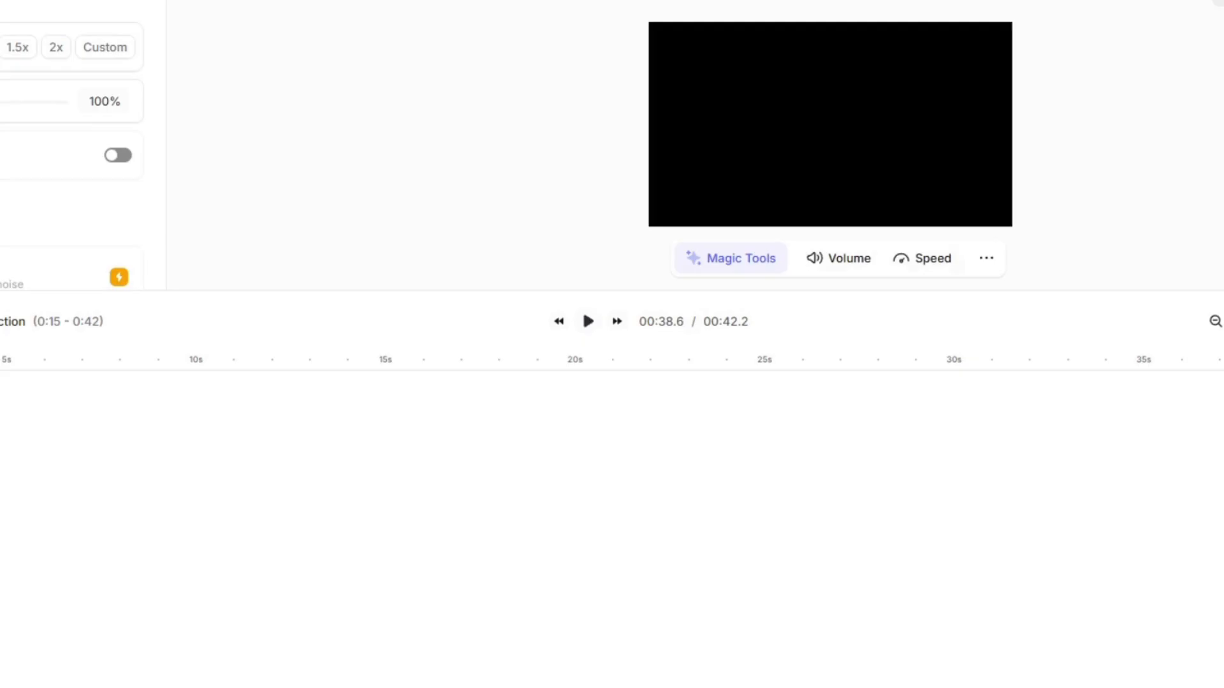
drag(1080, 649, 979, 649)
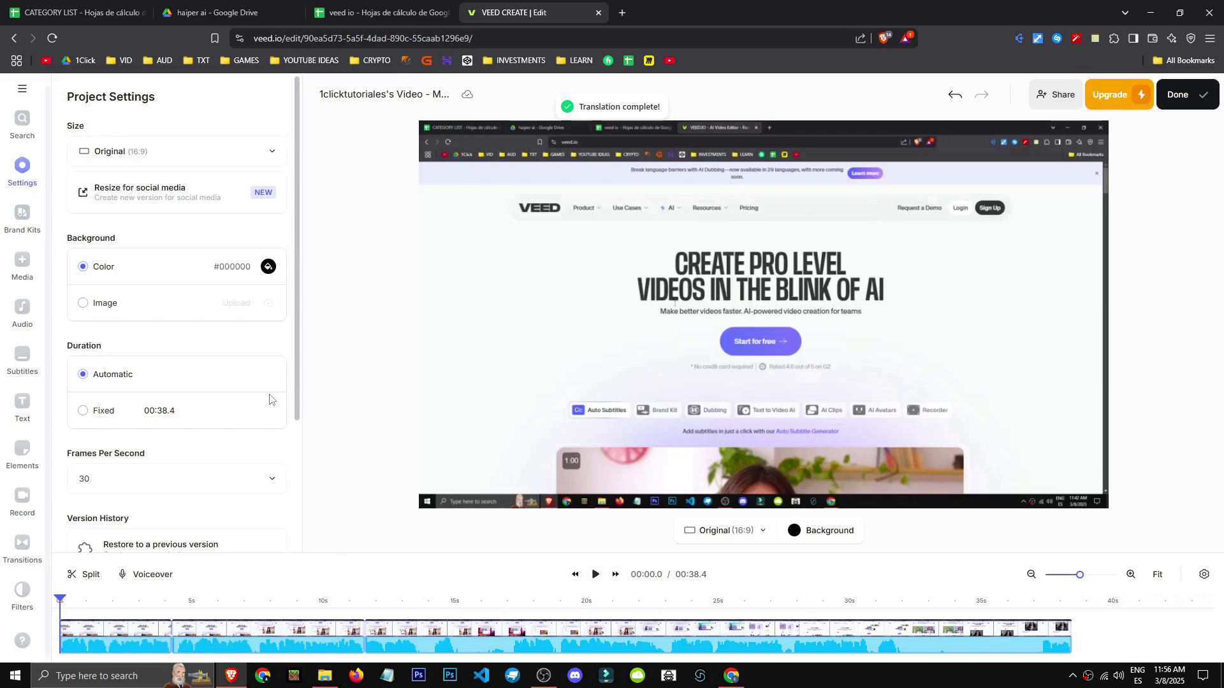
- Try the YouTube Short (9:16) project size and switch it to Instagram Reel (9:16)
click(175, 156)
click(90, 216)
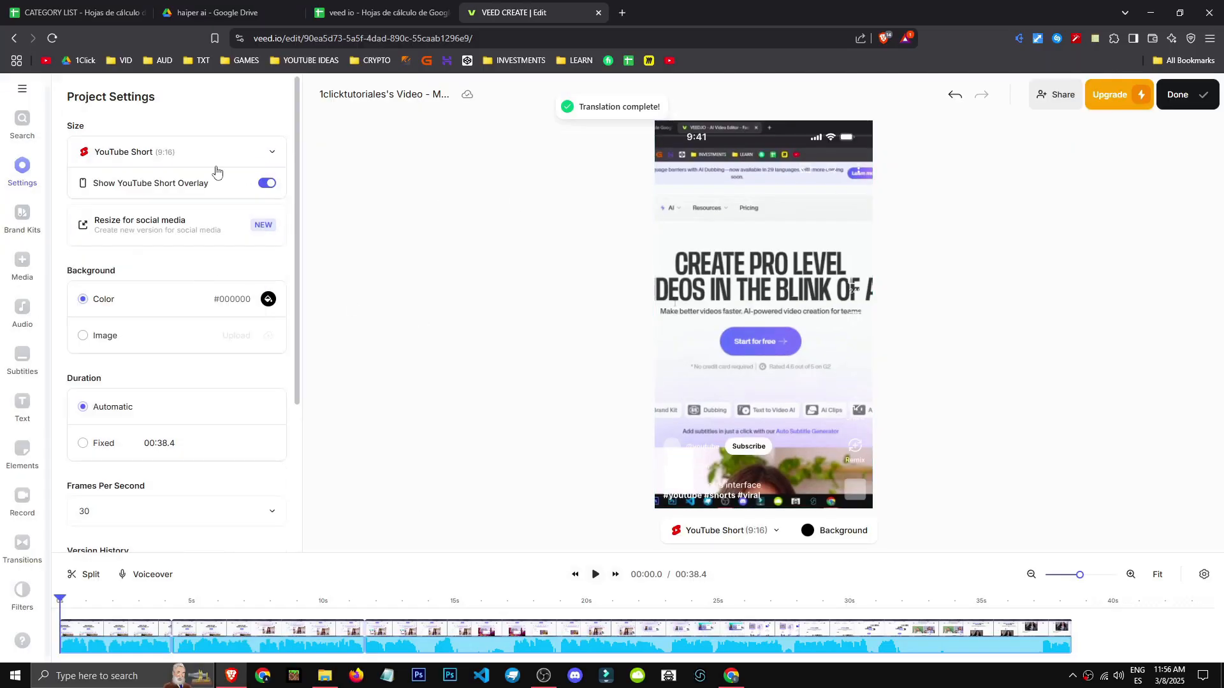
click(114, 114)
click(287, 247)
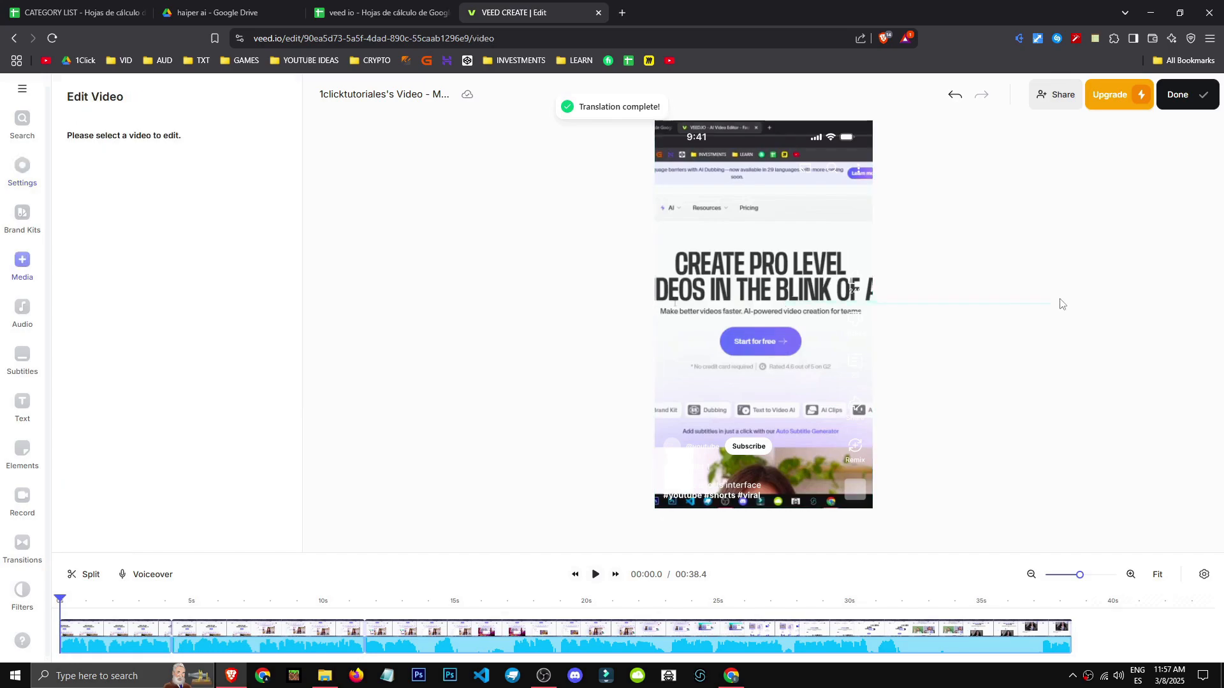
click(791, 306)
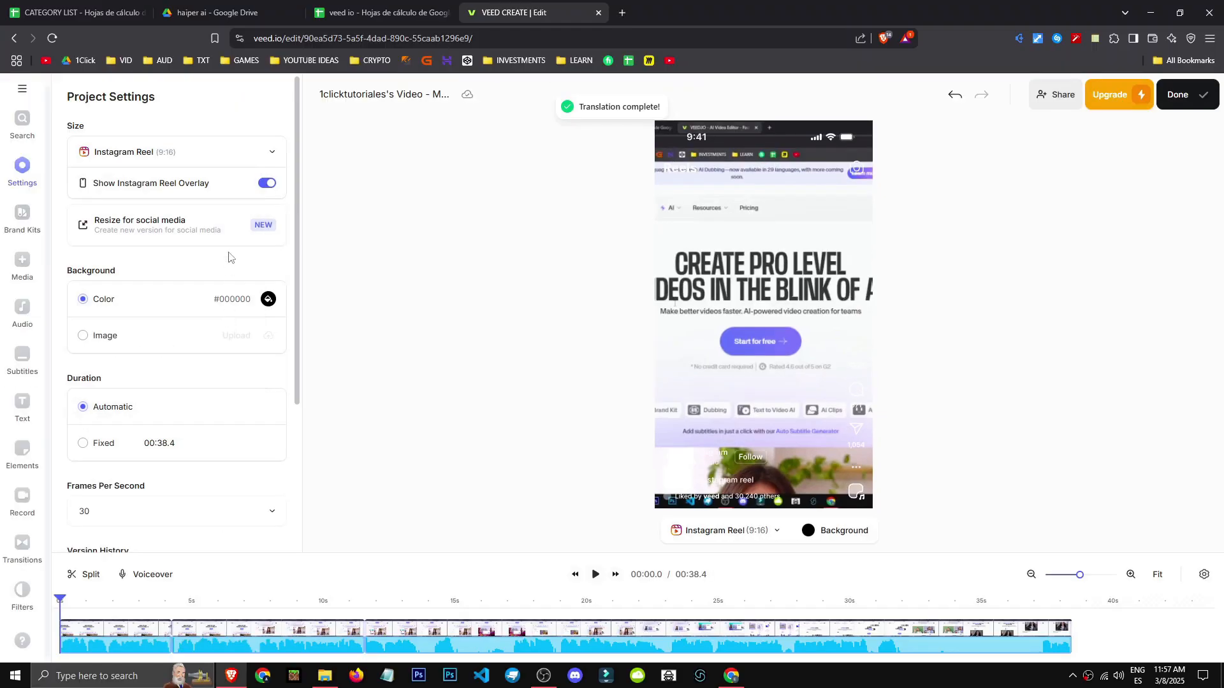
- Try the Fit & center canvas with a red background in Resize for Social Media, and leave without duplicating the project
click(223, 229)
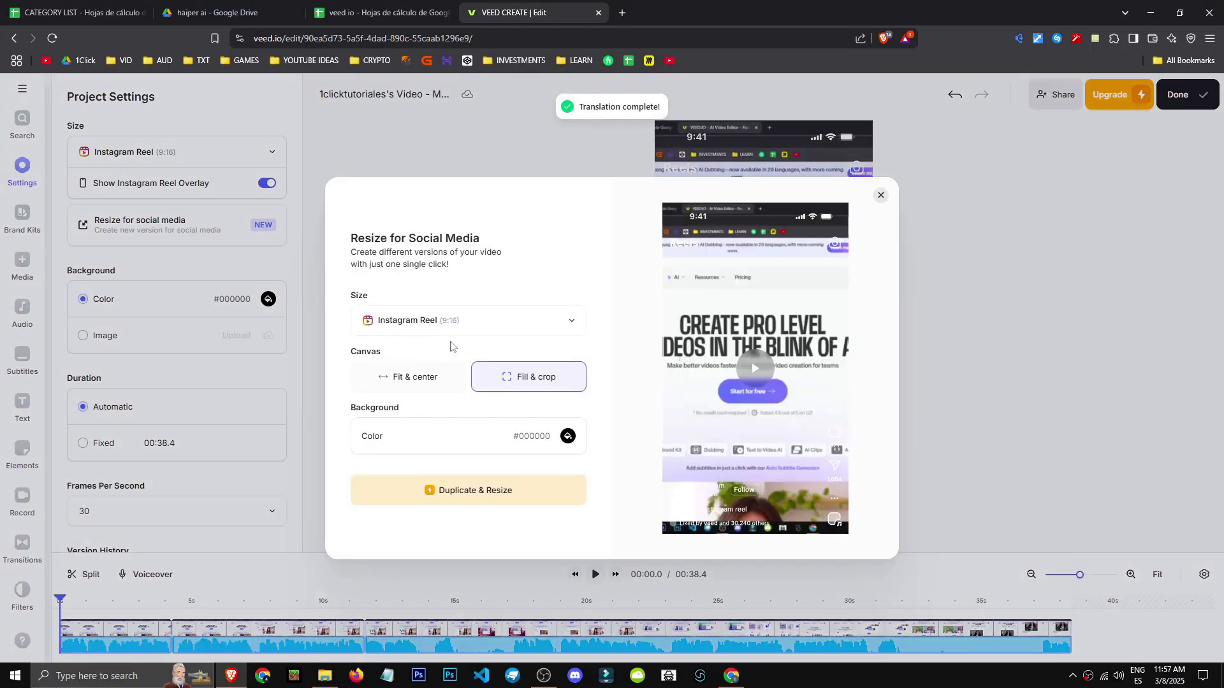
click(417, 389)
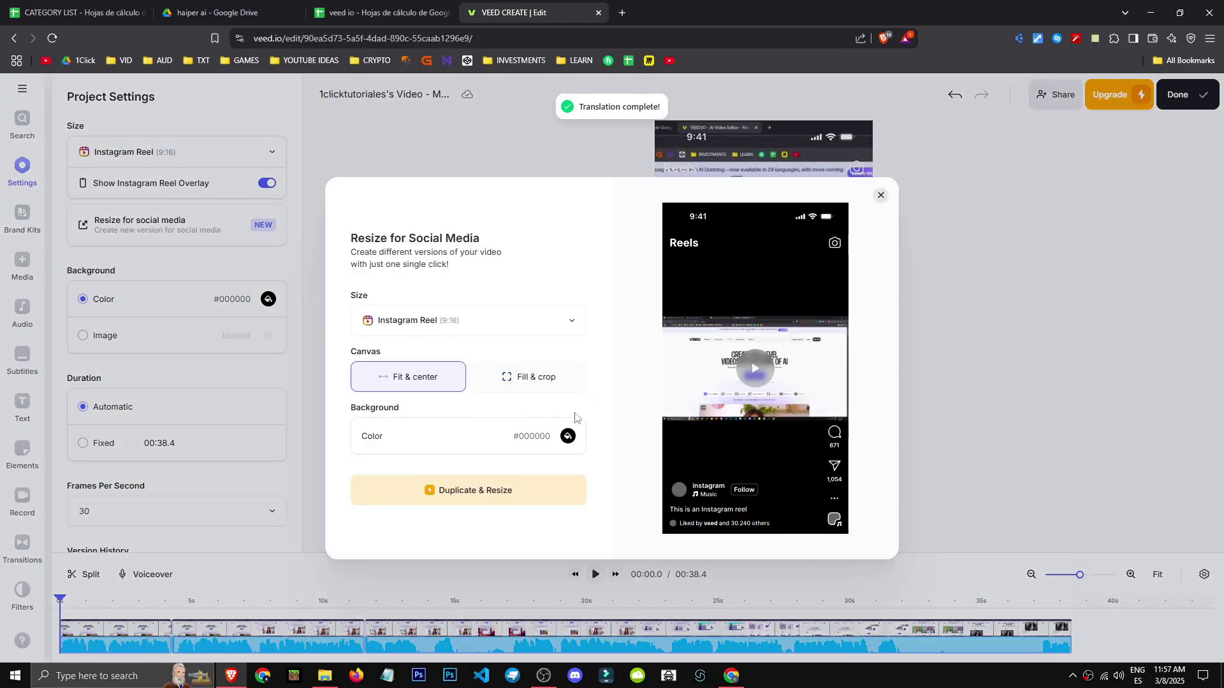
click(568, 438)
drag(474, 334, 500, 294)
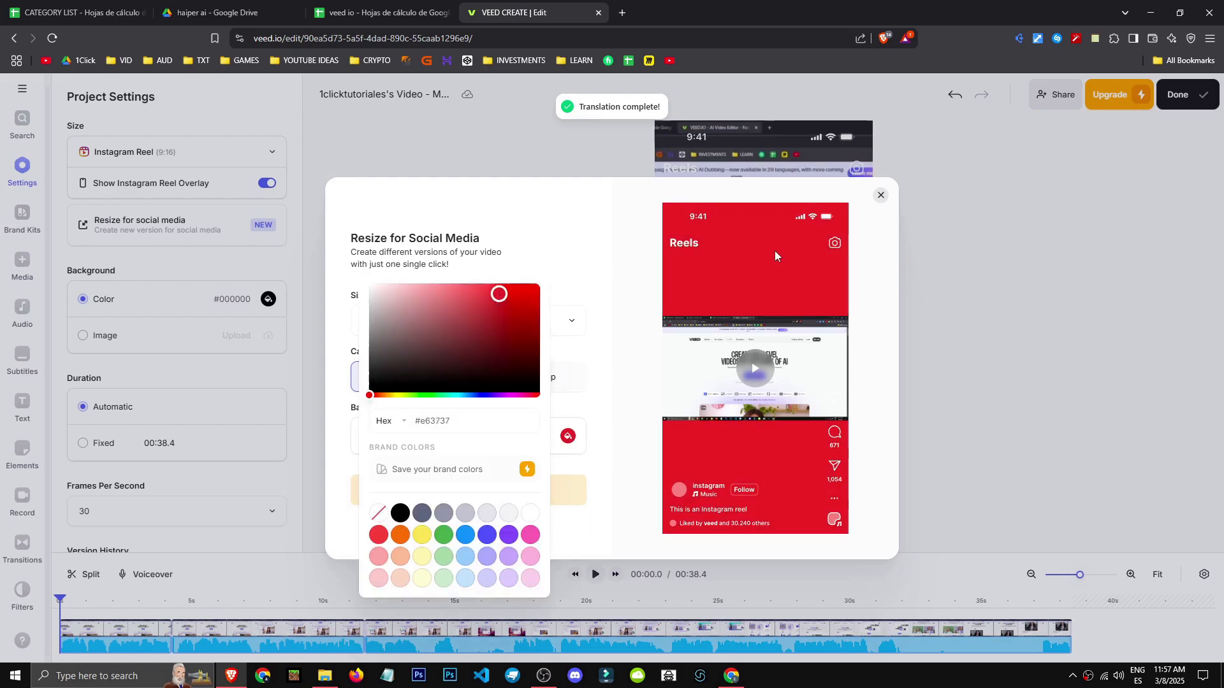
click(562, 234)
click(524, 390)
click(161, 168)
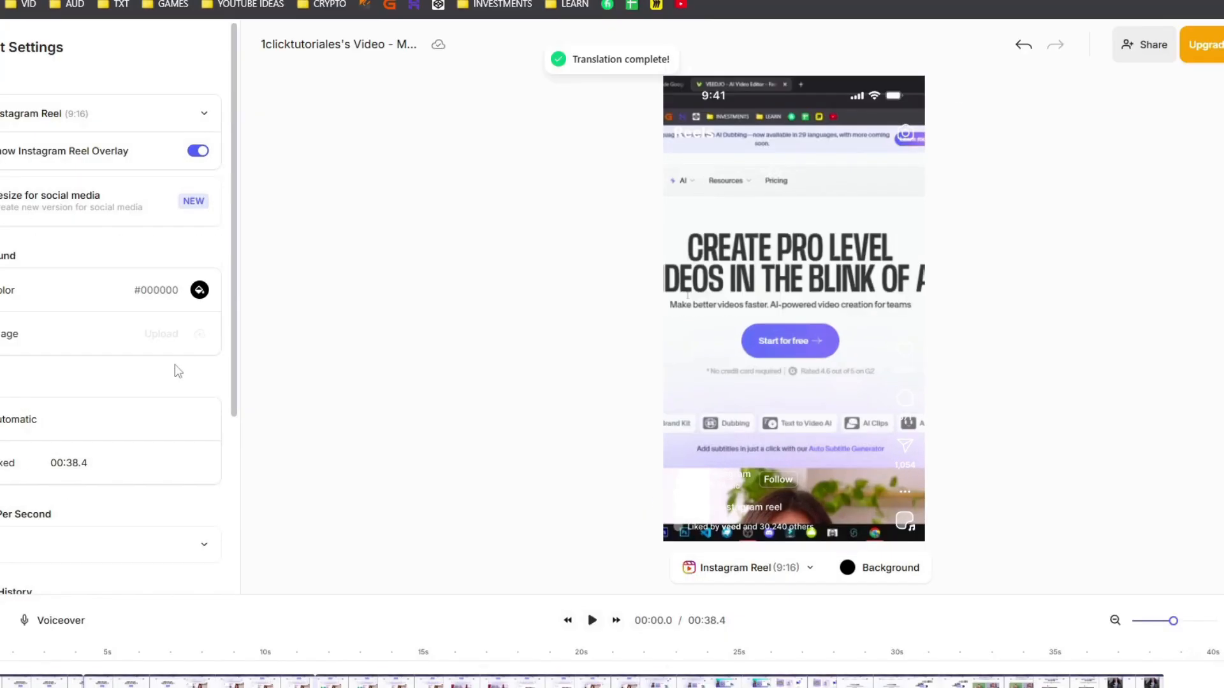
- Set the project's frame rate to 60 frames per second
scroll(160, 402, down, 2)
click(70, 395)
click(179, 468)
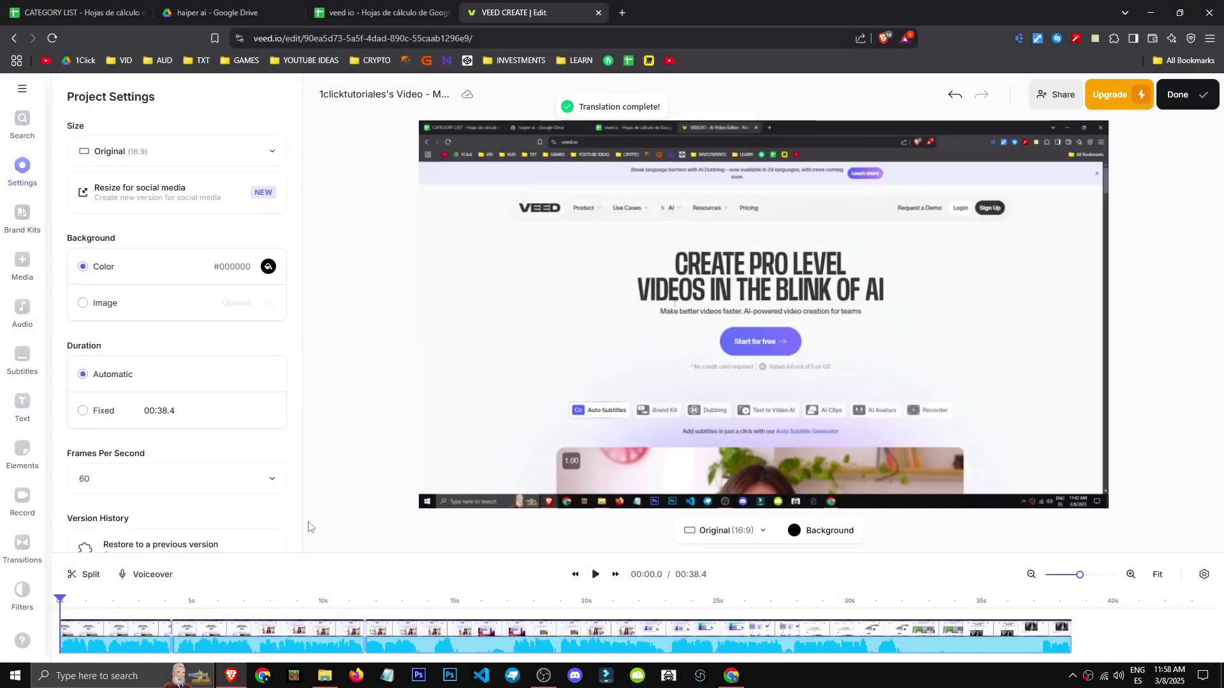
scroll(227, 441, down, 3)
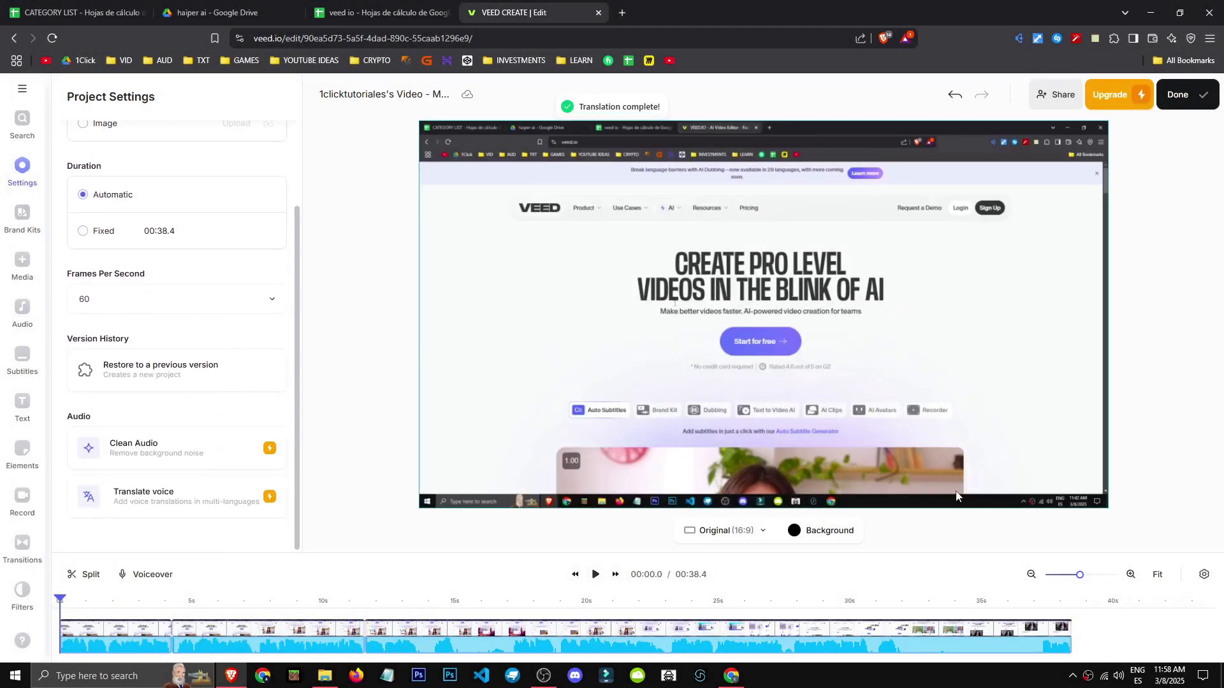
- Look through the project settings and the Add Audio options with their stock music list
scroll(114, 255, up, 3)
scroll(171, 472, down, 3)
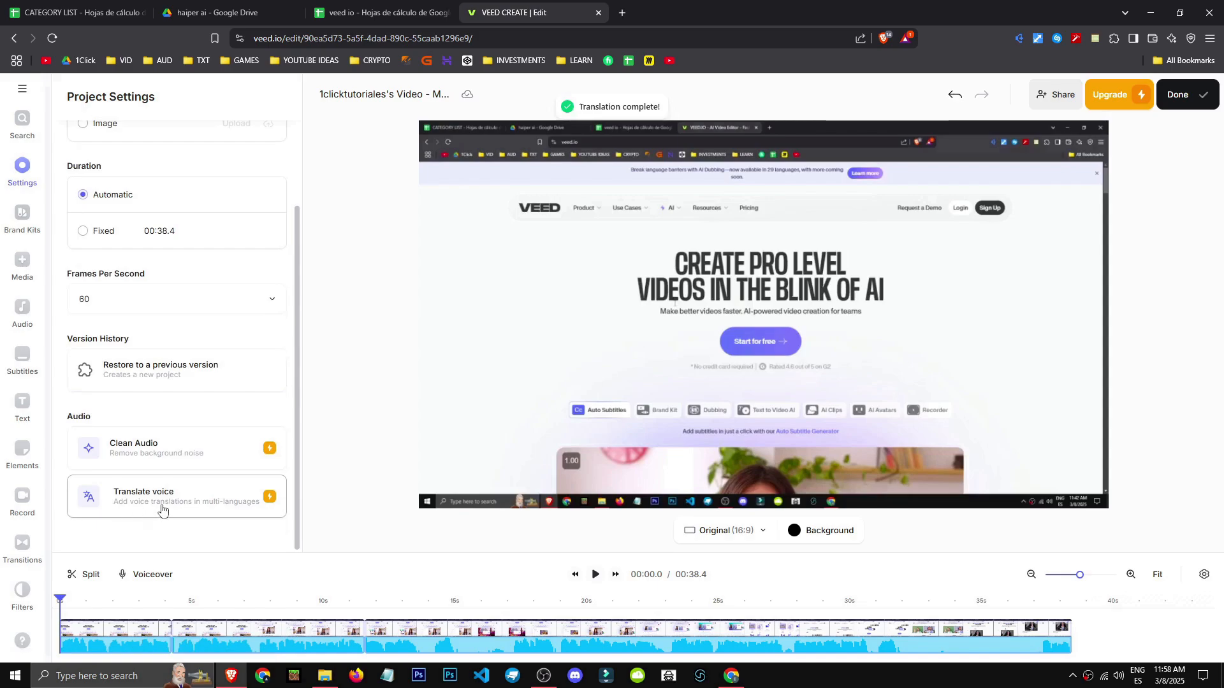
click(24, 314)
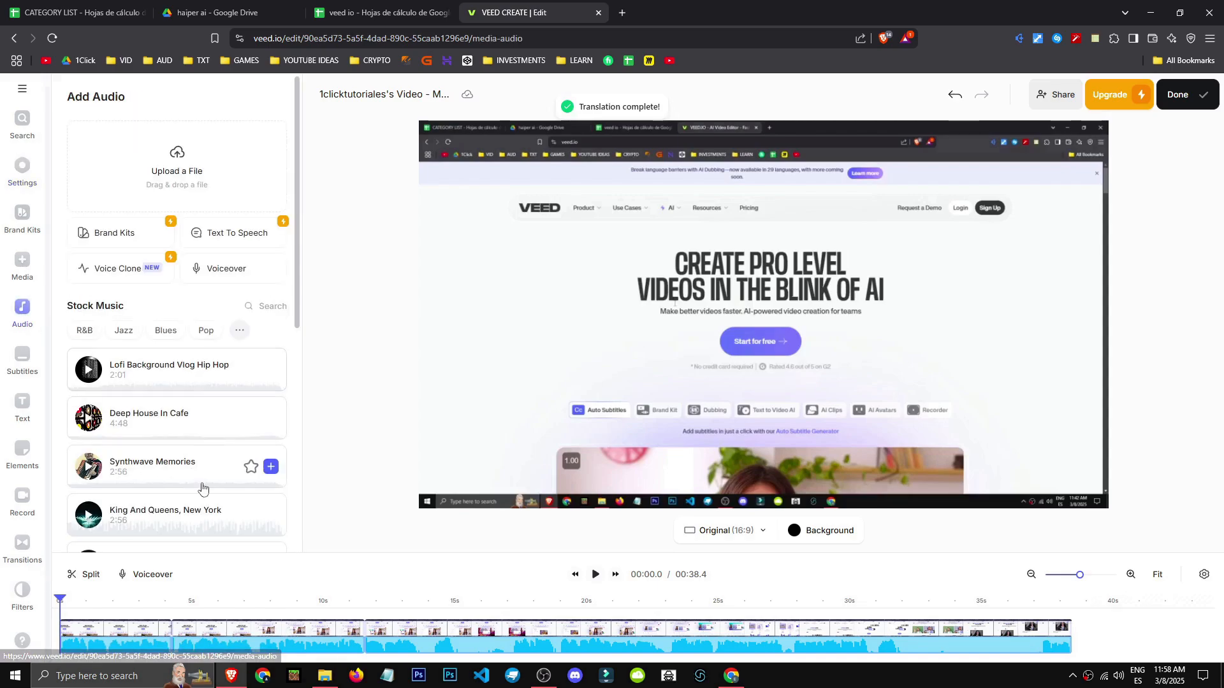
scroll(134, 501, down, 8)
scroll(134, 501, up, 8)
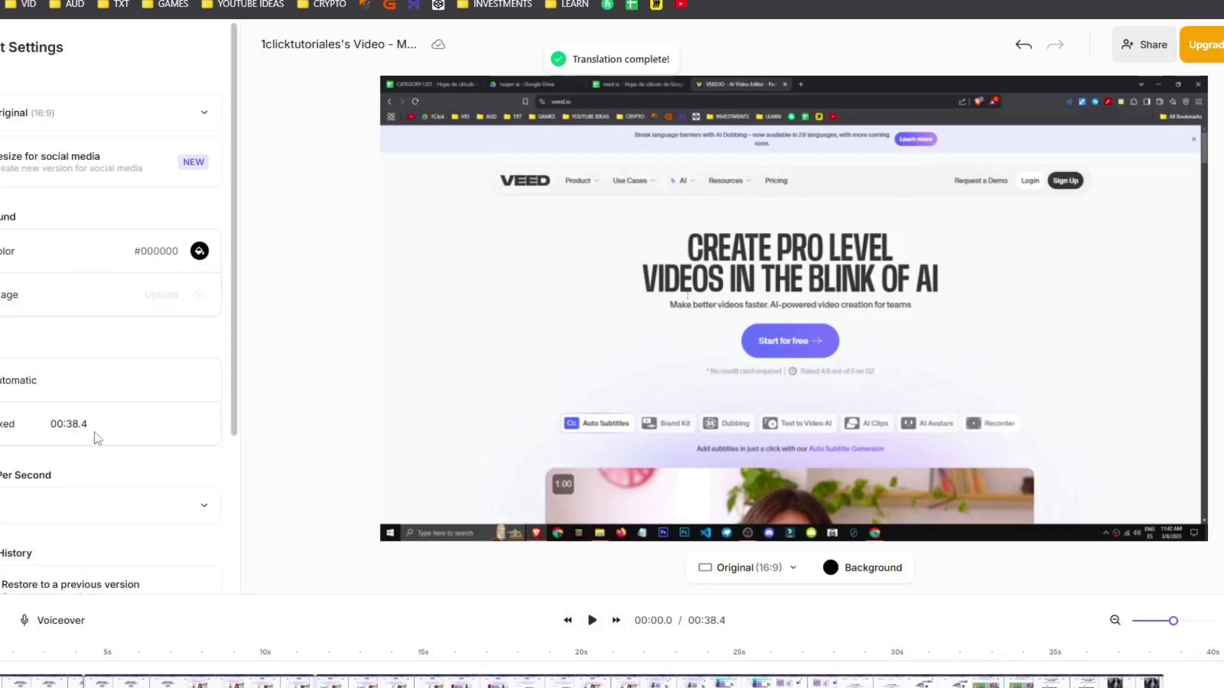
- Open voice translation for the entire project and set the original language to Spanish (Spain)
scroll(96, 438, down, 3)
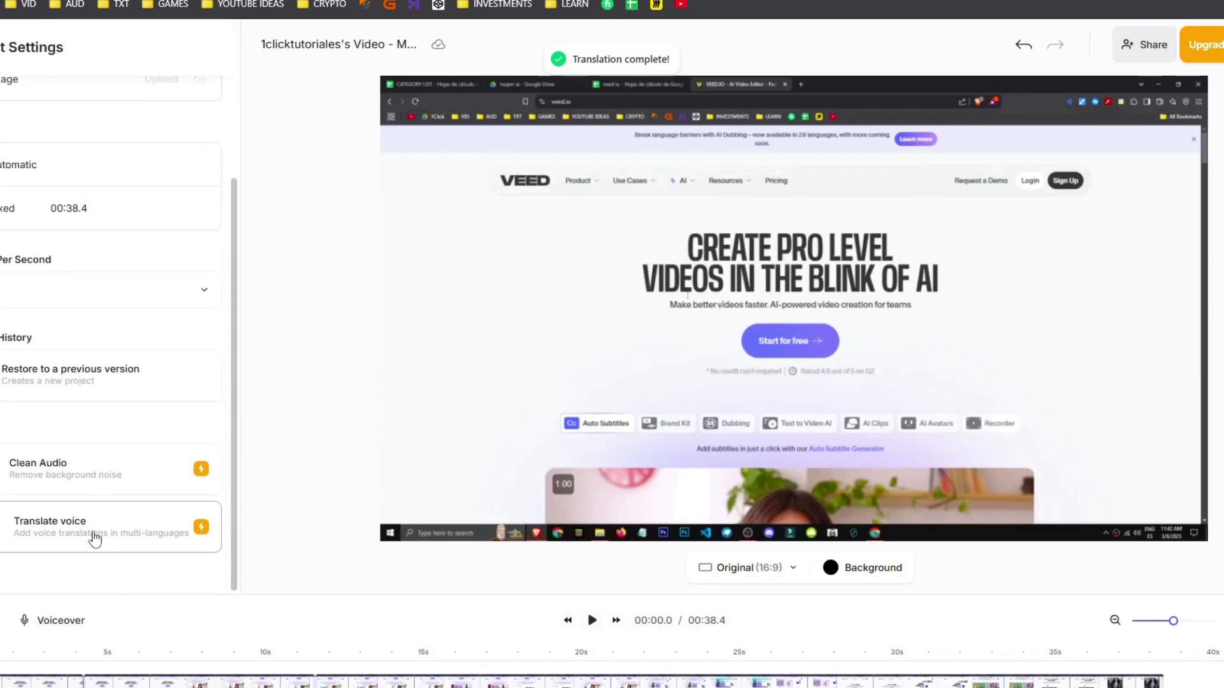
click(95, 551)
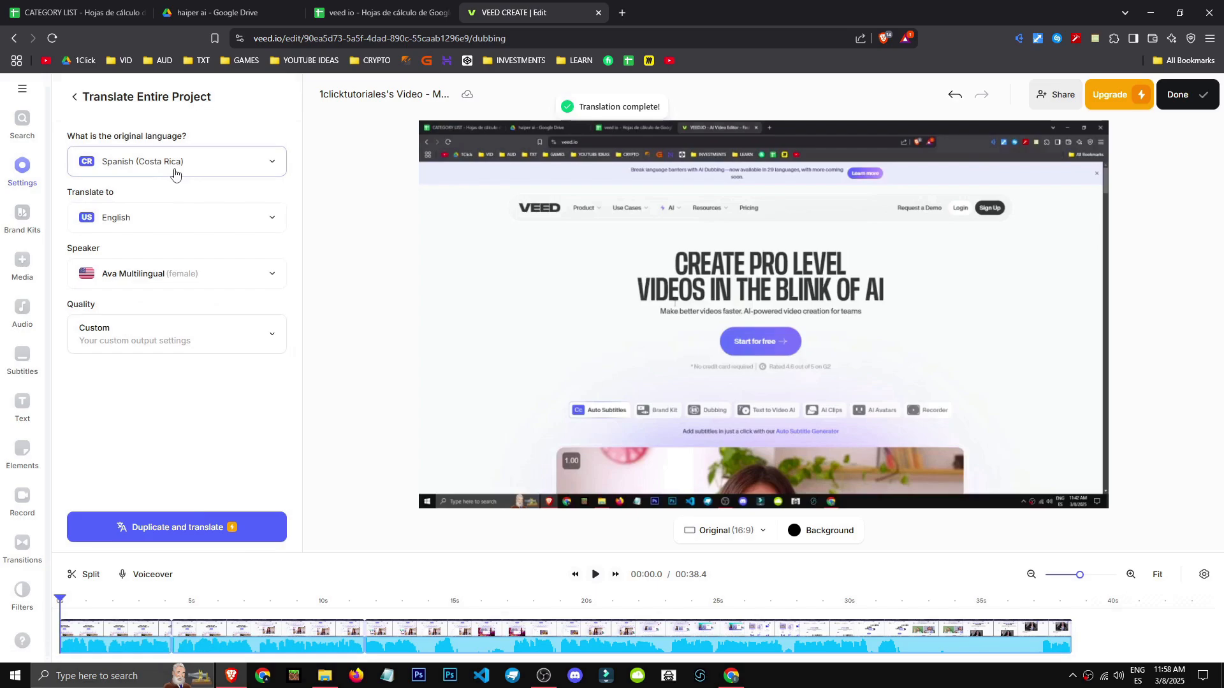
click(176, 167)
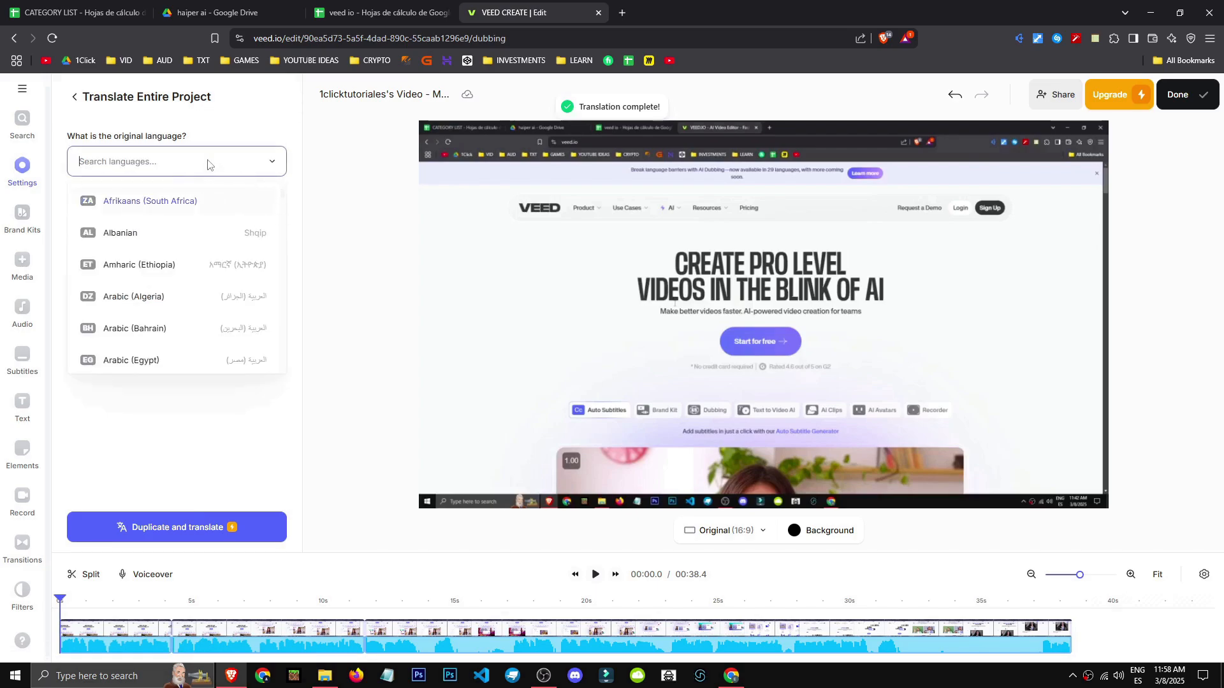
text(spa)
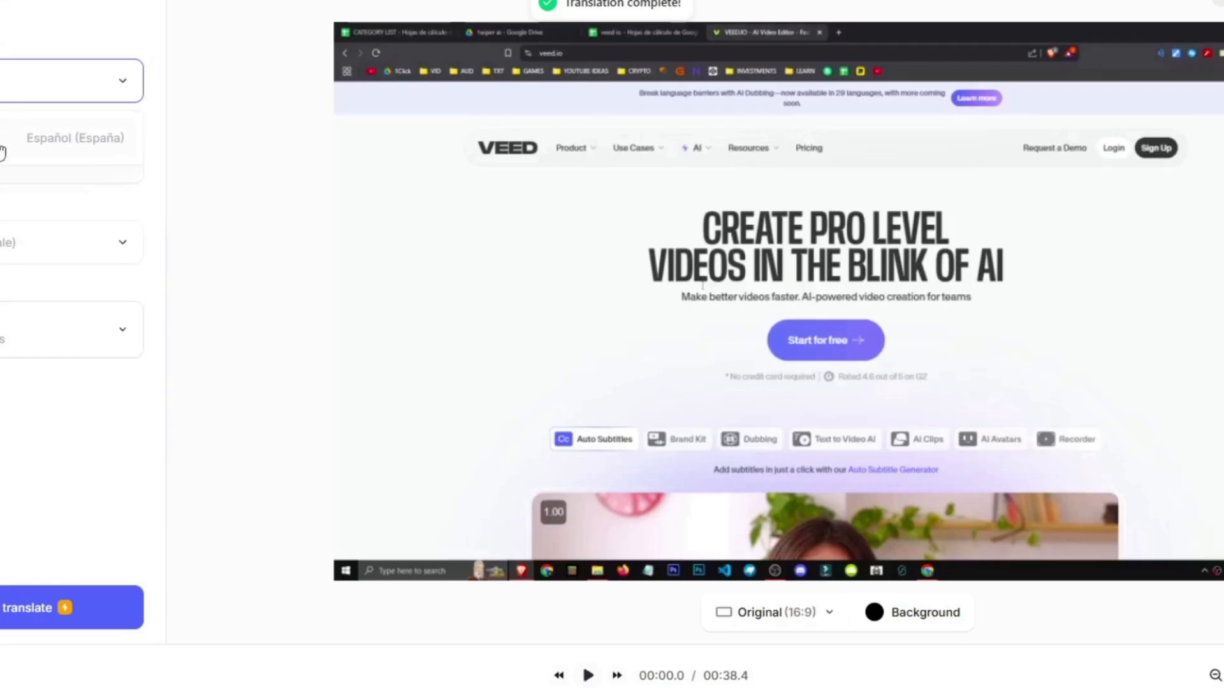
click(26, 138)
- Duplicate and translate the project into English with the Brian Multilingual (male) speaker and Draft quality
click(185, 227)
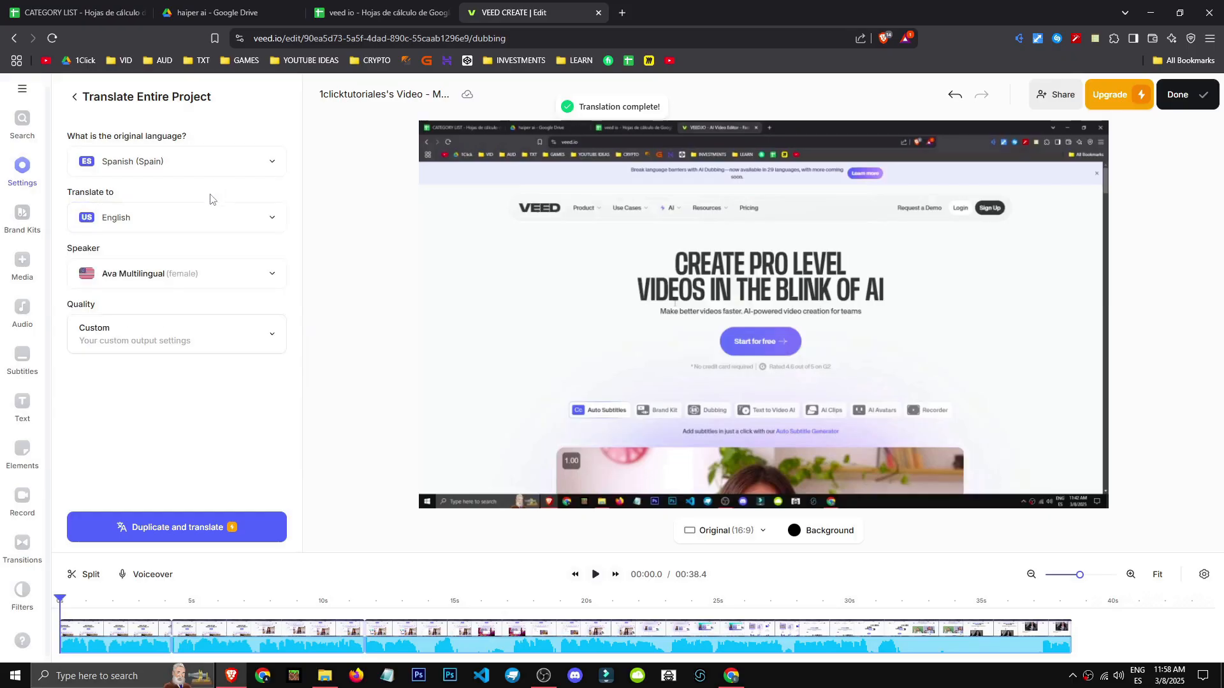
click(176, 273)
scroll(169, 417, down, 1)
click(182, 340)
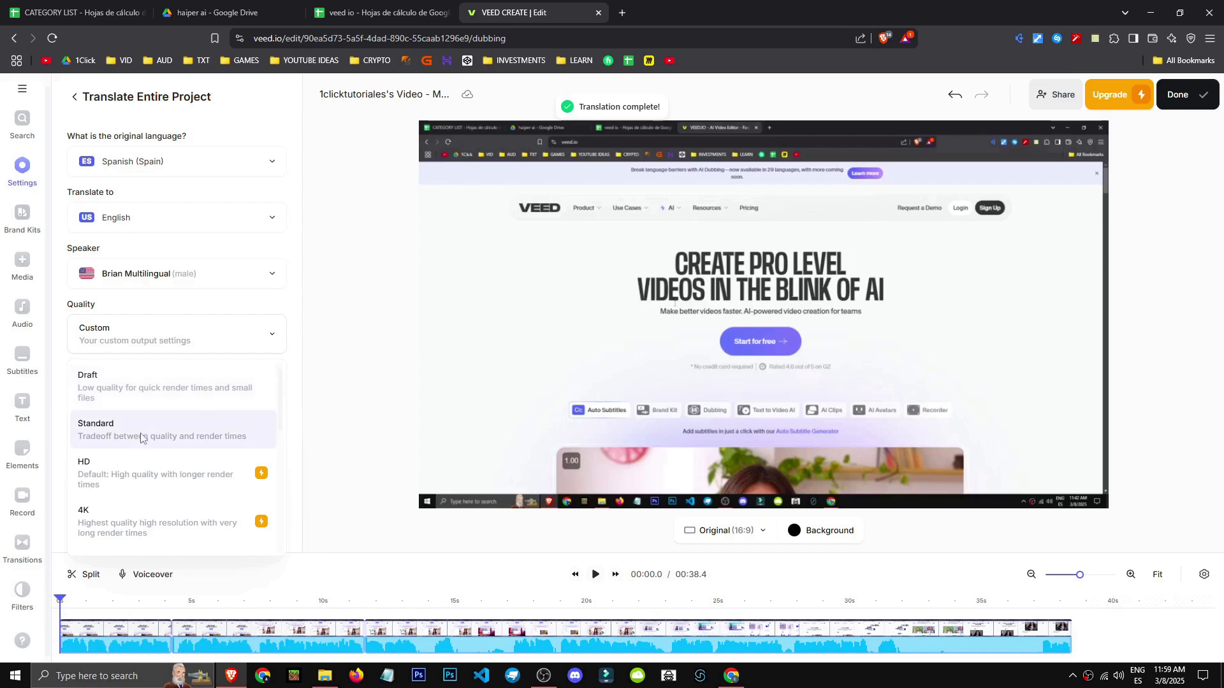
click(225, 405)
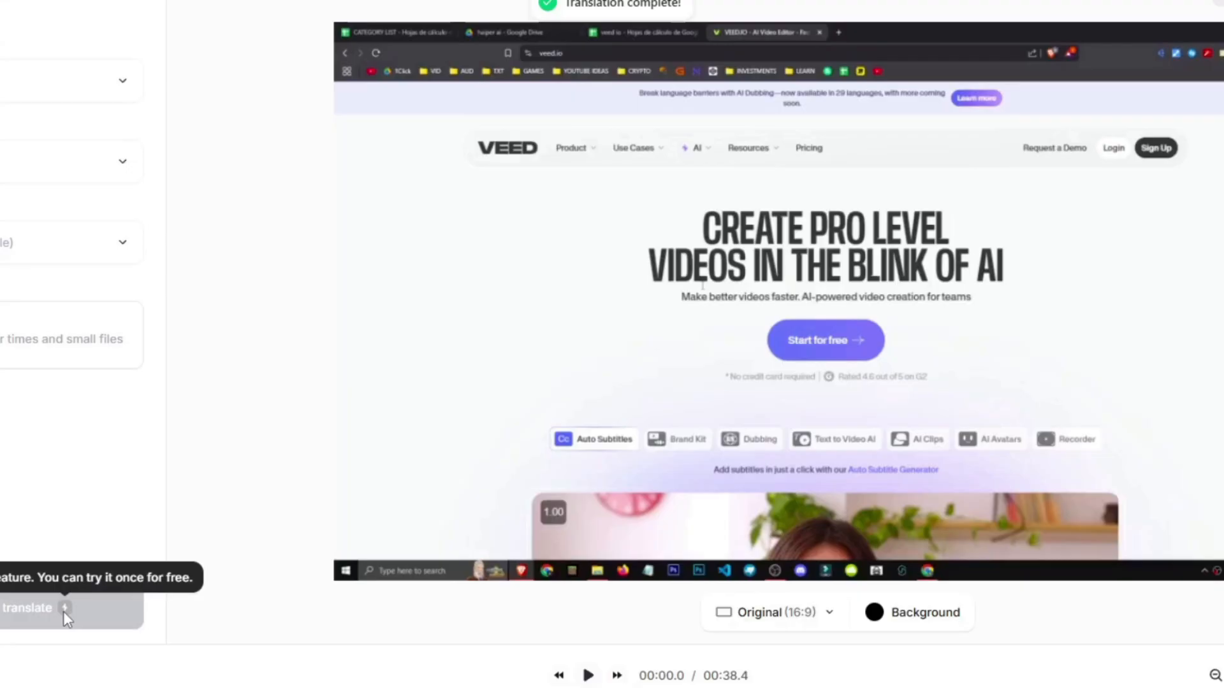
click(210, 528)
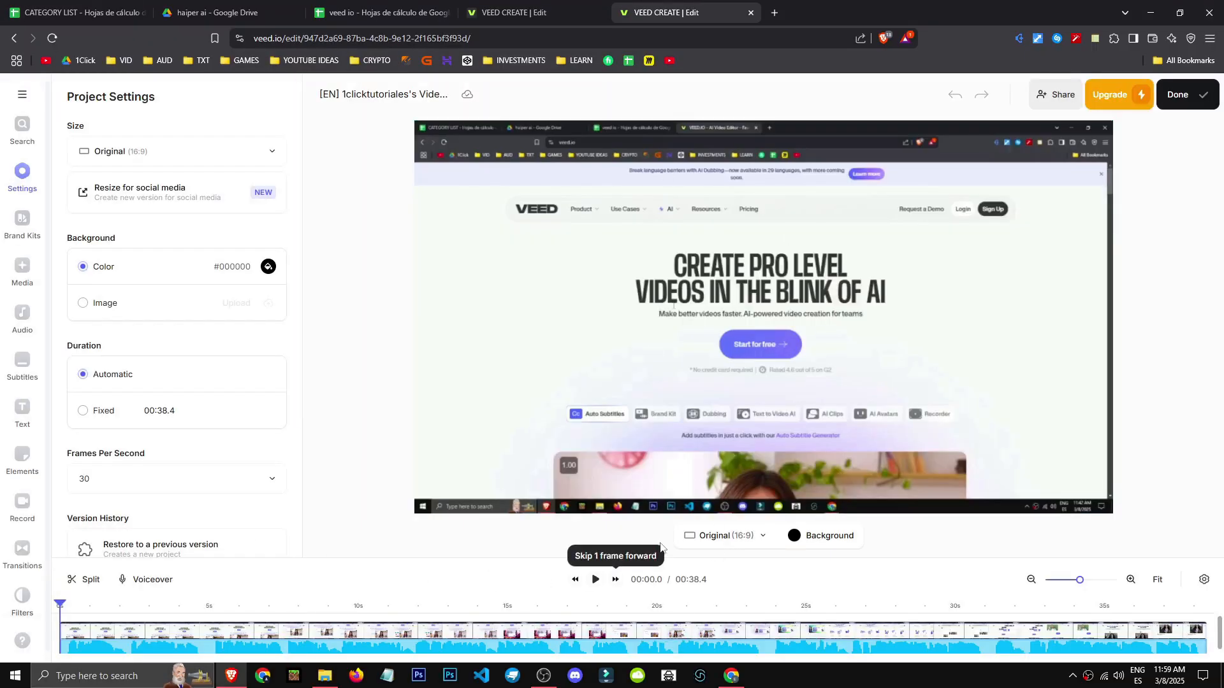
- Play the start of the translated project and scrub its playhead to just before 30 seconds
click(598, 580)
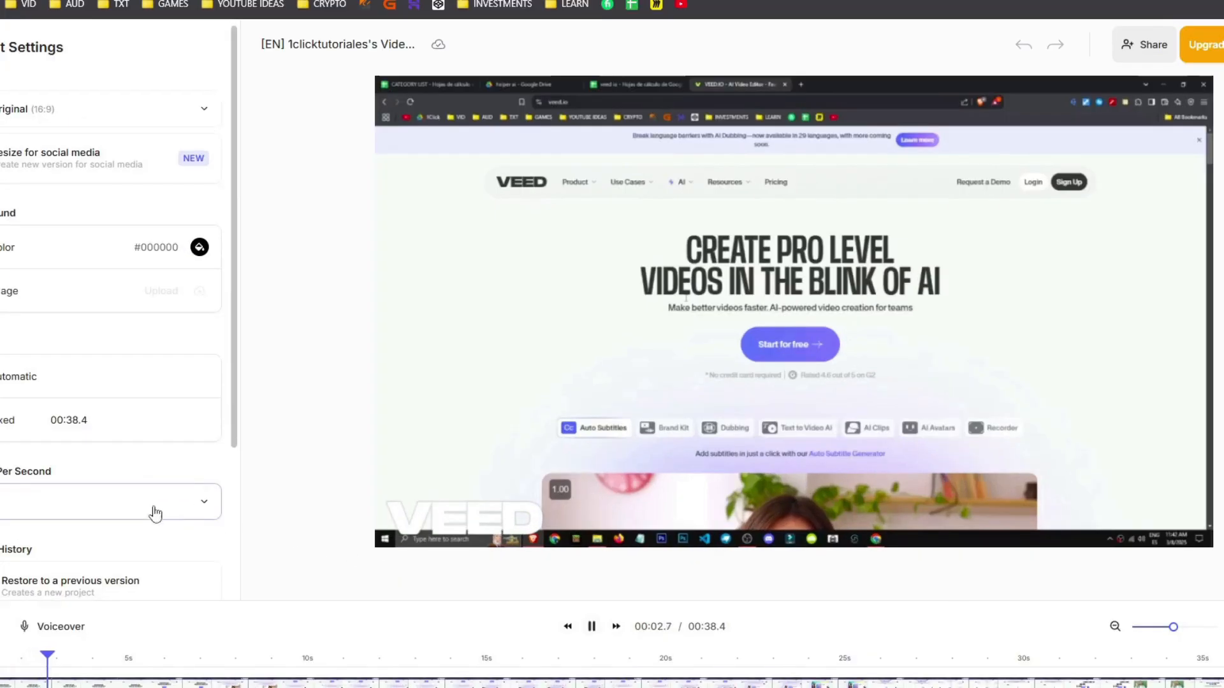
scroll(230, 482, down, 4)
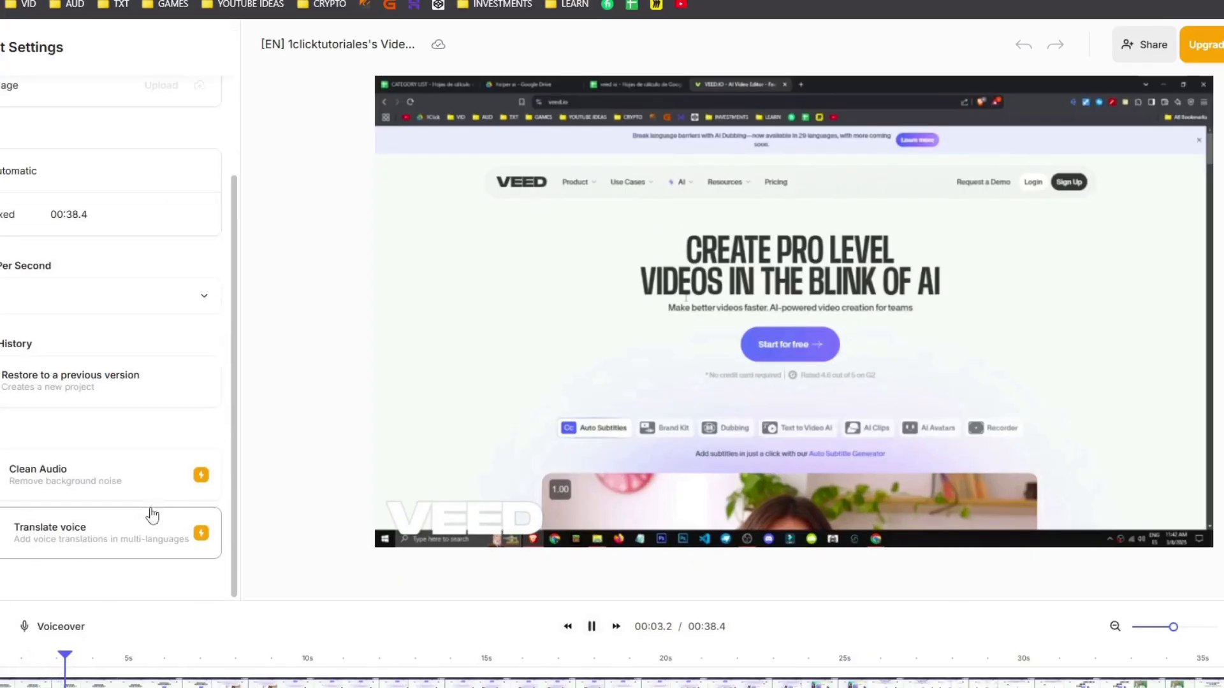
click(592, 627)
click(858, 669)
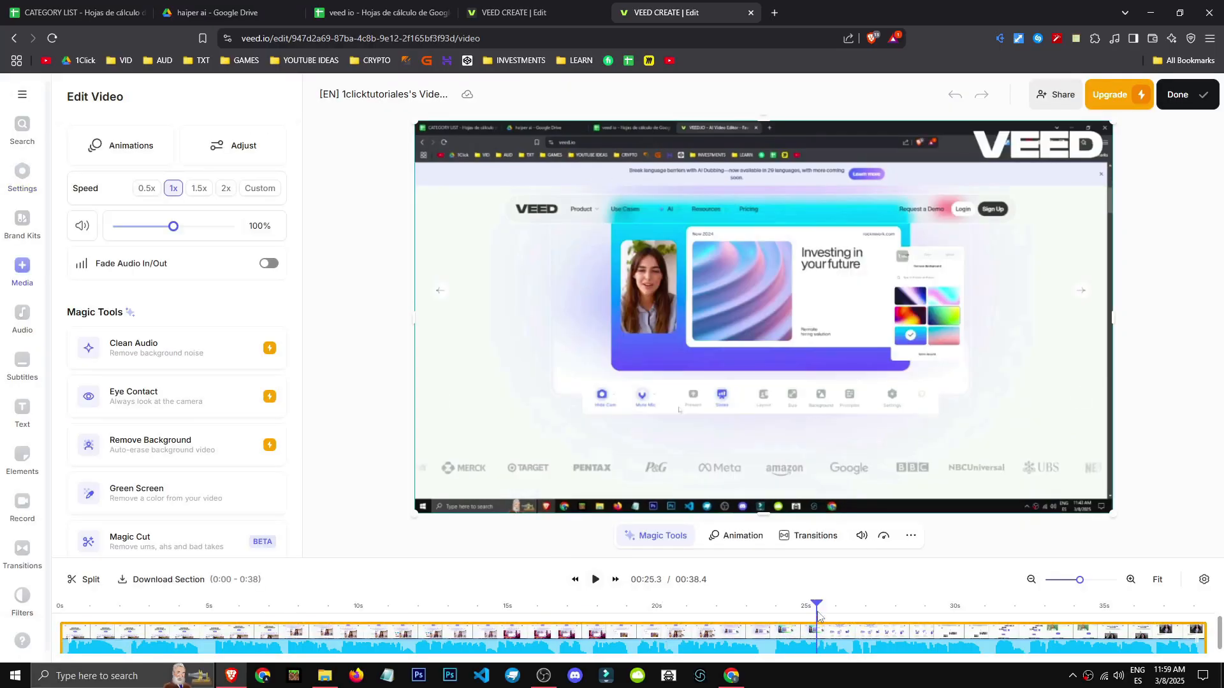
drag(818, 613, 945, 613)
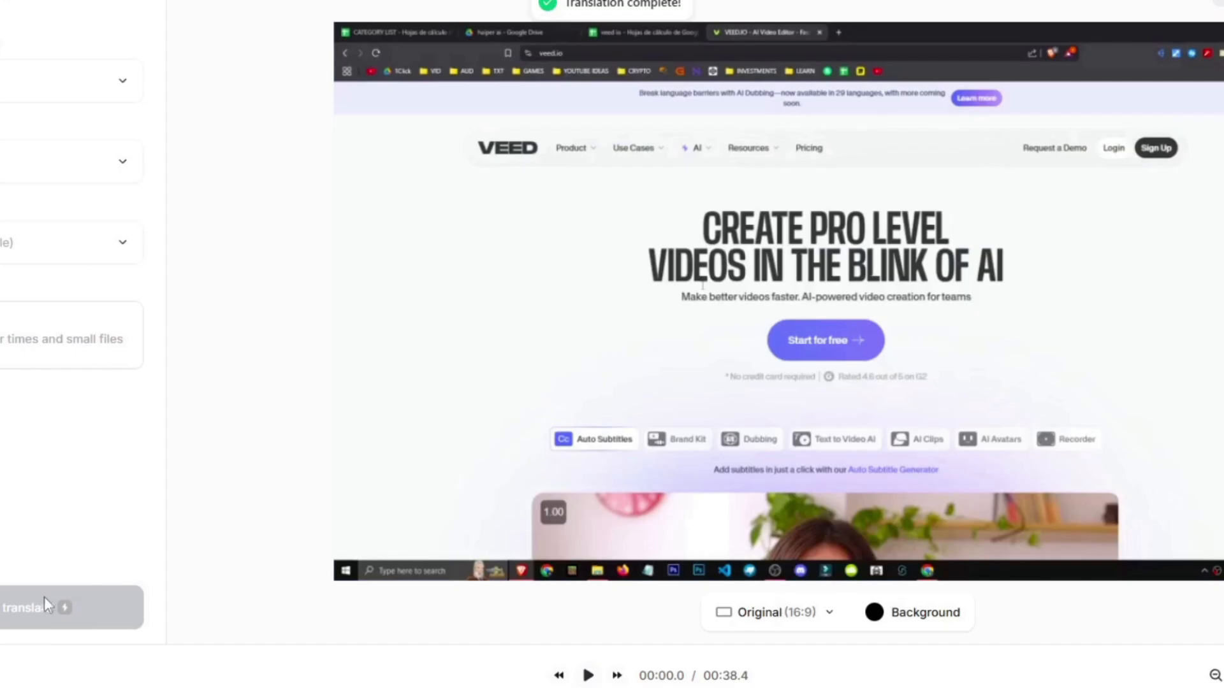
- Open the upgrade plans and examine the Pro plan's price and its video translation feature
click(1119, 94)
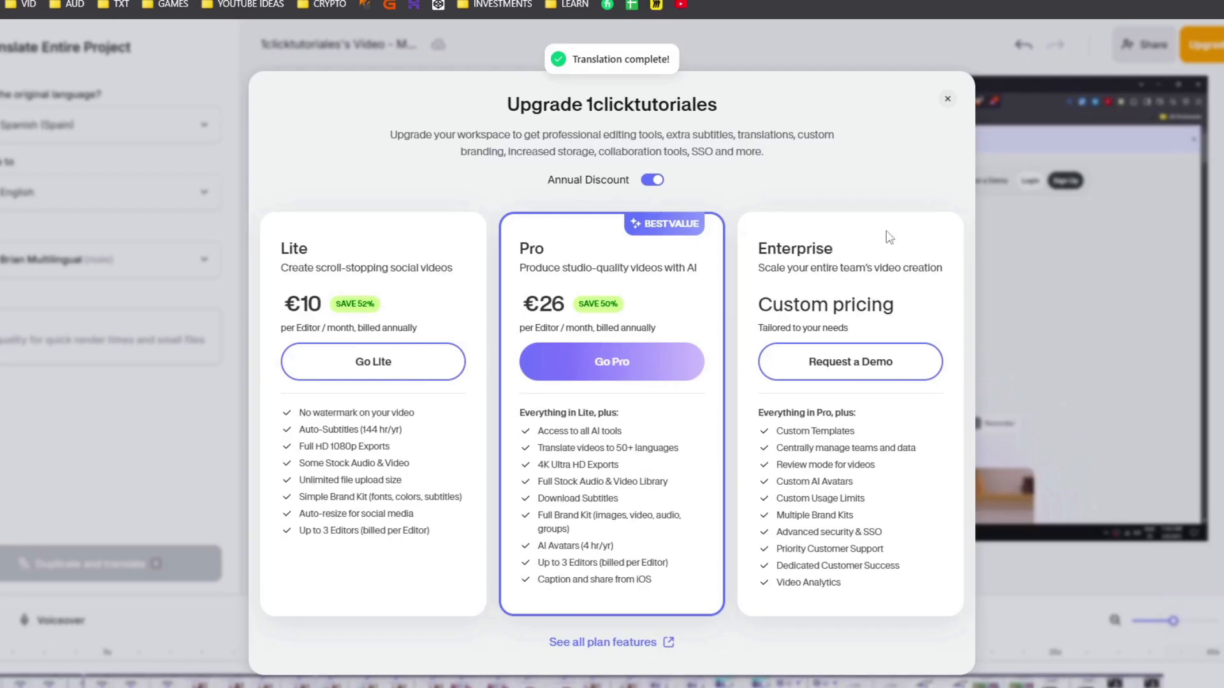
drag(551, 432, 661, 442)
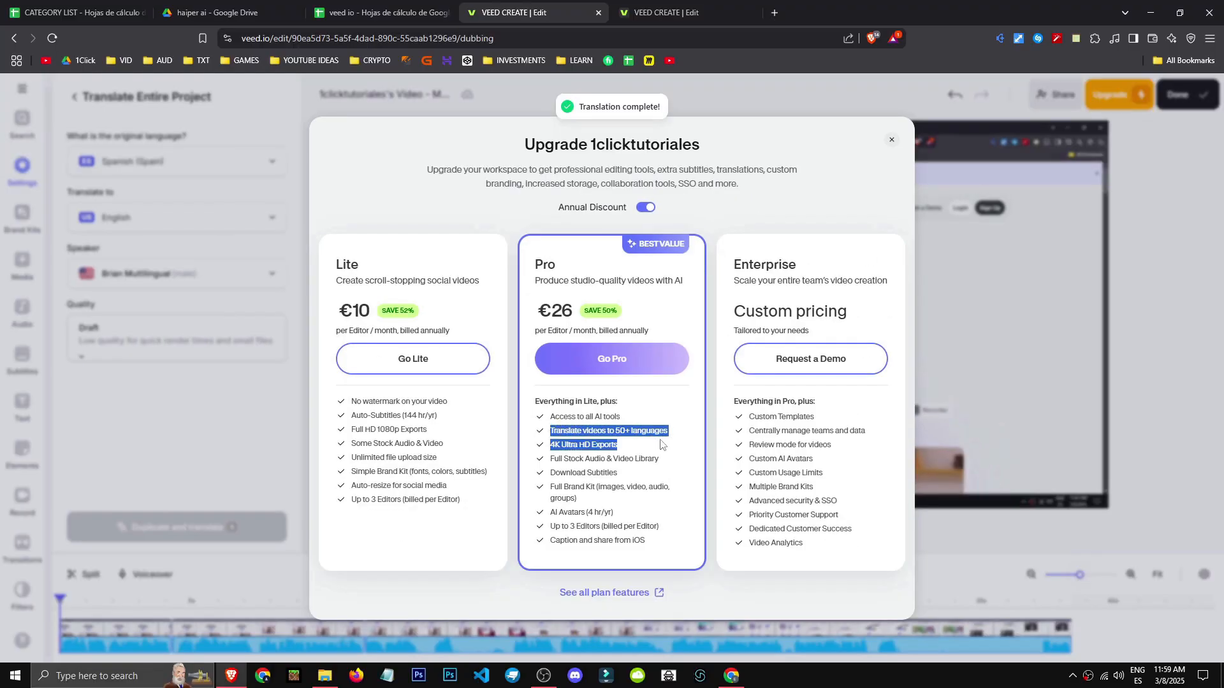
double_click(570, 313)
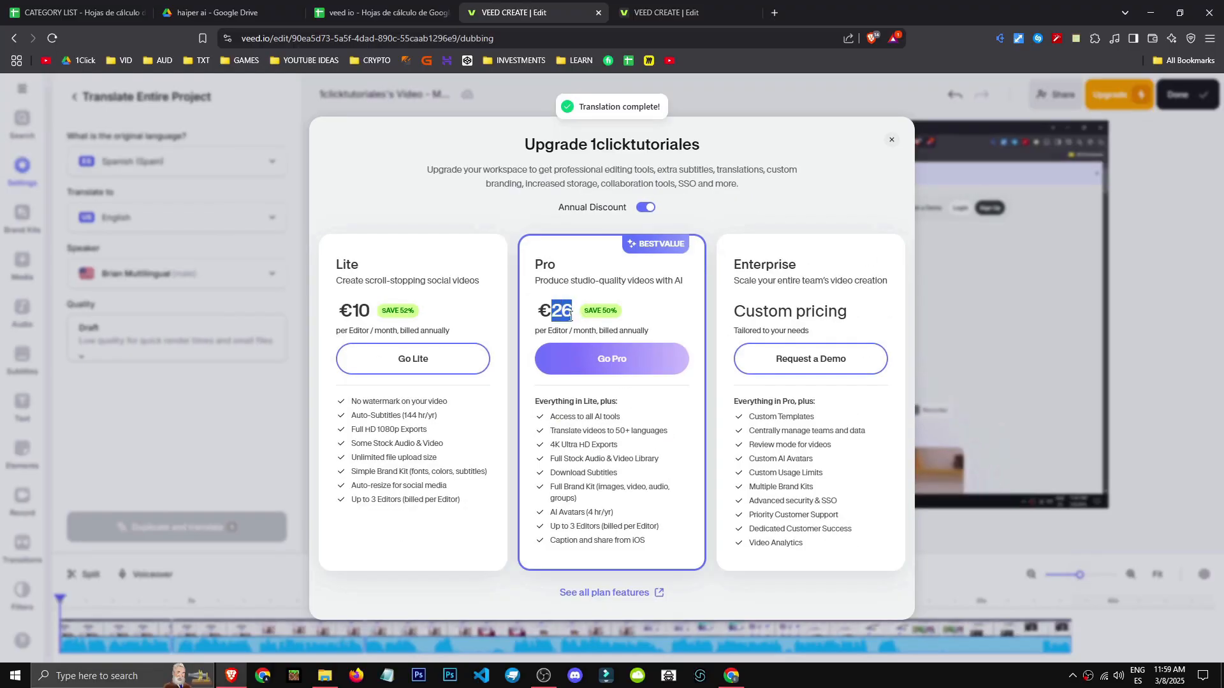
- Compare the plan prices with the annual discount turned on and off
click(647, 208)
click(646, 208)
click(646, 209)
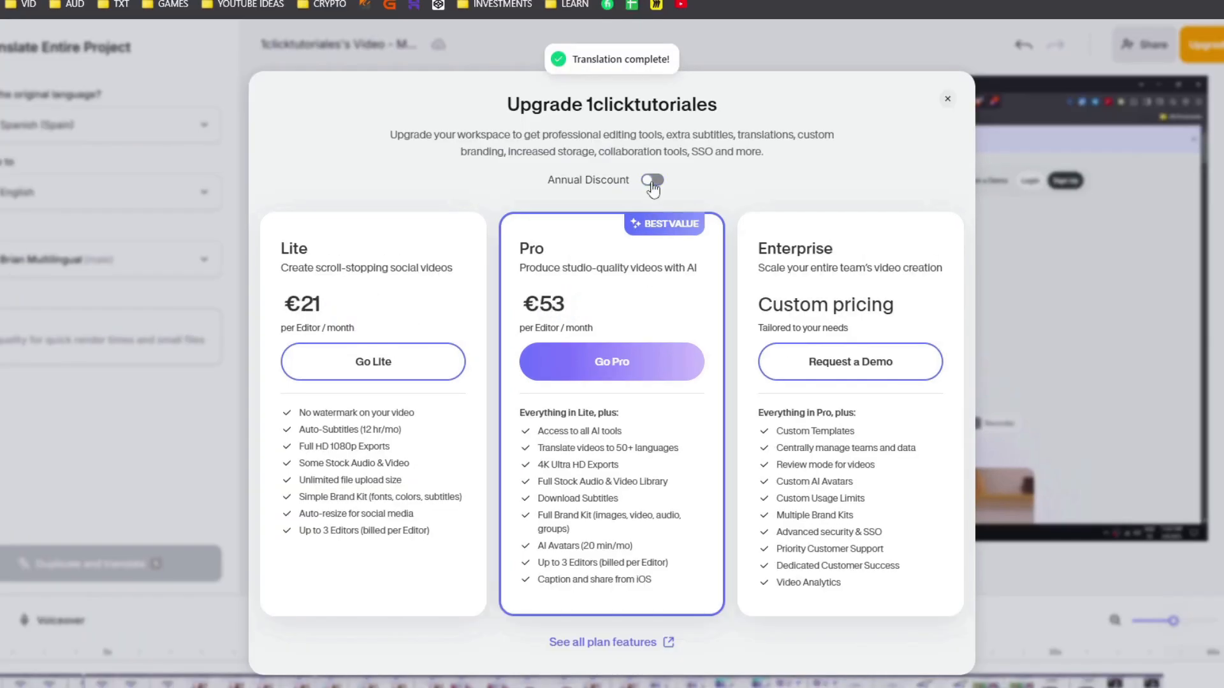
click(651, 184)
click(651, 183)
click(650, 184)
click(650, 183)
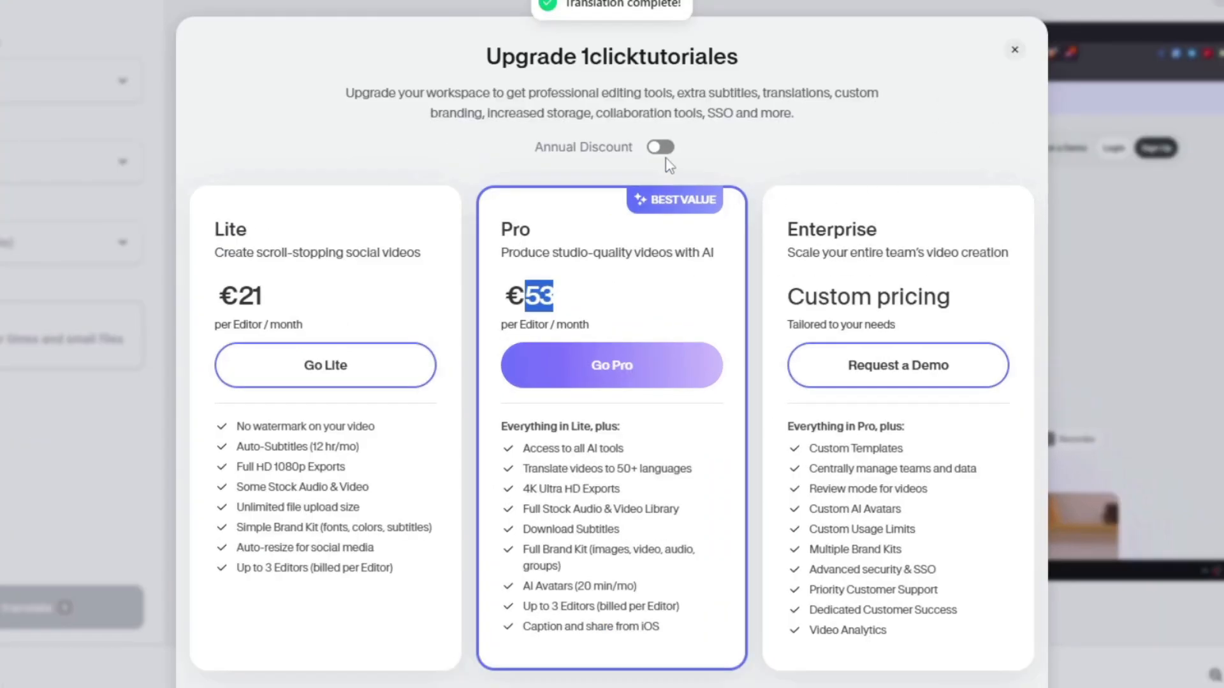
- Examine the Pro plan's full feature list, and leave the upgrade plans without subscribing
click(628, 299)
drag(532, 449, 659, 627)
click(621, 420)
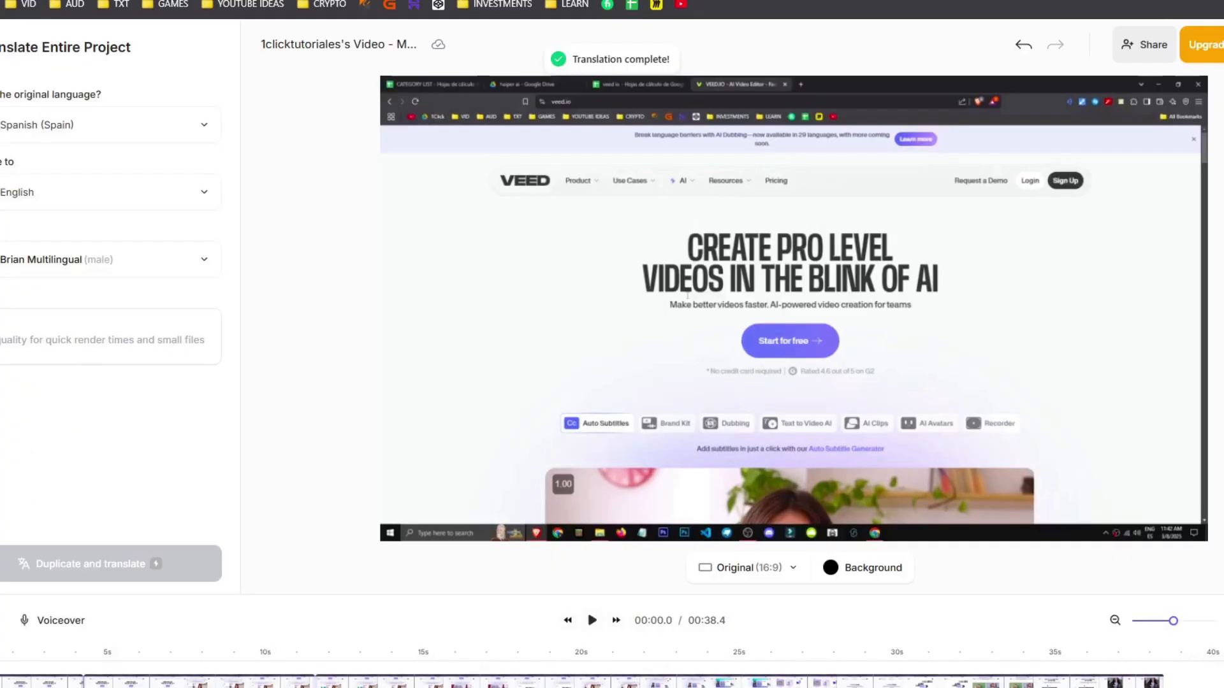
- Leave the project translation settings and search the editor's tools for "clone" and "voi"
click(75, 97)
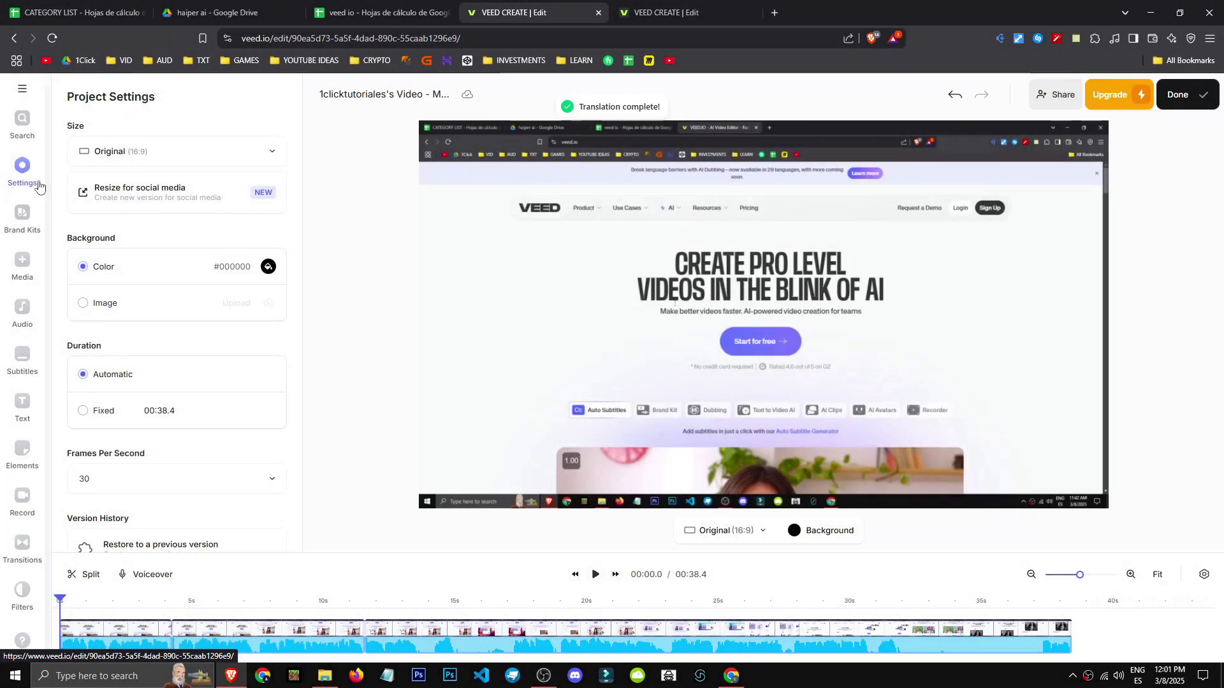
click(22, 261)
click(28, 137)
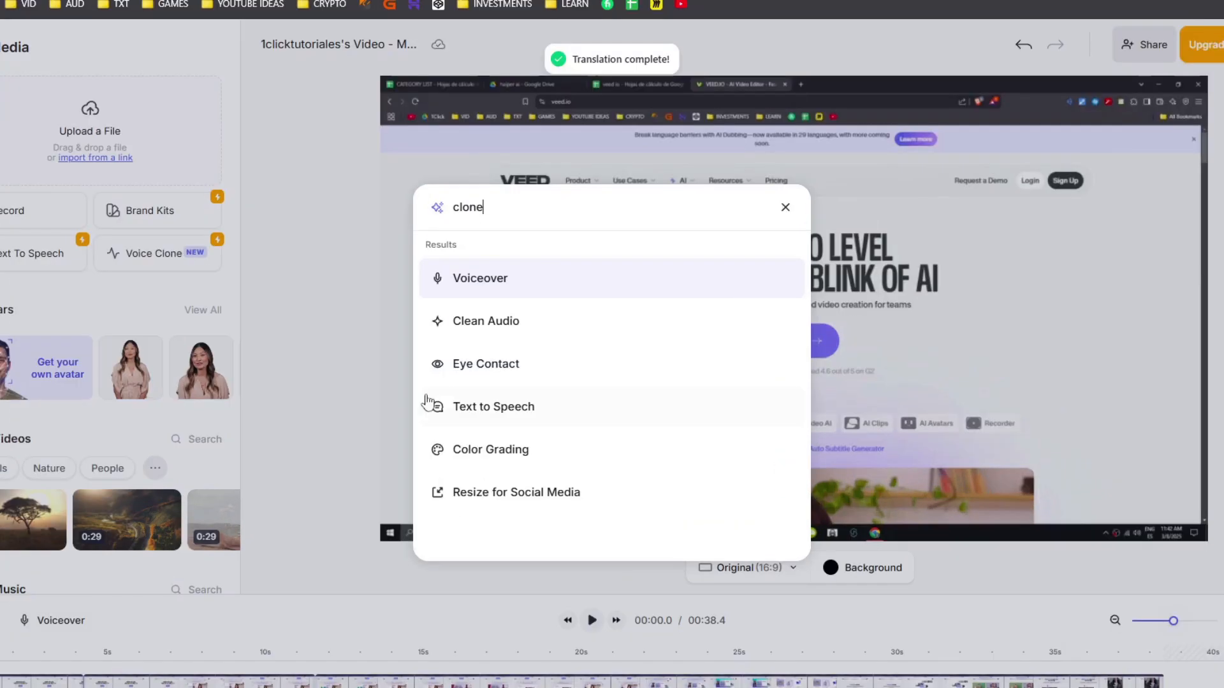
key(ctrl+a)
text(voi)
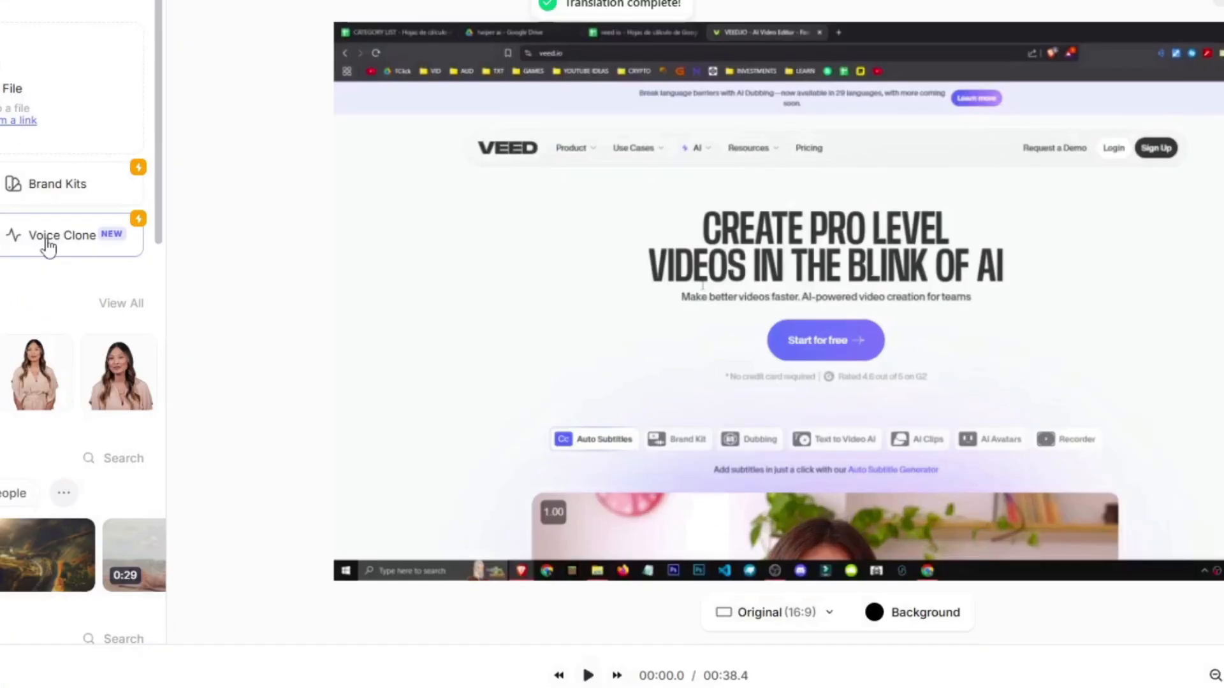
- Start a voice clone, agree to the terms and conditions, and allow microphone access for the English voice sample
click(47, 242)
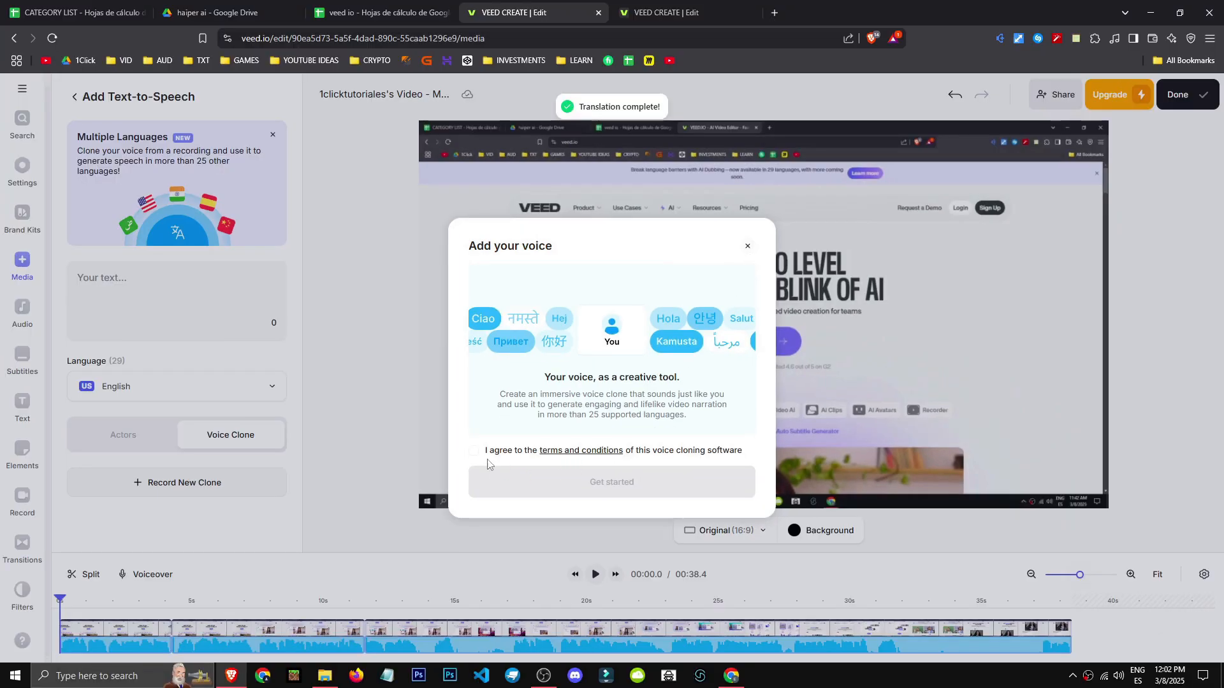
click(473, 451)
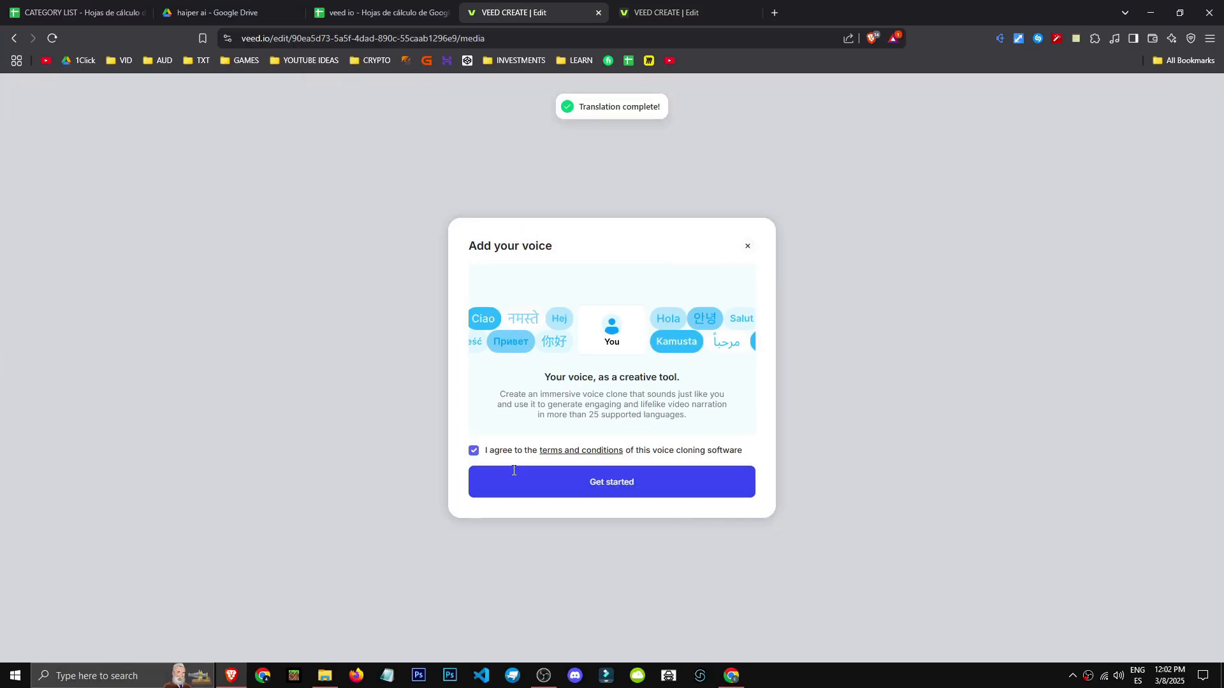
click(513, 475)
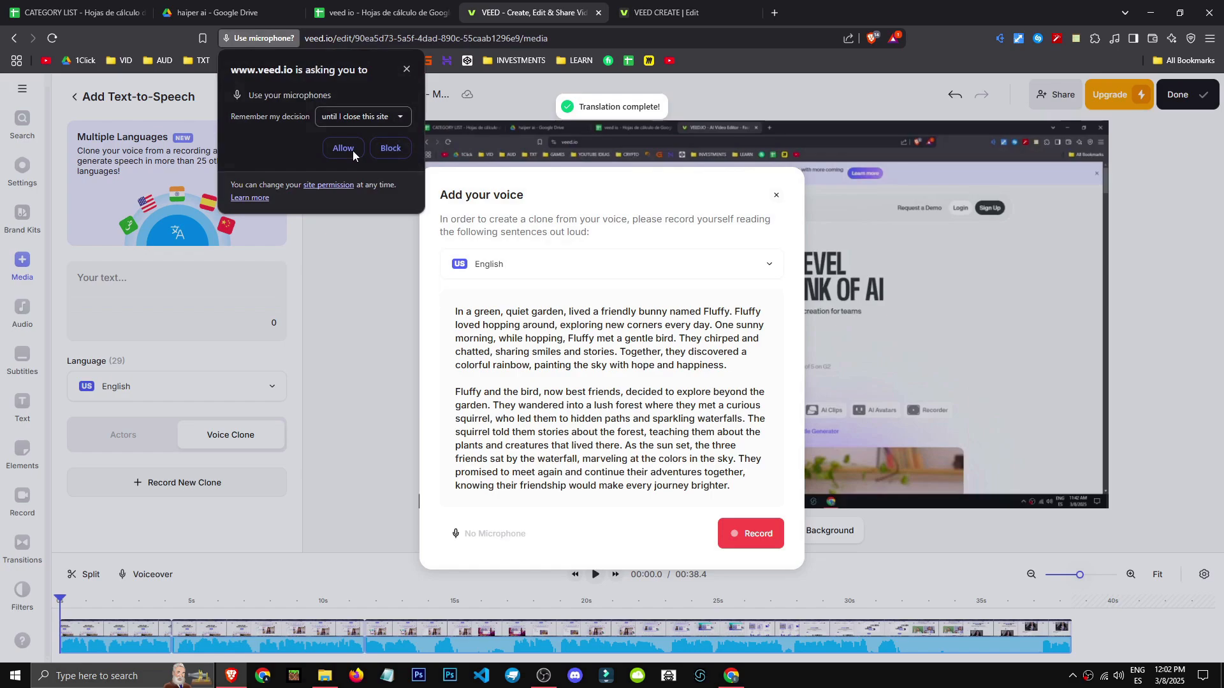
click(353, 151)
click(499, 585)
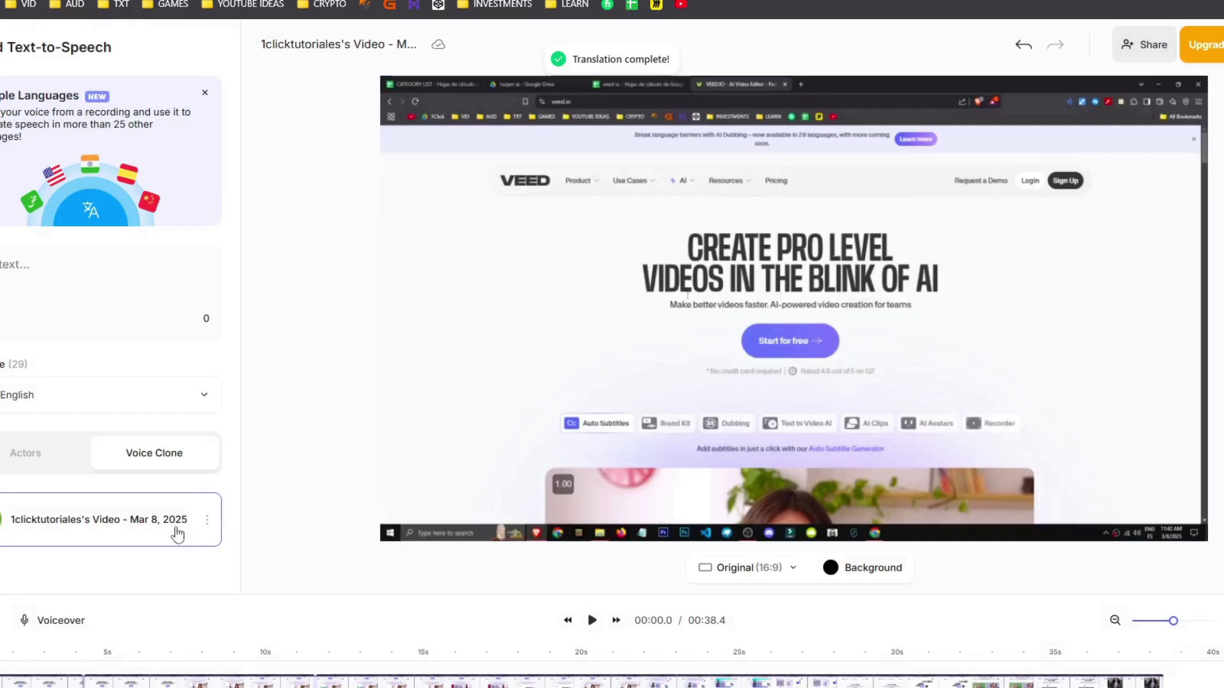
- Examine the recorded voice clone's options for keeping it longer than 1 hour, renaming and deleting it
click(208, 519)
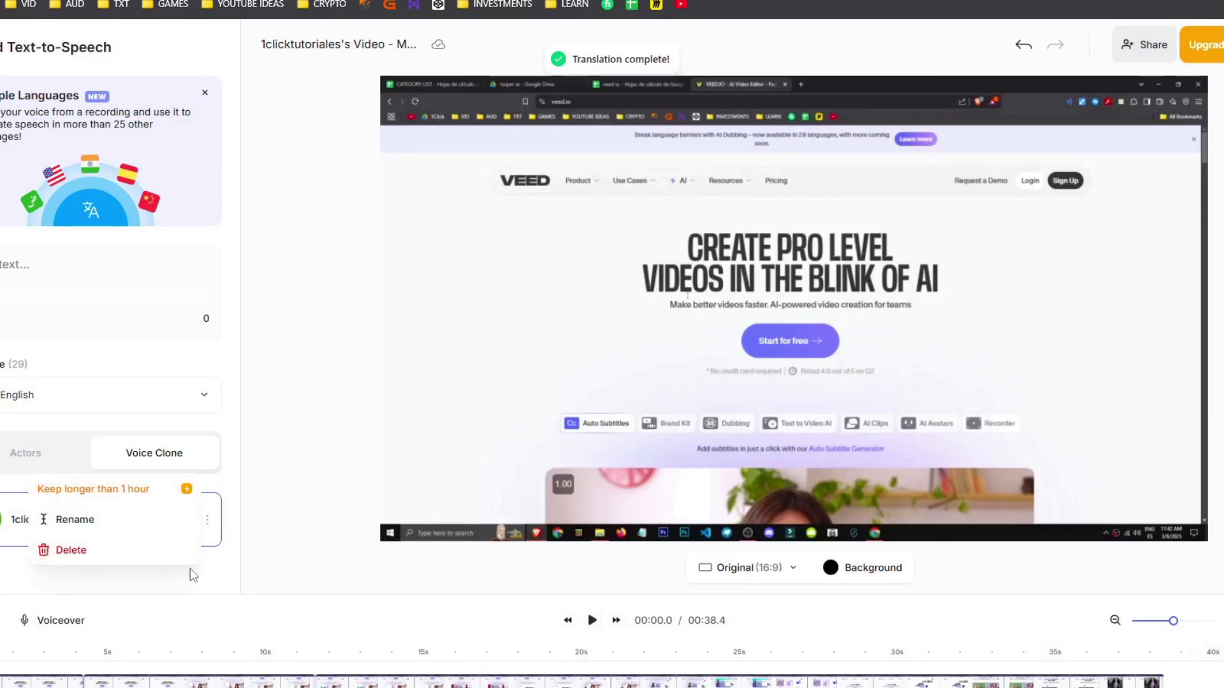
click(207, 524)
click(275, 492)
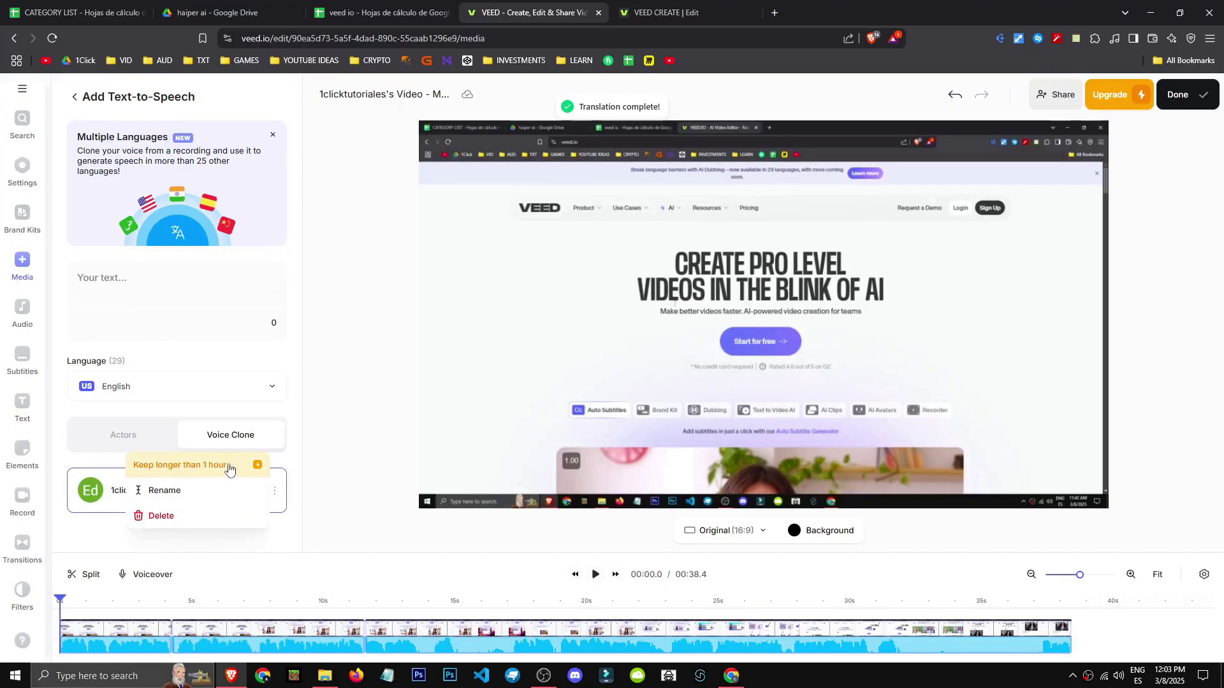
click(246, 516)
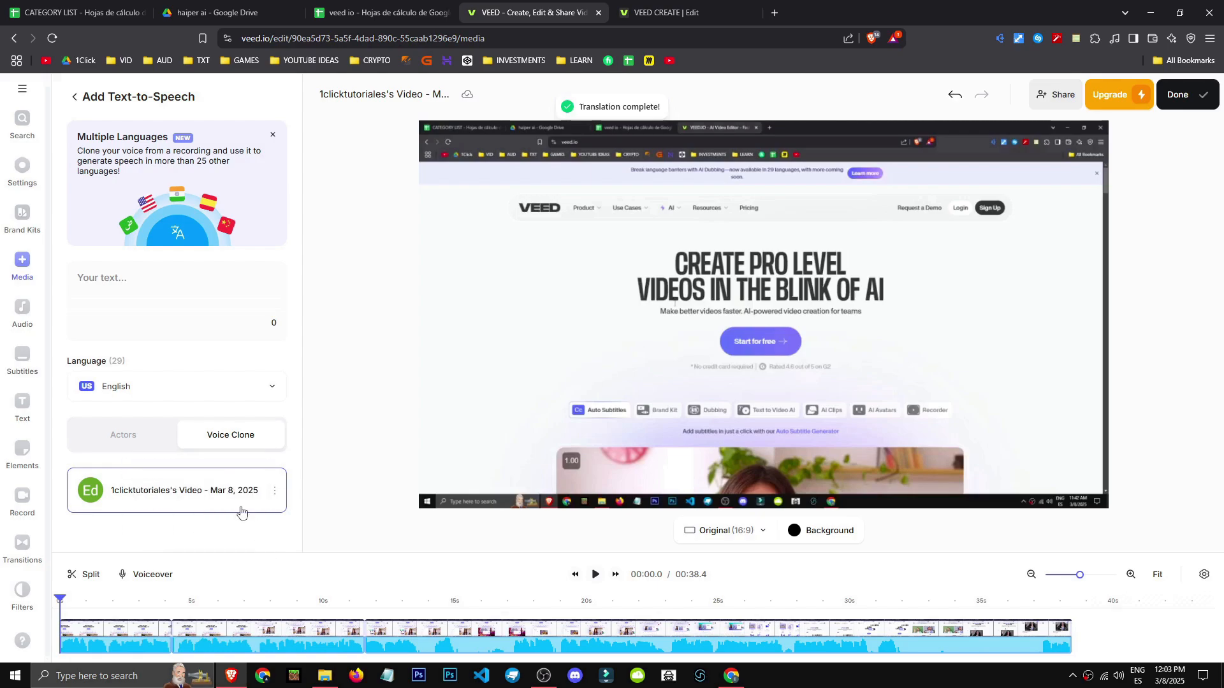
click(274, 492)
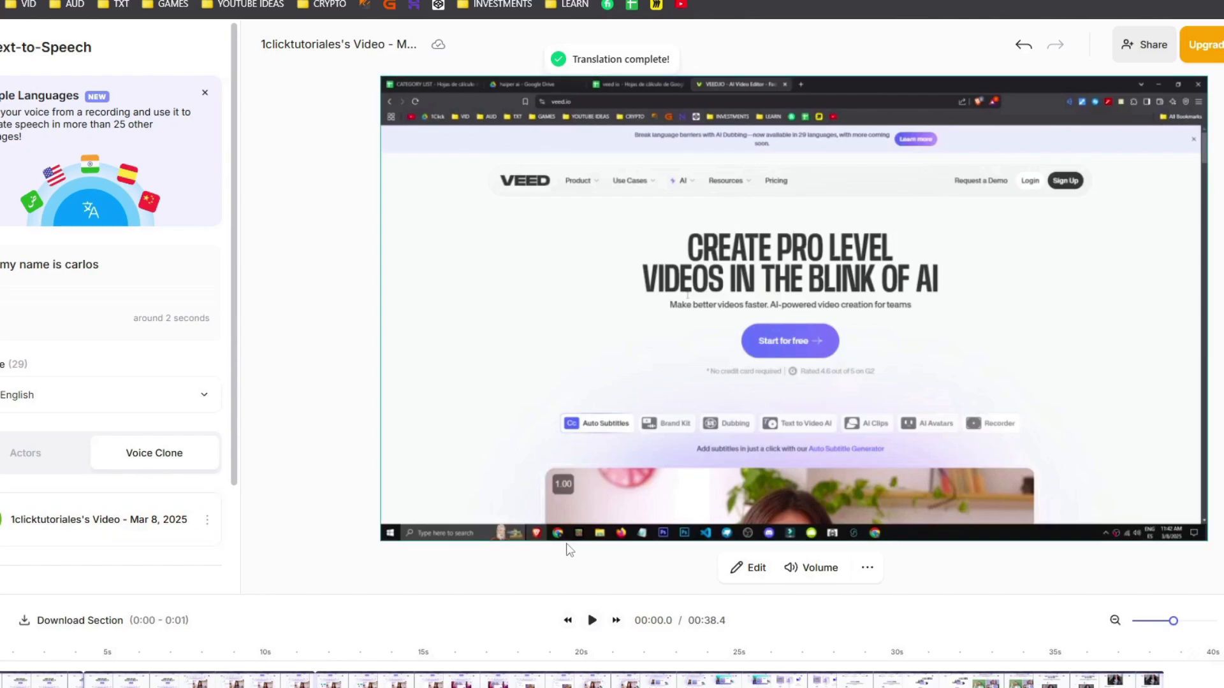
- Try moving the generated speech clip to start just past 5 seconds, and reduce the timeline area's height
scroll(96, 484, down, 4)
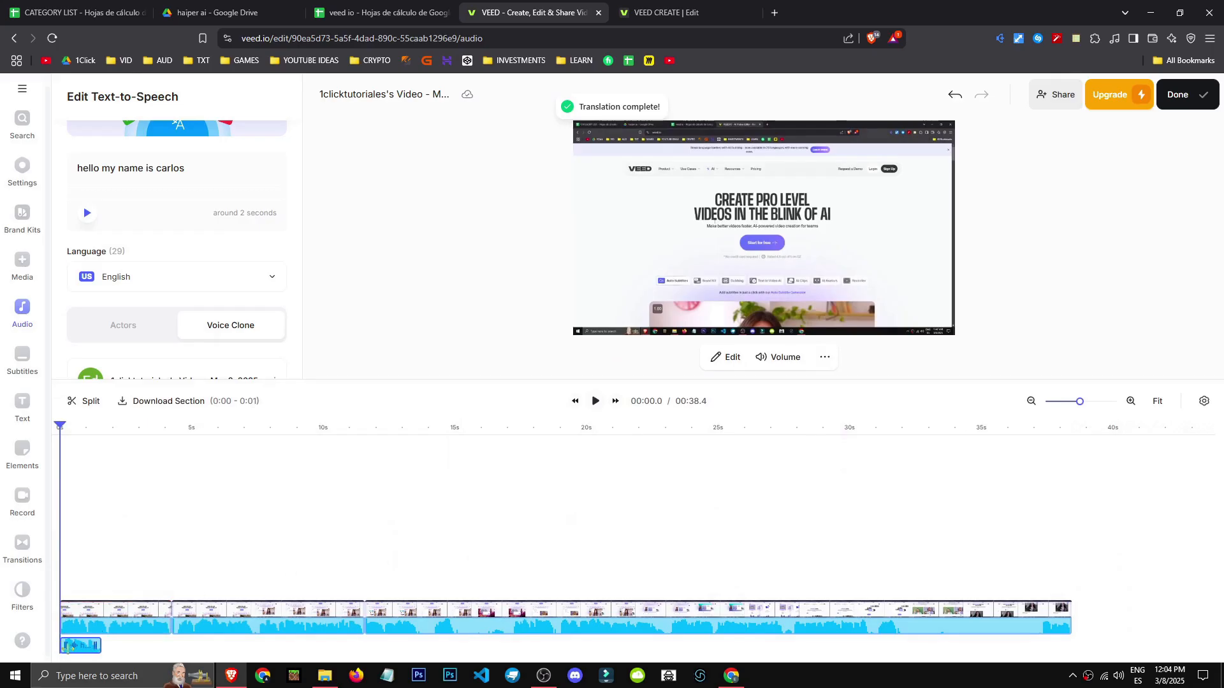
drag(75, 650, 224, 655)
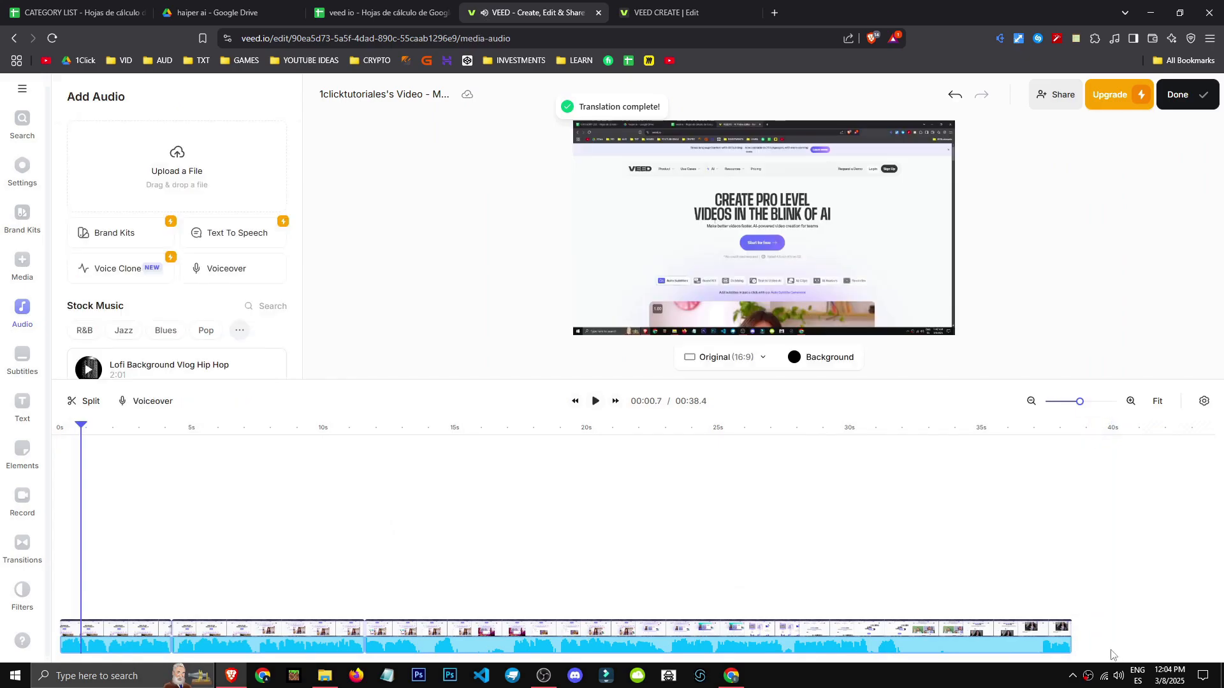
drag(733, 382, 687, 562)
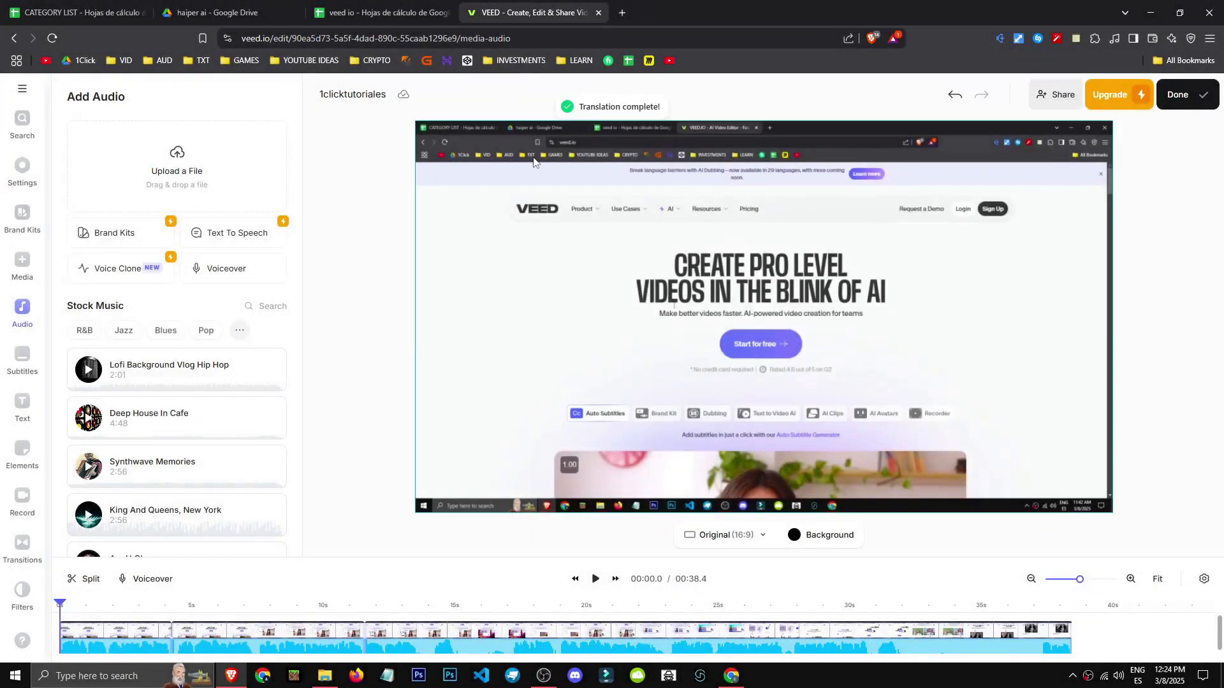
- Start a text-to-speech voice in English with the text "HELLO HAVE A GOOD DAY WORLD"
click(216, 240)
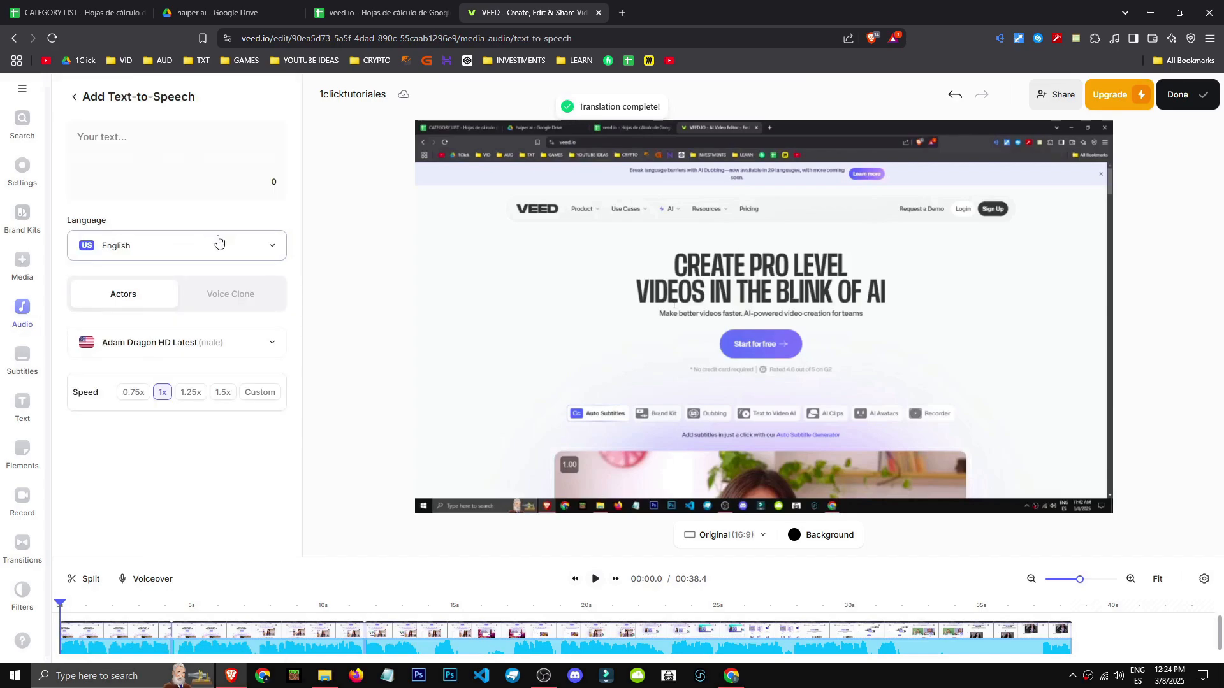
click(218, 240)
click(161, 142)
text(HELLO HAVE A GOOD DAY WORLD)
- Browse the voice actors, choose Amber (female), and add the generated speech to the project
click(258, 344)
scroll(197, 426, down, 2)
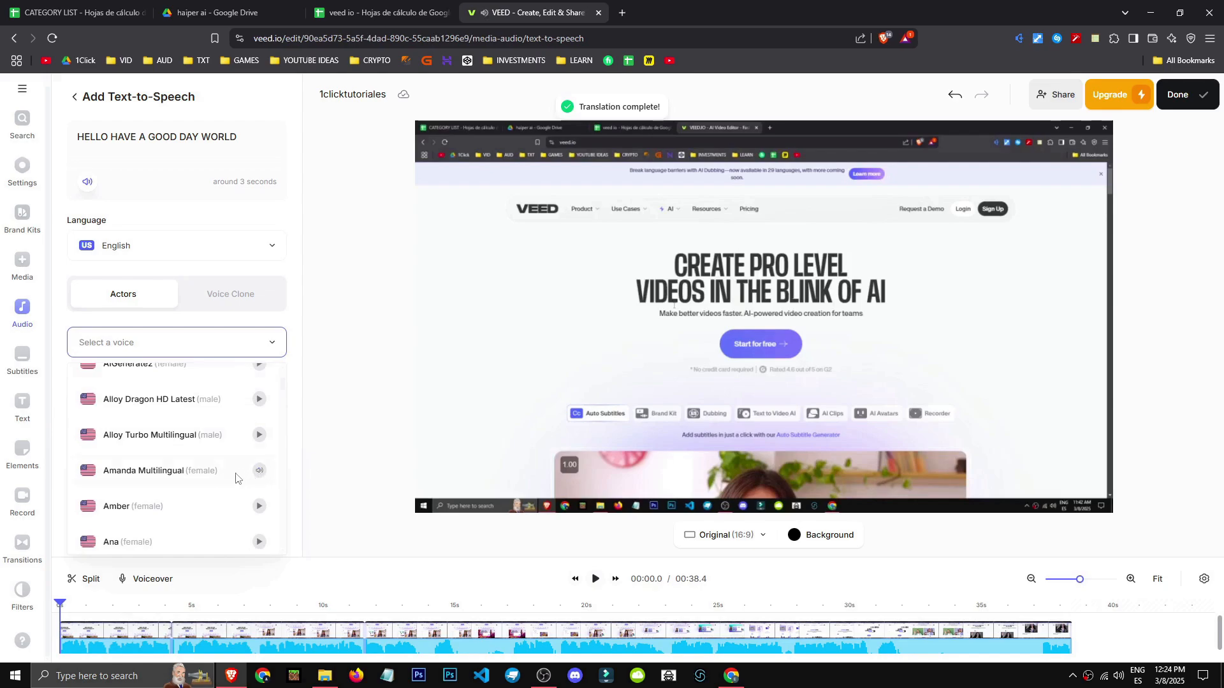
scroll(261, 475, down, 1)
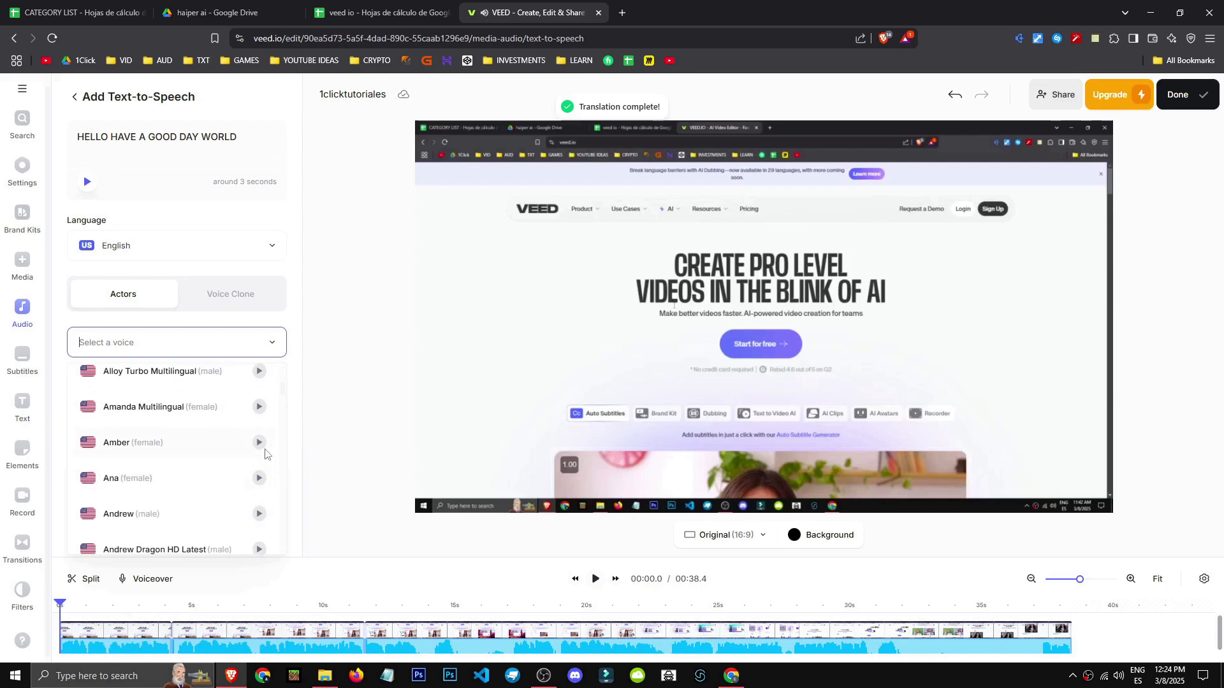
click(254, 453)
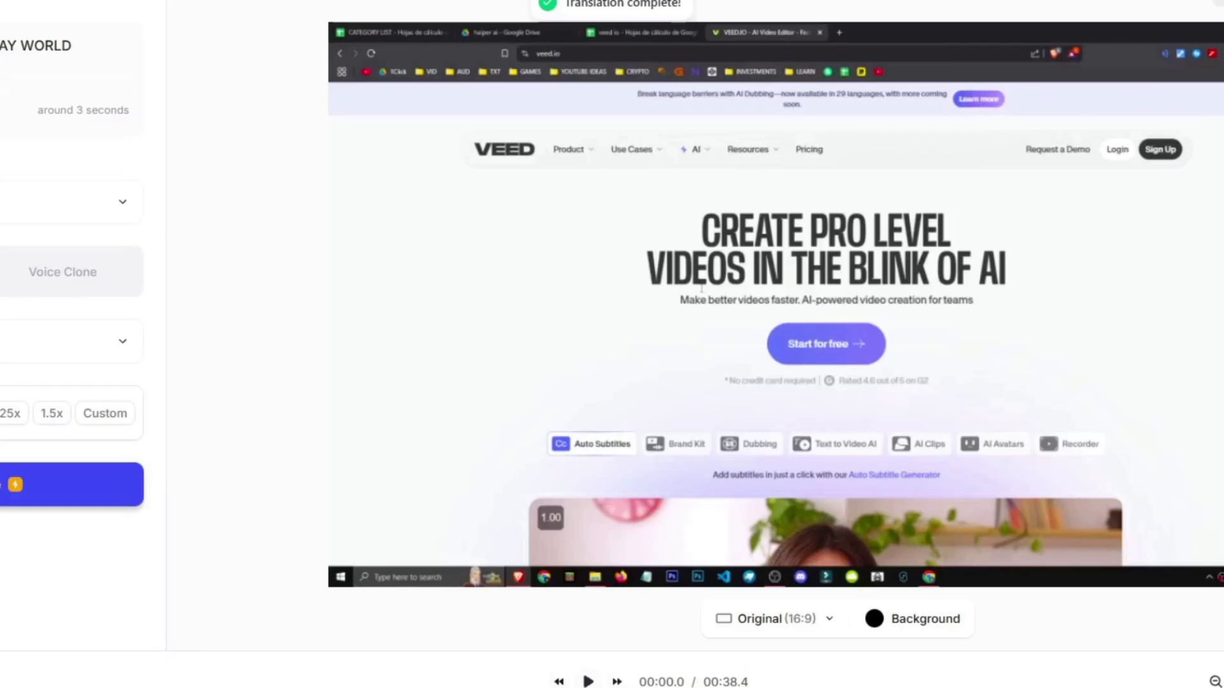
click(57, 470)
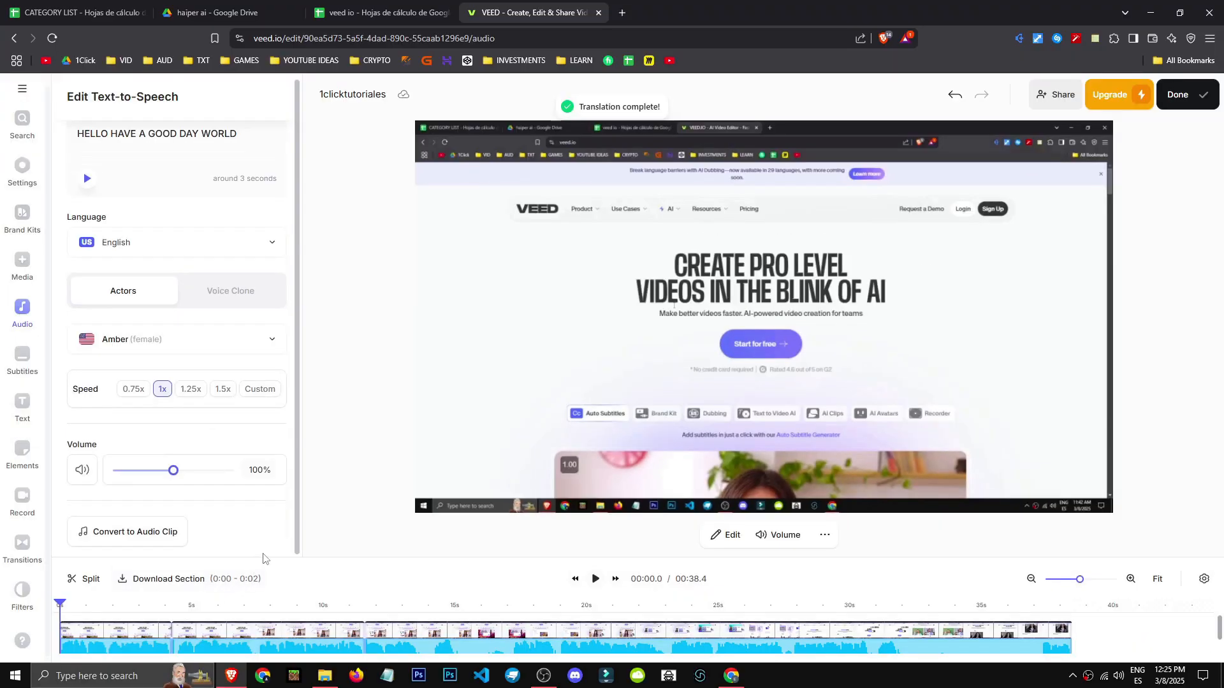
- Enlarge the timeline area and try moving the speech clip past the end of the video
drag(267, 559, 274, 376)
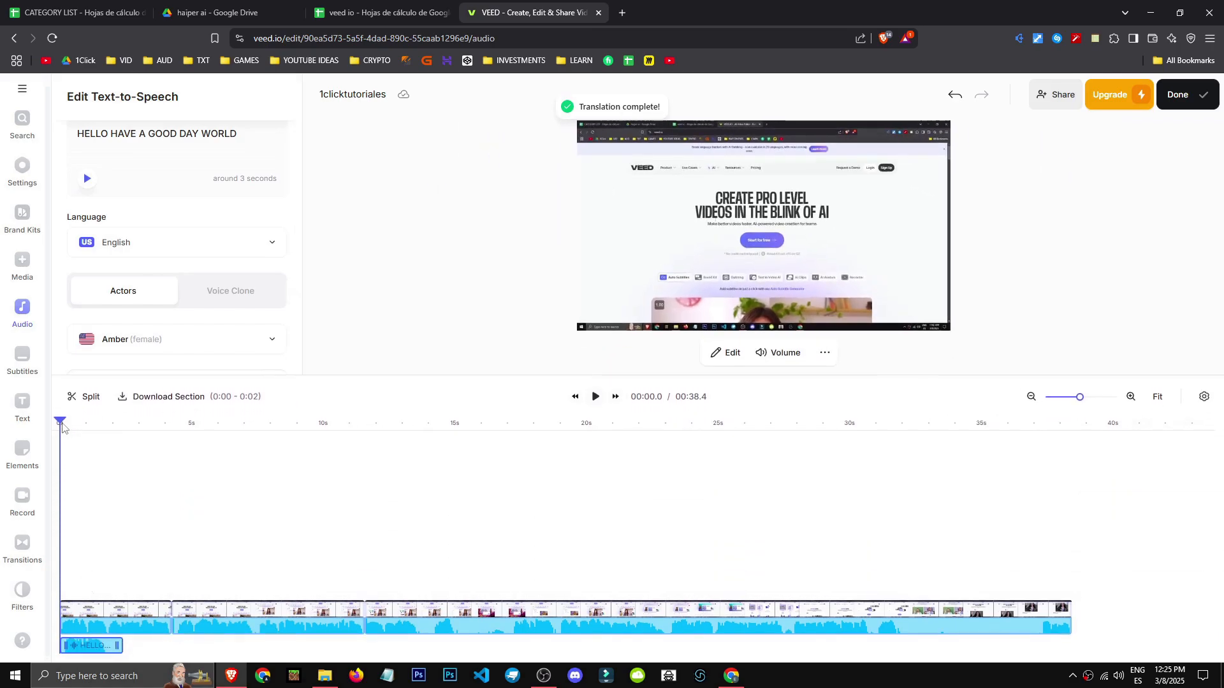
drag(96, 645, 1112, 661)
click(13, 178)
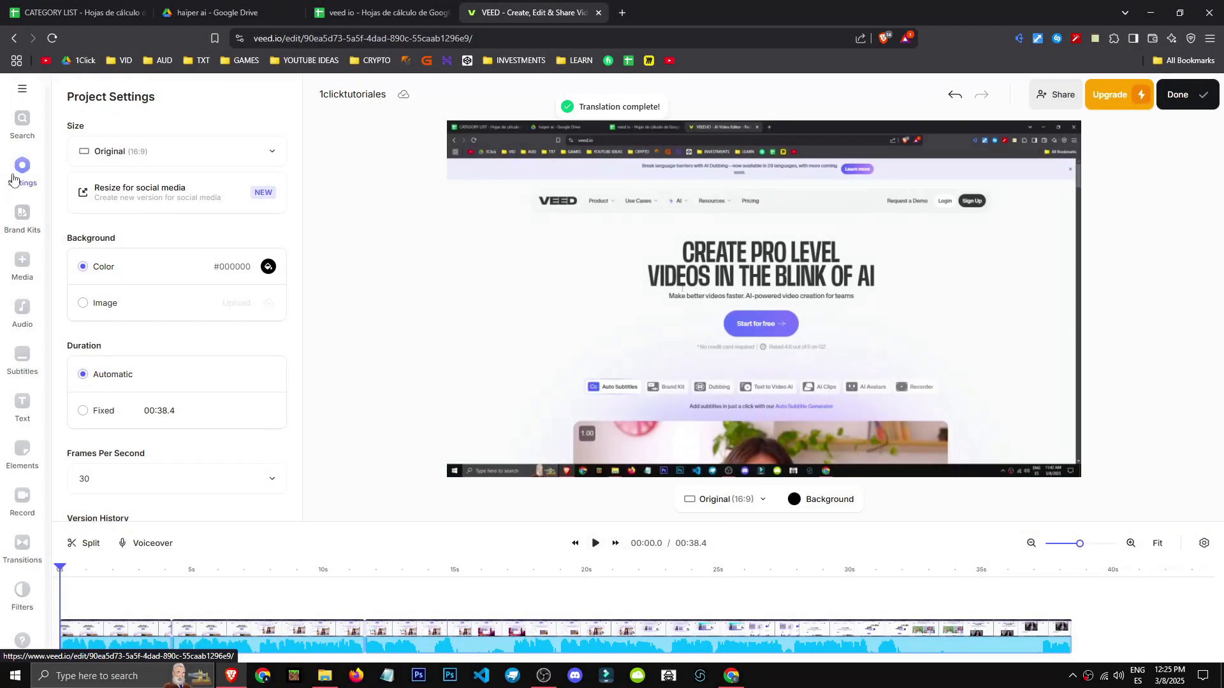
- Auto-subtitle the video in Spanish (Spain) without a translation, and play it to preview the subtitles
click(23, 354)
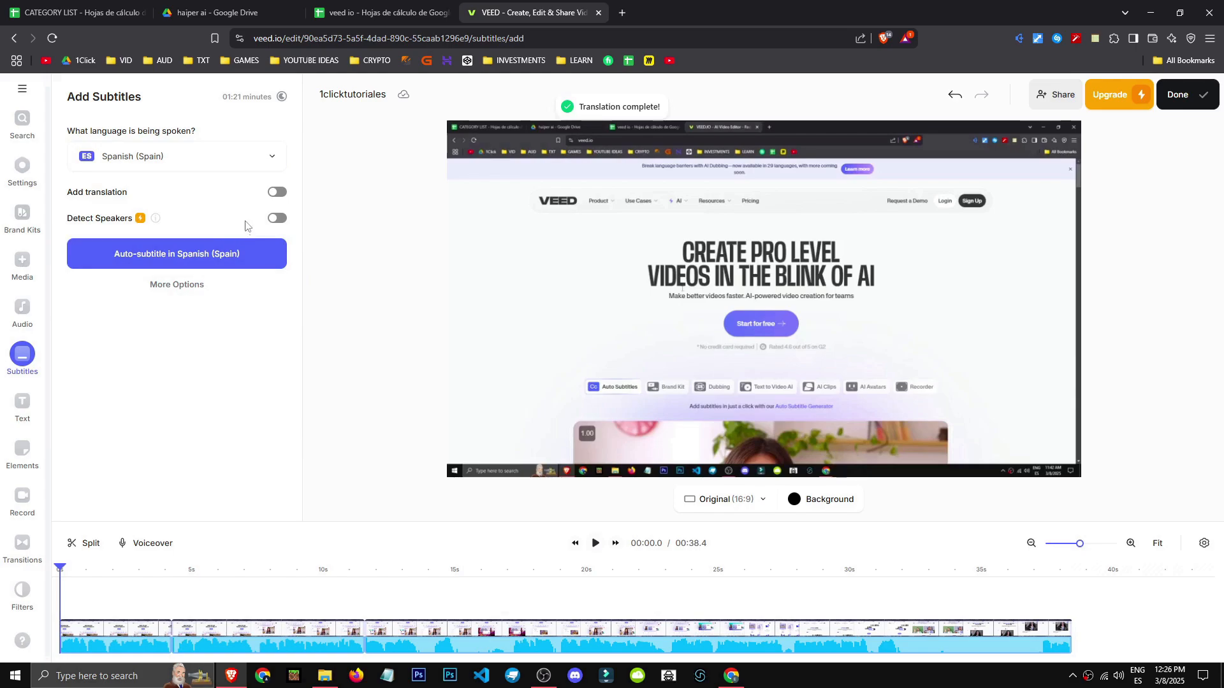
click(276, 192)
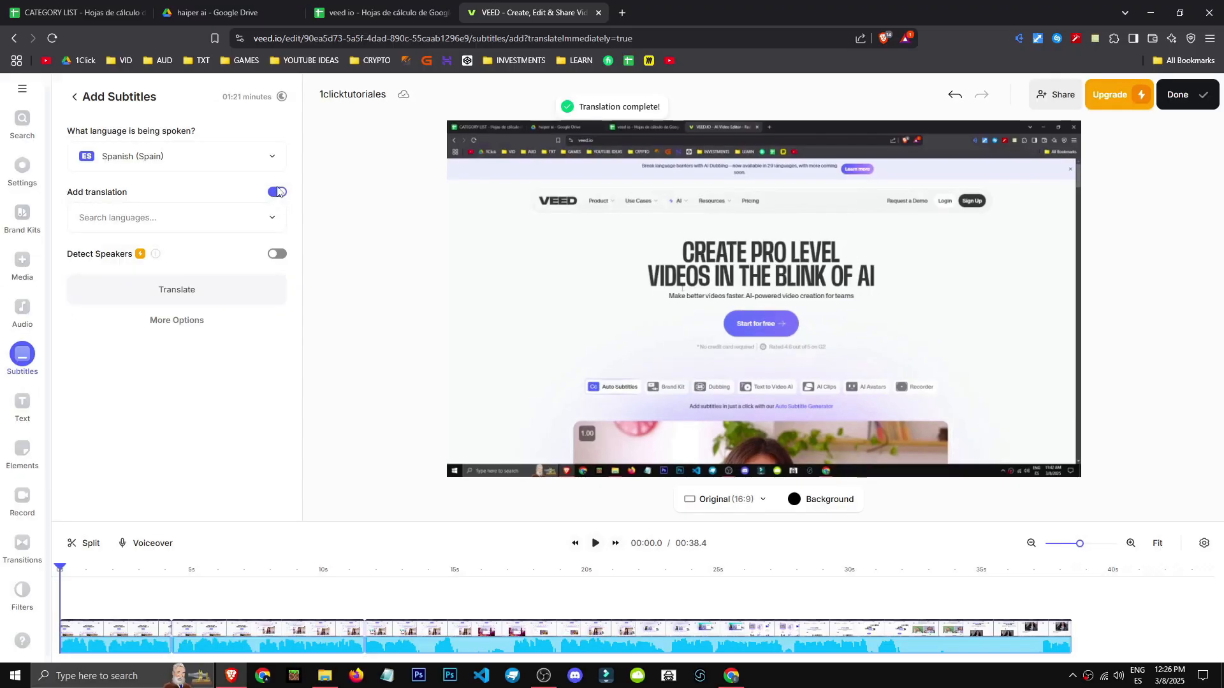
click(278, 198)
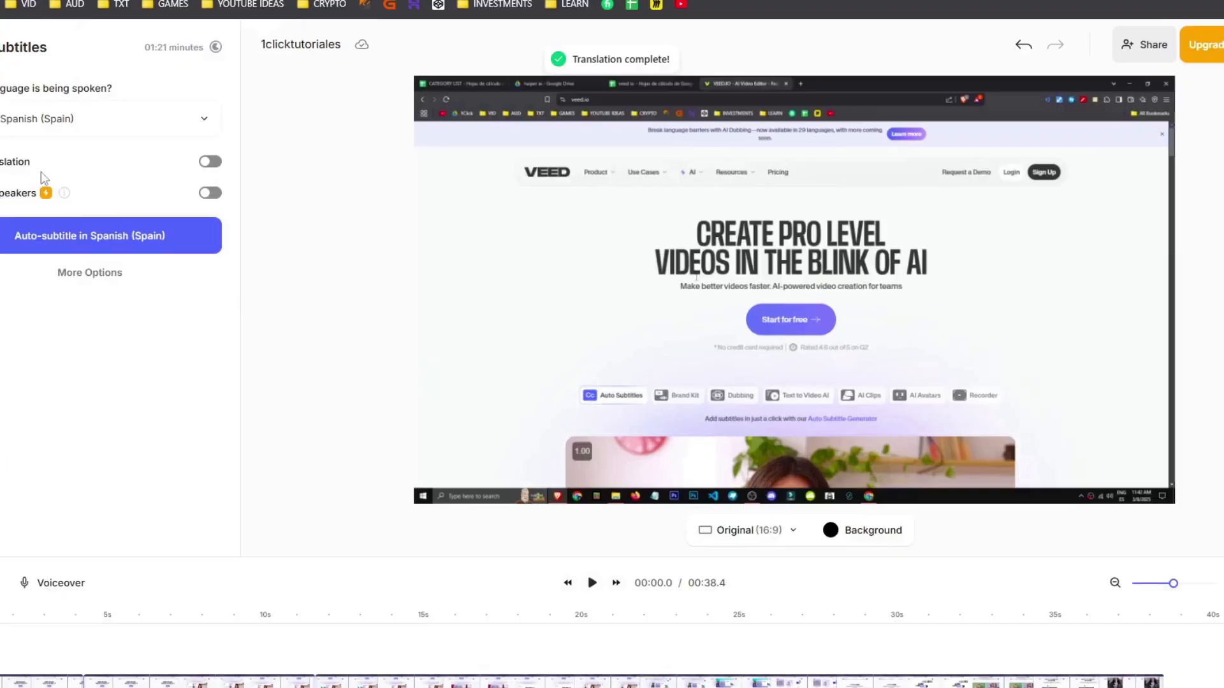
mouse_move(66, 188)
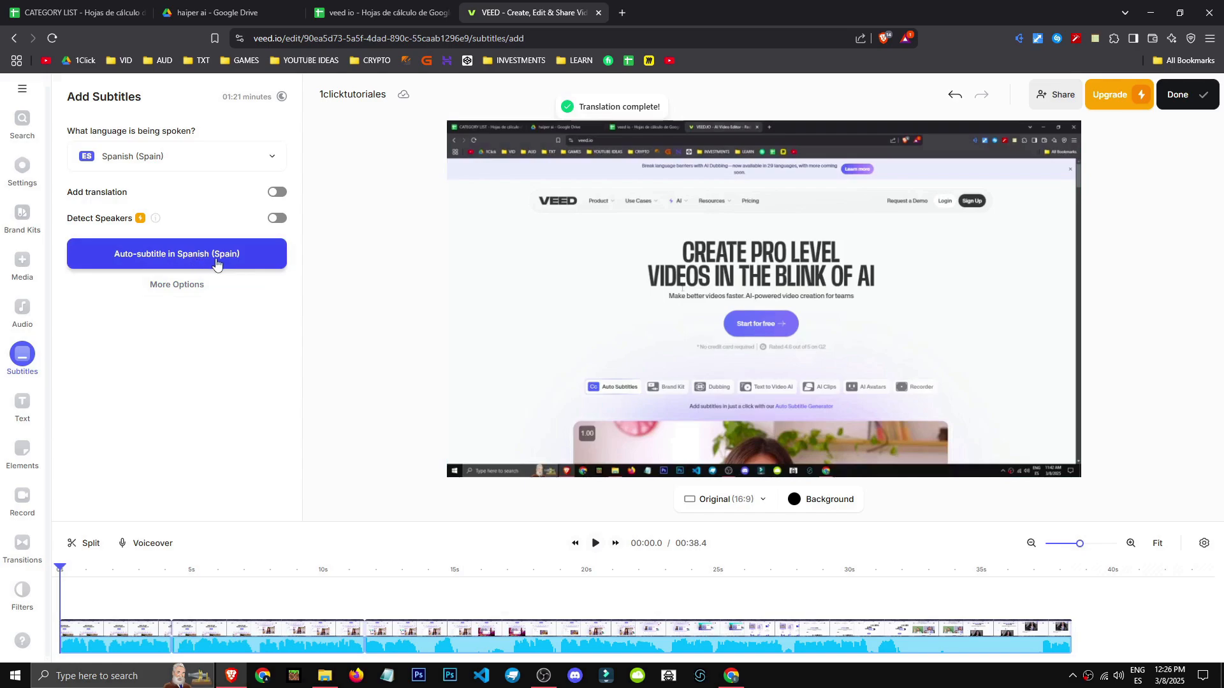
click(216, 263)
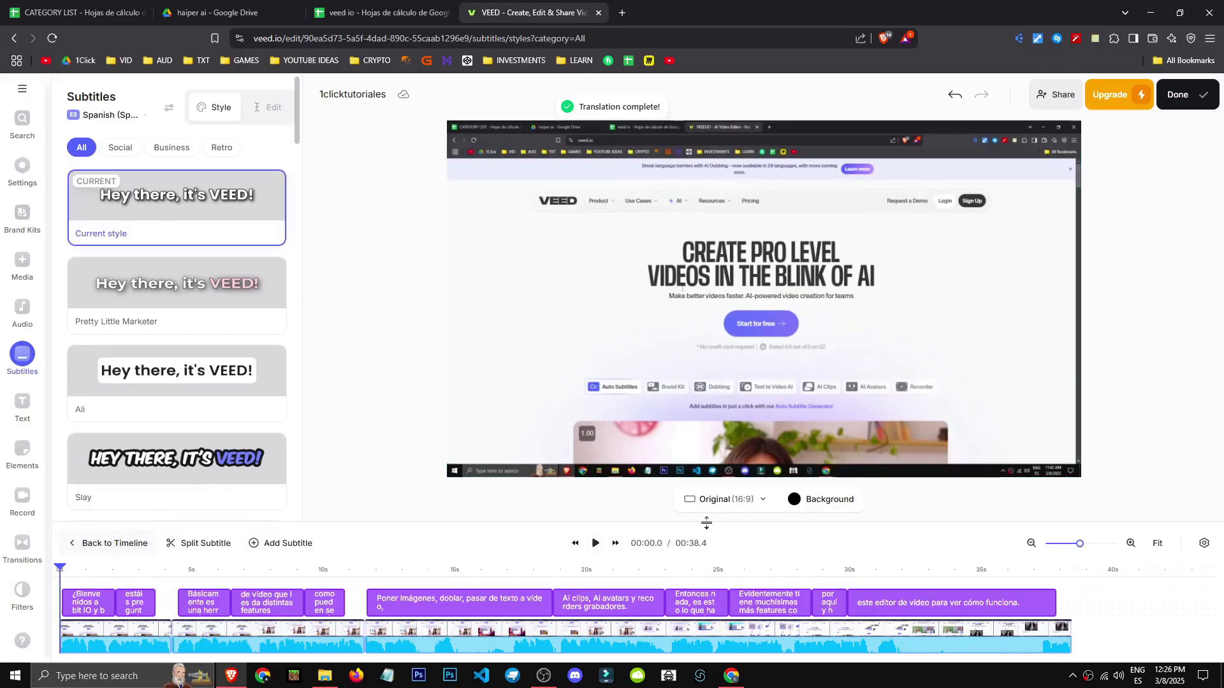
click(594, 543)
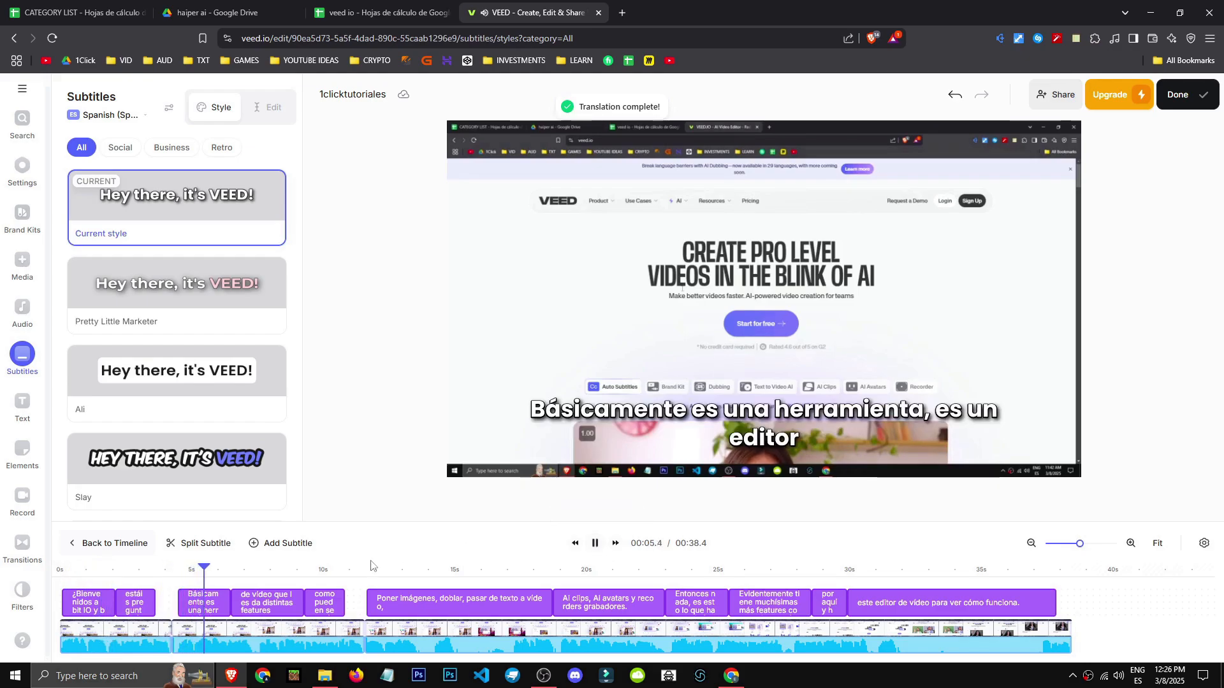
drag(344, 520, 362, 454)
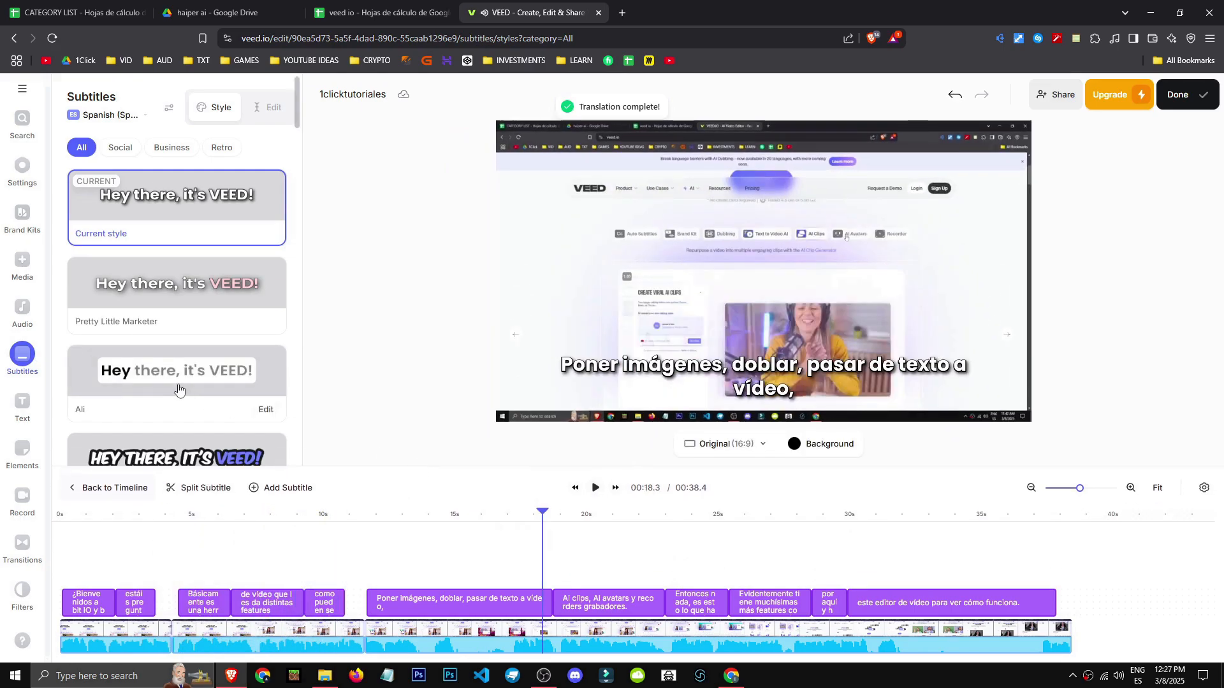
- Try several subtitle styles from the full list and apply the Snugle style
scroll(179, 387, down, 1)
click(179, 387)
scroll(179, 387, down, 3)
click(175, 274)
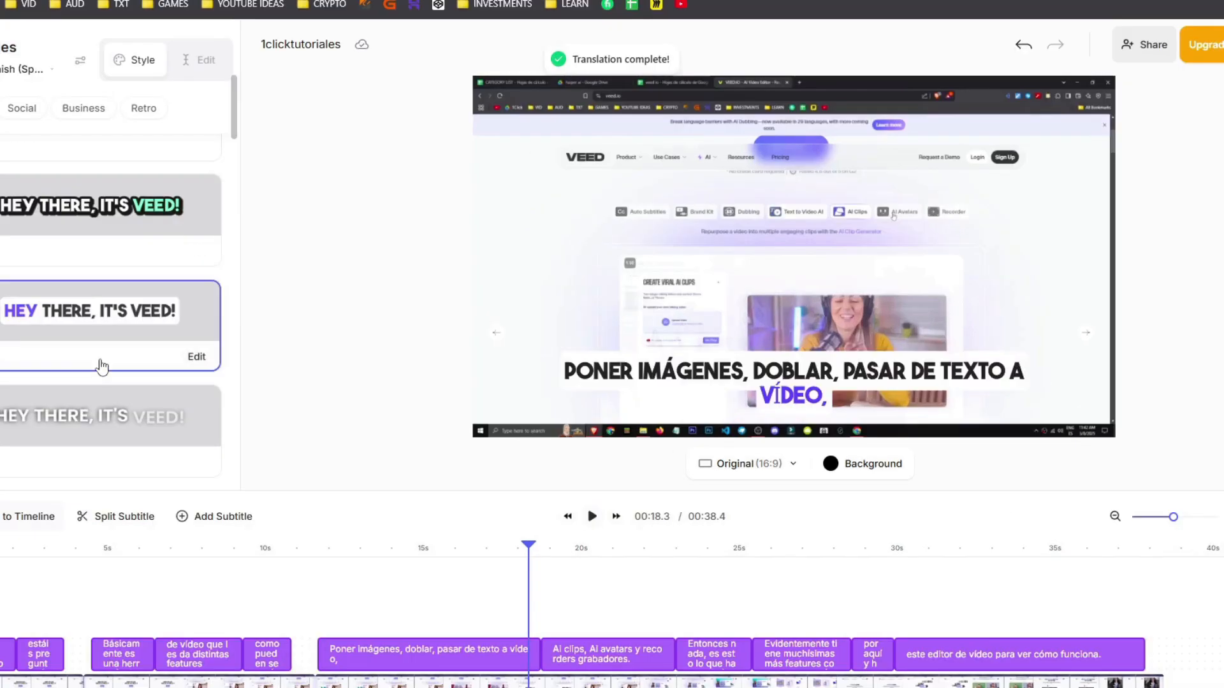
scroll(185, 360, down, 3)
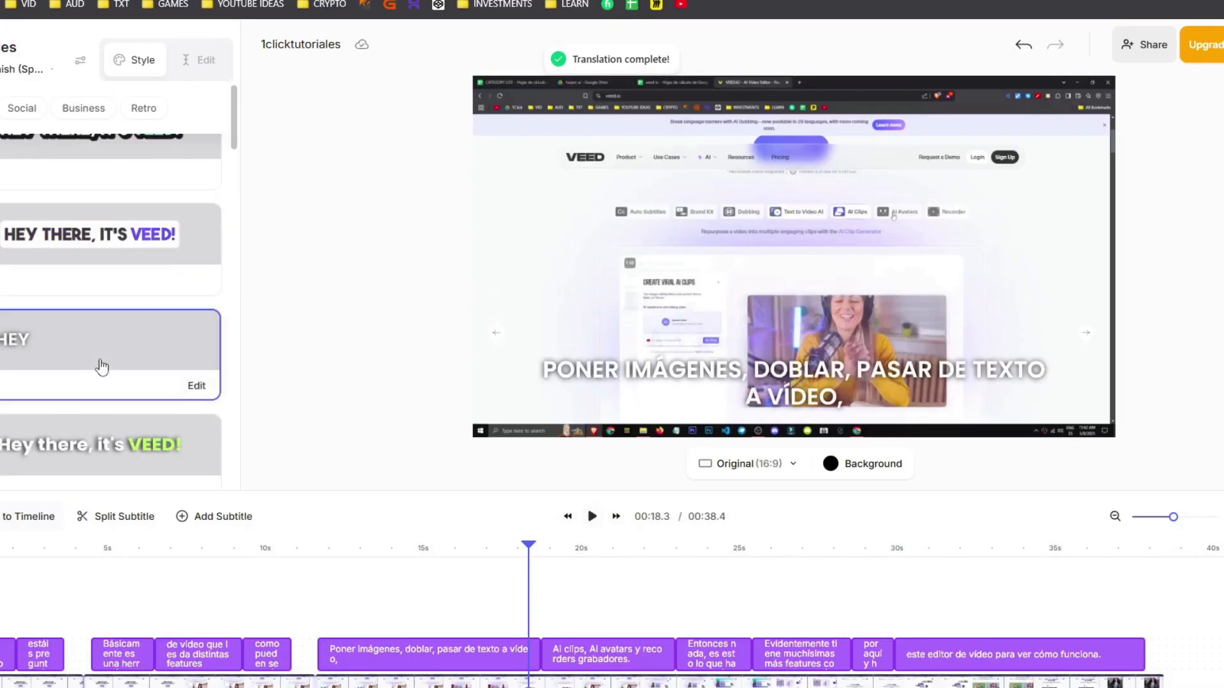
click(102, 367)
click(119, 423)
- Browse the Social, Business and Retro categories of subtitle styles
drag(234, 155, 297, 86)
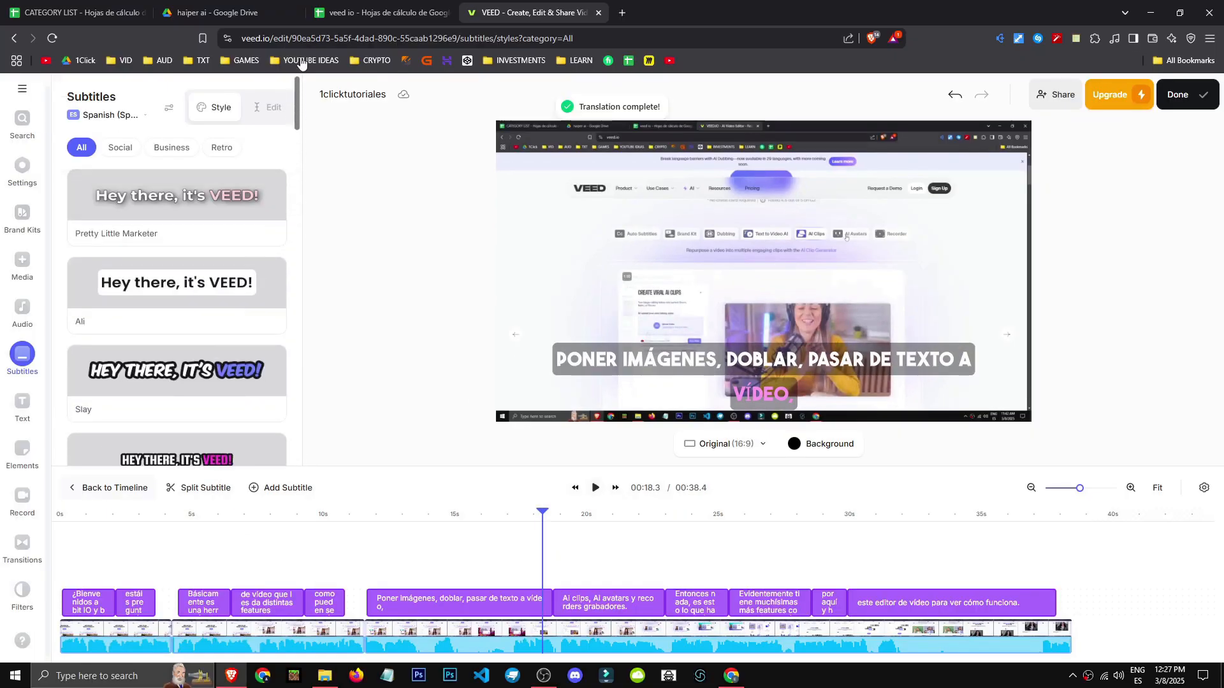
click(121, 148)
click(175, 149)
click(222, 148)
- Open the subtitle lines for text editing and review the transcript from the first line to the last
click(272, 109)
drag(172, 316, 170, 347)
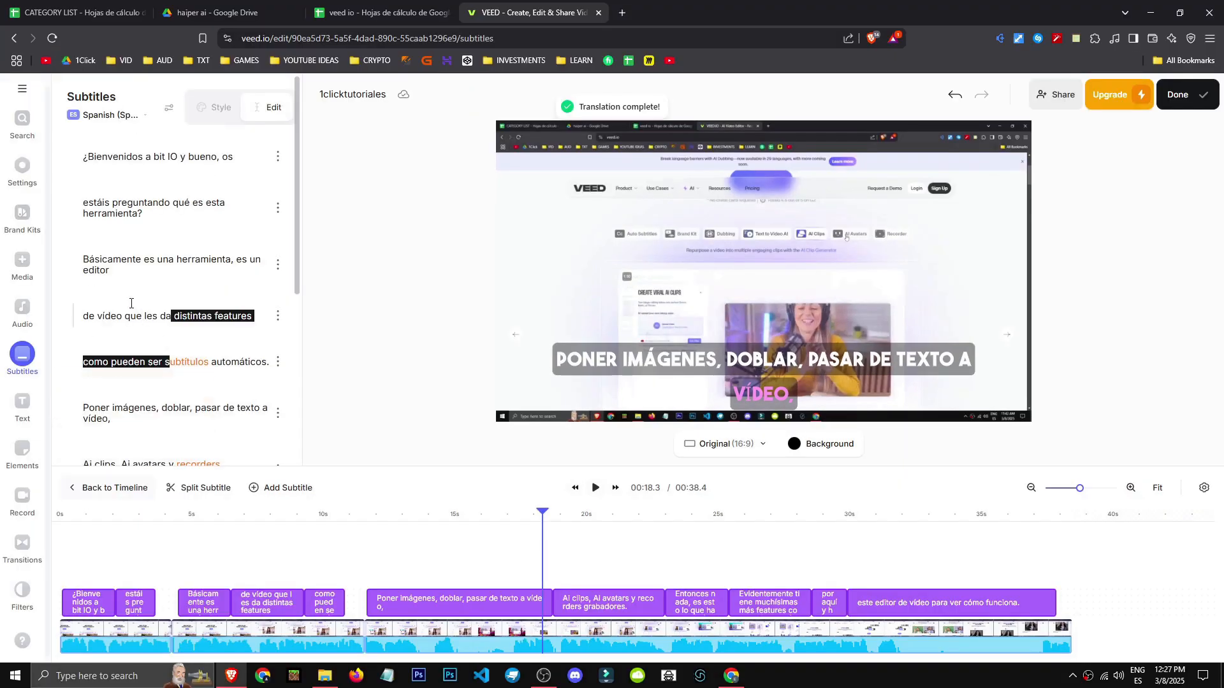
click(35, 308)
click(42, 125)
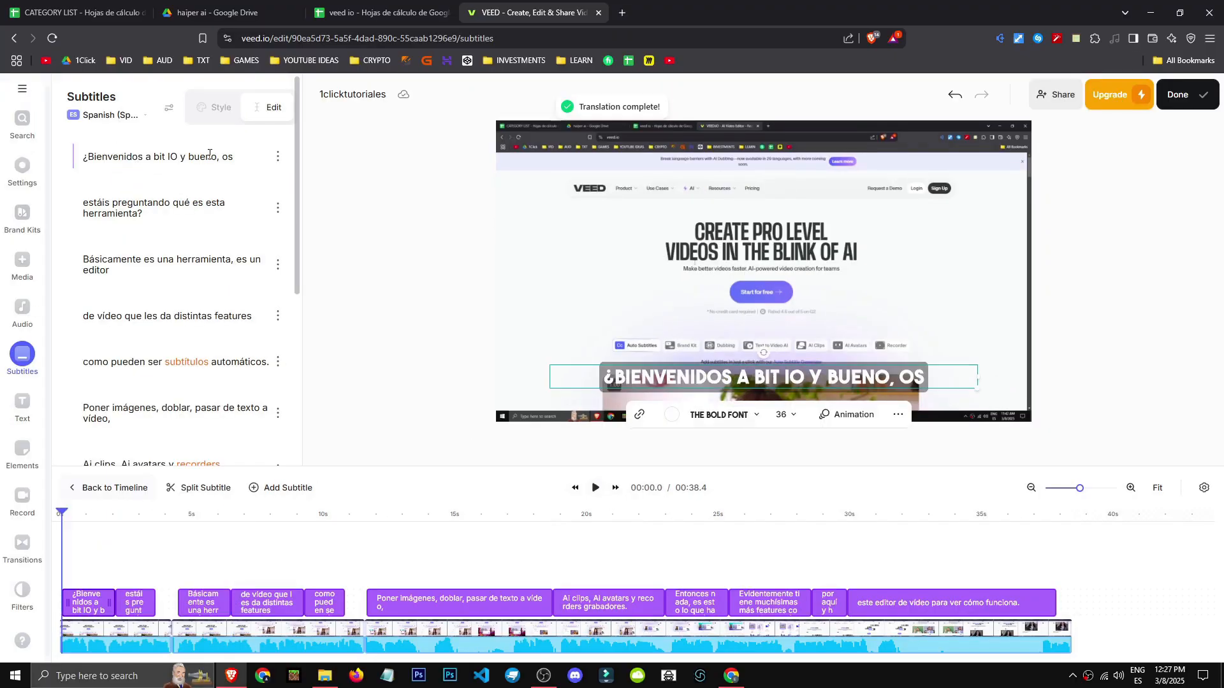
scroll(107, 424, down, 5)
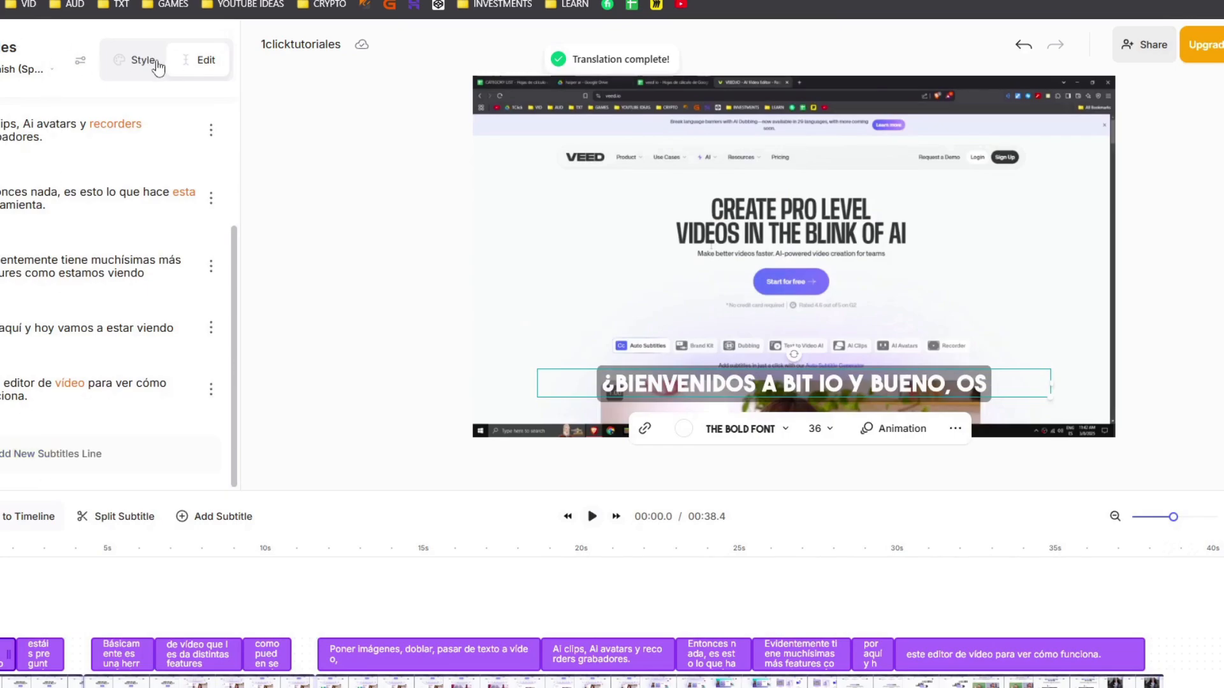
- Return to the subtitle styles and apply one with white capitals and a thick black outline
click(158, 67)
scroll(56, 419, down, 3)
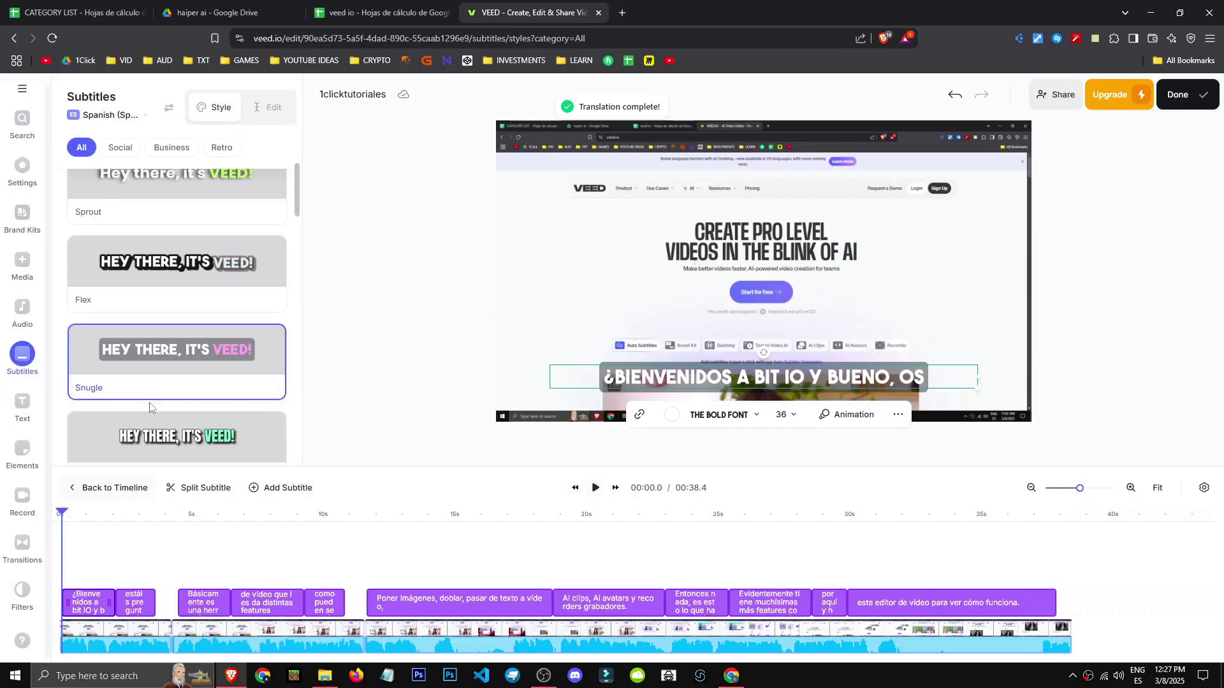
scroll(150, 407, down, 10)
scroll(245, 407, down, 3)
click(179, 398)
scroll(191, 382, down, 2)
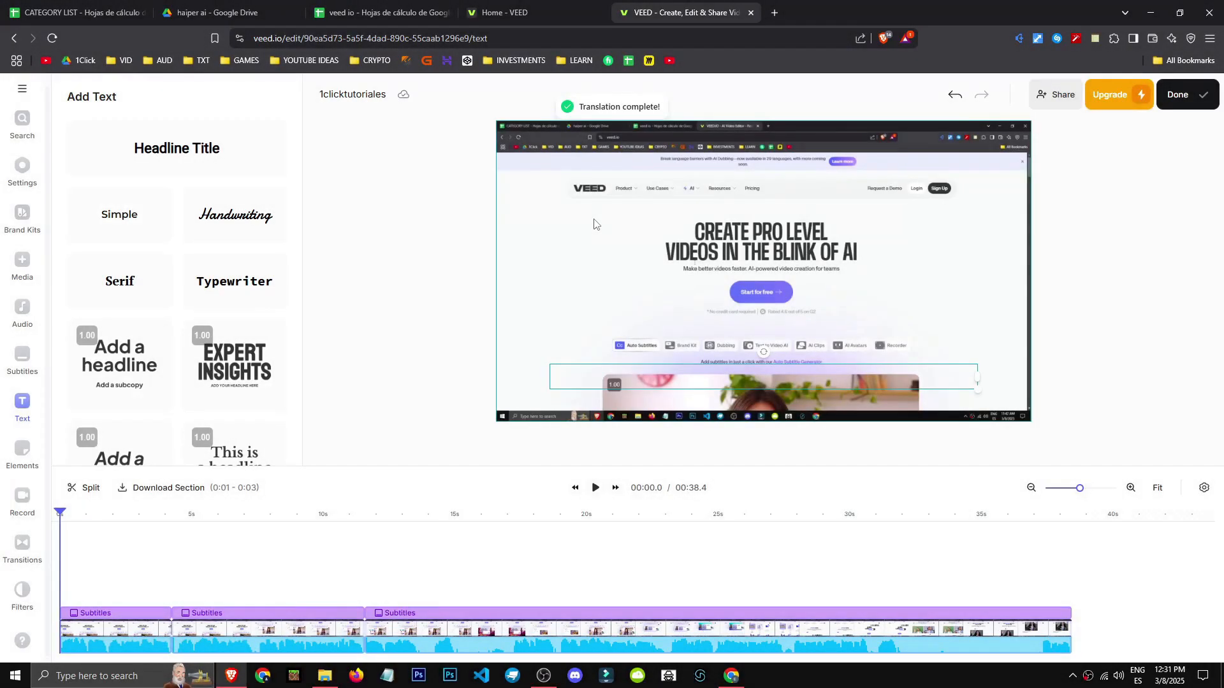
- Add a Headline Title text to the middle of the video and scale it to 84 px
click(23, 125)
click(370, 321)
drag(194, 163, 690, 236)
drag(781, 264, 903, 287)
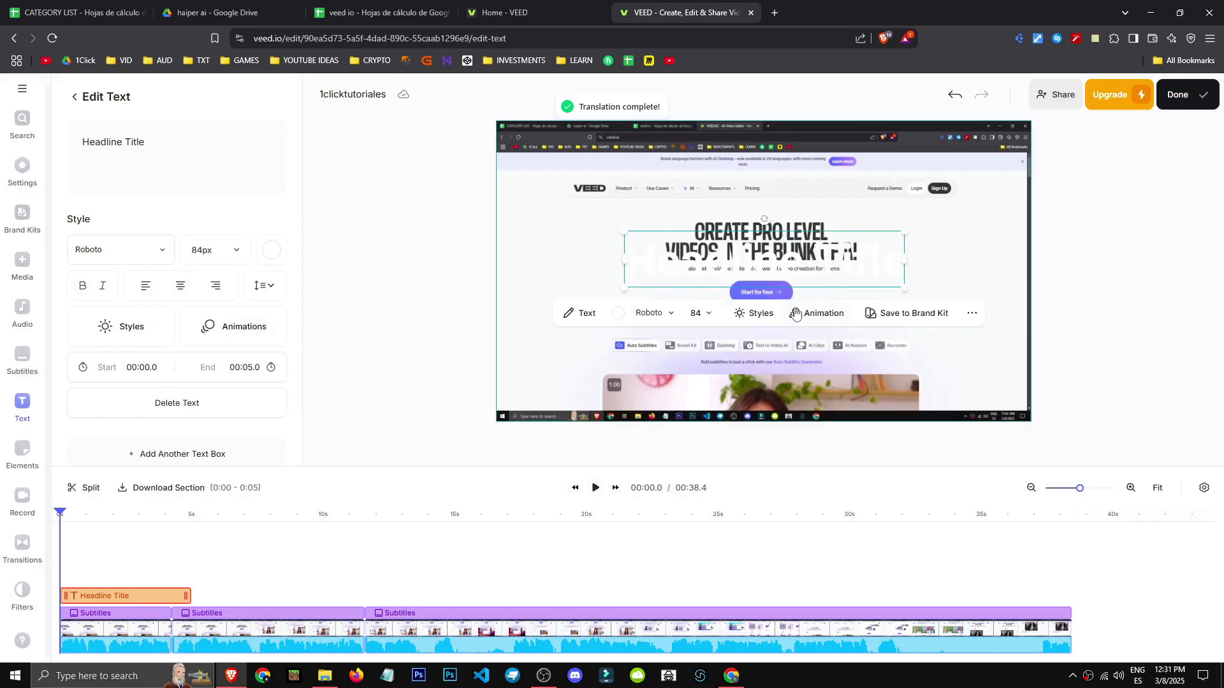
- Set the headline's font to Oswald in bright green, and change its text to "HELLO WORLD"
click(666, 314)
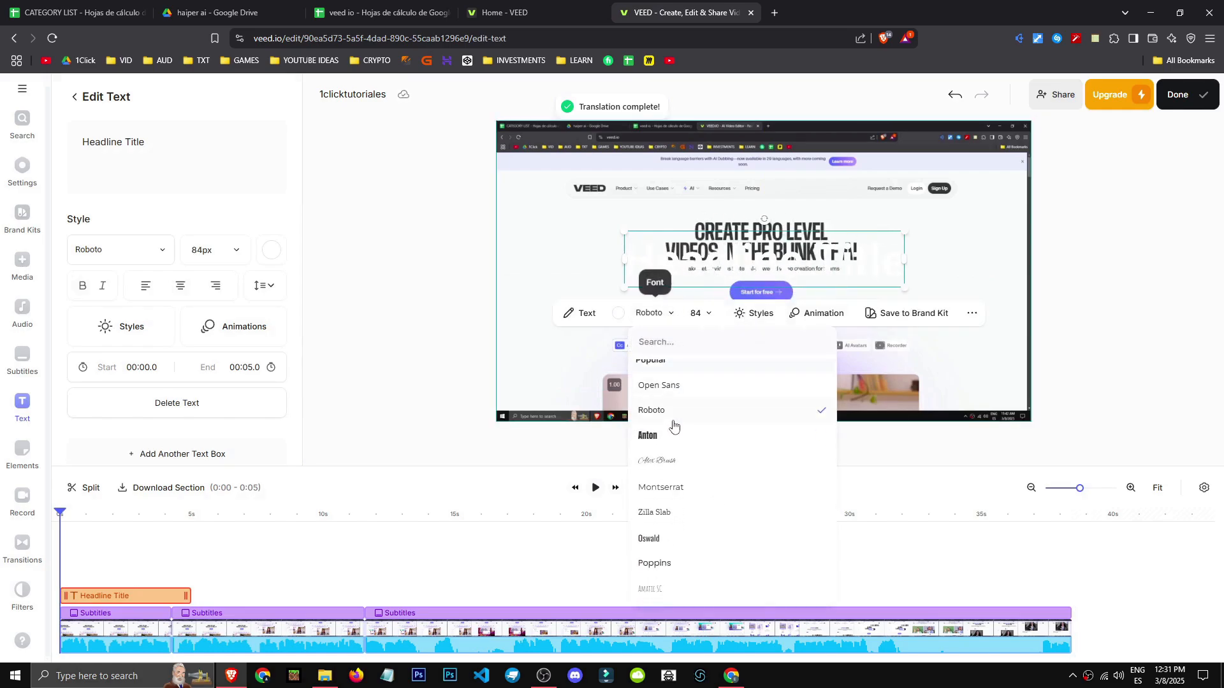
click(671, 443)
click(659, 314)
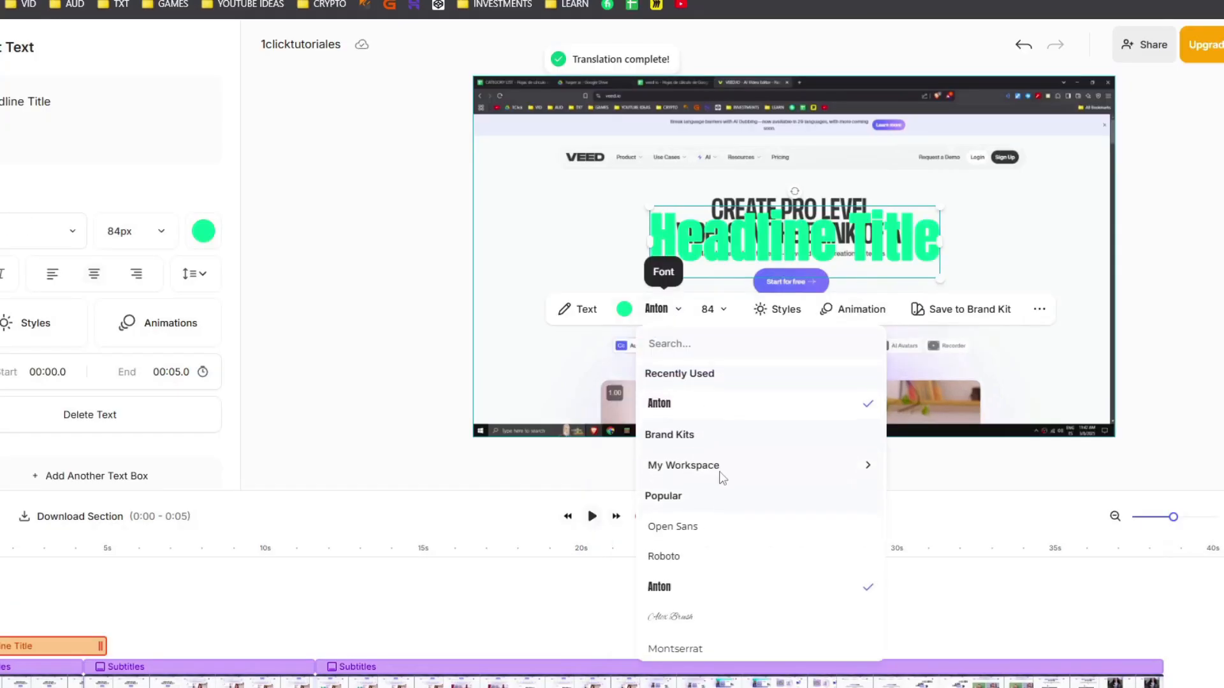
scroll(702, 454, down, 2)
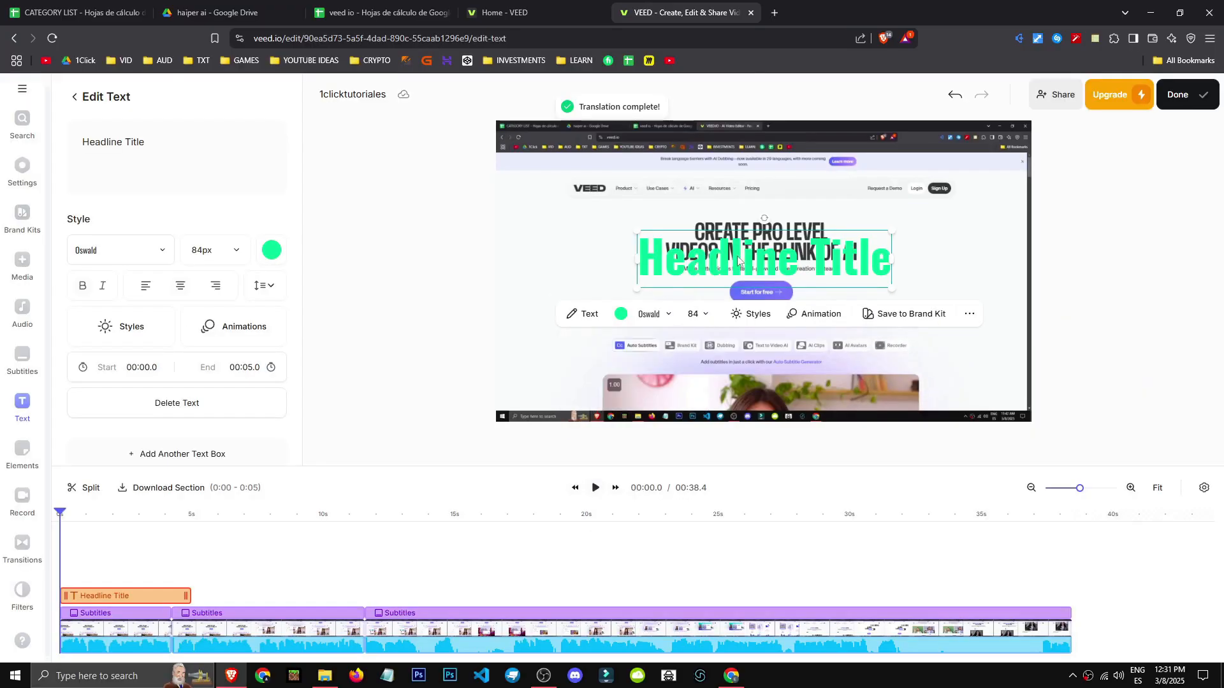
click(583, 314)
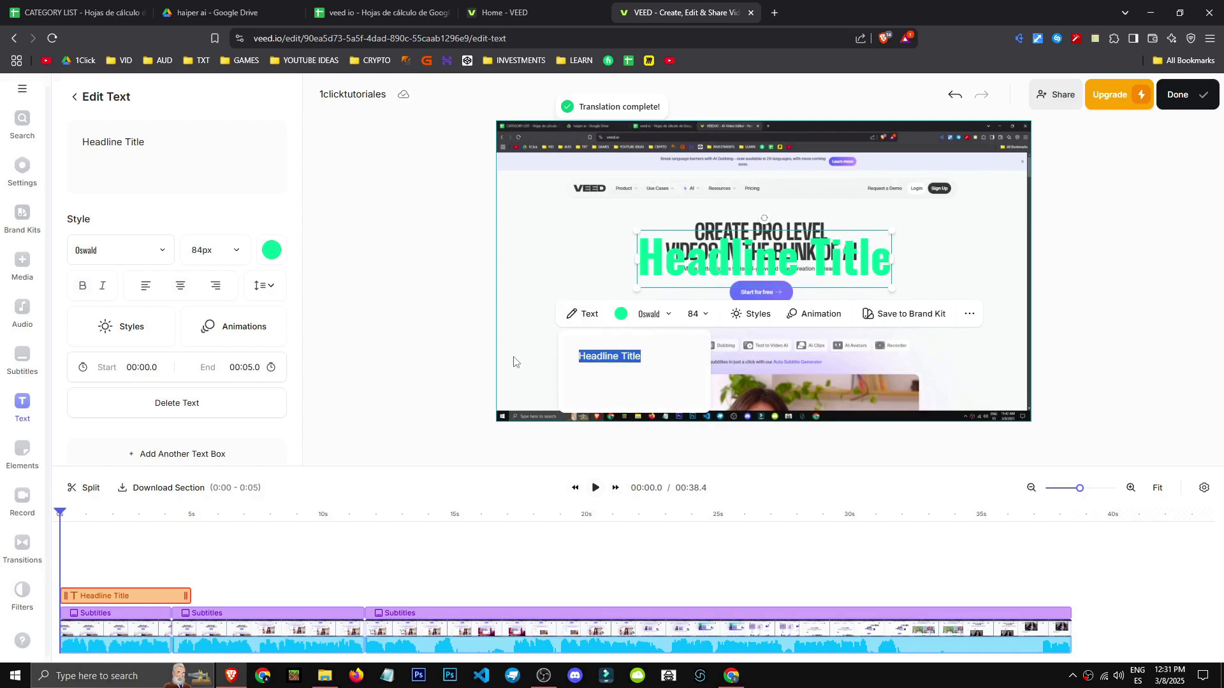
text(HELLO WORLD)
- Give the HELLO WORLD text the rounded-background preset with a pale lavender fill, and move it slightly down
click(127, 326)
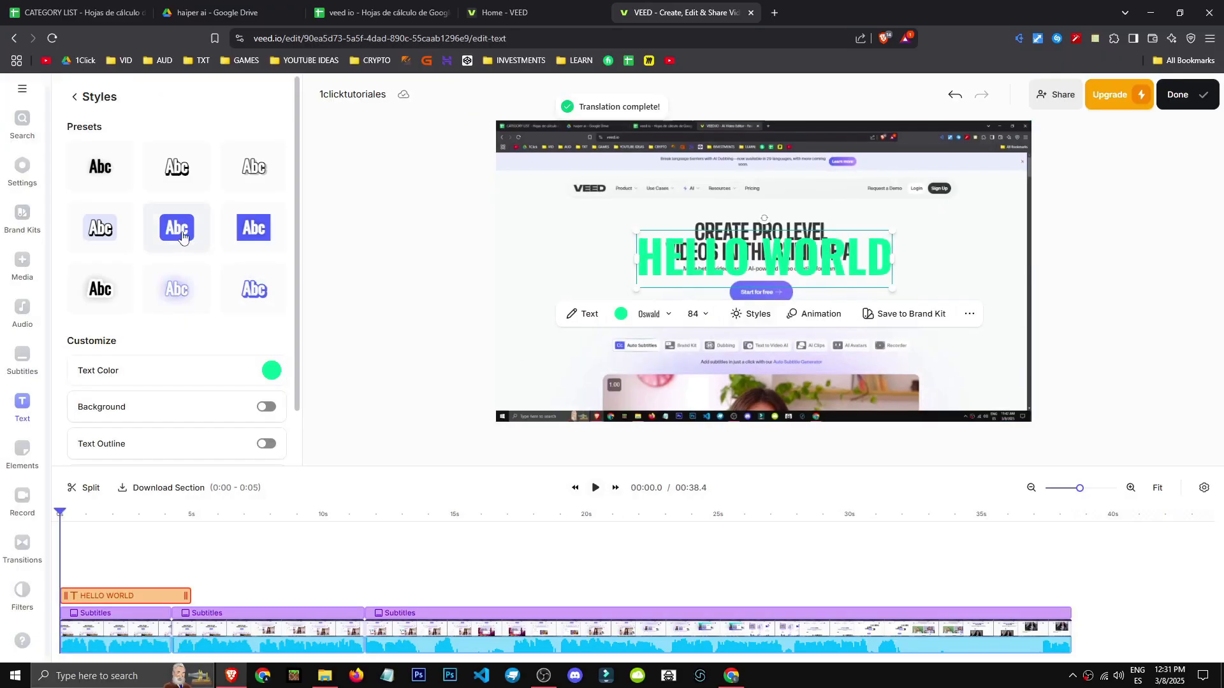
click(183, 236)
scroll(169, 352, down, 2)
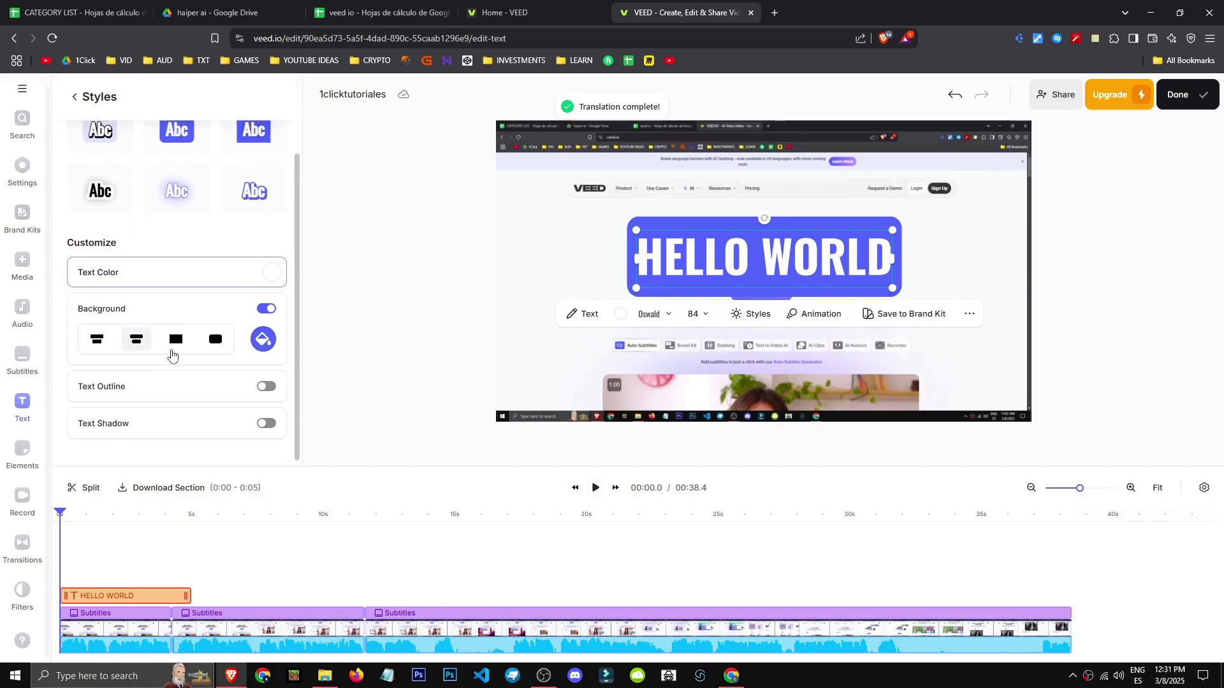
click(263, 336)
click(154, 215)
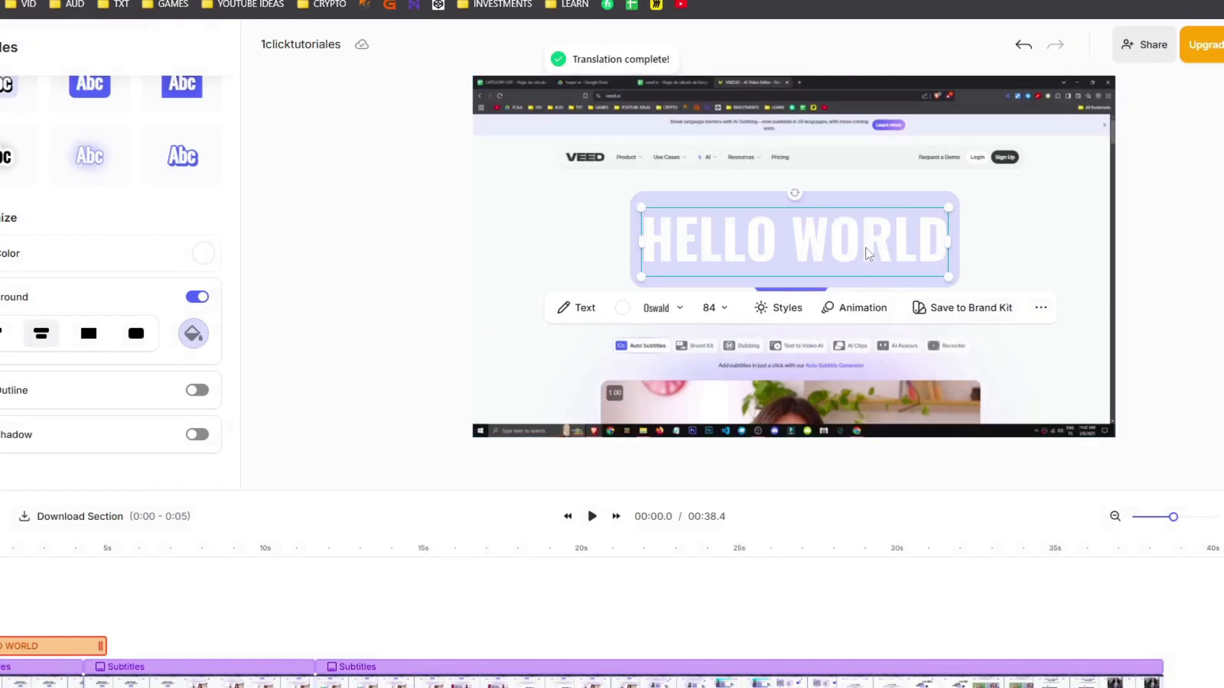
drag(826, 262, 821, 287)
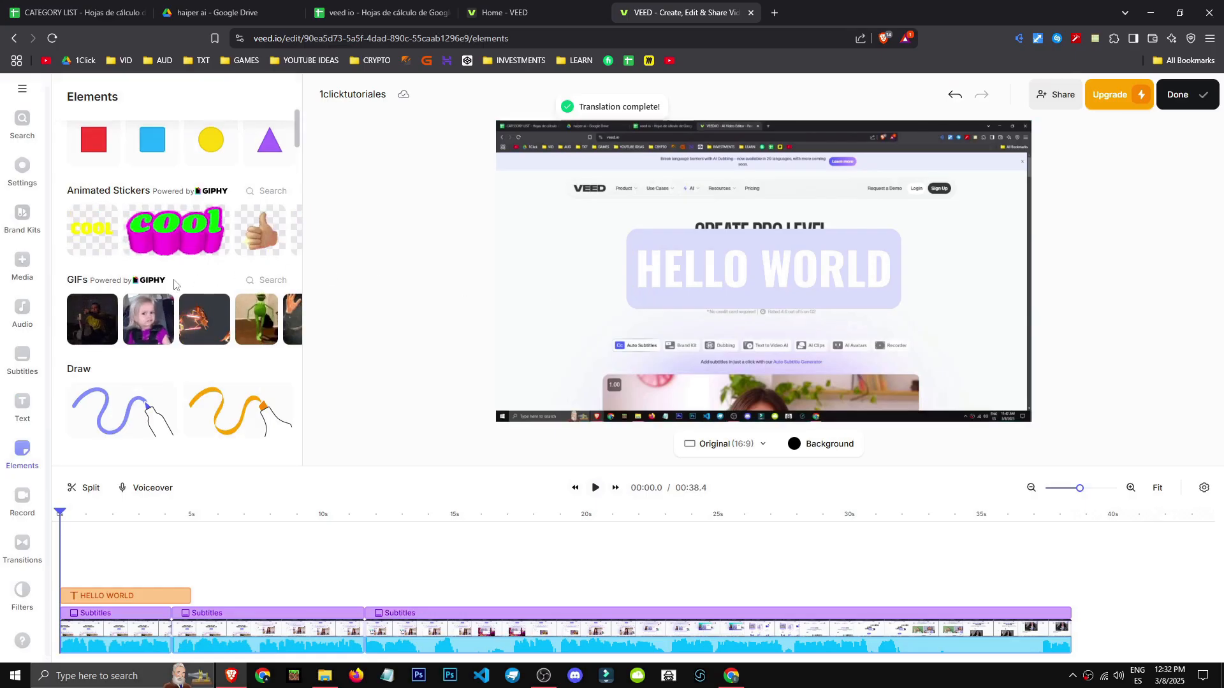
- Add the rainbow-mouth emoji sticker over the first letter of HELLO WORLD, and briefly play the video to preview it
scroll(173, 349, up, 5)
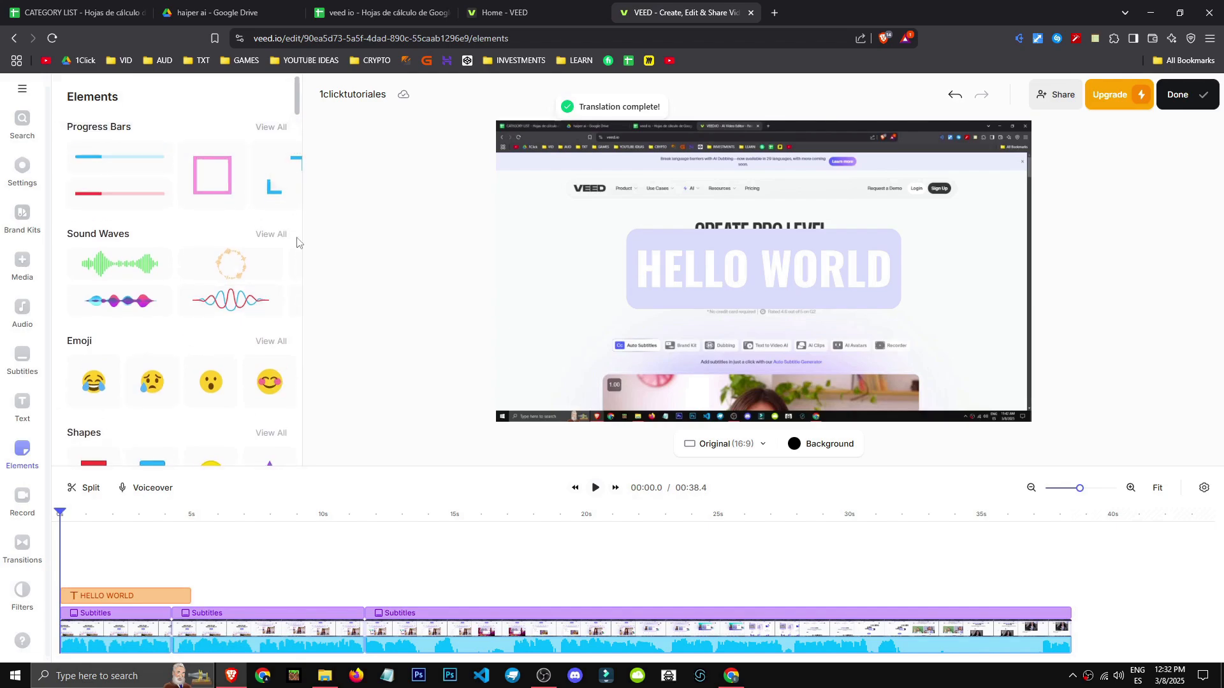
scroll(153, 382, down, 15)
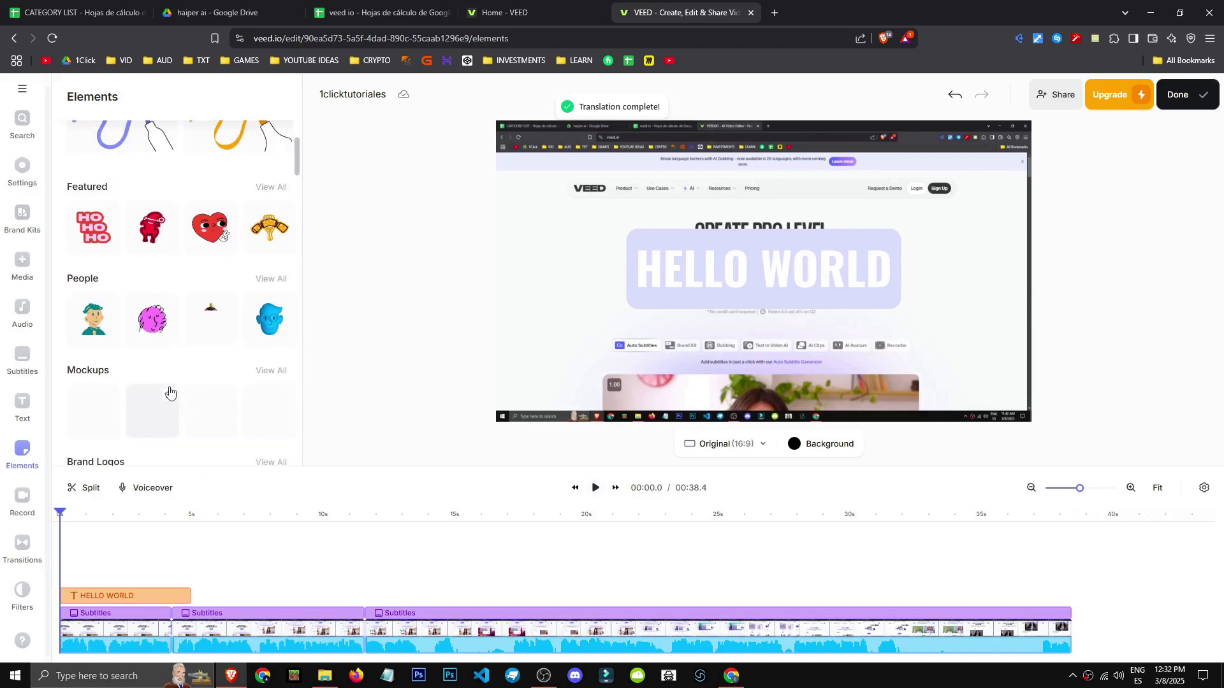
scroll(169, 392, up, 5)
click(169, 395)
drag(777, 317, 642, 310)
key(space)
key(space)
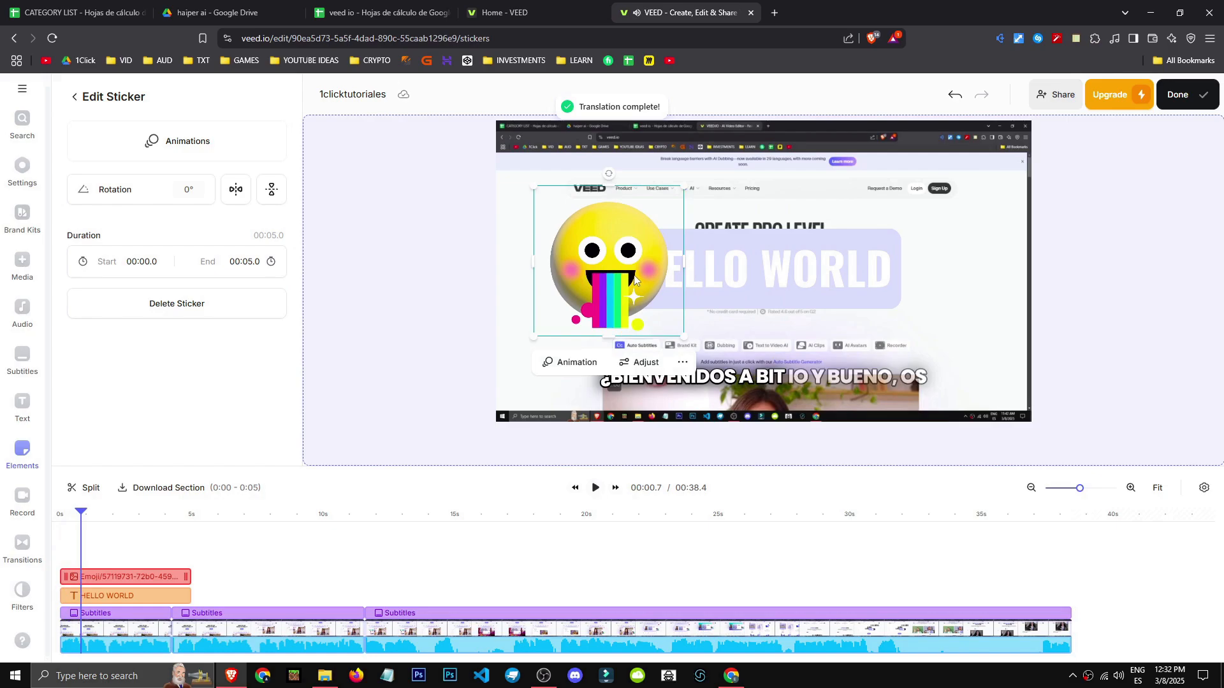
click(634, 277)
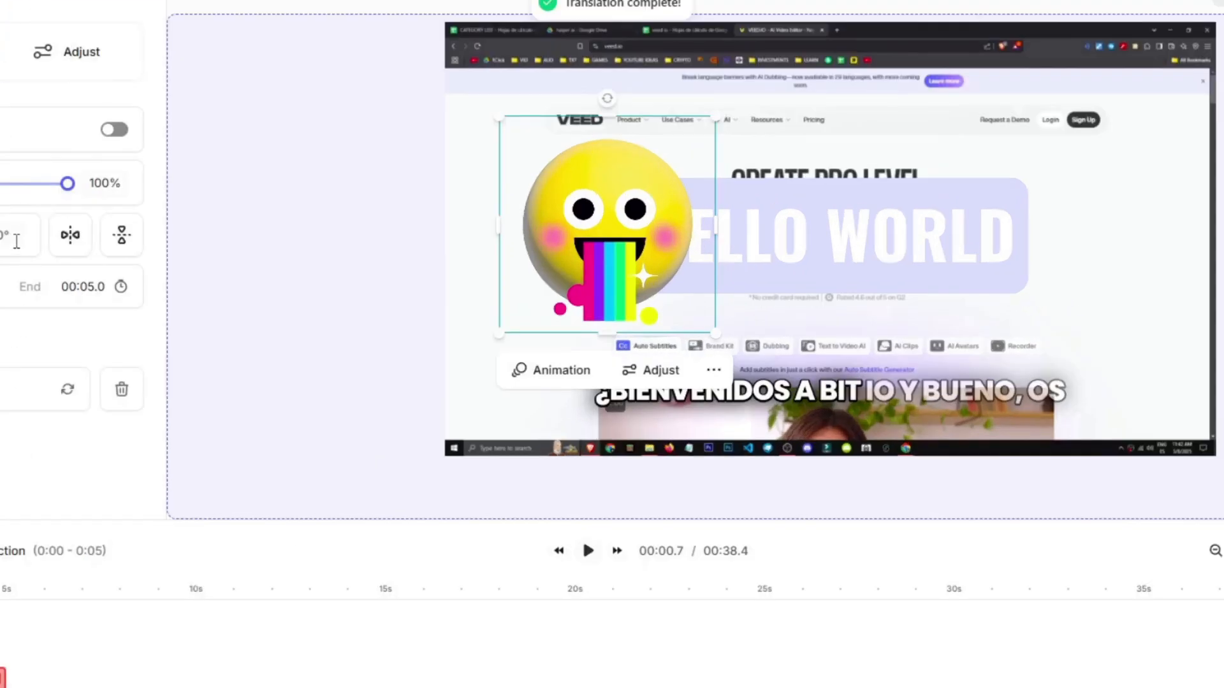
- Try the emoji sticker's opacity and the Fade entrance animation, and give the sticker the Drop entrance animation
mouse_move(49, 185)
mouse_down()
mouse_move(0, 184)
mouse_move(69, 184)
mouse_up()
click(114, 131)
click(114, 132)
click(73, 101)
click(184, 197)
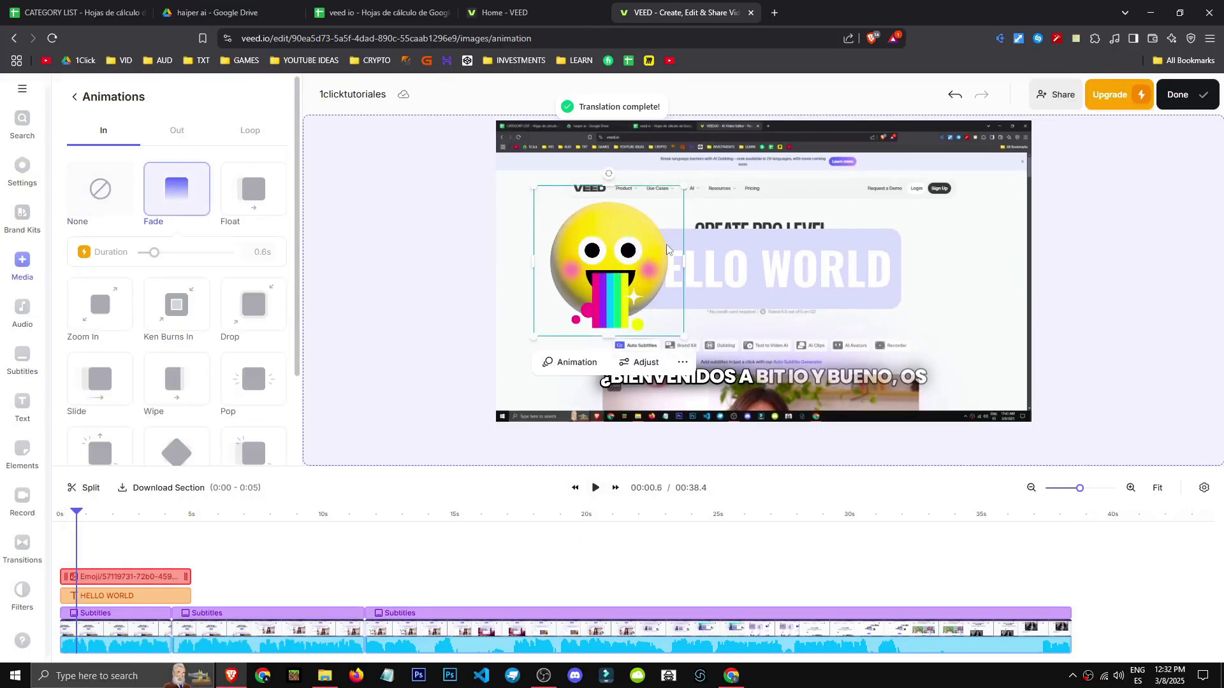
click(254, 312)
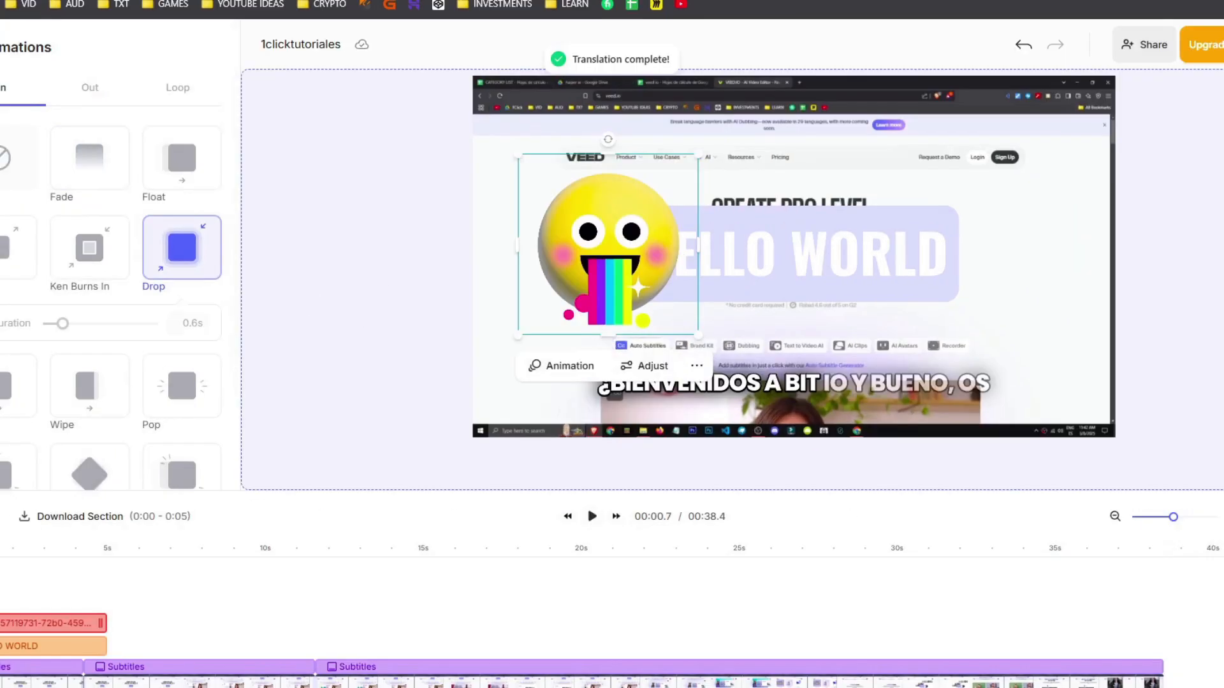
- Place the middle clip on its own track above the others, shrink it to about half size and position it as an overlay on the video's right side
key(ctrl+k)
click(27, 266)
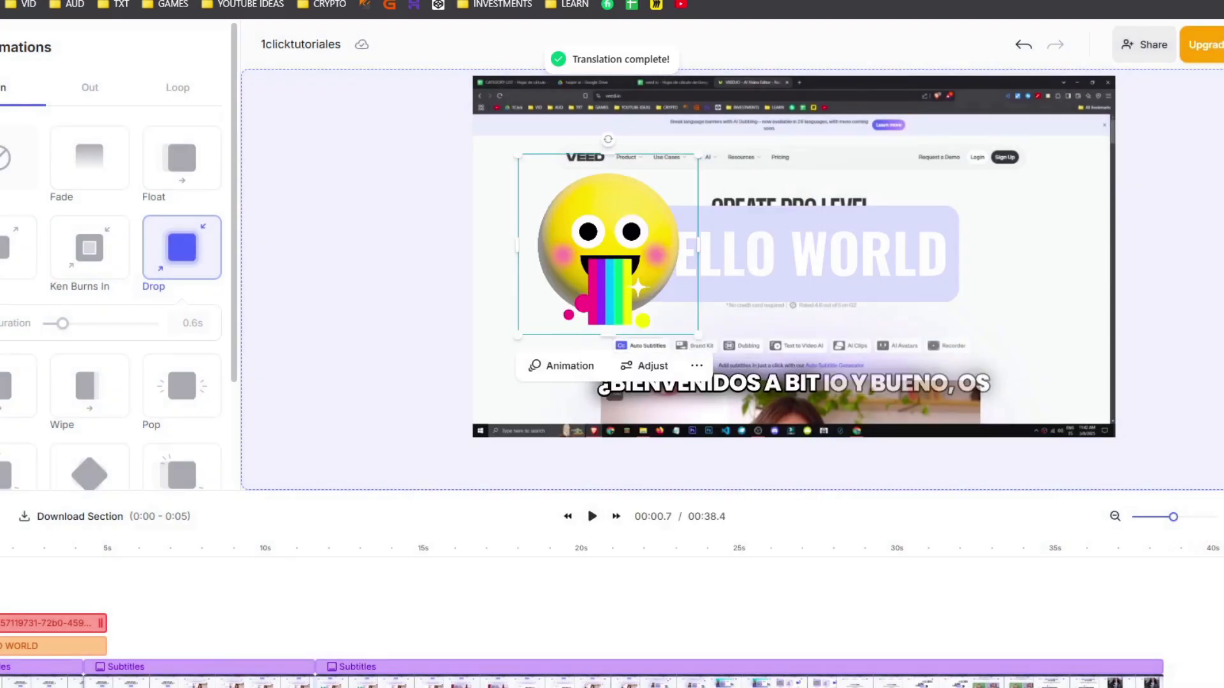
click(23, 266)
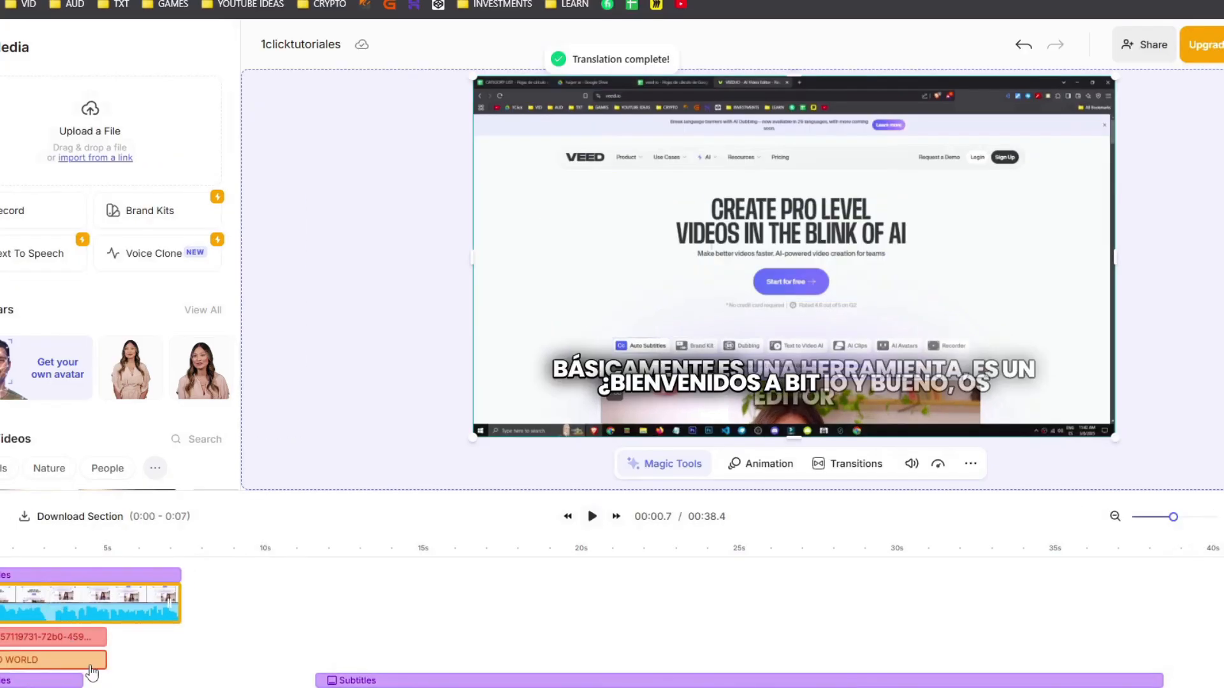
scroll(164, 604, down, 1)
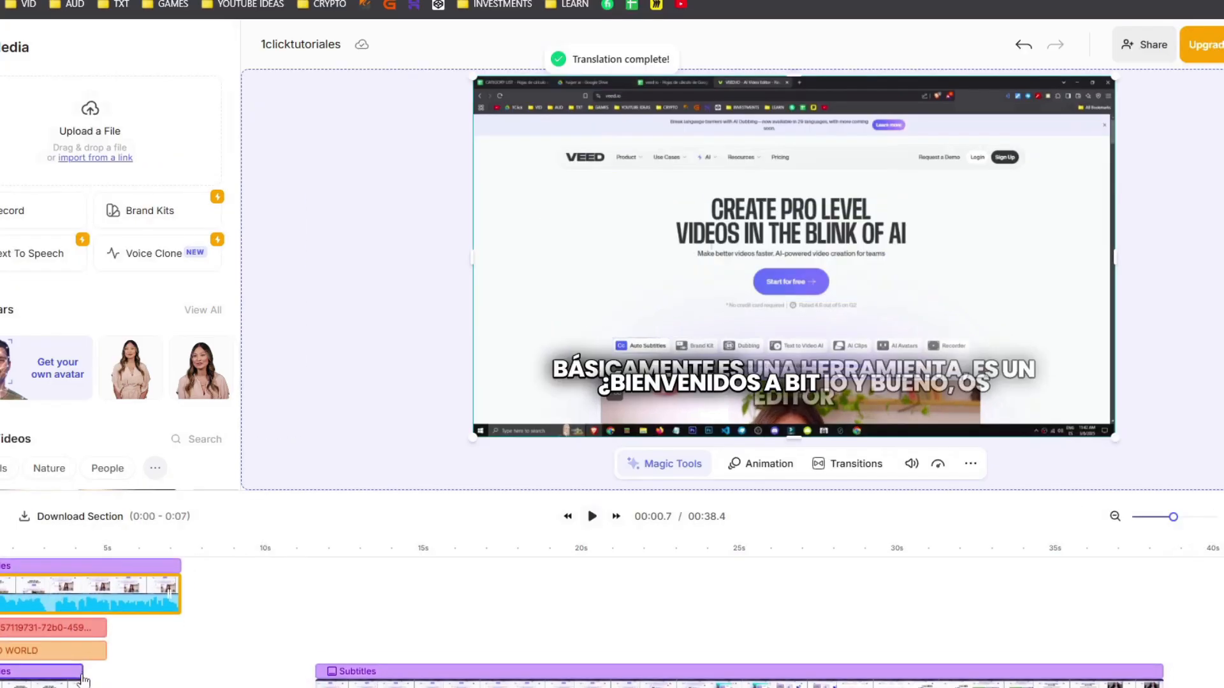
click(49, 595)
drag(472, 76, 752, 263)
drag(823, 319, 837, 249)
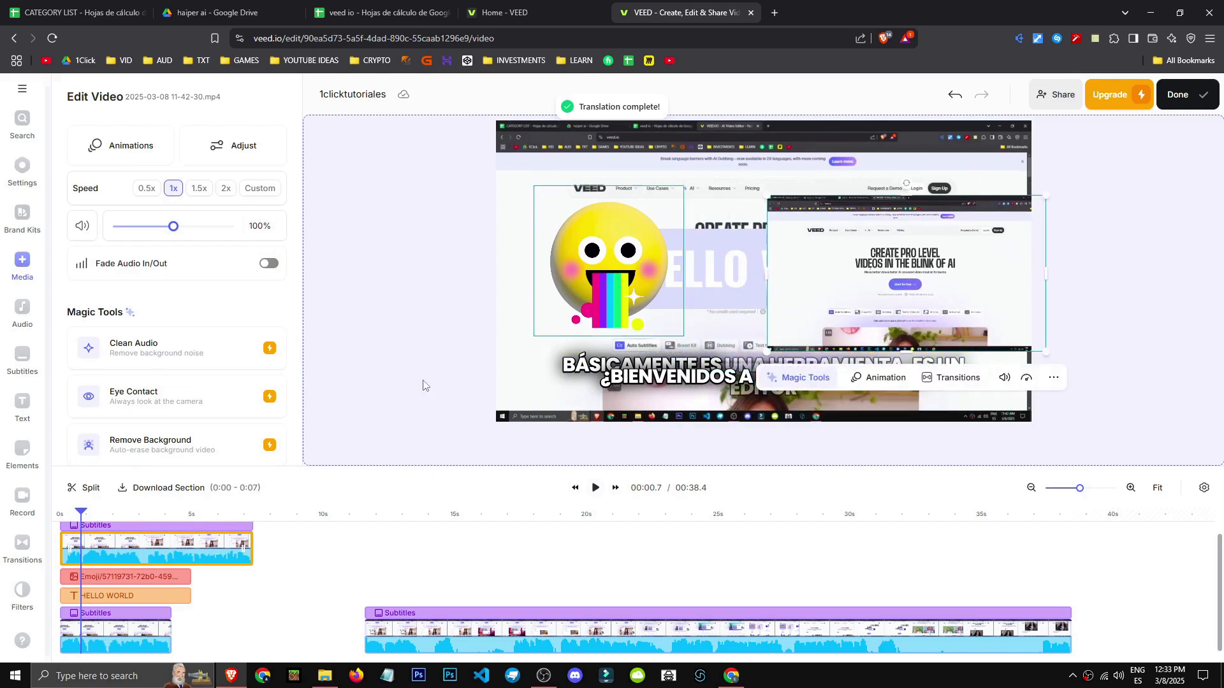
- Delete the overlay clip and move the last clip against the first one to close the gap
key(Delete)
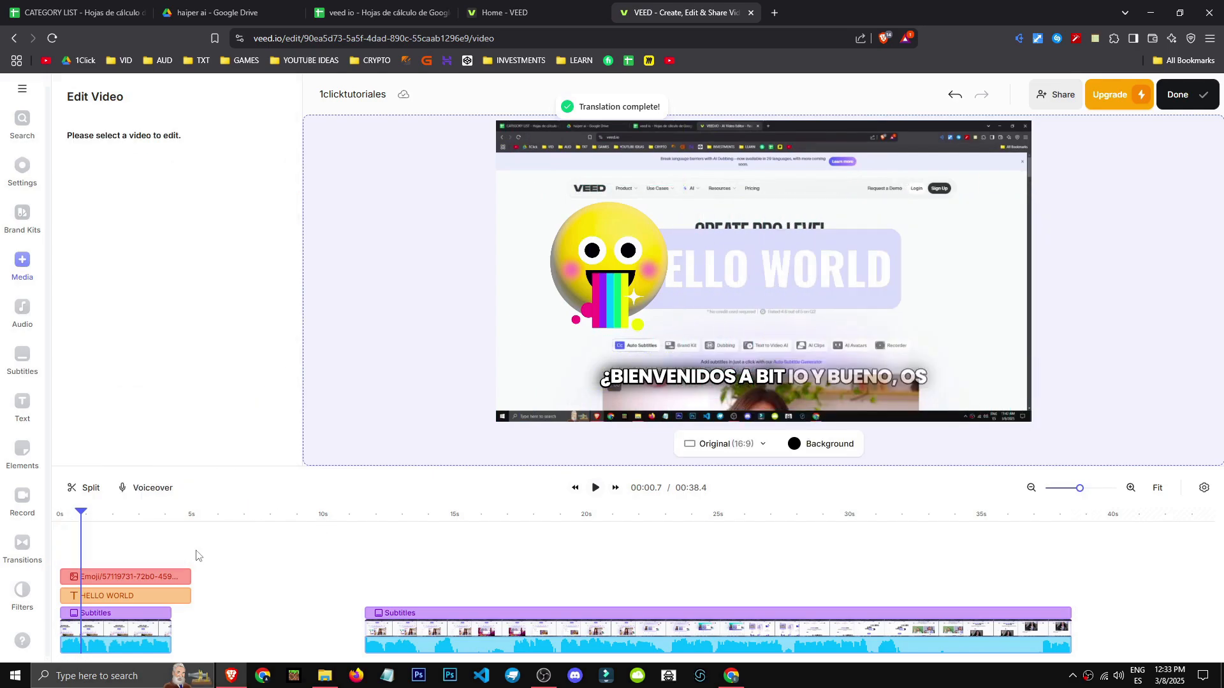
drag(474, 644, 282, 649)
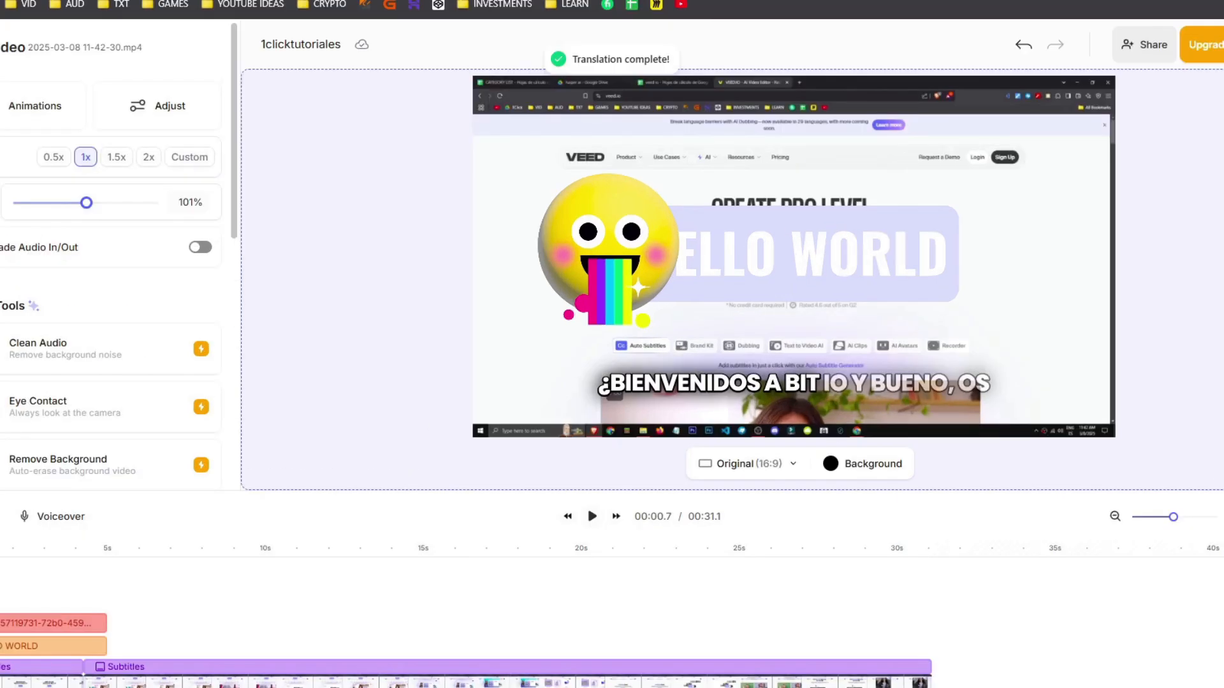
click(0, 105)
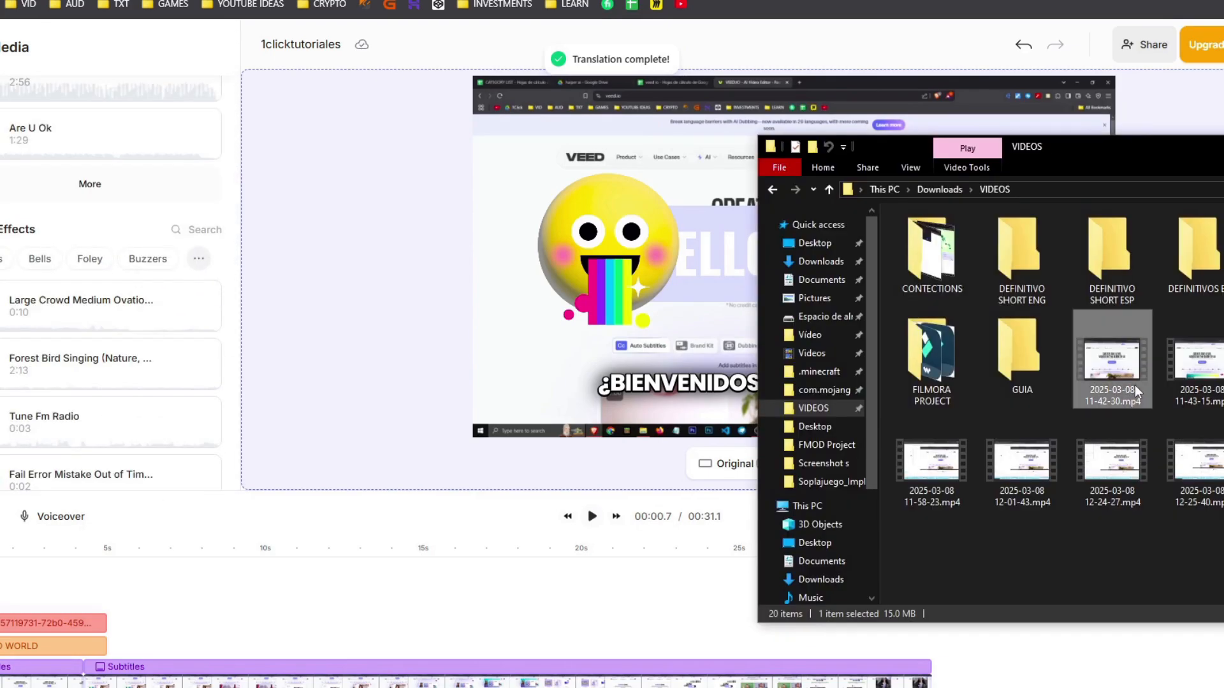
drag(1137, 392, 570, 622)
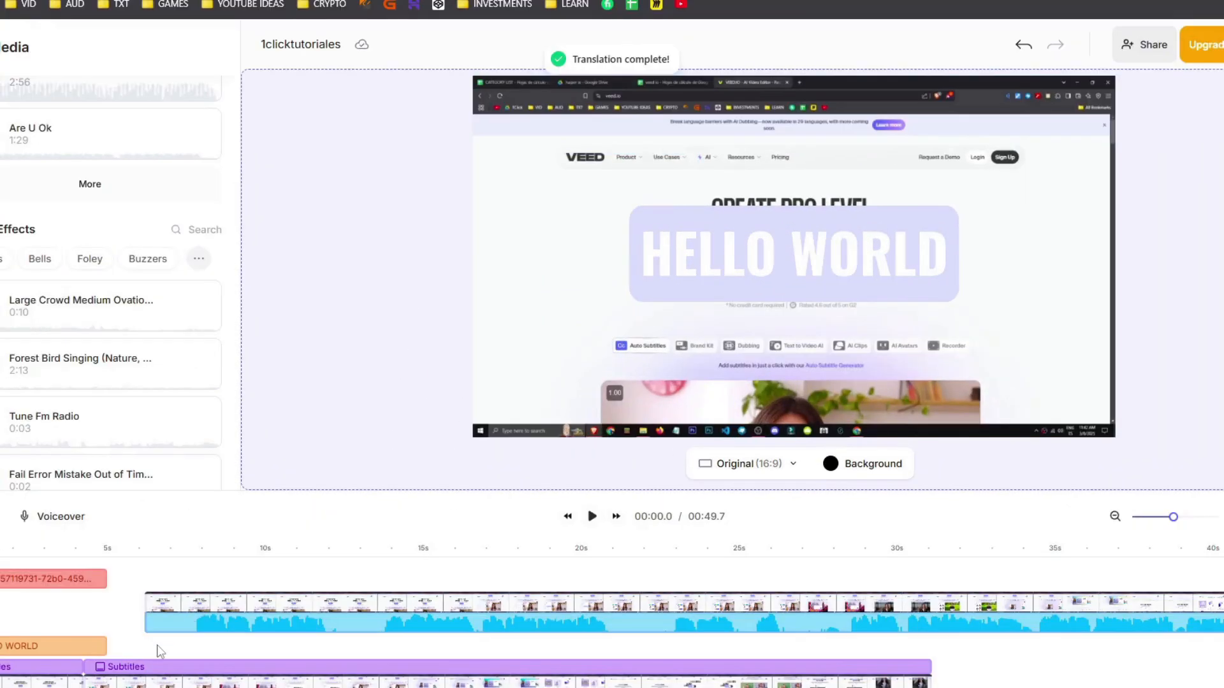
click(266, 557)
key(Delete)
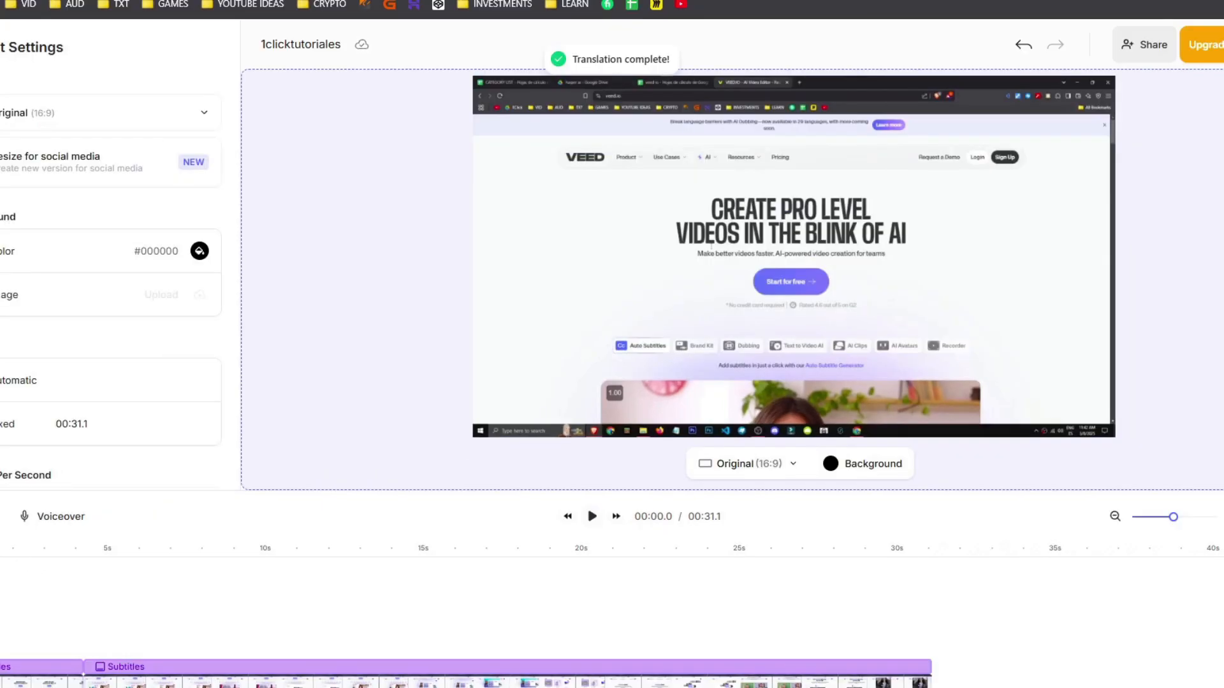
- Add the Push Left transition between the two clips and play across the cut to preview it
click(22, 549)
scroll(19, 434, down, 4)
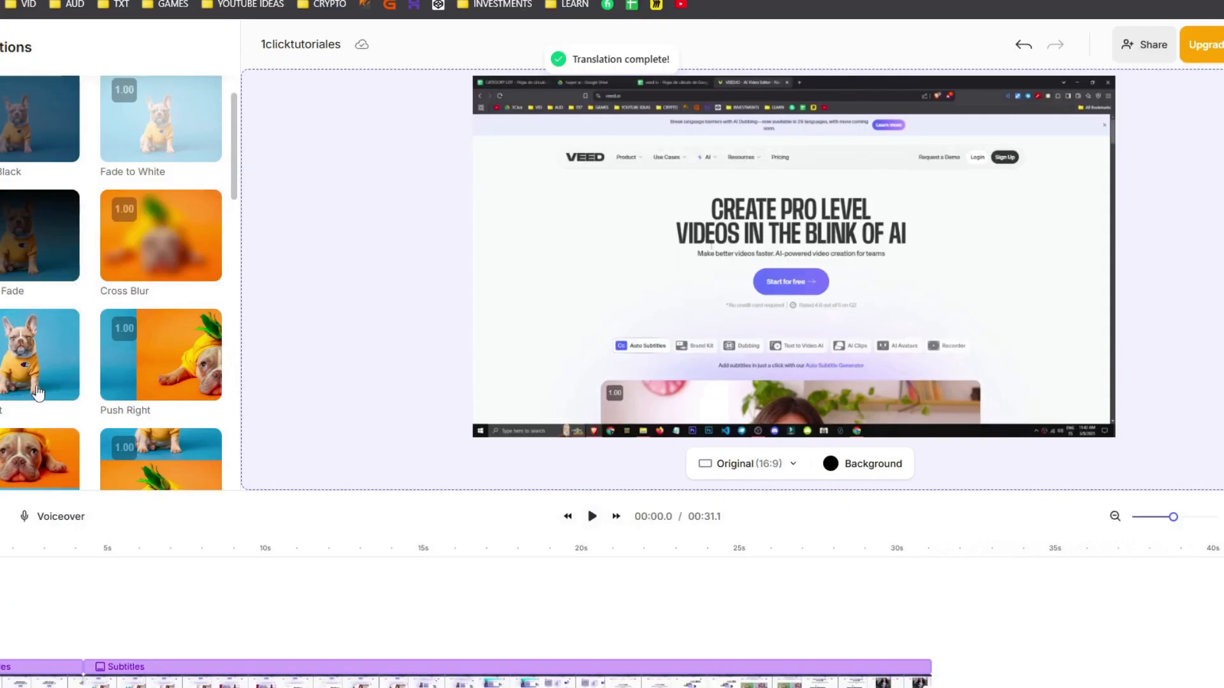
drag(118, 355, 188, 625)
mouse_move(76, 682)
mouse_down()
mouse_move(64, 686)
mouse_move(75, 687)
mouse_up()
click(62, 553)
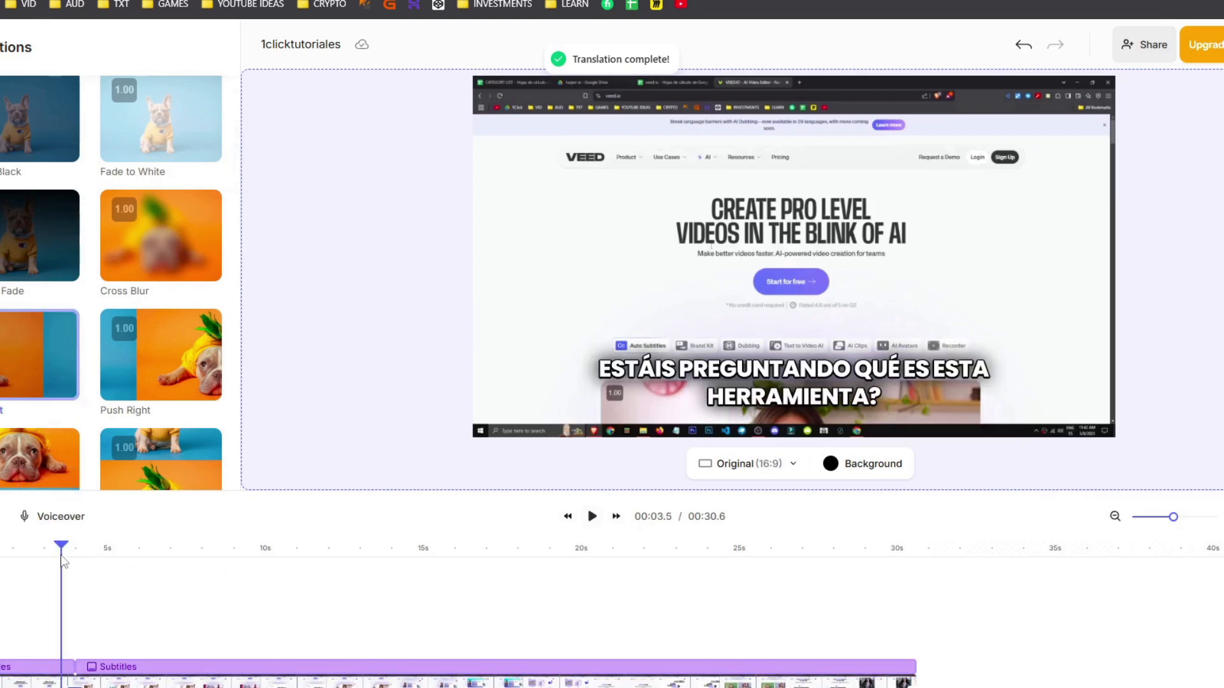
key(space)
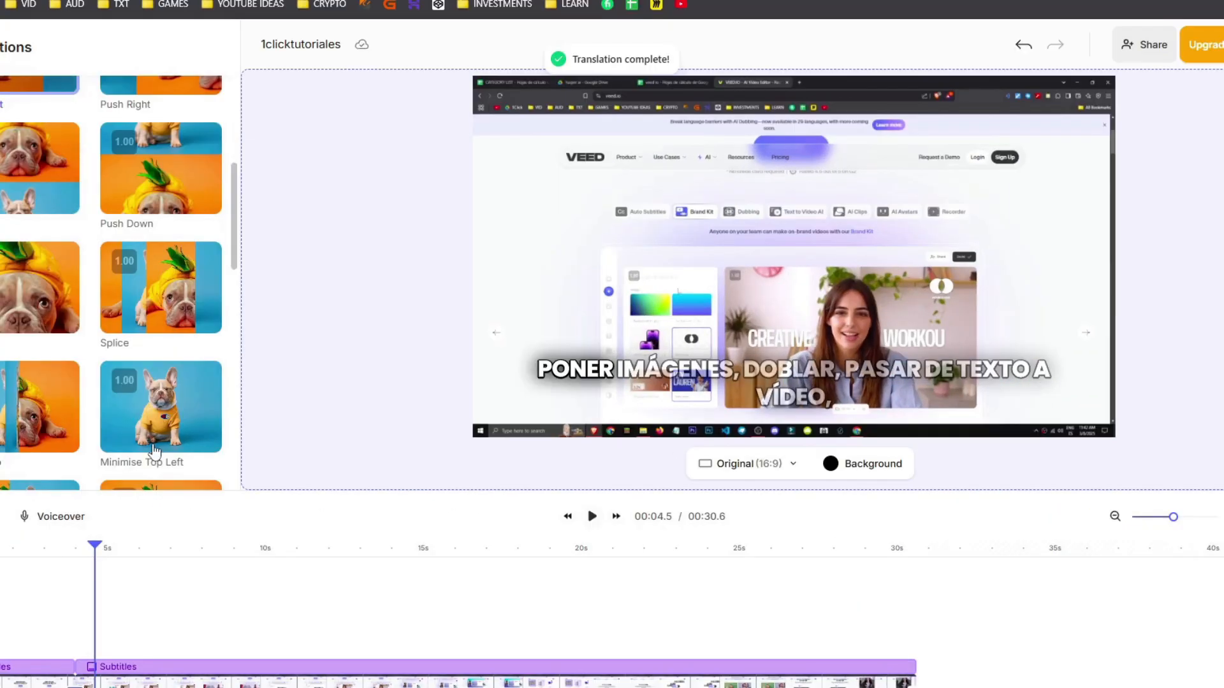
- Browse the remaining transitions, and look through the Effects and Color Grading filter presets
scroll(155, 451, down, 4)
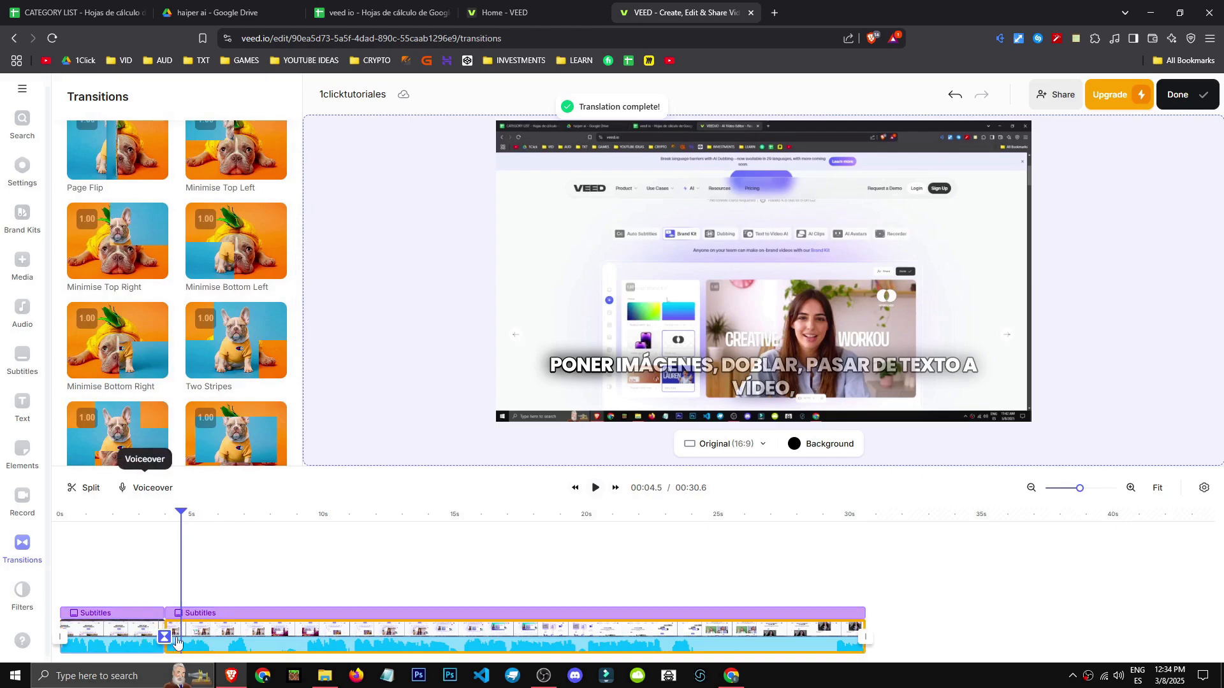
scroll(218, 325, down, 6)
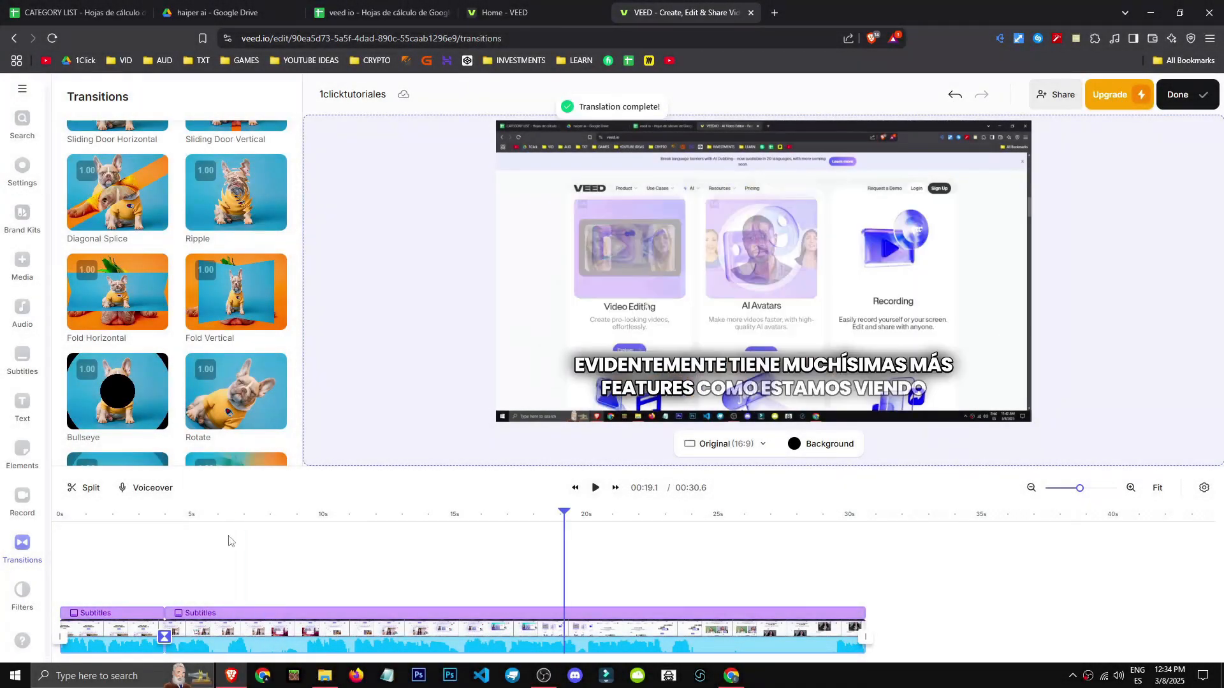
scroll(34, 490, up, 1)
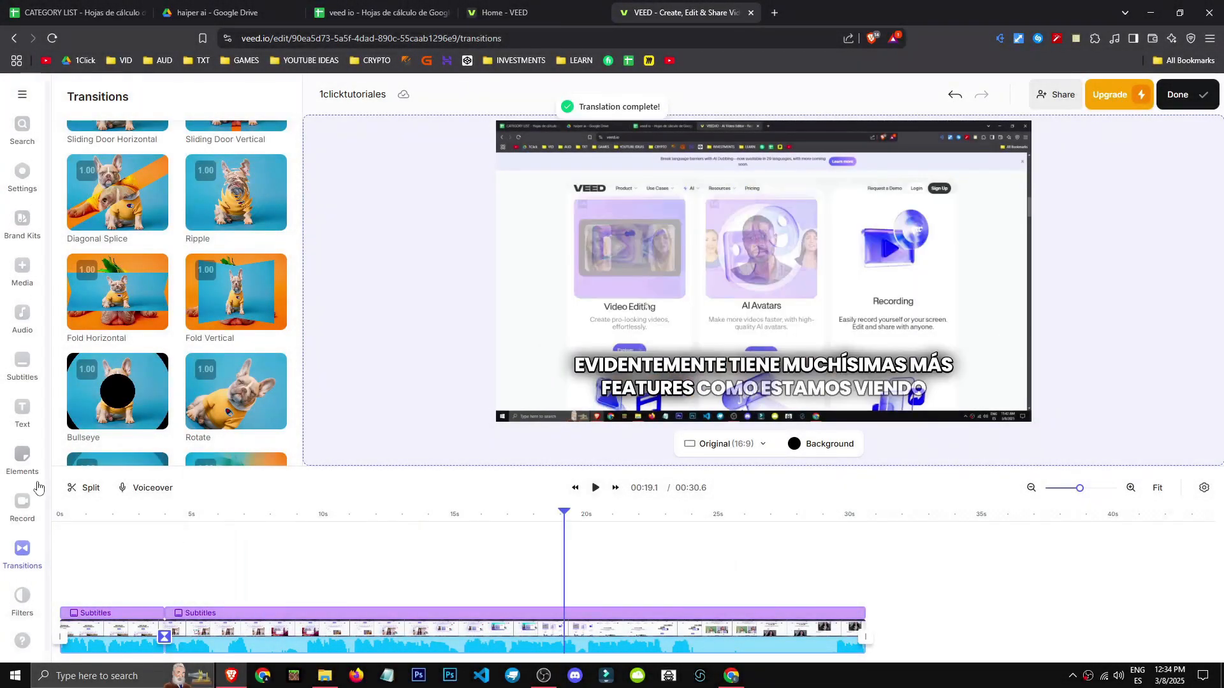
click(24, 615)
click(233, 129)
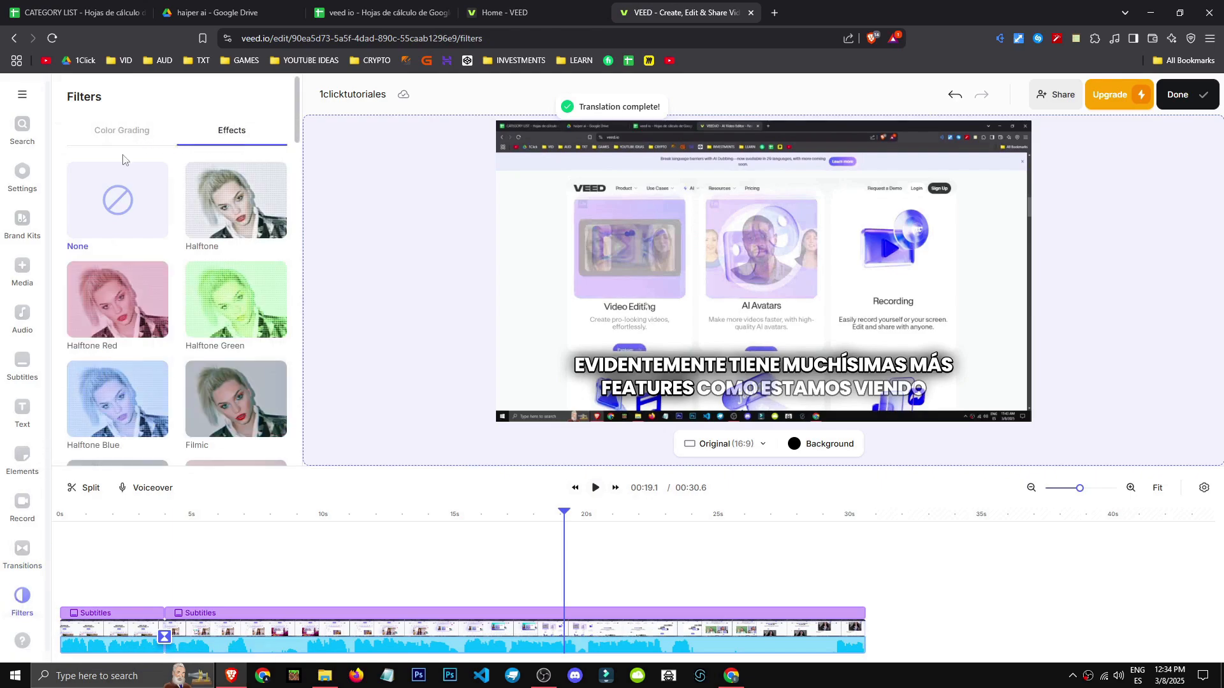
drag(297, 117, 305, 237)
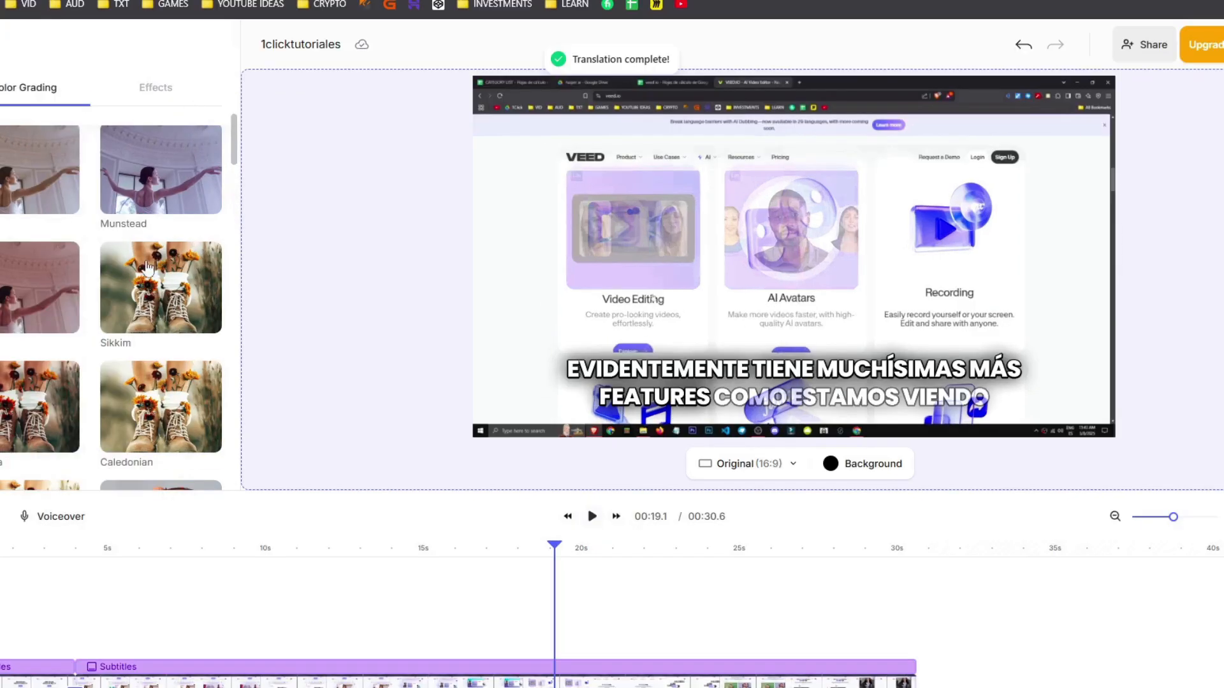
- Apply the Clean III color grading filter to the second clip and reduce its intensity
drag(111, 371, 485, 620)
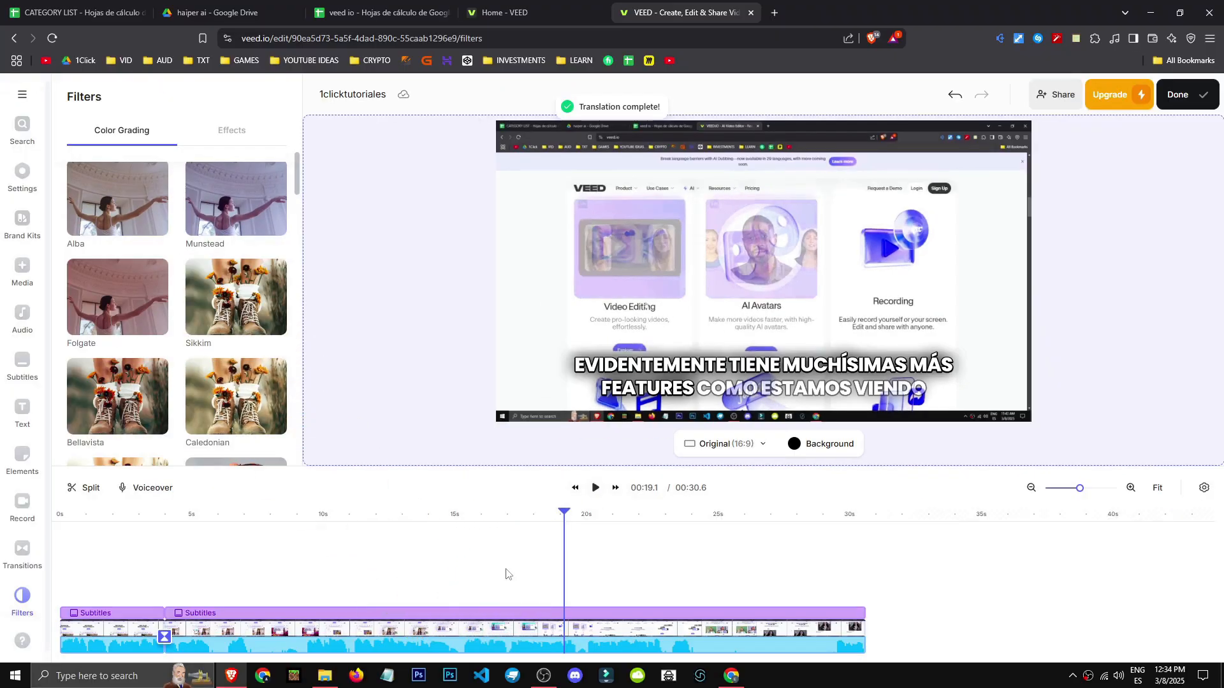
click(251, 310)
drag(247, 322, 256, 322)
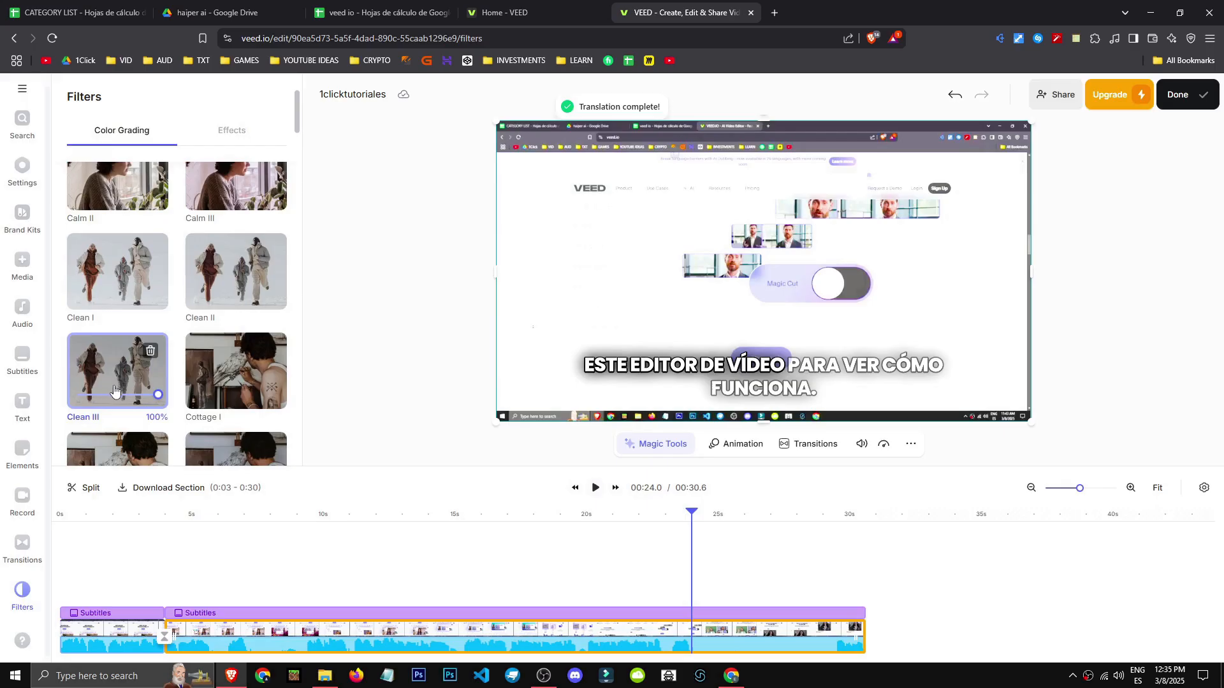
drag(138, 396, 105, 392)
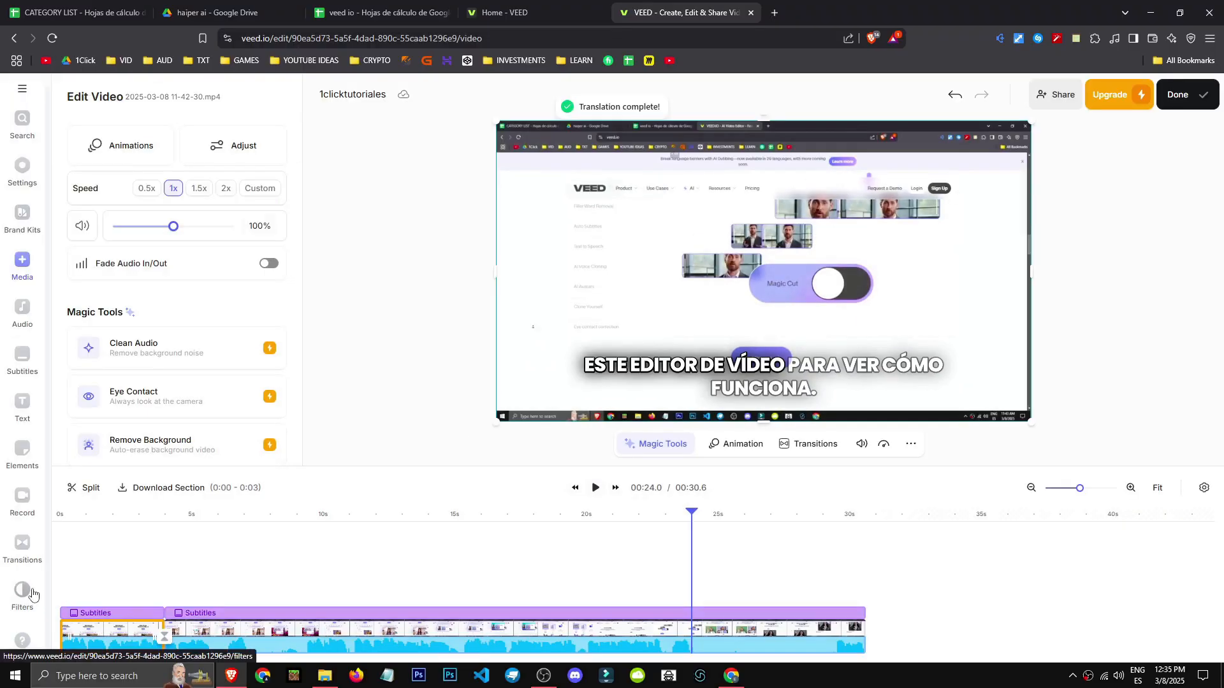
- Apply the Peckham II color grading filter to the first clip with its intensity at 32%
click(22, 589)
click(248, 267)
drag(248, 276, 251, 275)
drag(235, 268, 113, 631)
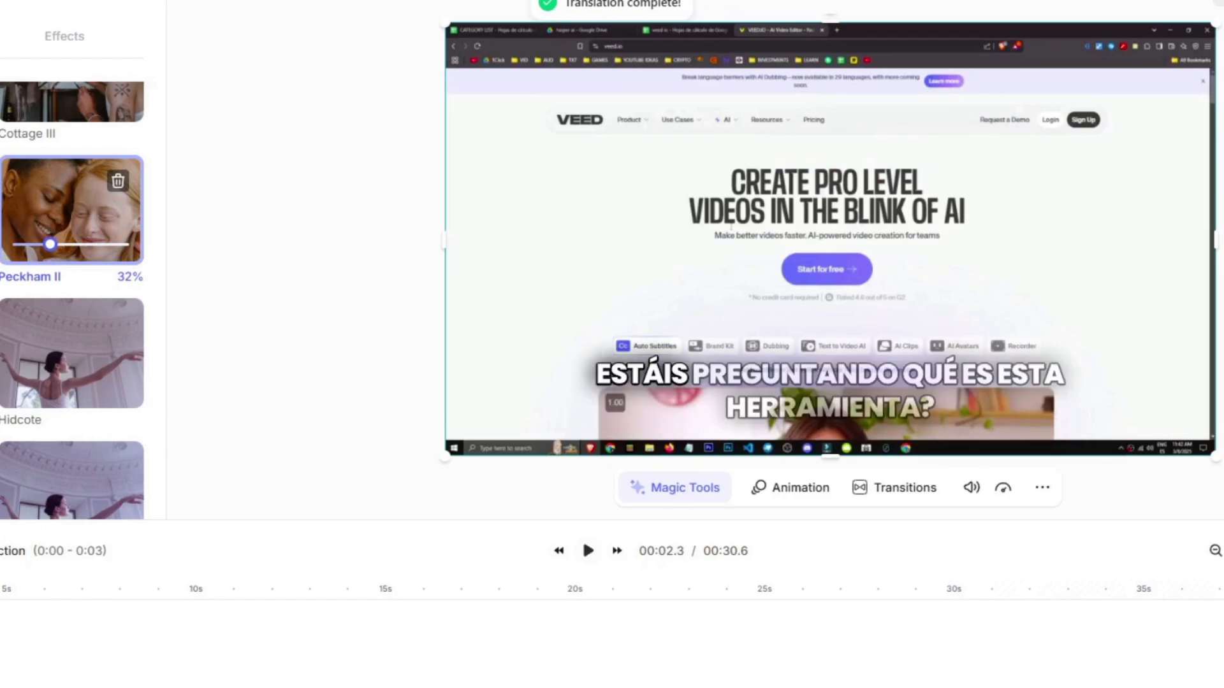
- Try the Scanlines Party effect at 35% and Viewfinder at 20% on the first clip, and apply the Snowy effect
drag(230, 236, 240, 493)
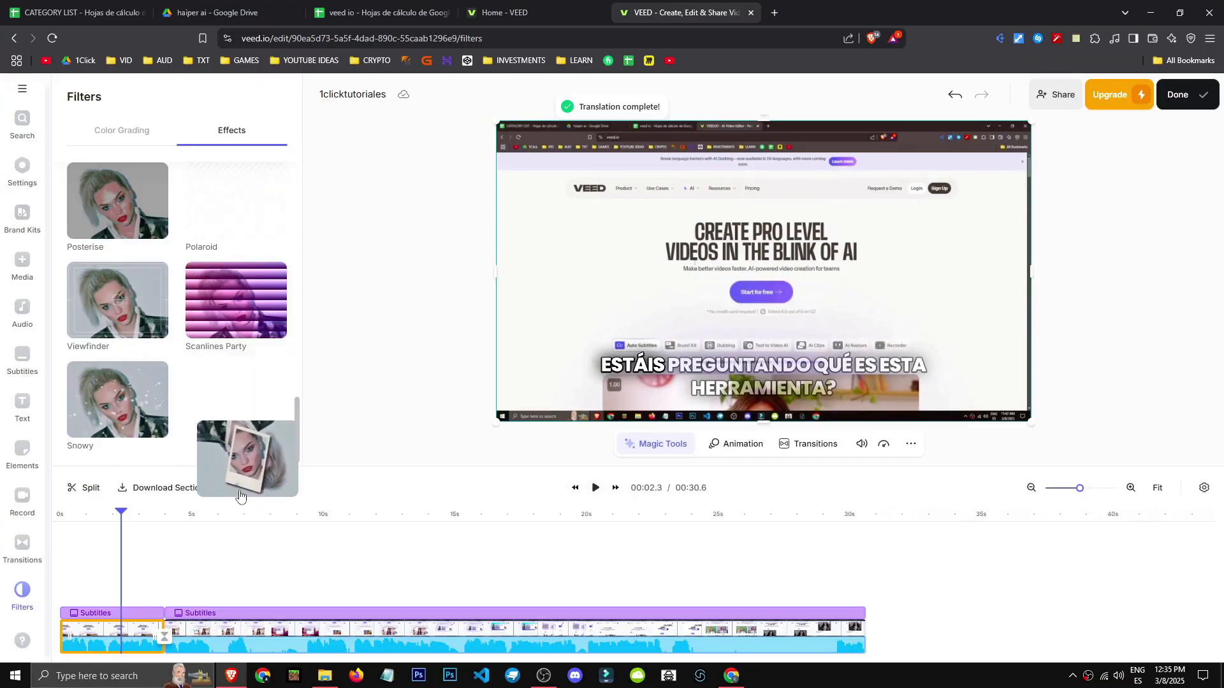
click(238, 341)
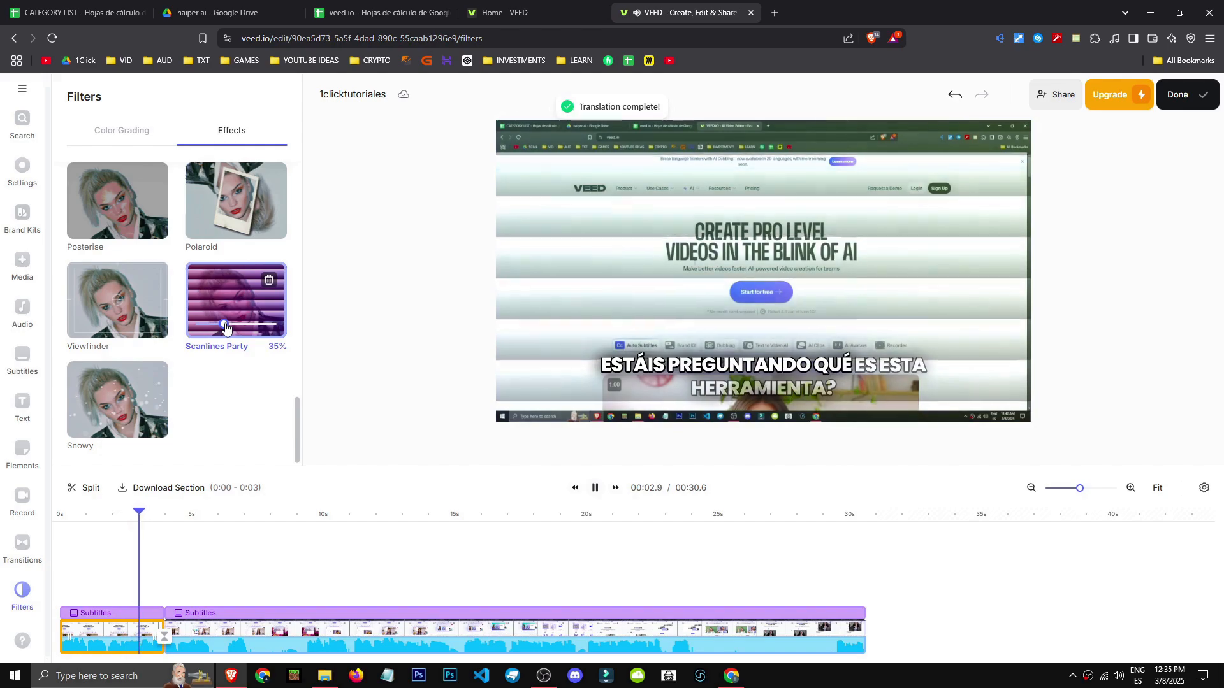
click(116, 320)
drag(116, 323, 96, 325)
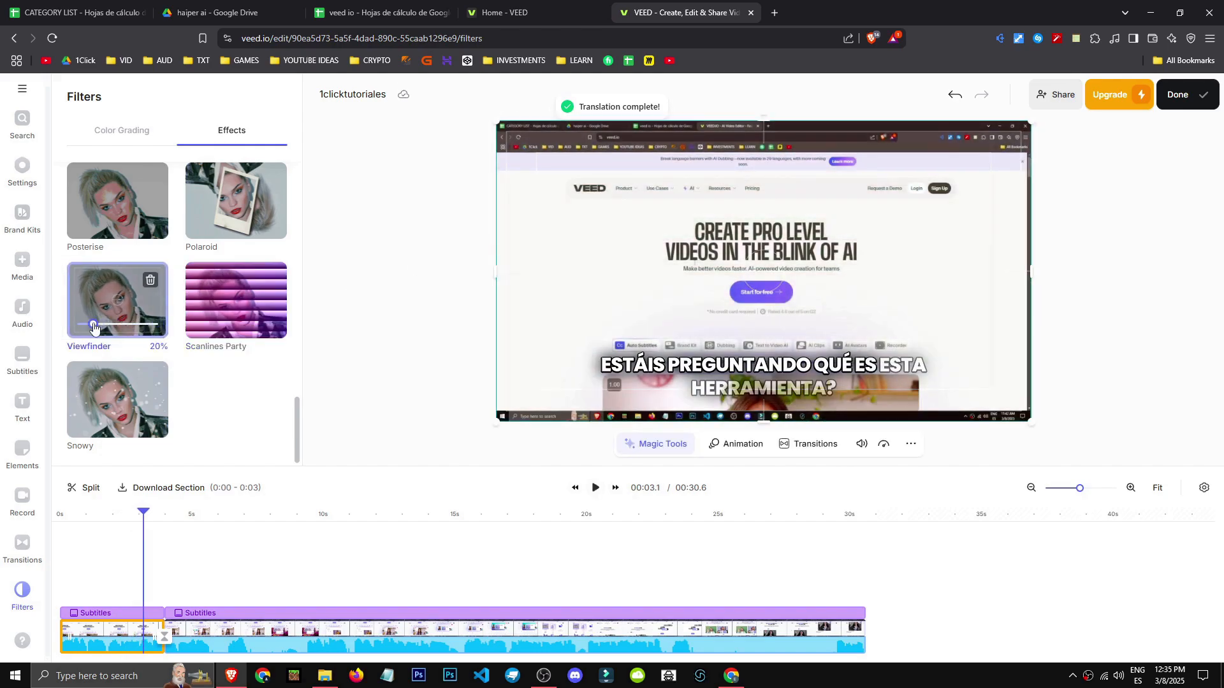
click(117, 399)
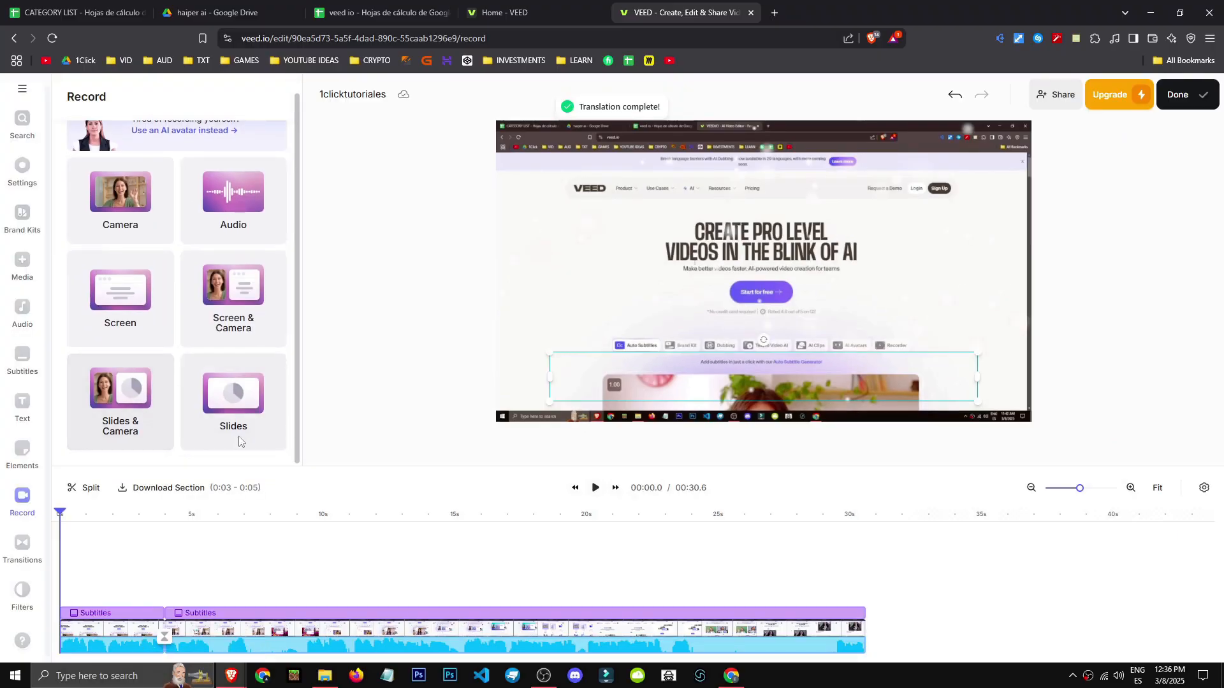
- Set up a screen recording that shares the entire screen, stop sharing, and return to the editor without recording
click(56, 292)
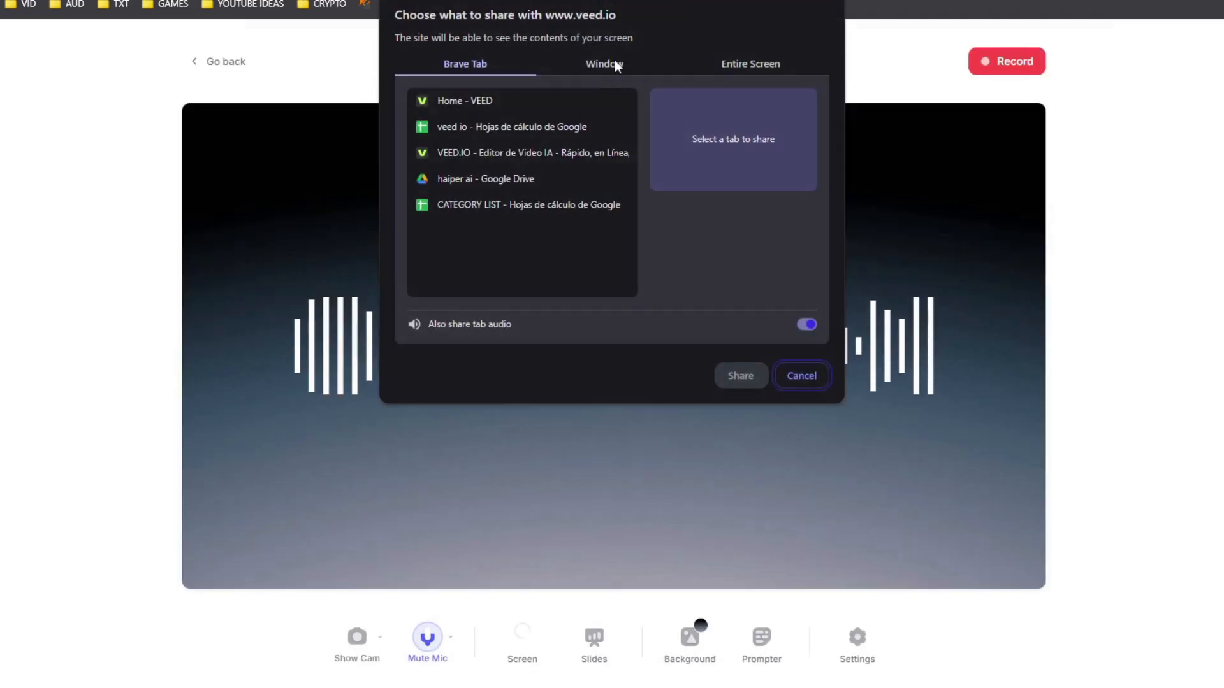
click(750, 64)
click(740, 374)
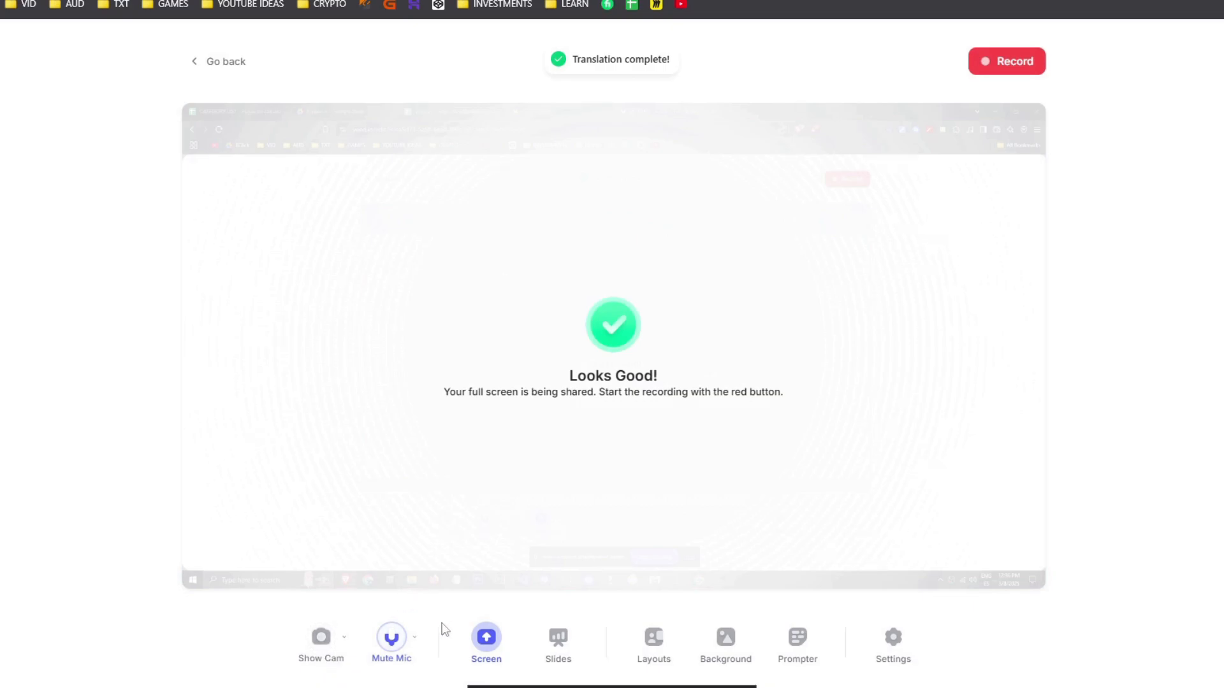
click(491, 644)
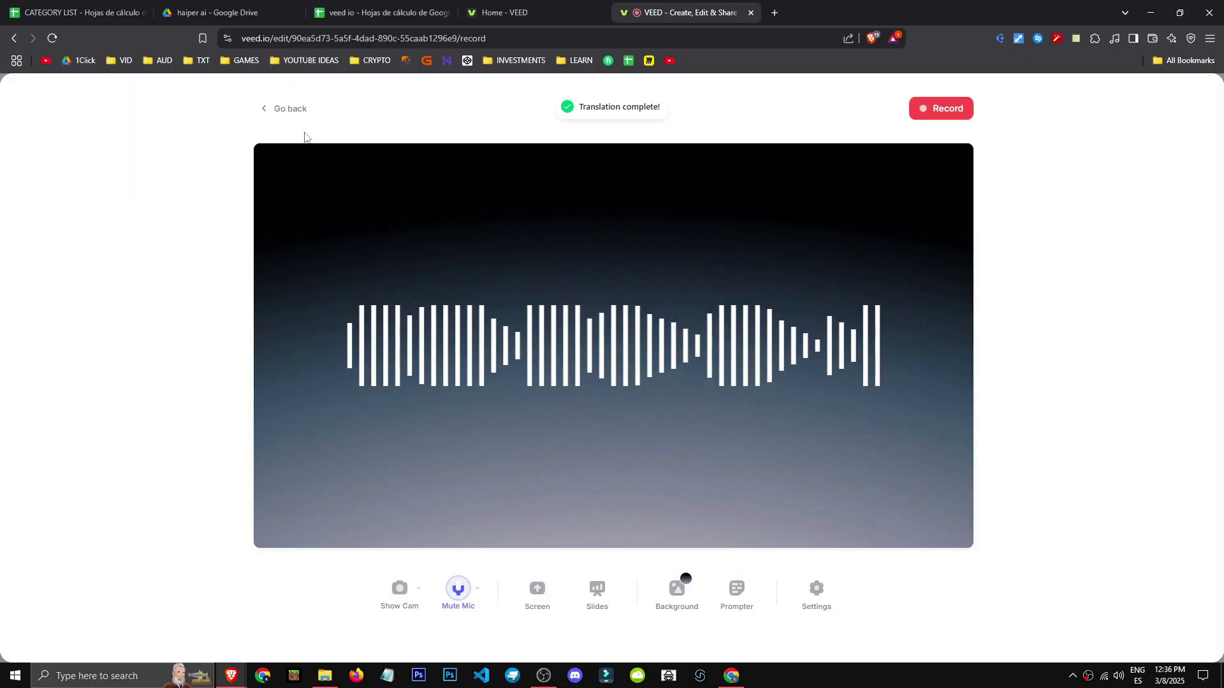
click(268, 111)
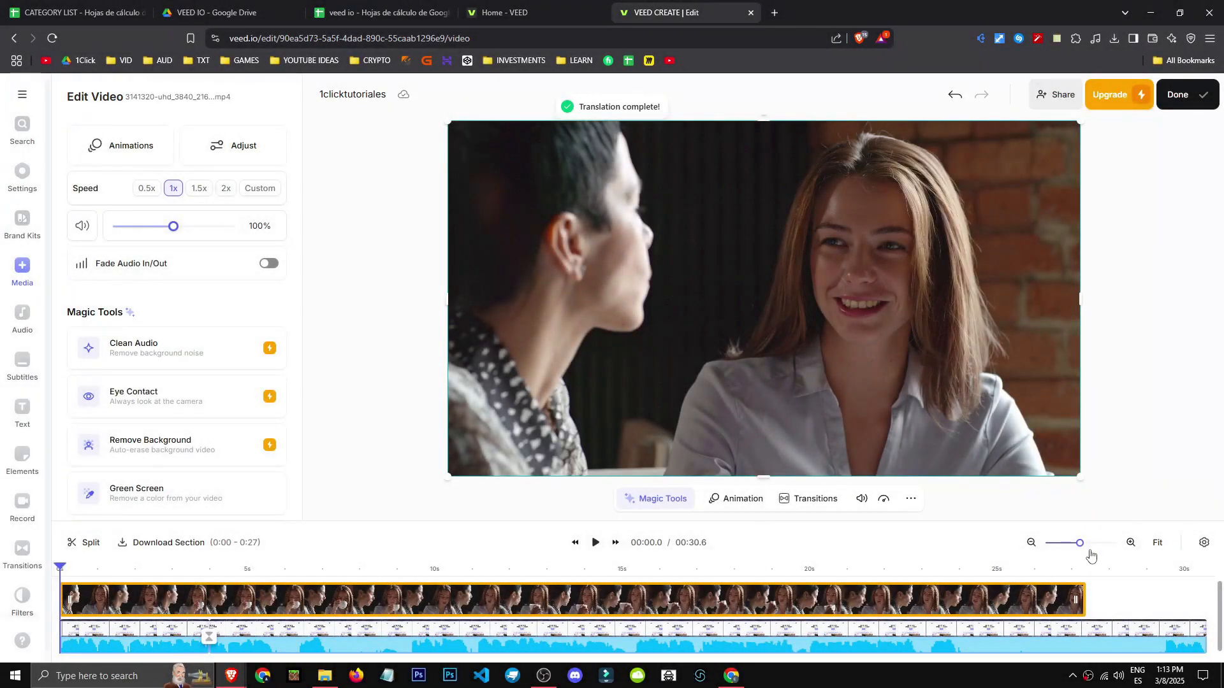
- Move the joined website clips along the timeline so they start at about 39 s
mouse_move(1080, 544)
mouse_down()
mouse_move(1051, 543)
mouse_move(1071, 543)
mouse_up()
drag(104, 638, 595, 644)
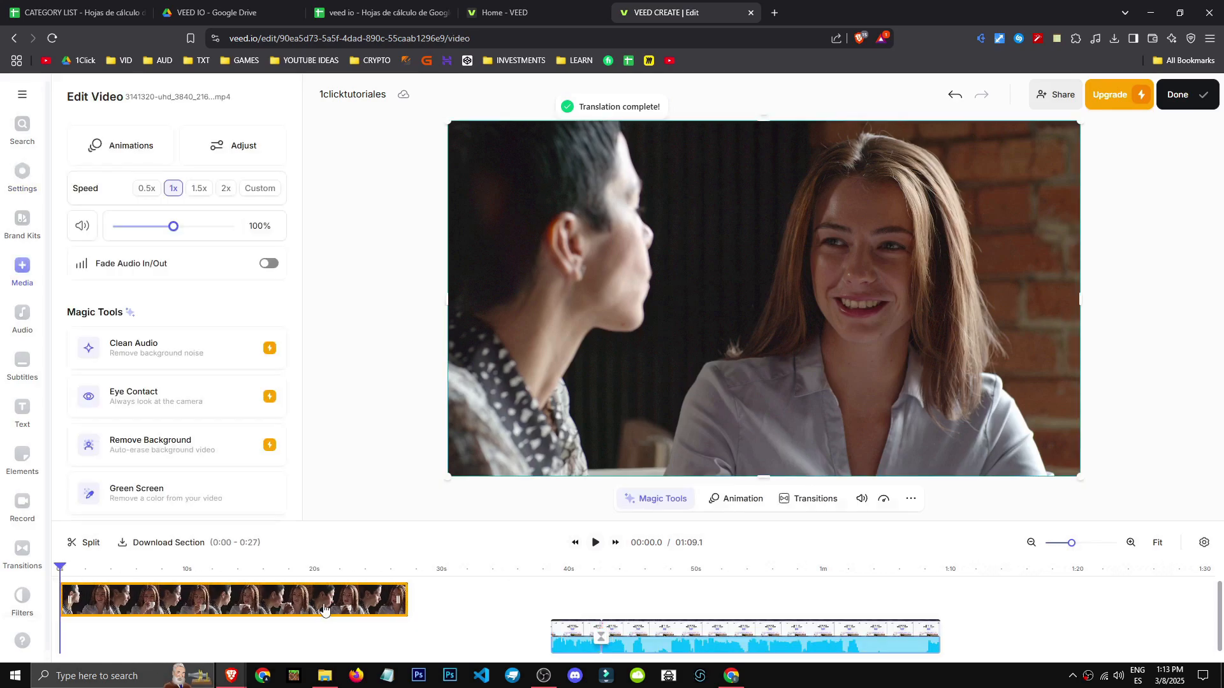
- Remove the background from the clip of the two women, and scrub through it to check the cutout
click(177, 461)
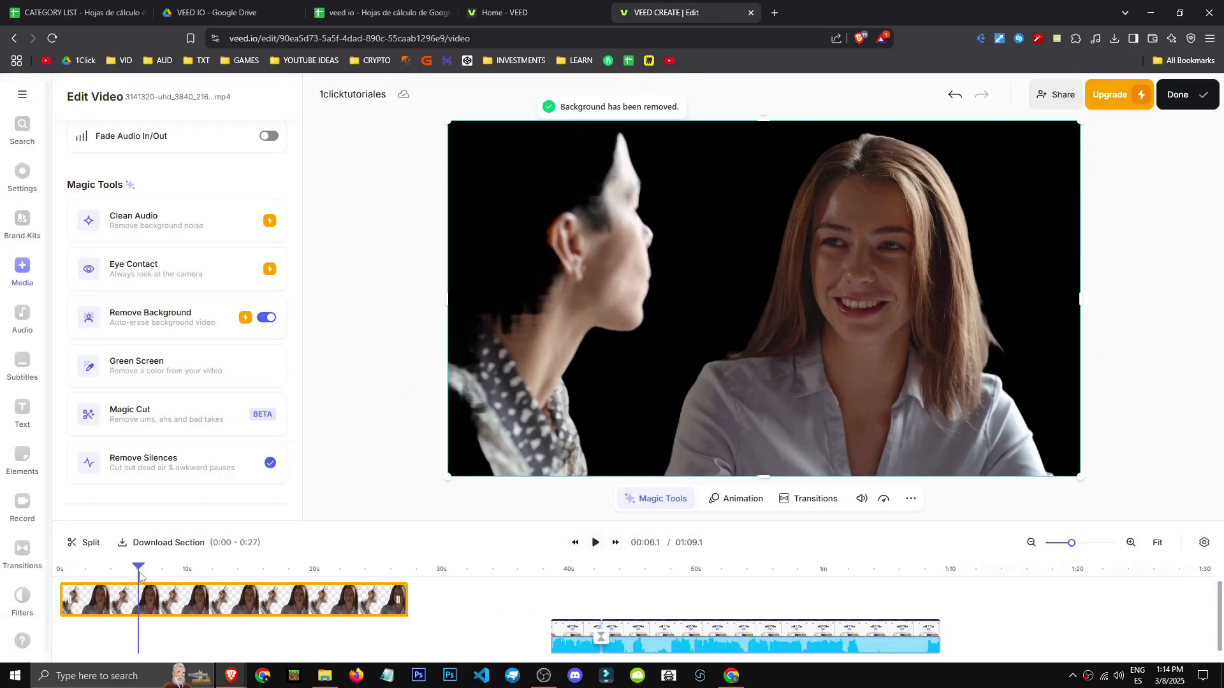
drag(140, 577, 365, 580)
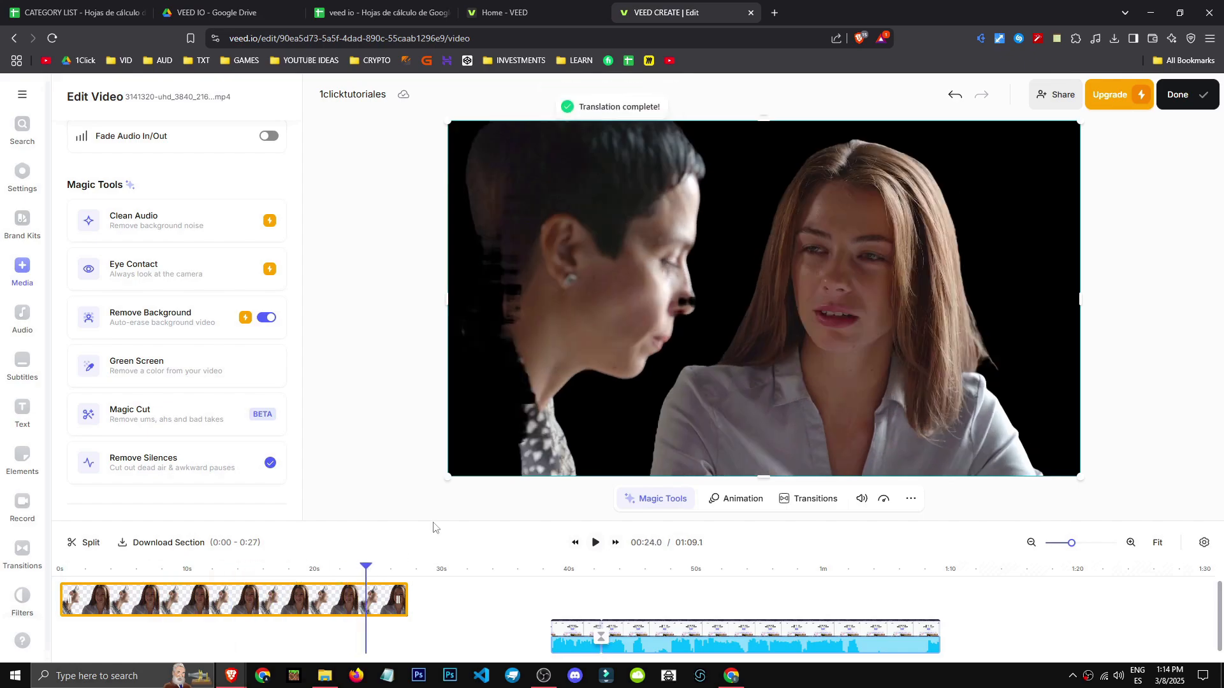
drag(90, 573, 52, 572)
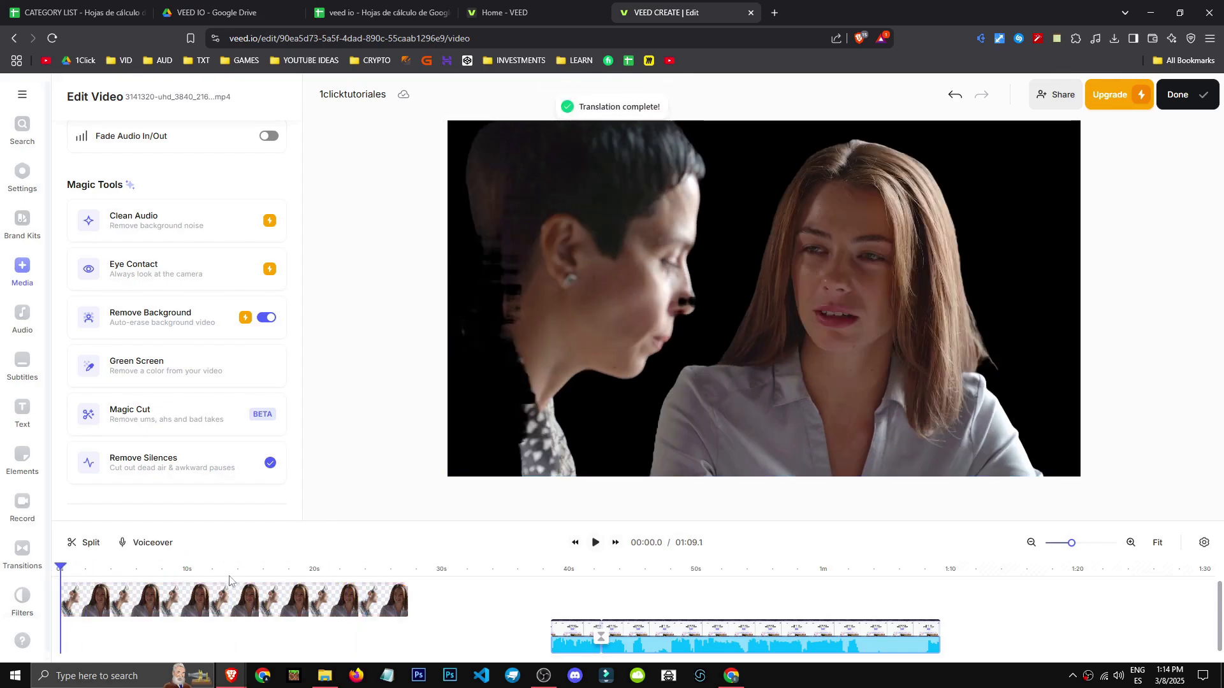
- Play back the clip of the two women to check the cutout, and restore its original background
key(space)
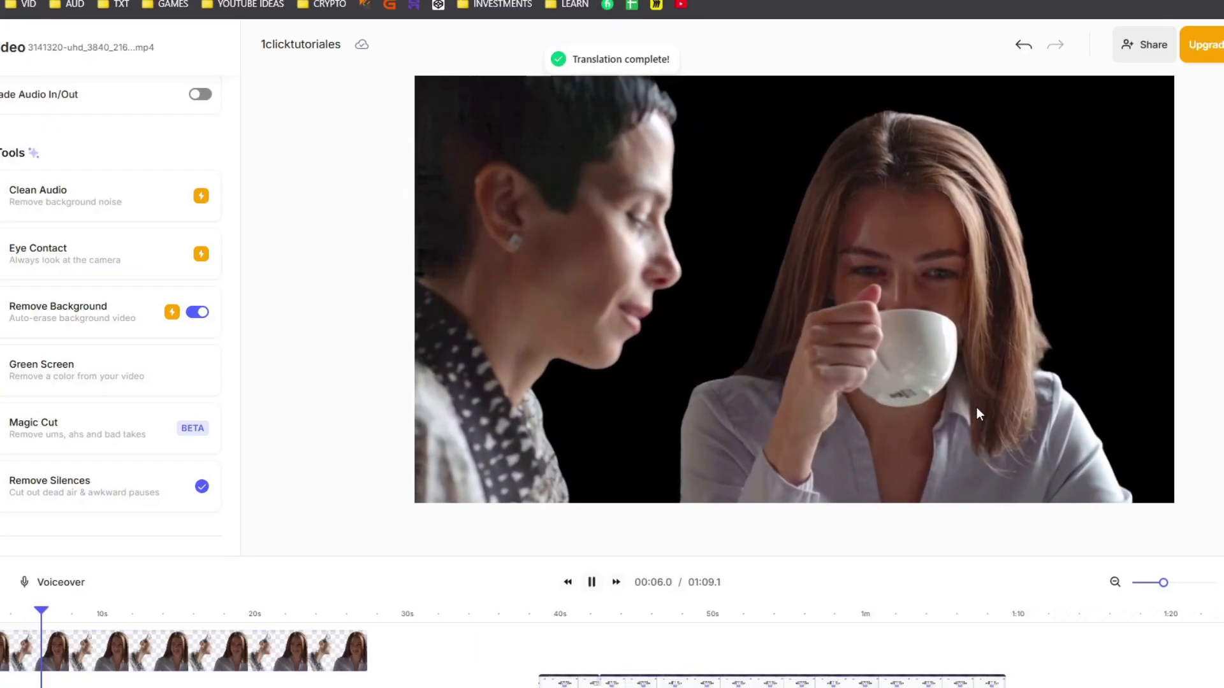
click(700, 333)
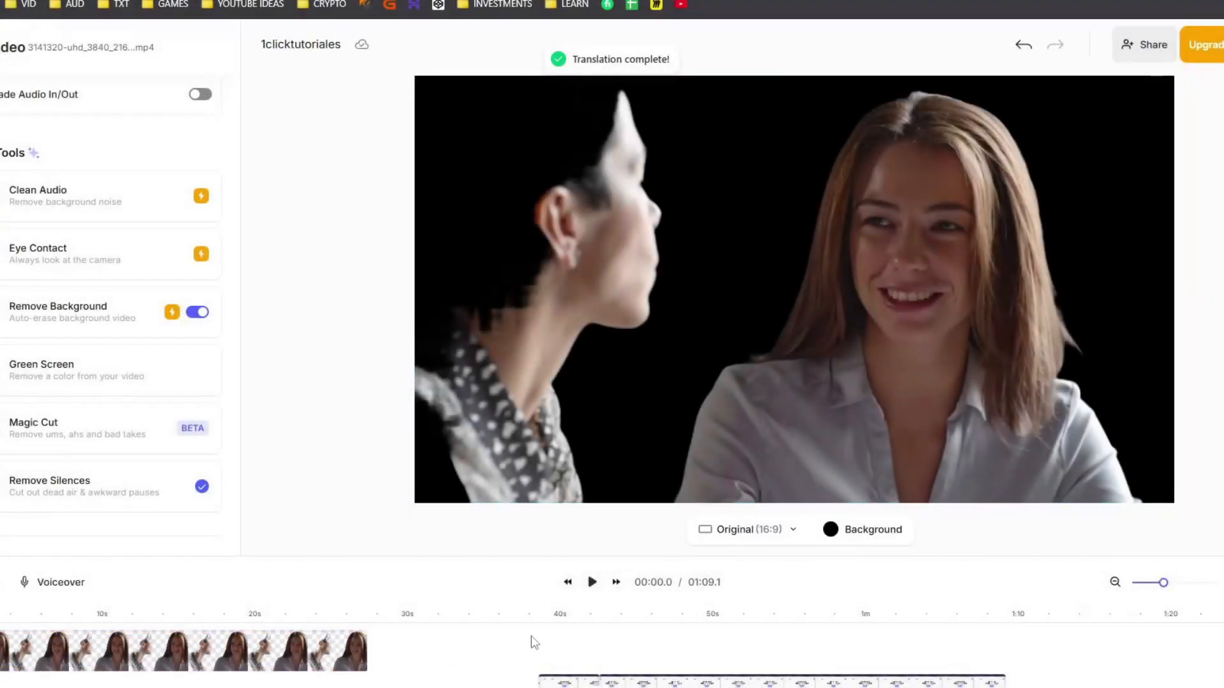
click(274, 648)
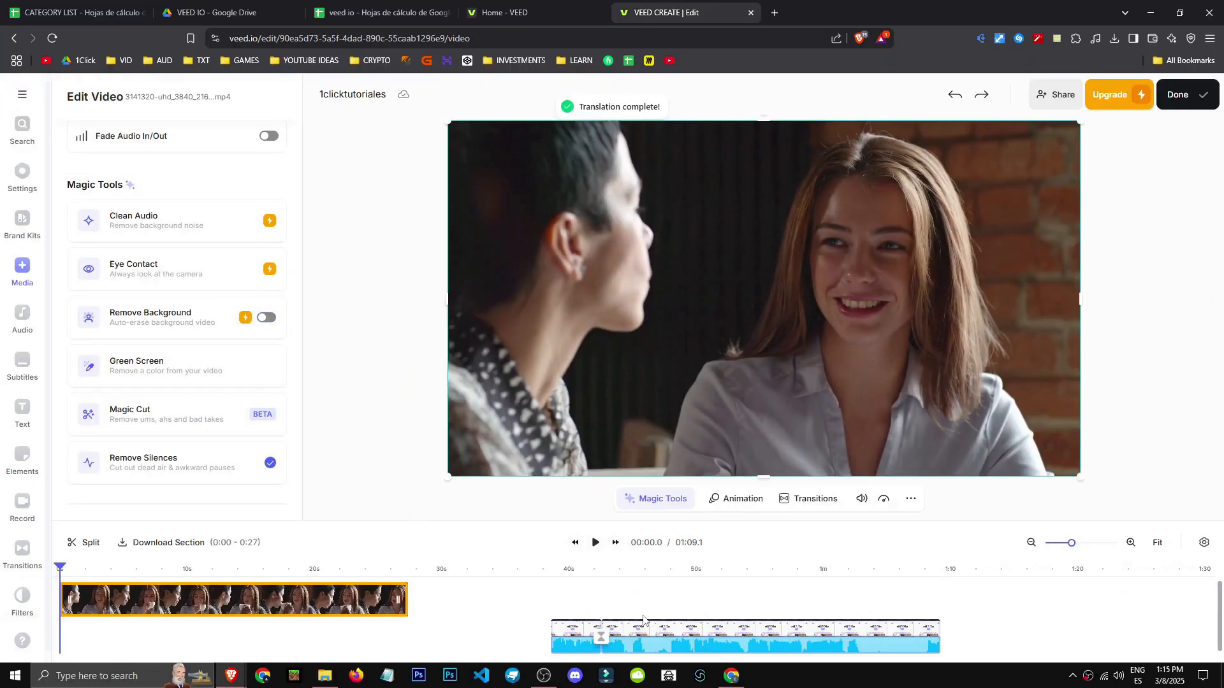
- Try Green Screen on the clip of the two women, sampling #686265 from the image as the colour to remove at 10% sensitivity
click(716, 637)
click(242, 600)
click(168, 378)
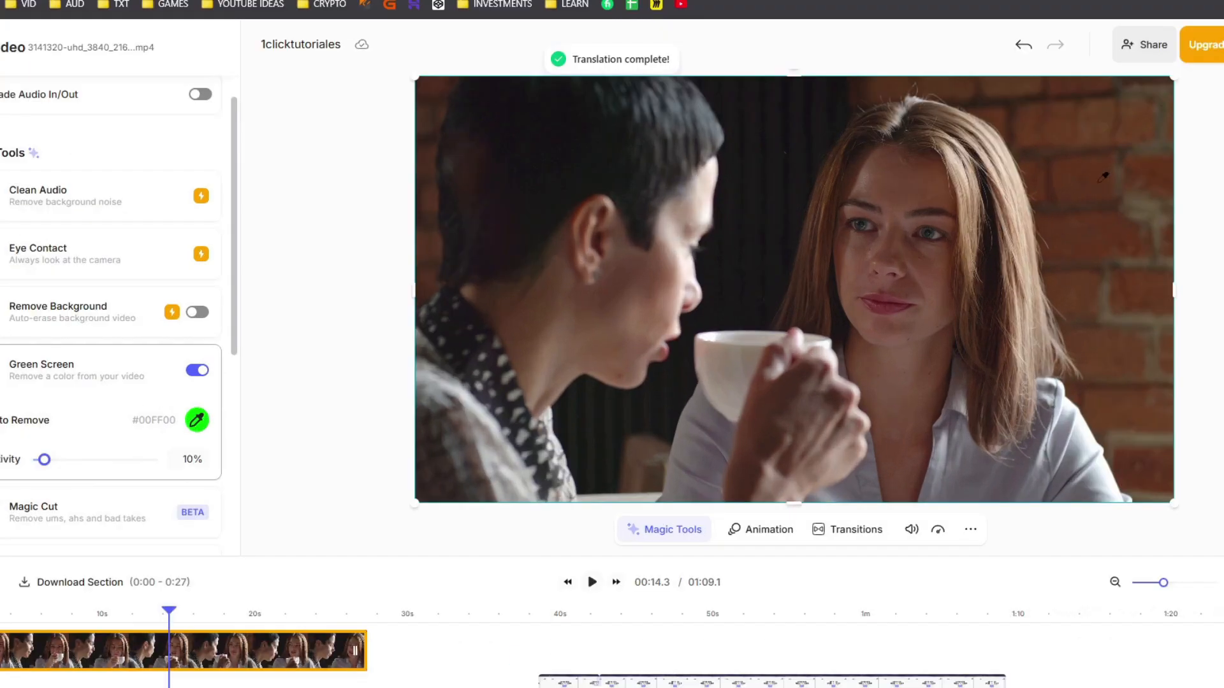
click(1031, 192)
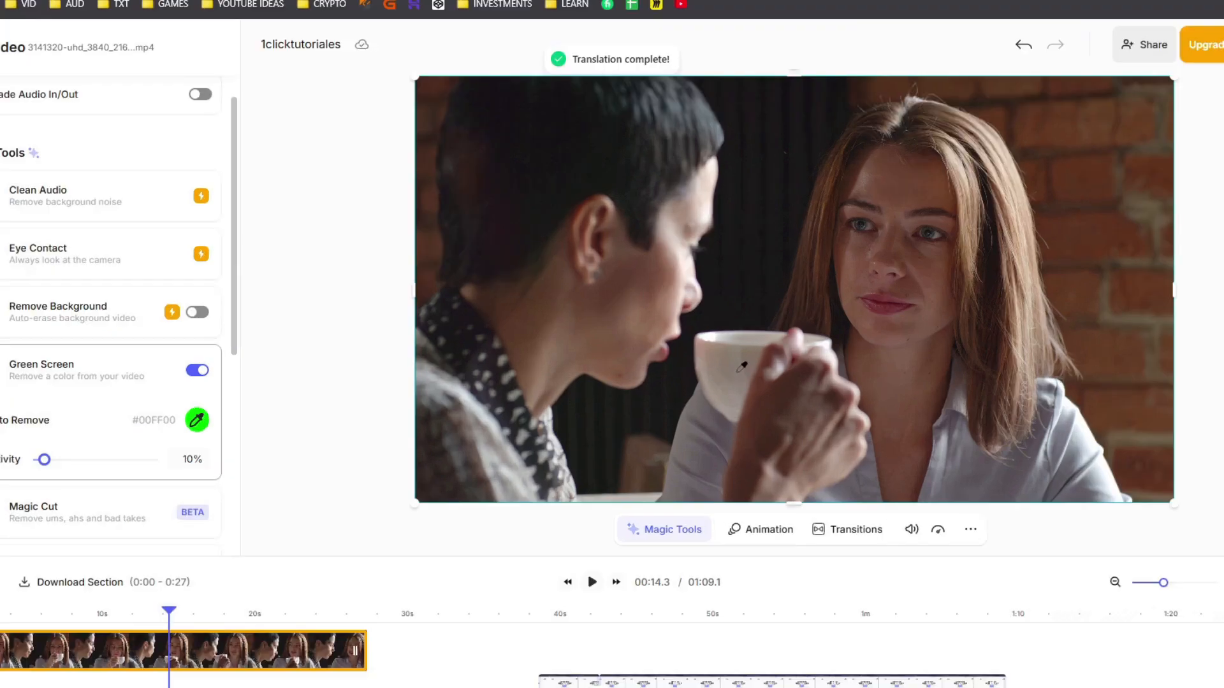
click(721, 434)
mouse_move(139, 441)
mouse_down()
mouse_move(161, 440)
mouse_move(130, 441)
mouse_up()
click(266, 407)
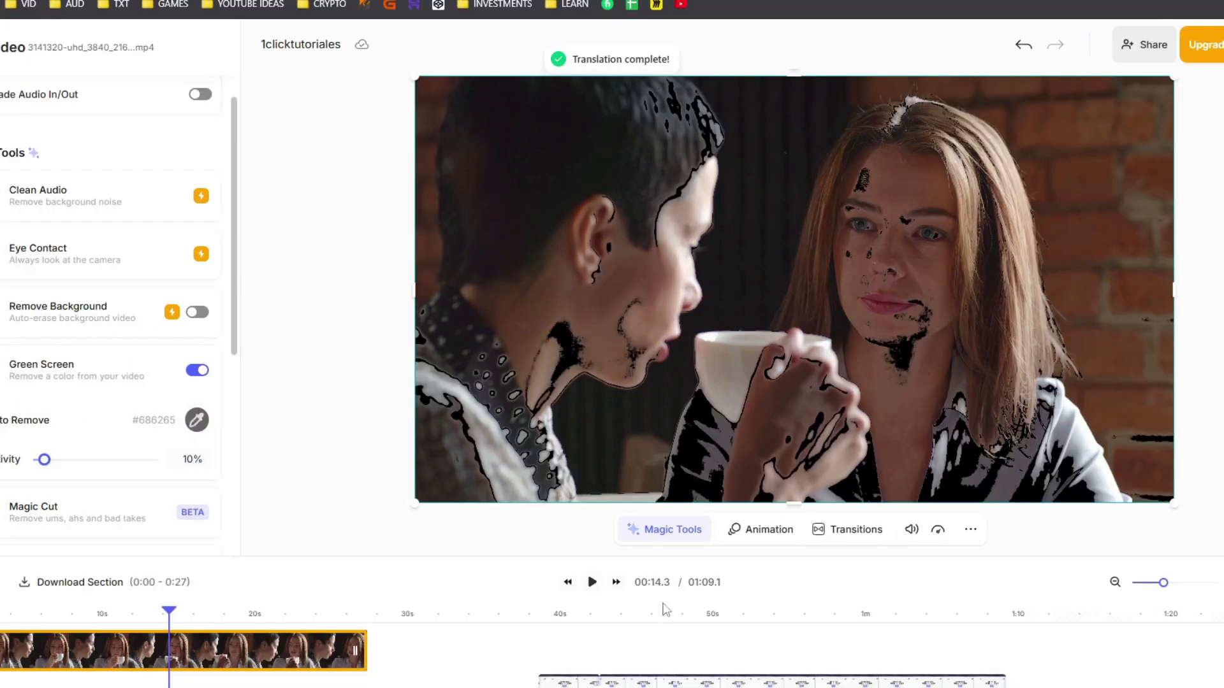
- Sample the near-white #f6f8f7 from the website frame as the women clip's colour to remove, set sensitivity to 100%, and scrub through the result
click(654, 564)
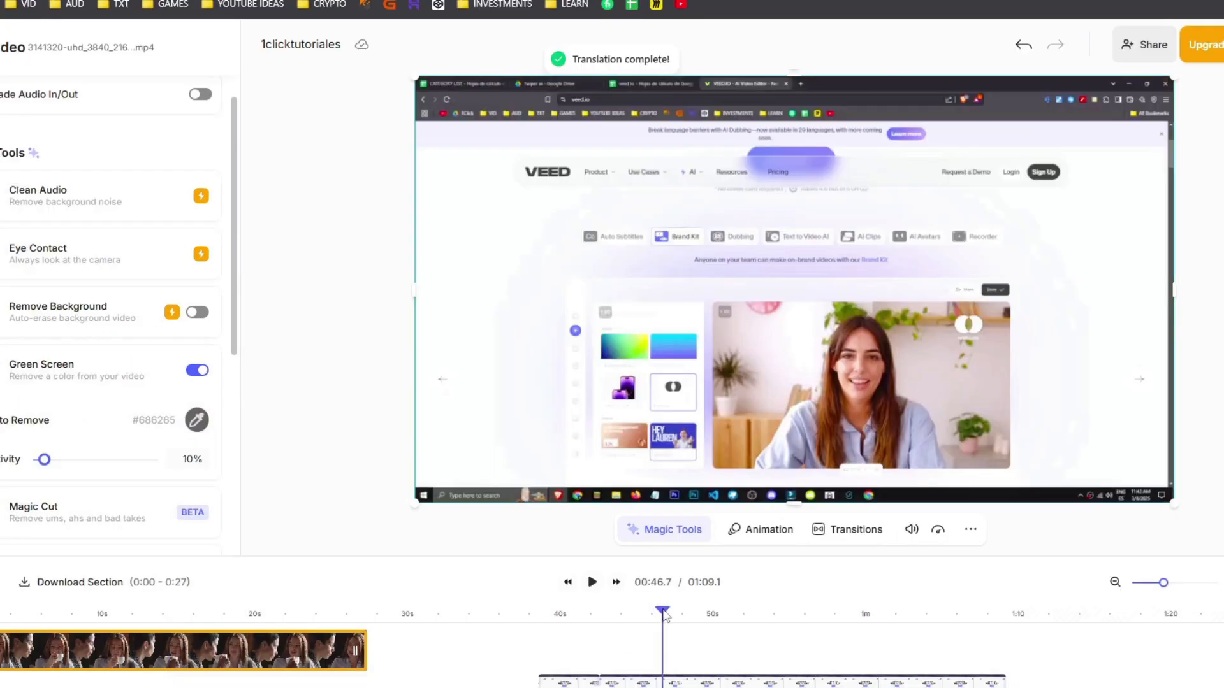
click(530, 415)
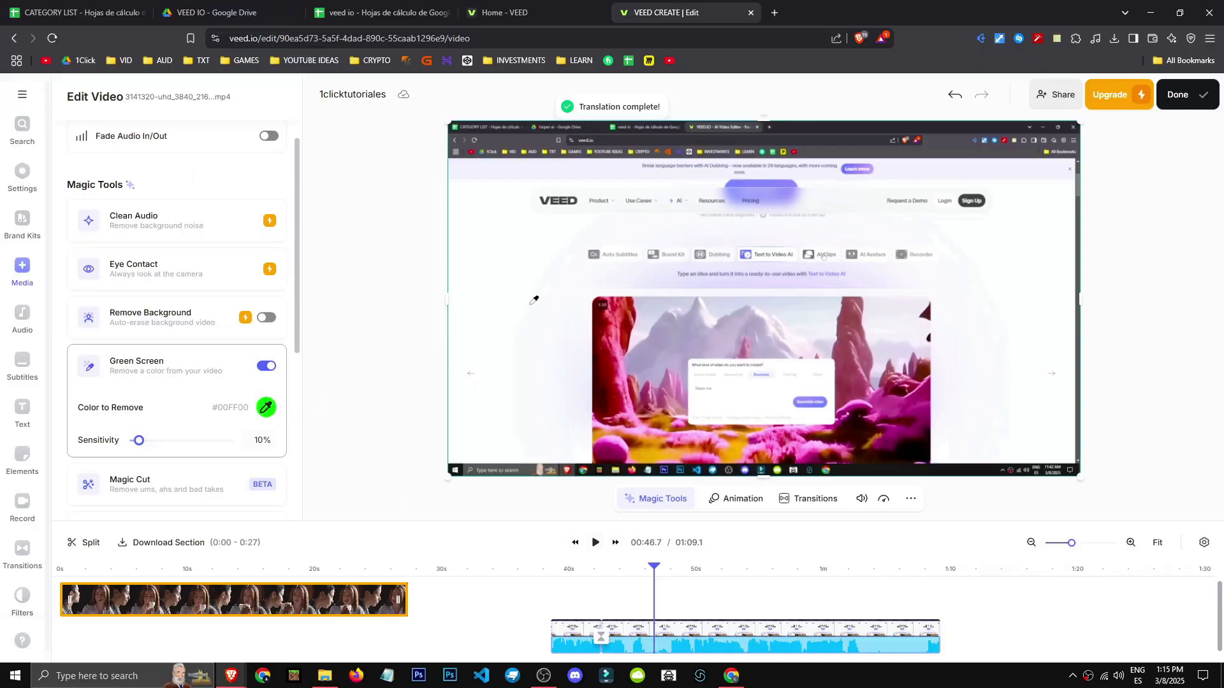
click(511, 285)
drag(113, 465, 226, 471)
mouse_move(291, 445)
mouse_down()
mouse_move(1, 441)
mouse_move(268, 447)
mouse_up()
click(366, 567)
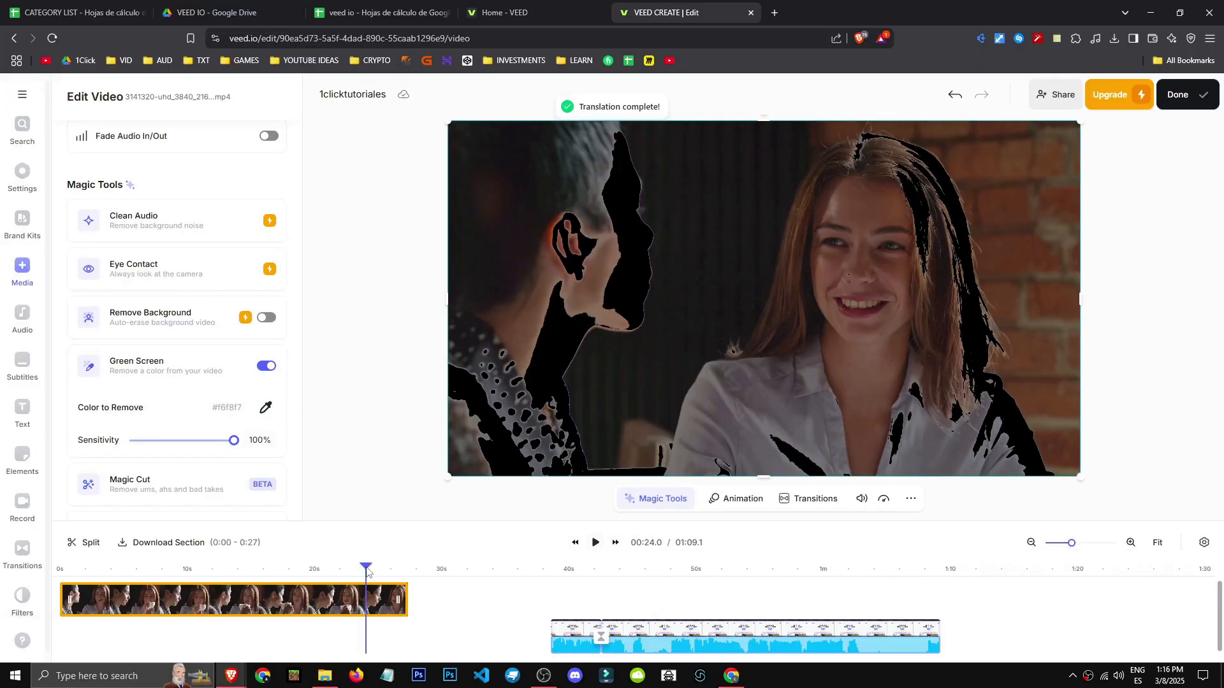
drag(345, 568, 669, 569)
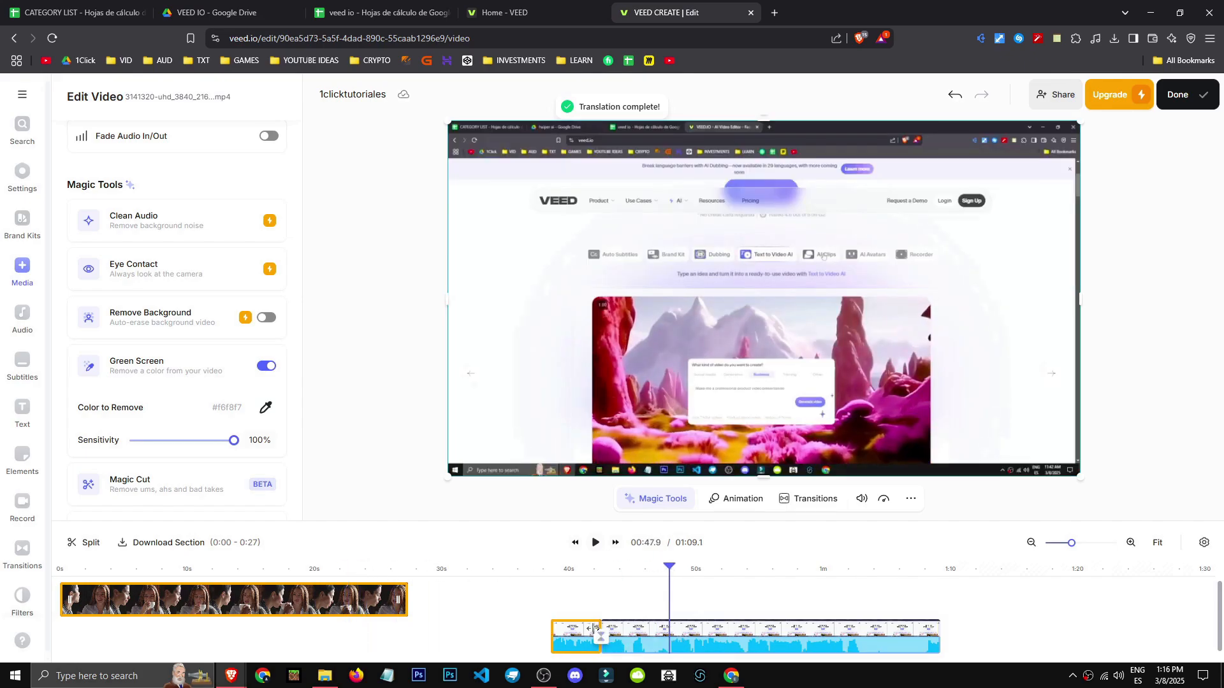
- Key out the near-white #f4f5f7 from the second website clip with Green Screen, trying sensitivities from 79% down to 5%
click(646, 634)
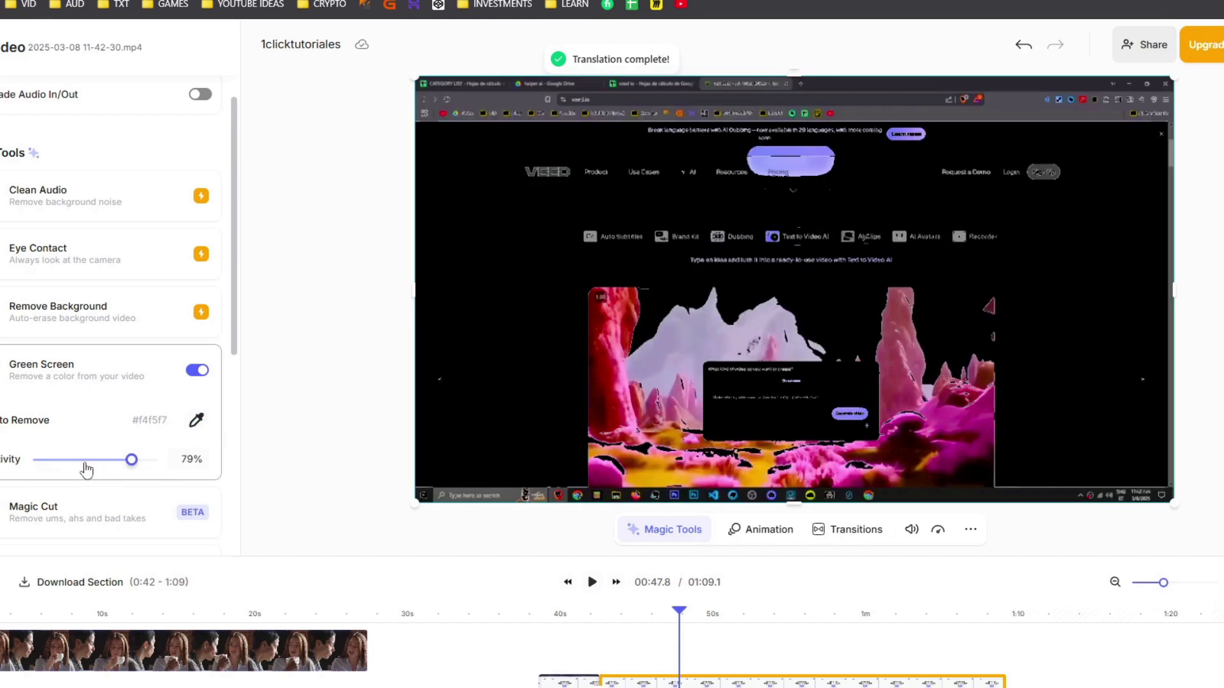
drag(86, 471, 69, 471)
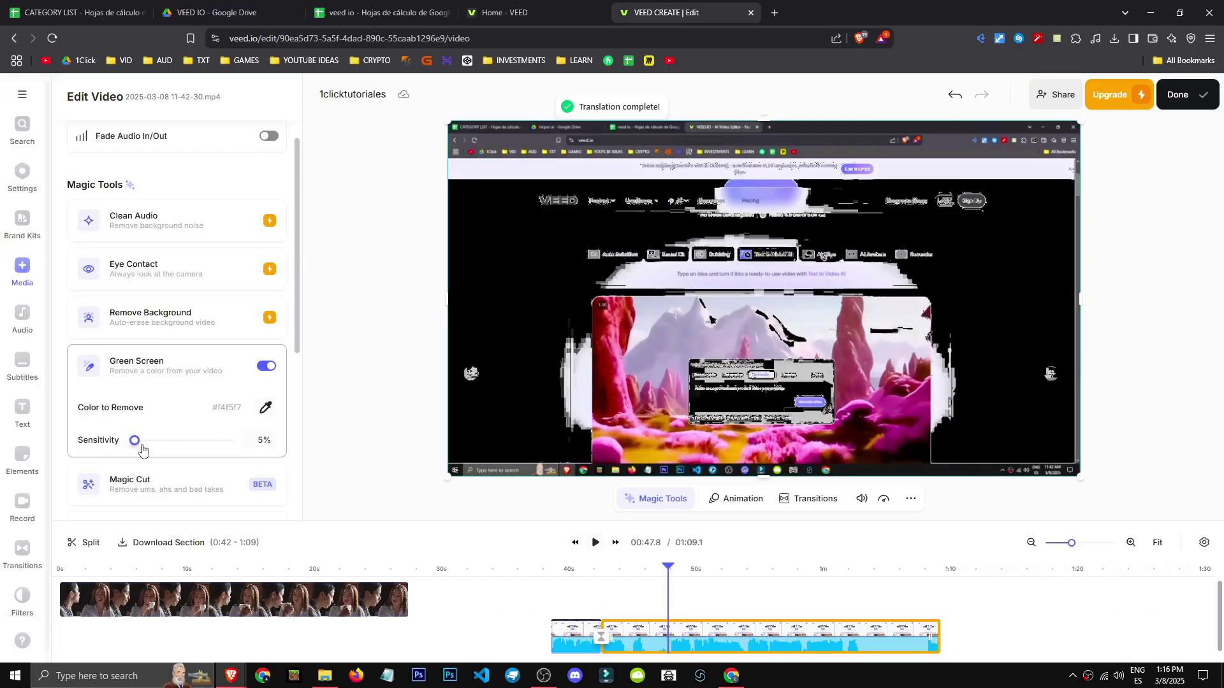
drag(160, 450, 109, 457)
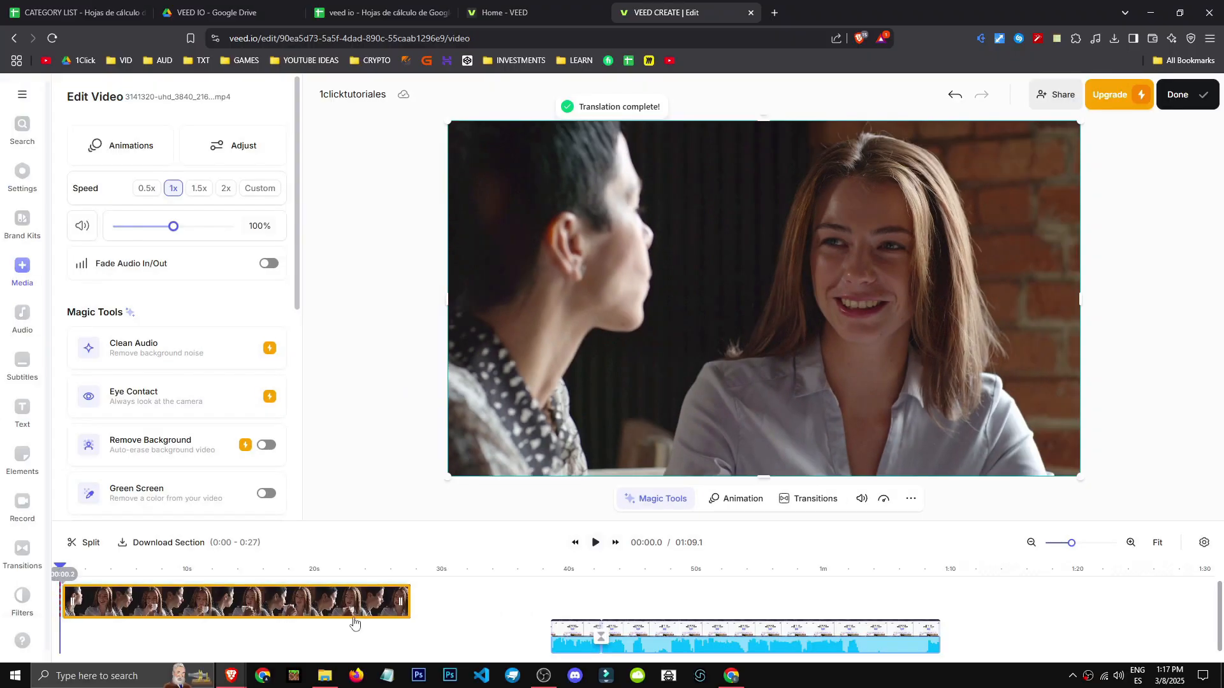
- Apply Eye Contact correction to the clip of the two women, and scrub through its opening to check the gaze
drag(302, 655, 312, 652)
click(170, 407)
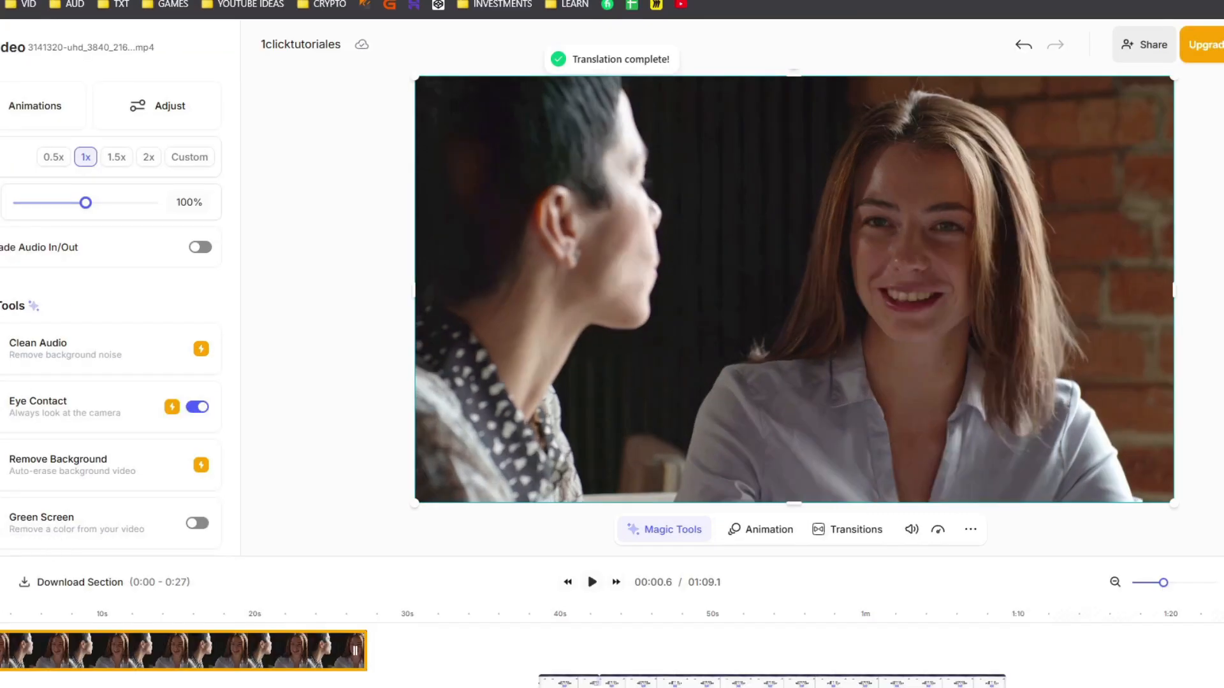
mouse_move(50, 619)
mouse_down()
mouse_move(89, 618)
mouse_move(67, 617)
mouse_up()
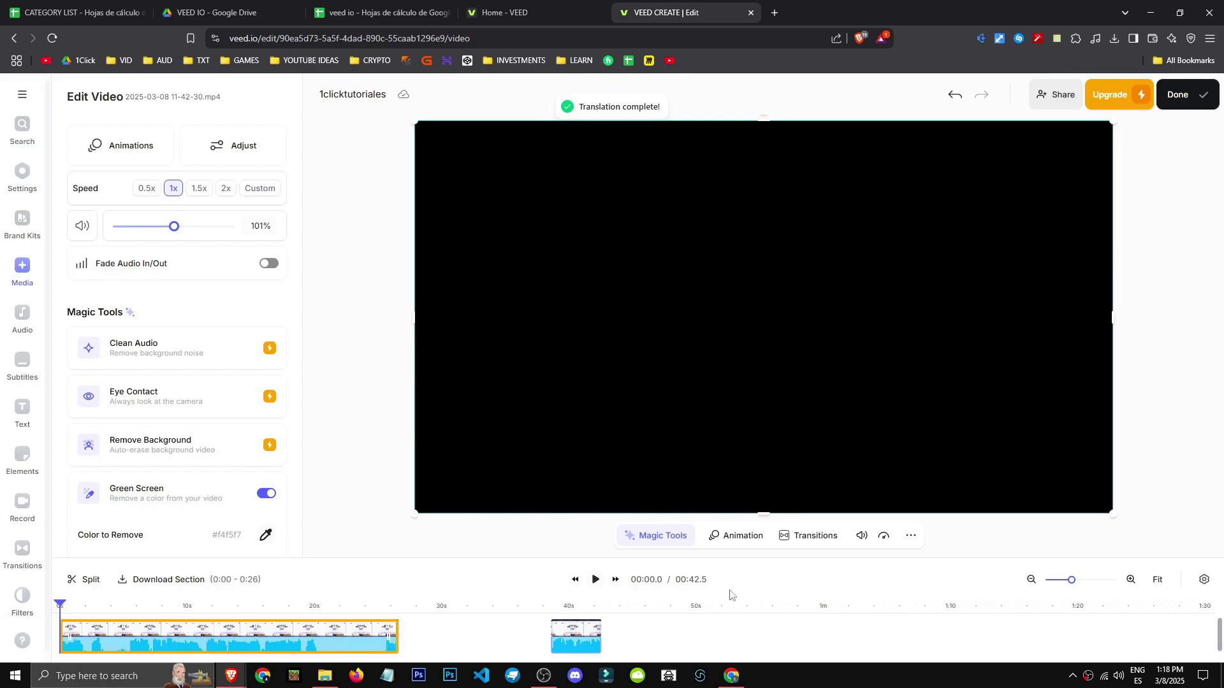
- Turn off Green Screen on the website clip at the start of the timeline, checking the frame at about 22.8 s
drag(1072, 580, 1083, 581)
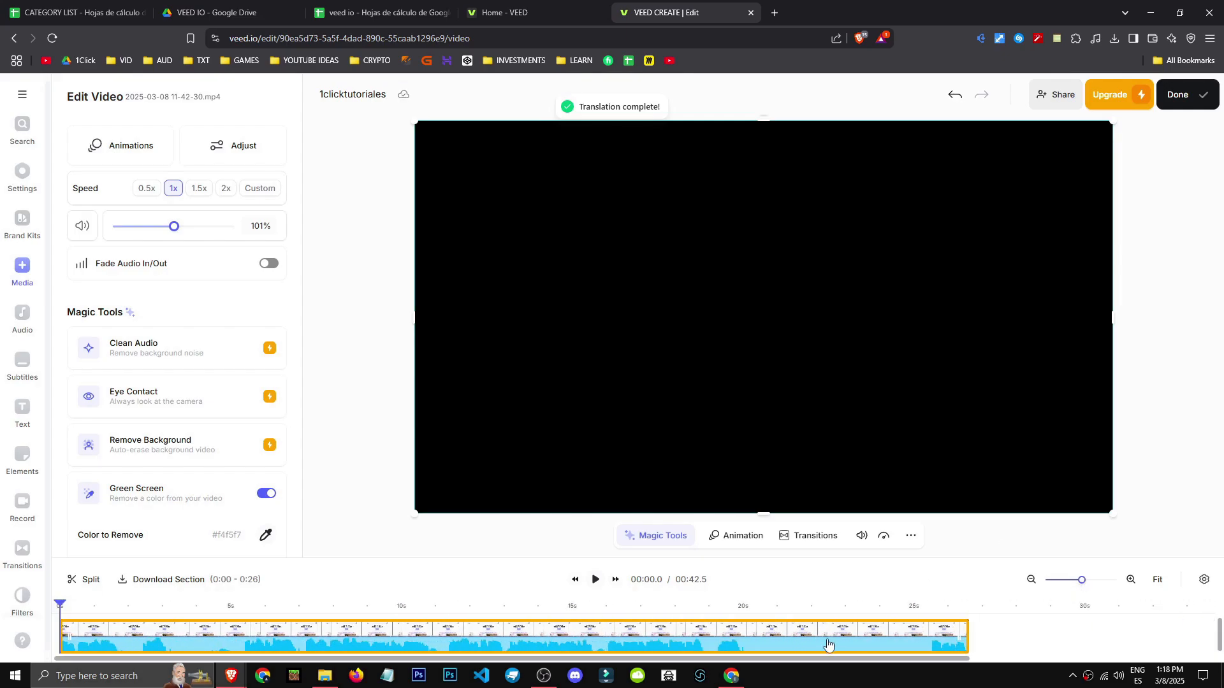
click(913, 607)
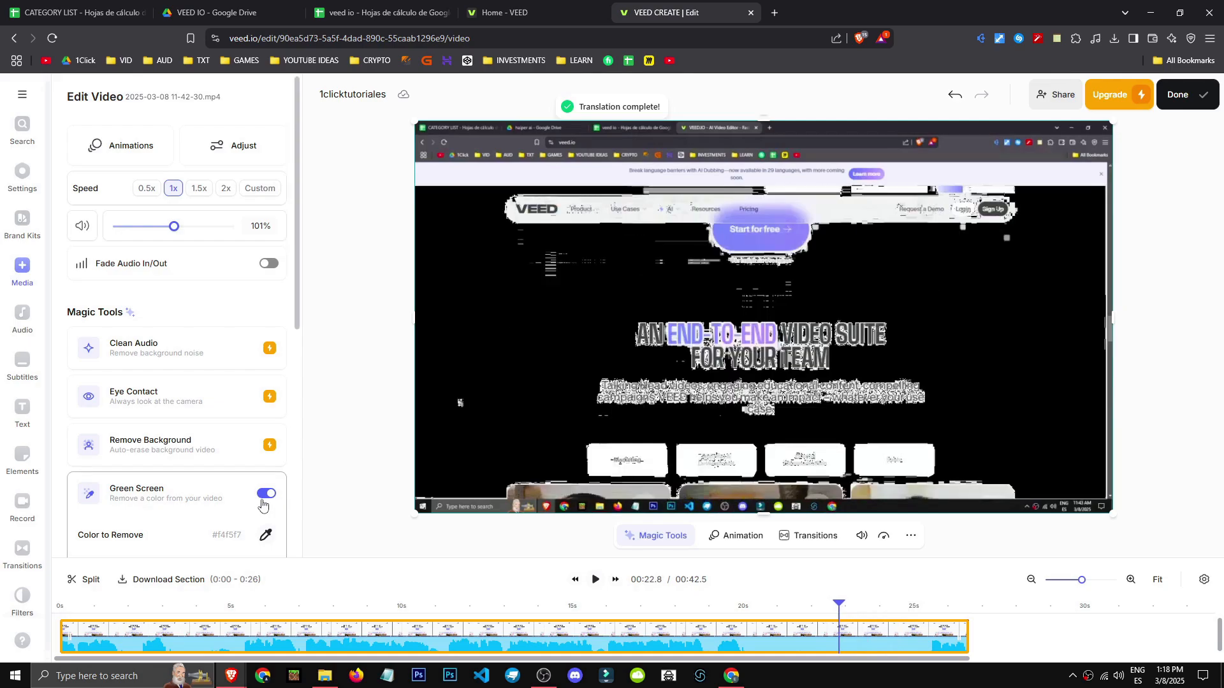
click(266, 493)
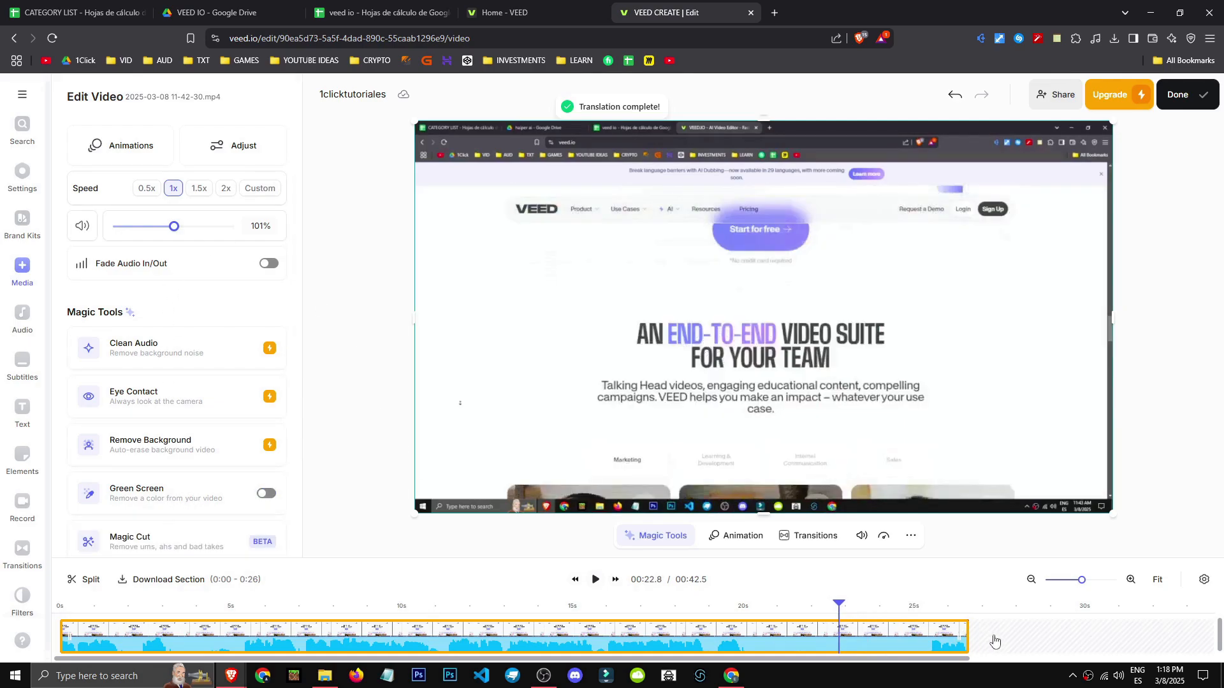
- Try Remove Silences on the first website clip, scrub through the shortened segments, and undo the cuts
scroll(179, 472, down, 4)
scroll(179, 472, up, 1)
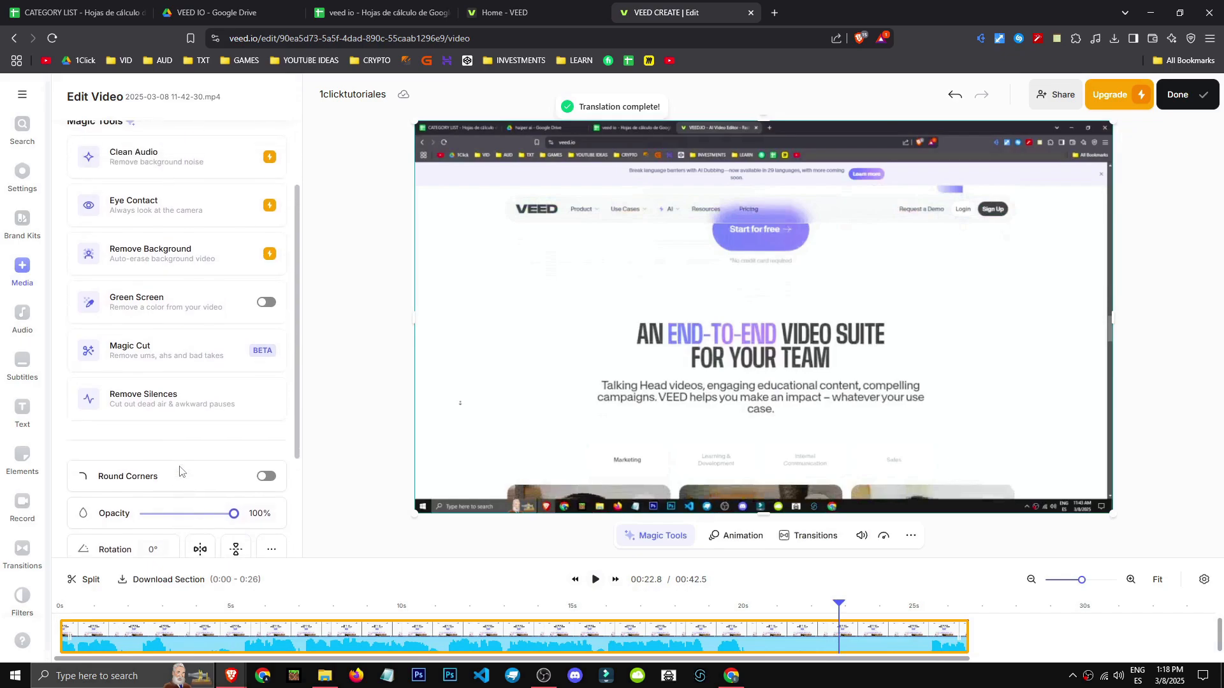
key(ctrl+z)
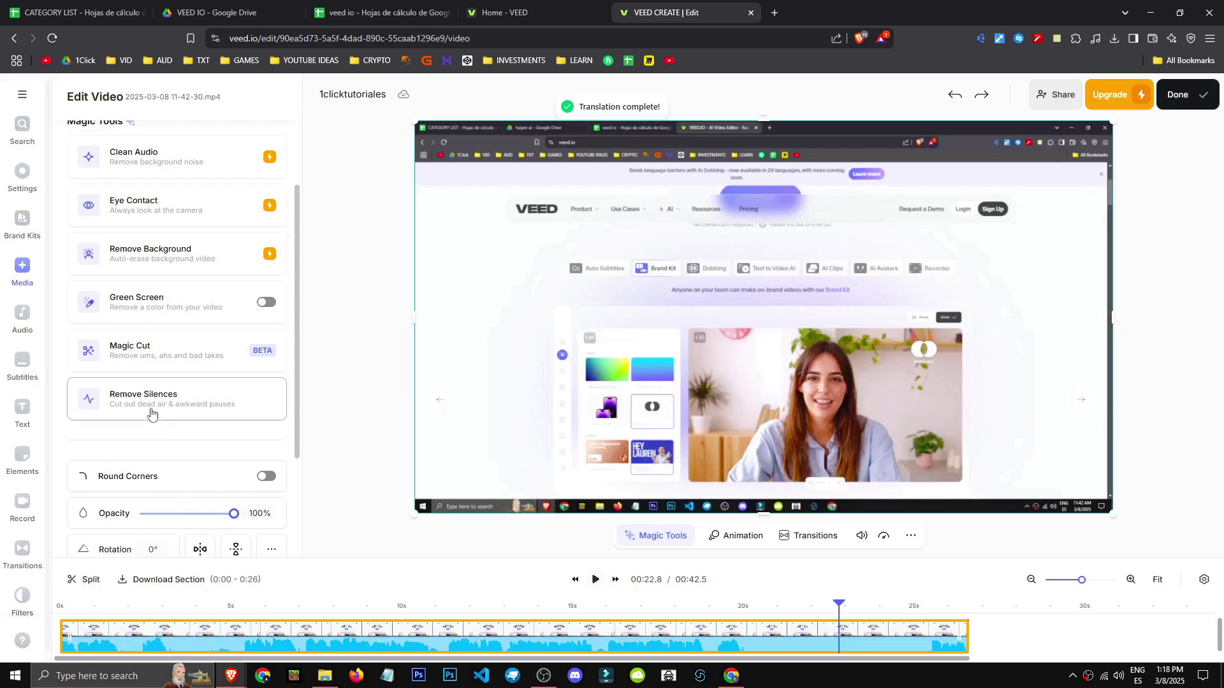
click(151, 415)
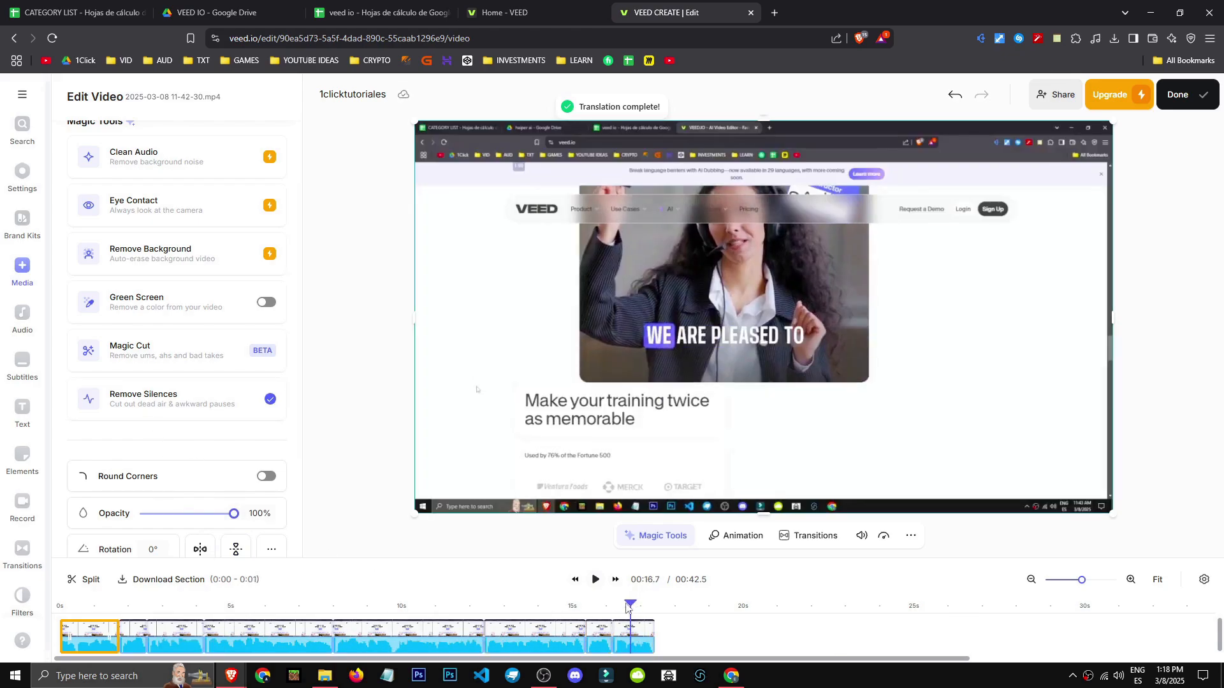
drag(629, 607, 492, 613)
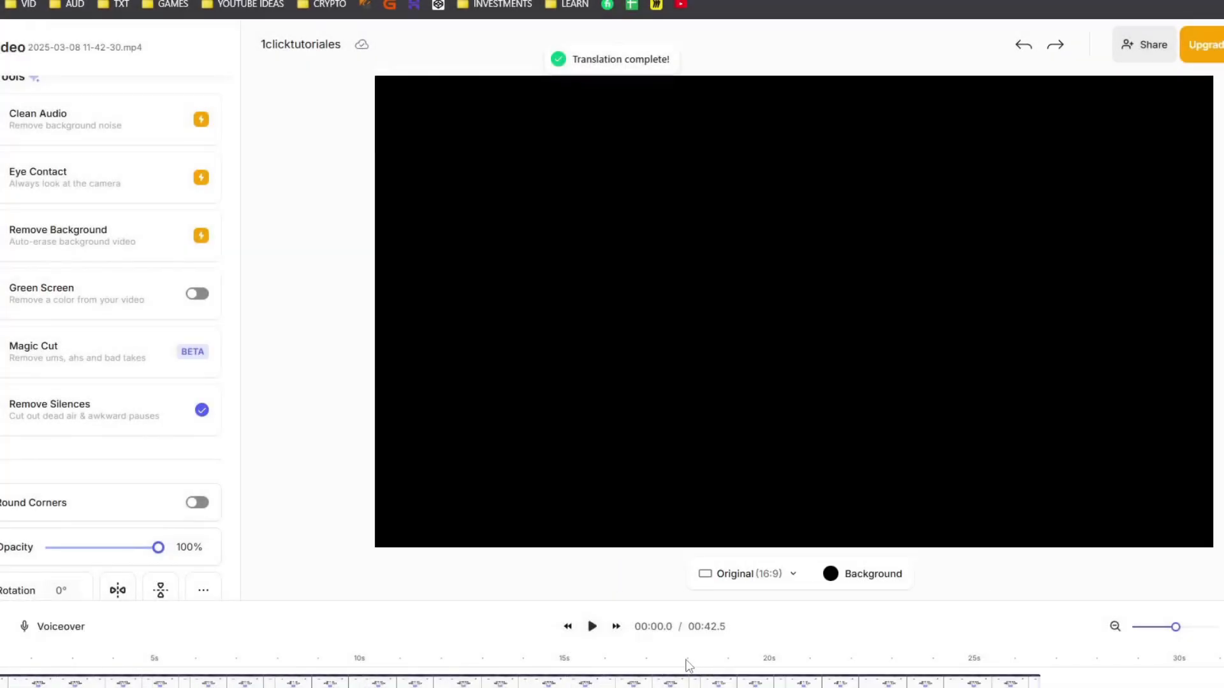
click(678, 660)
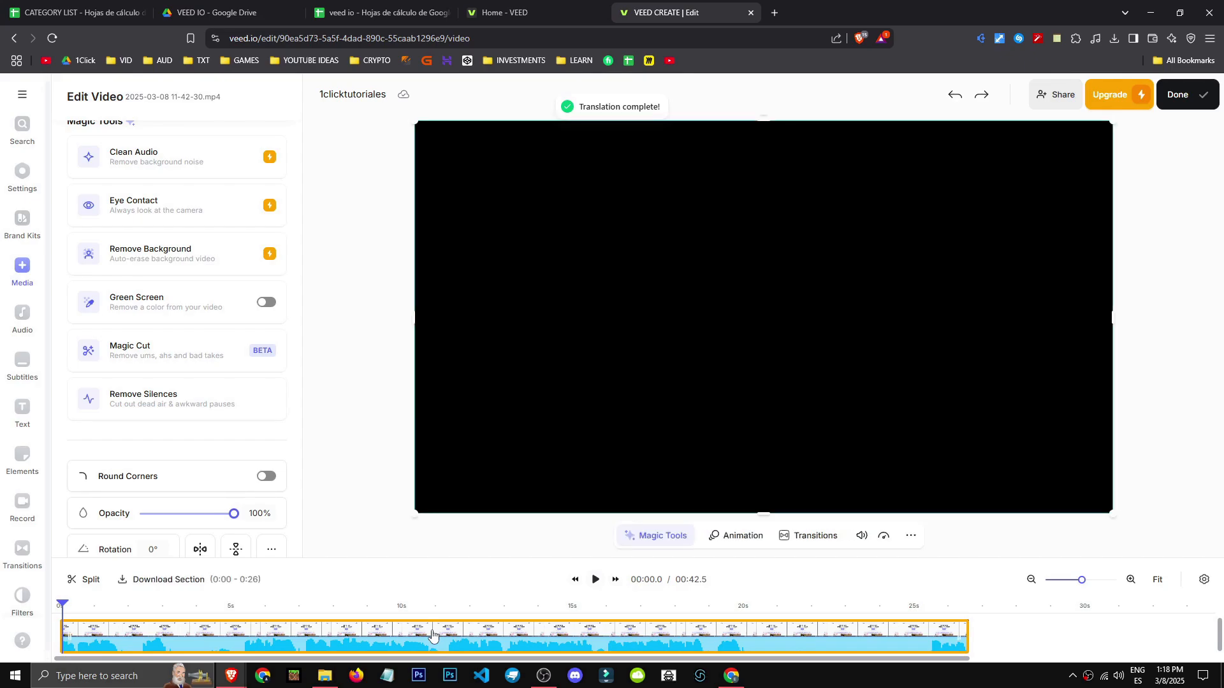
- Read the Magic Cut requirements for speech, audio and clip length, and try Magic Cut on the first website clip
click(427, 610)
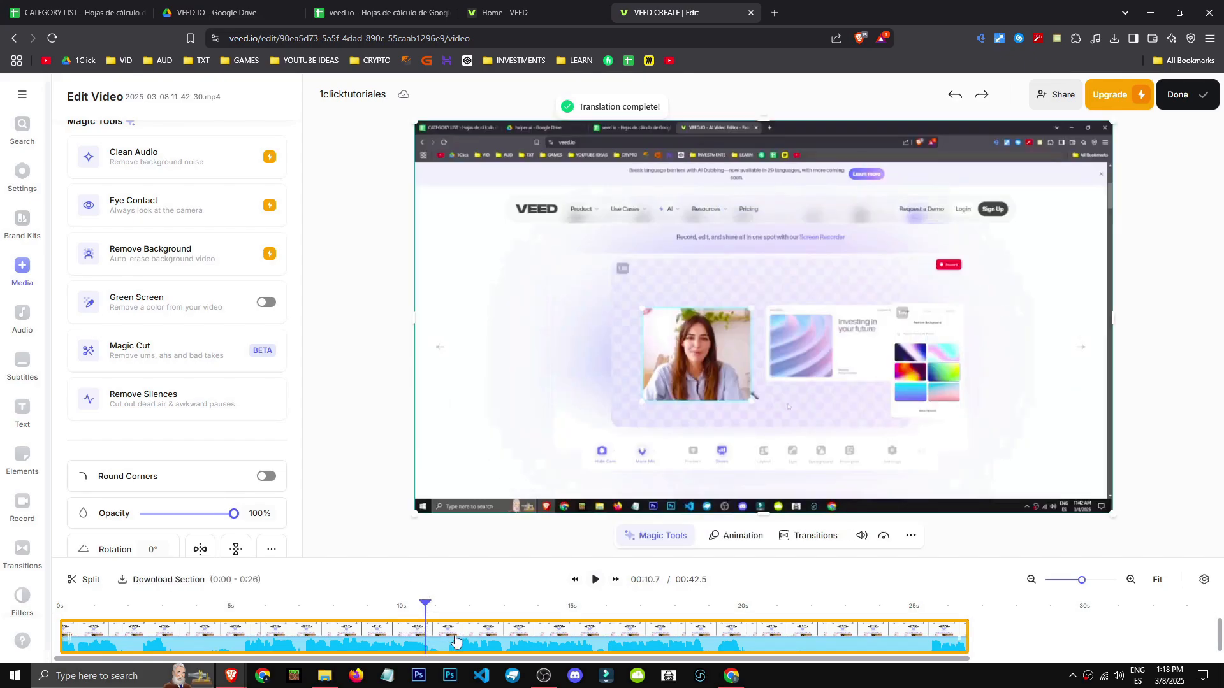
click(151, 367)
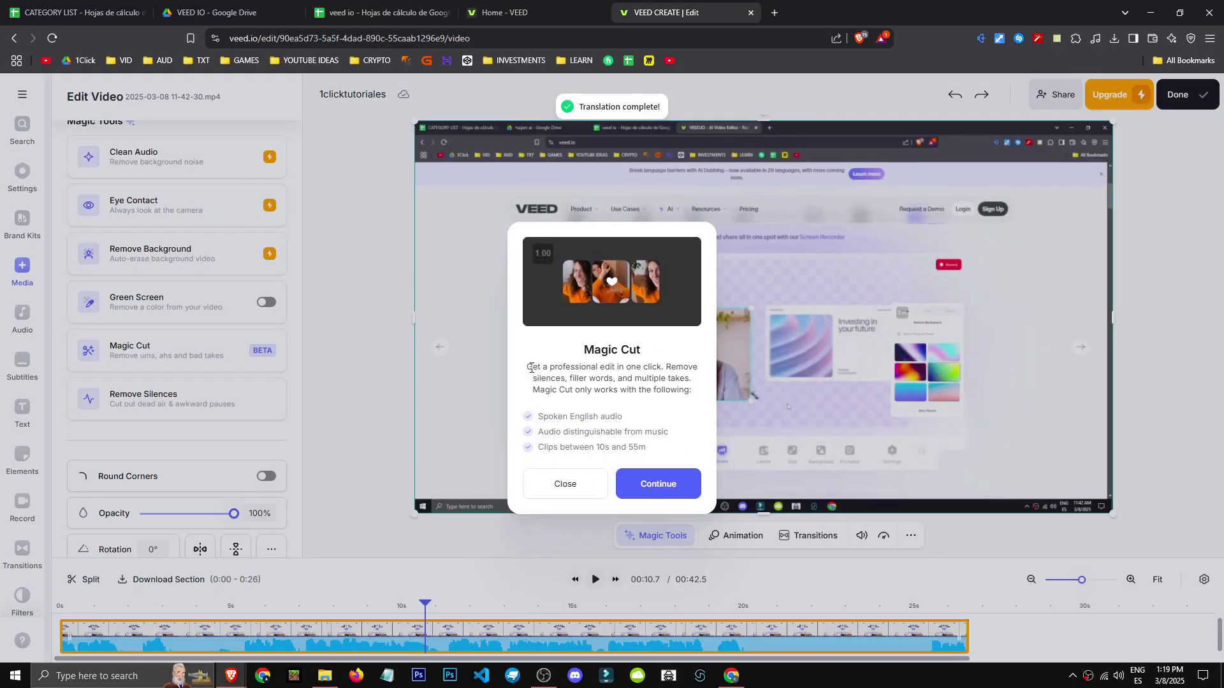
drag(532, 367, 629, 407)
click(628, 420)
double_click(646, 422)
click(608, 428)
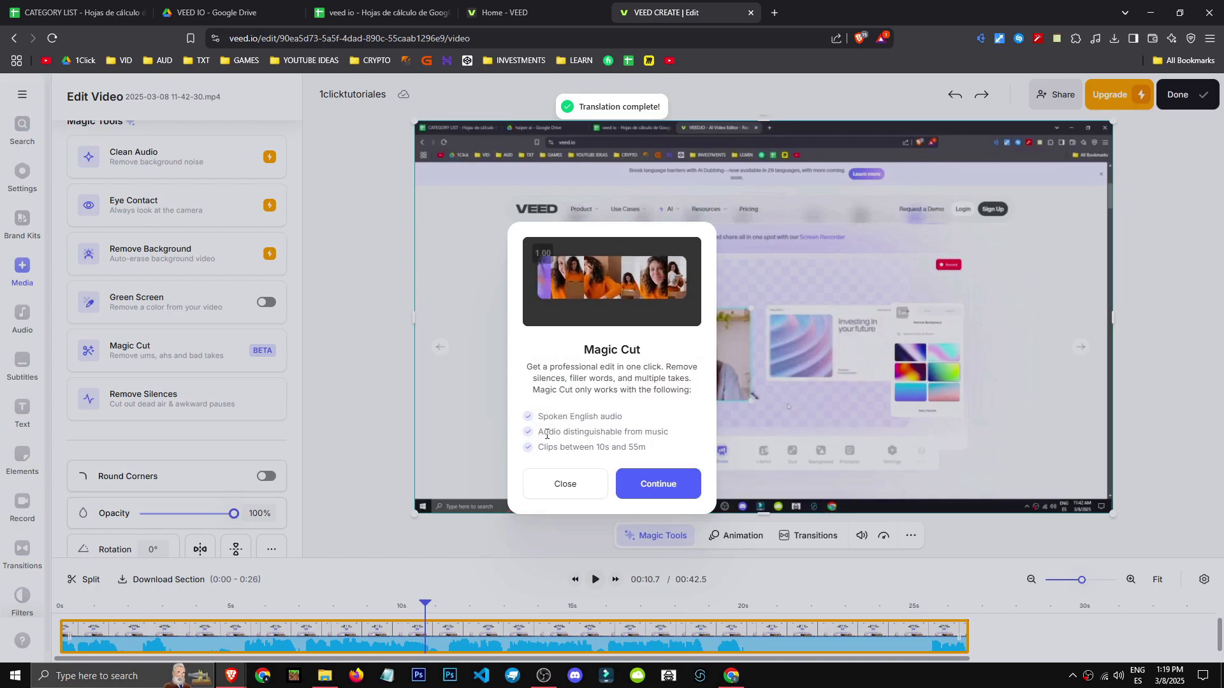
drag(539, 432, 662, 434)
click(606, 456)
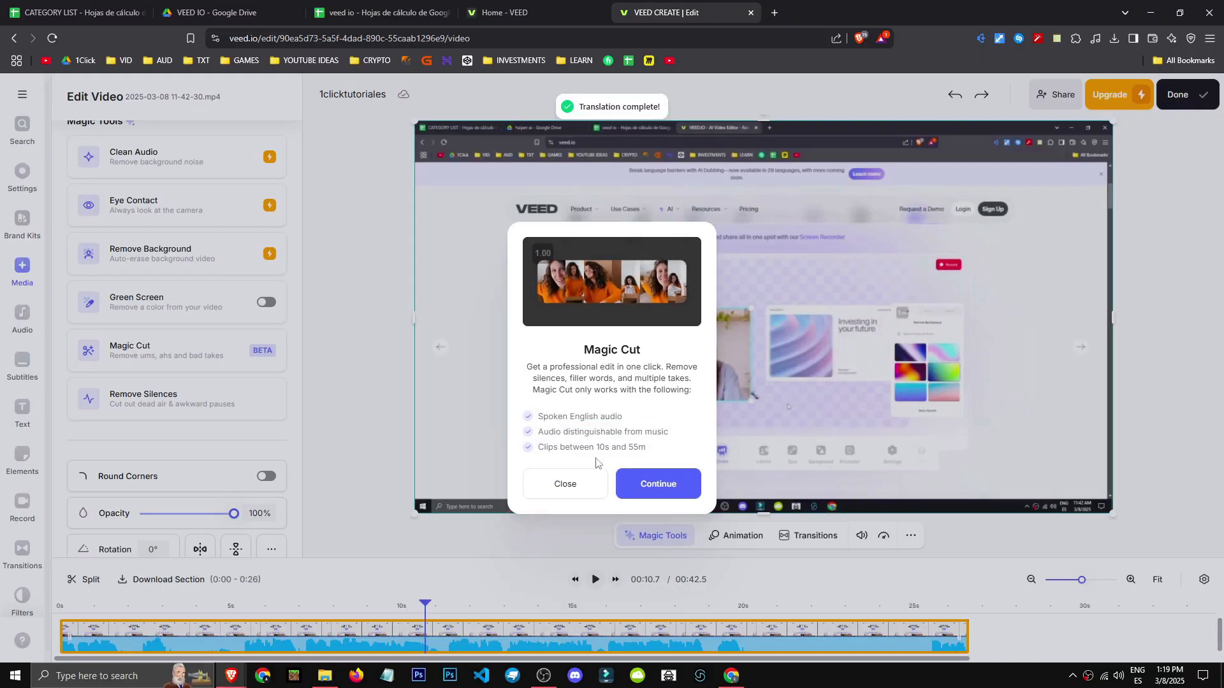
click(638, 484)
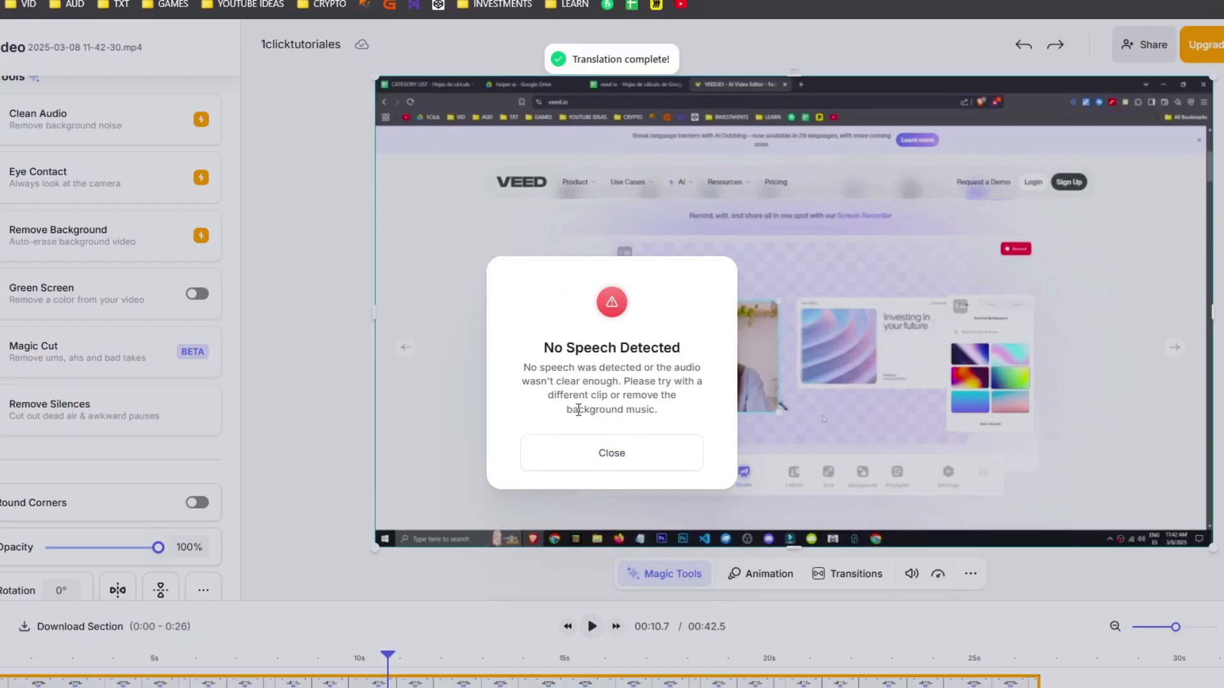
click(577, 454)
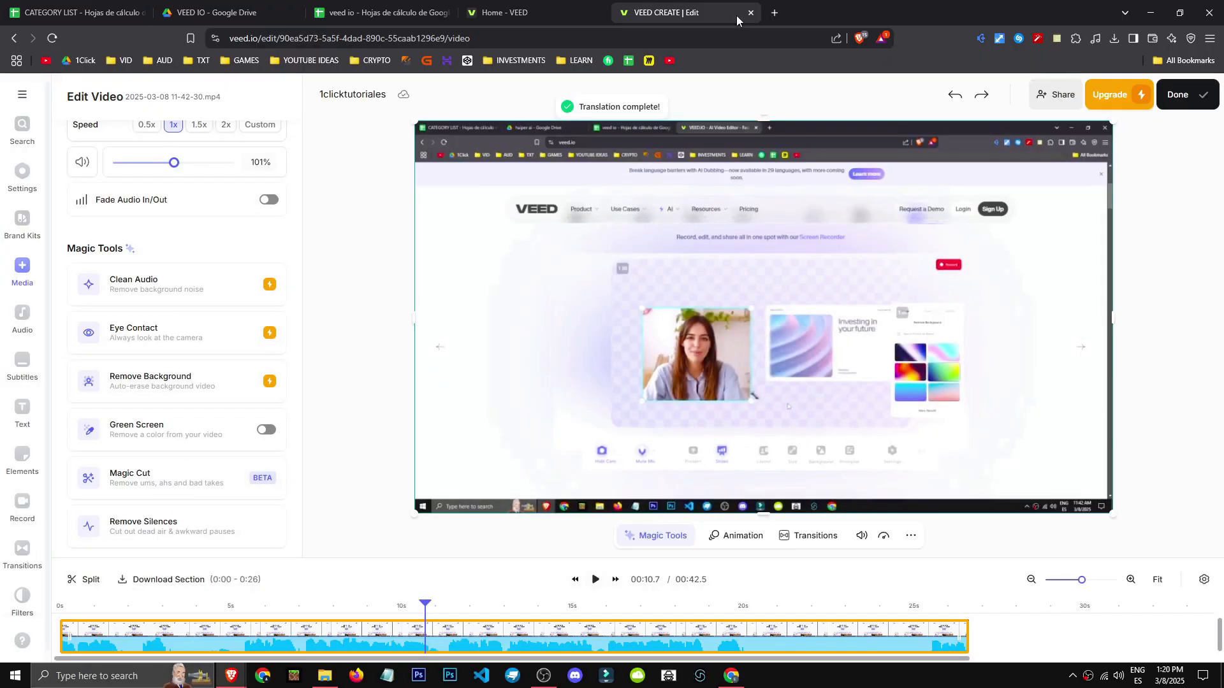
- Apply Clean Audio to the first website clip, play it from about 8 s, and compare the sound with cleaning off
scroll(65, 465, up, 1)
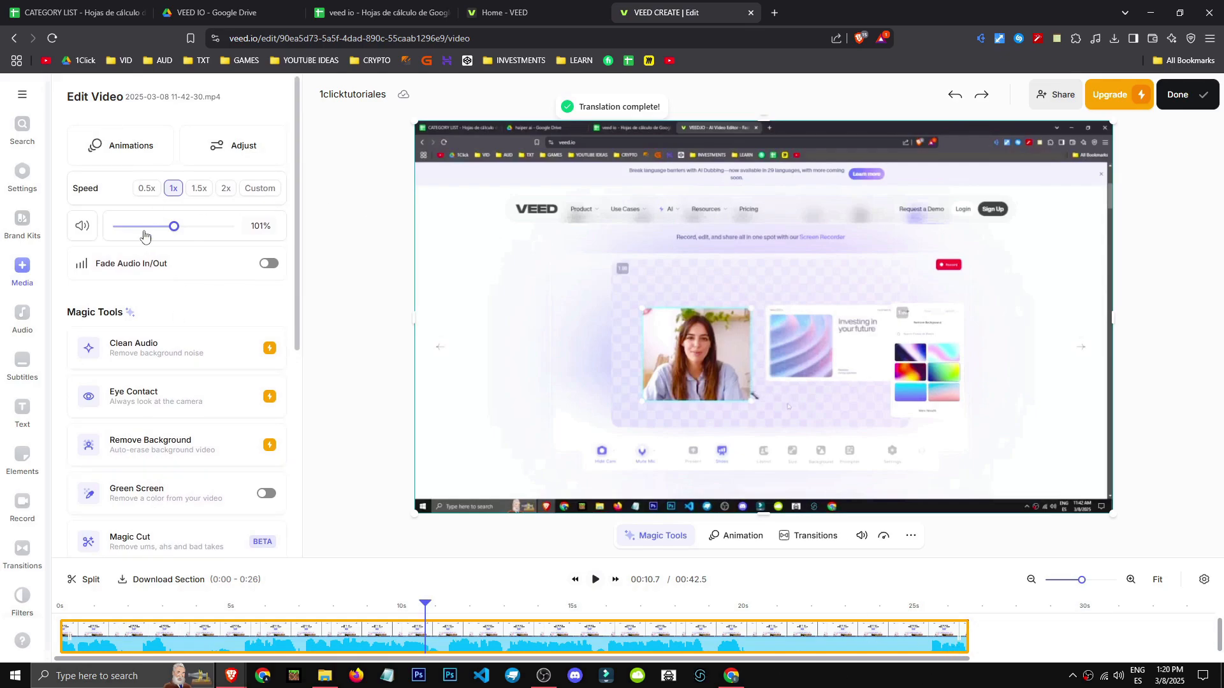
click(188, 360)
click(340, 611)
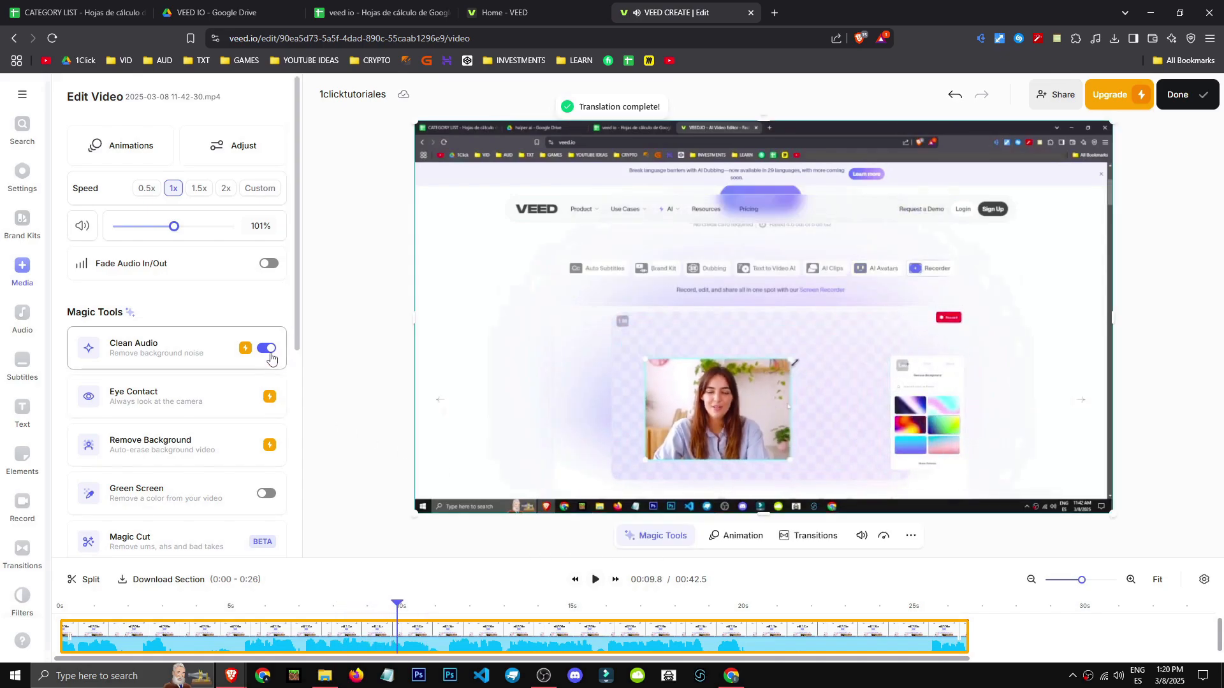
click(323, 599)
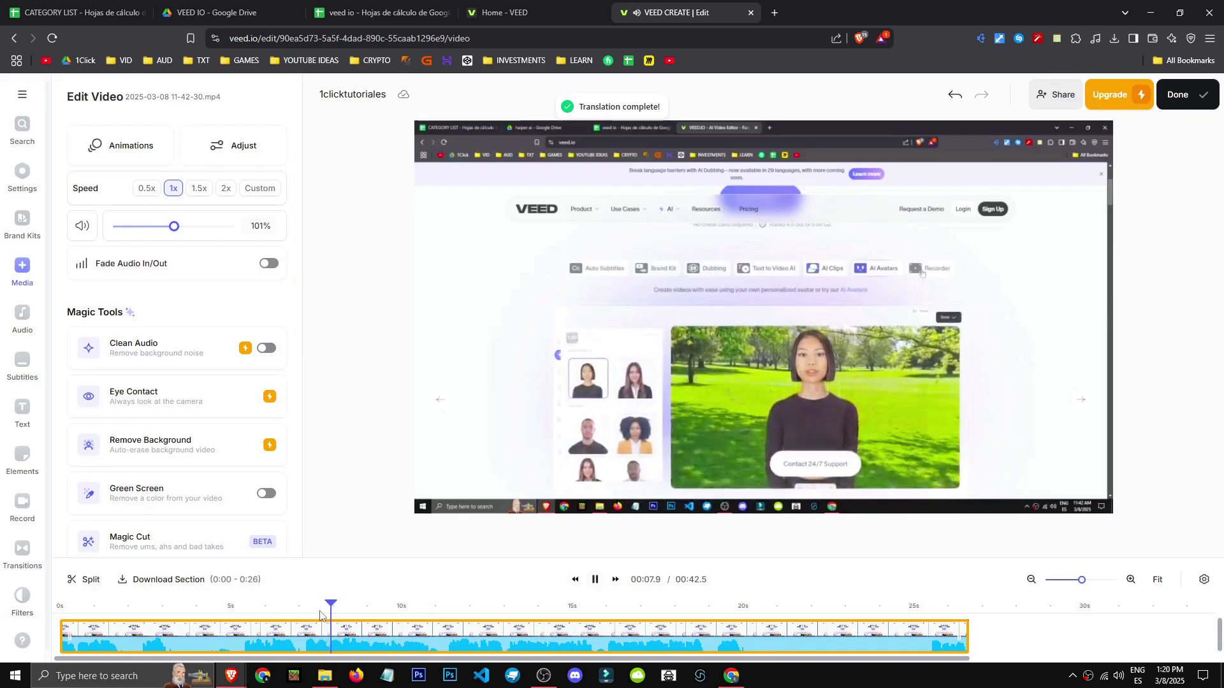
key(space)
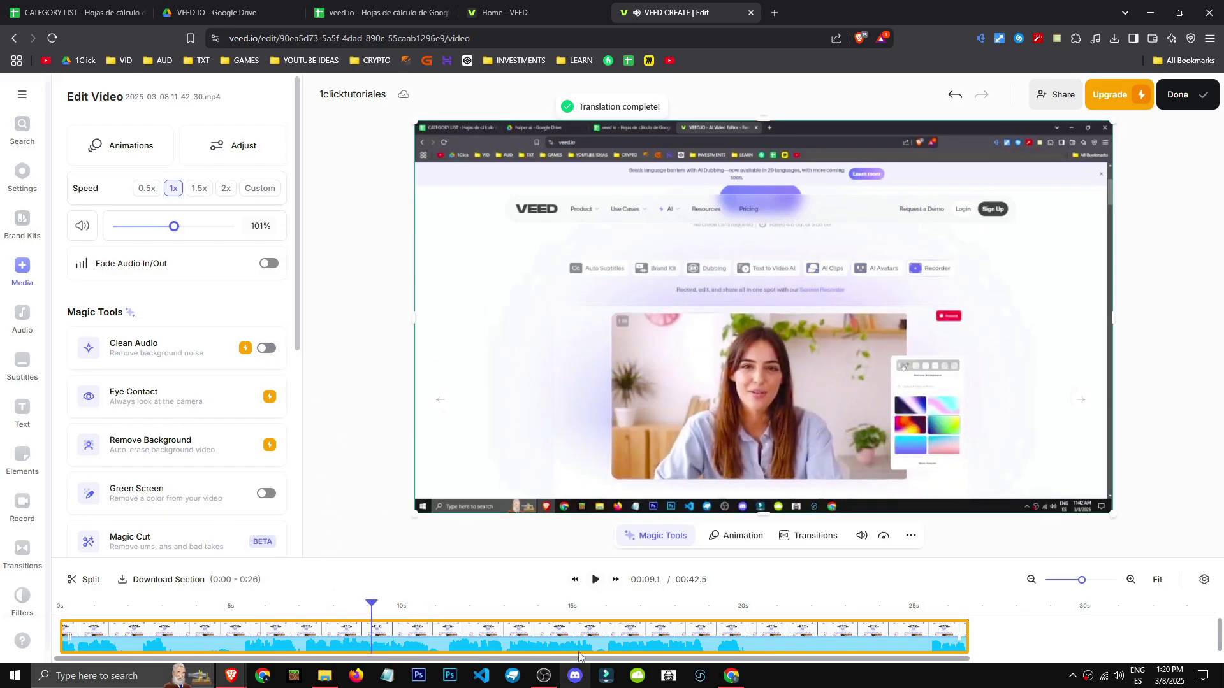
- Play the first website clip from about 14 s, switching Clean Audio on and back off to compare the sound
click(537, 611)
click(537, 611)
click(268, 349)
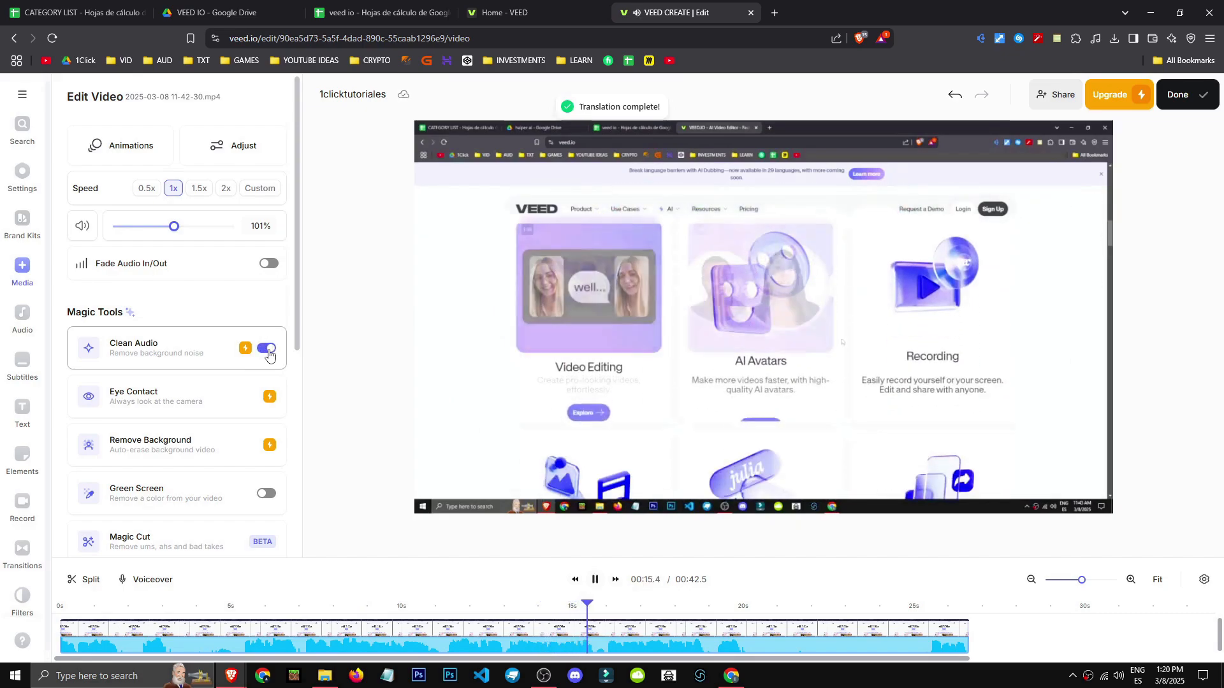
click(269, 352)
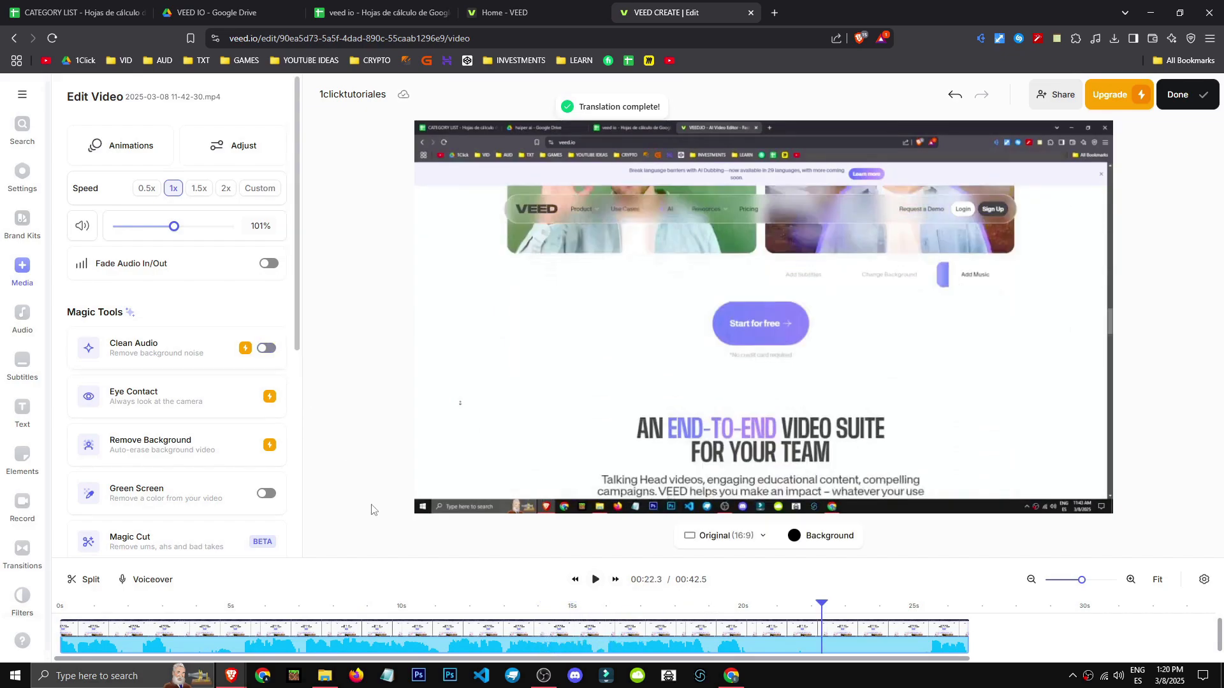
- Switch from the video editor to OBS Studio and open the filters of the MIC source
click(501, 607)
drag(272, 609, 370, 644)
click(831, 644)
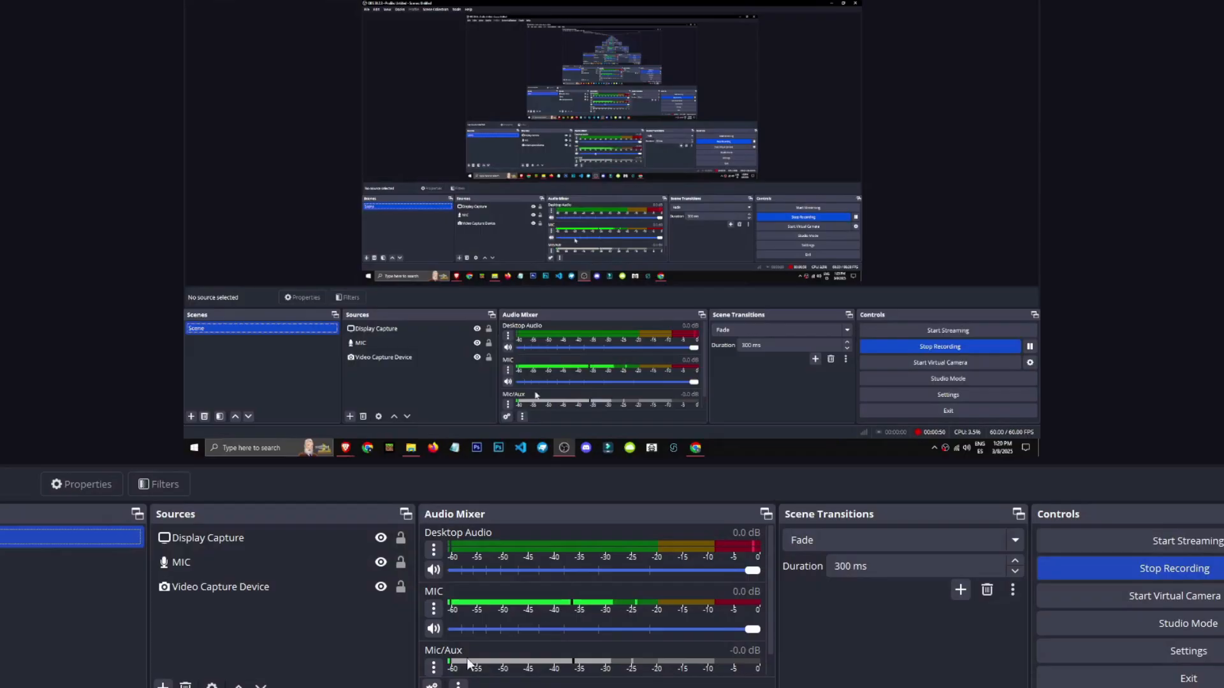
right_click(287, 529)
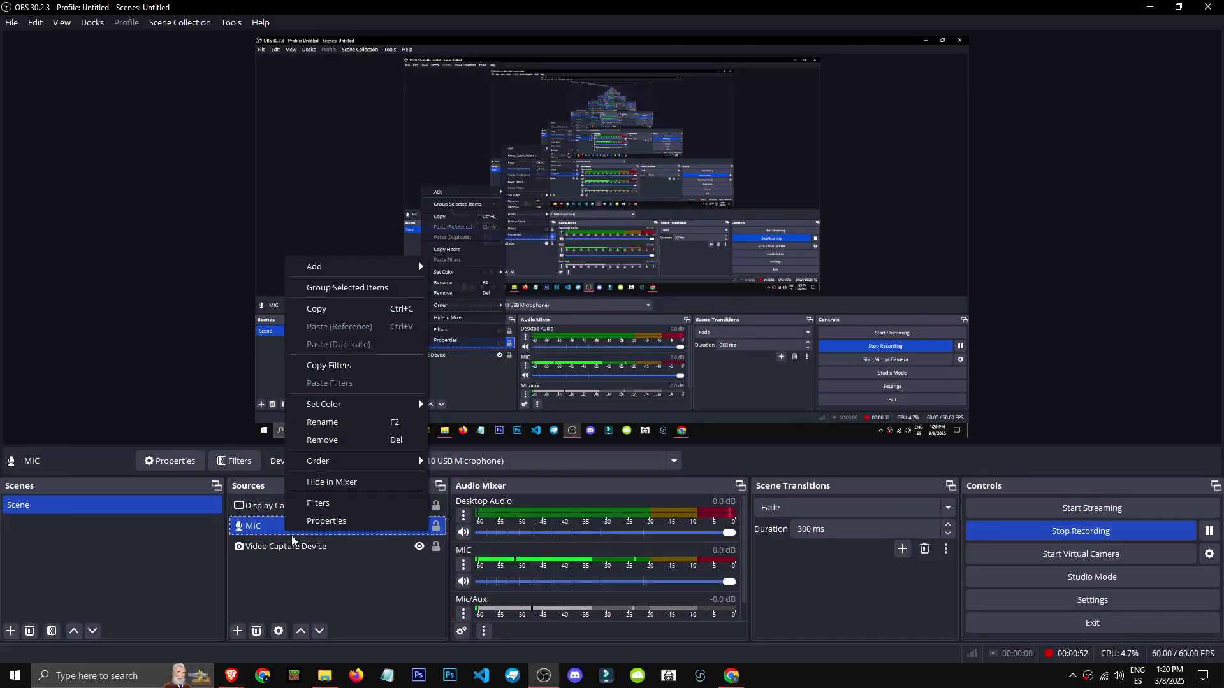
click(318, 503)
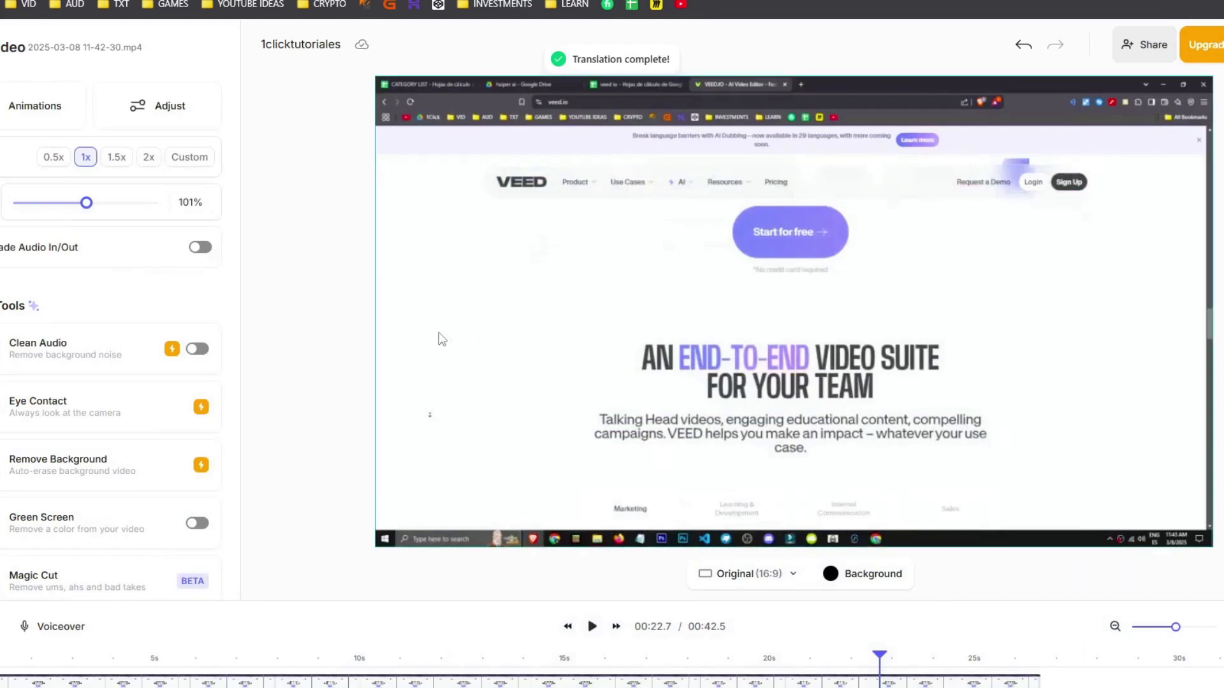
- Look over the remaining Edit Video options and scrub the first website clip back from about 9 s
scroll(150, 497, down, 5)
click(326, 665)
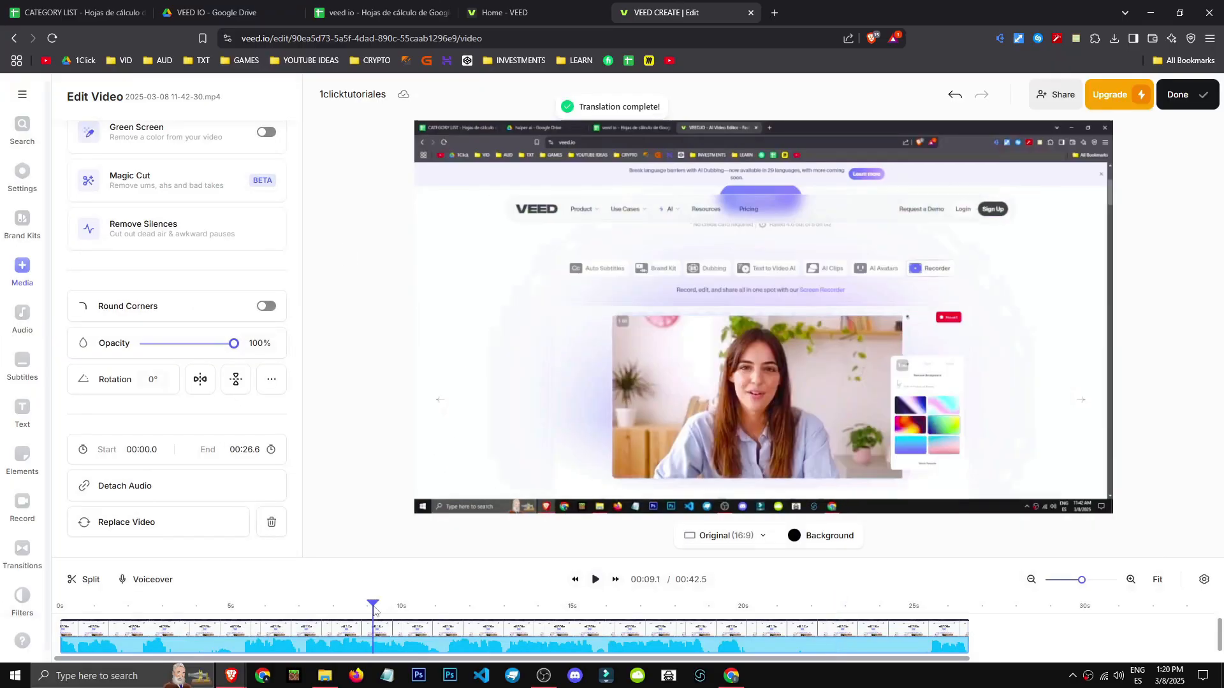
drag(375, 610, 247, 613)
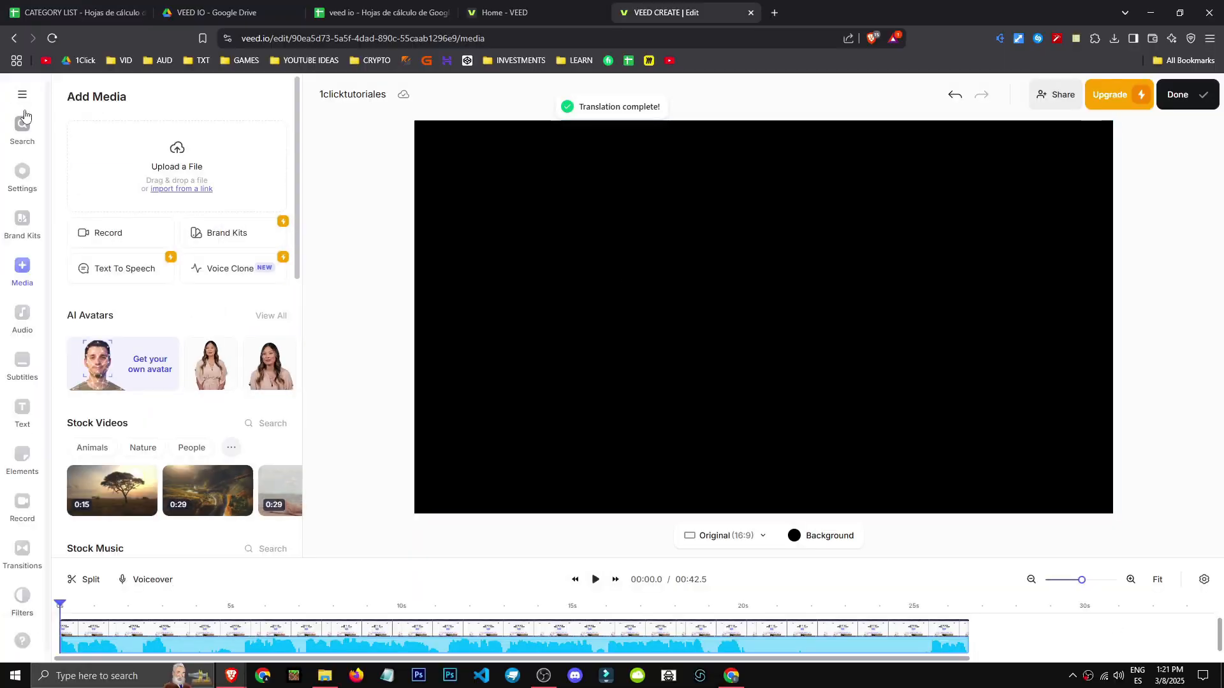
- Search the editor's tools for "avata" and open Avatars
click(24, 121)
text(a)
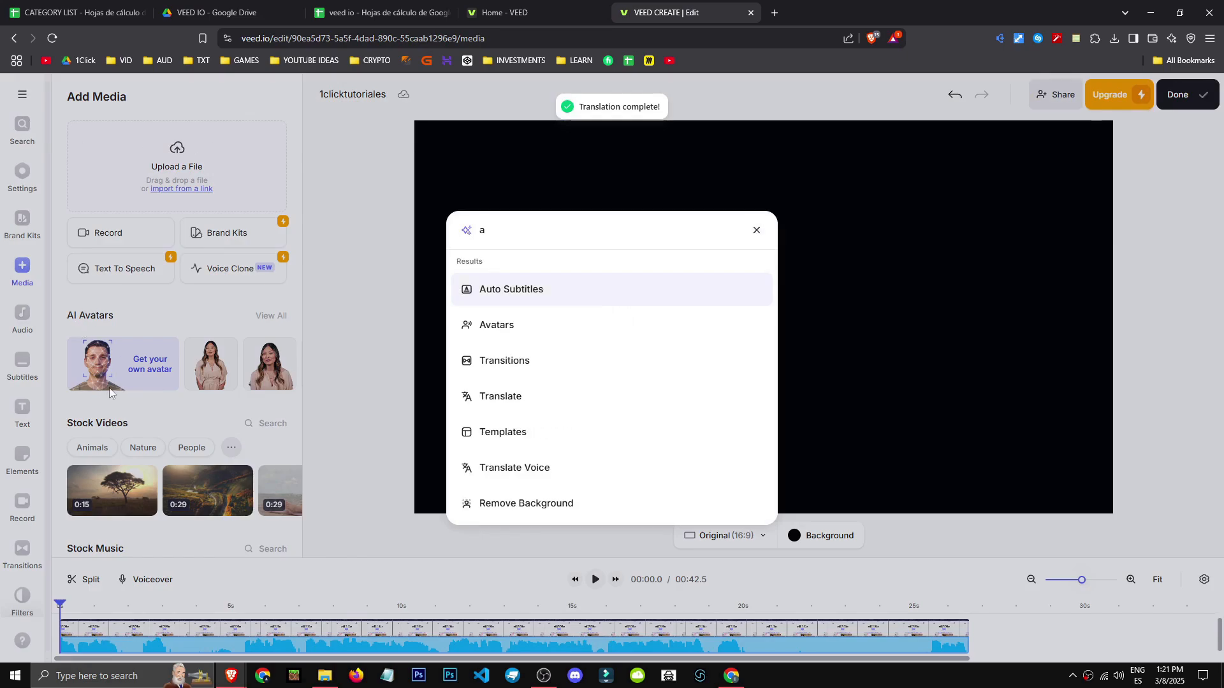
text(vata)
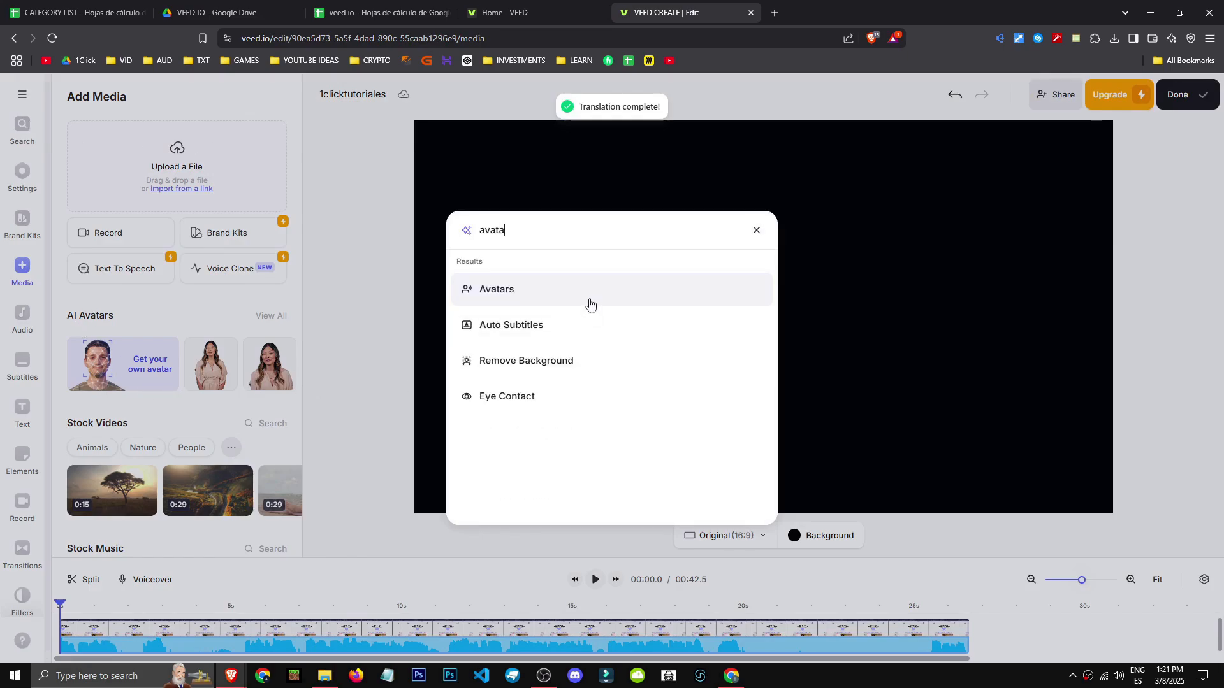
click(547, 293)
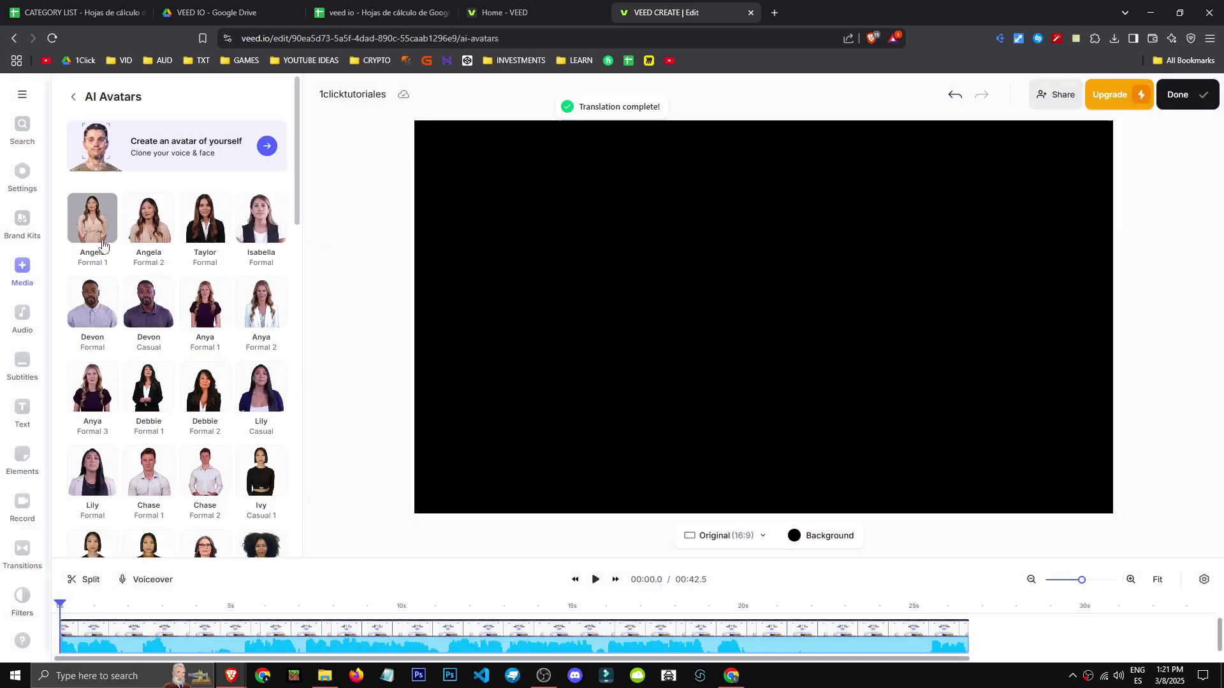
- Return the playhead to the start and play the first website clip until about 1.6 s
click(109, 610)
drag(113, 613, 59, 611)
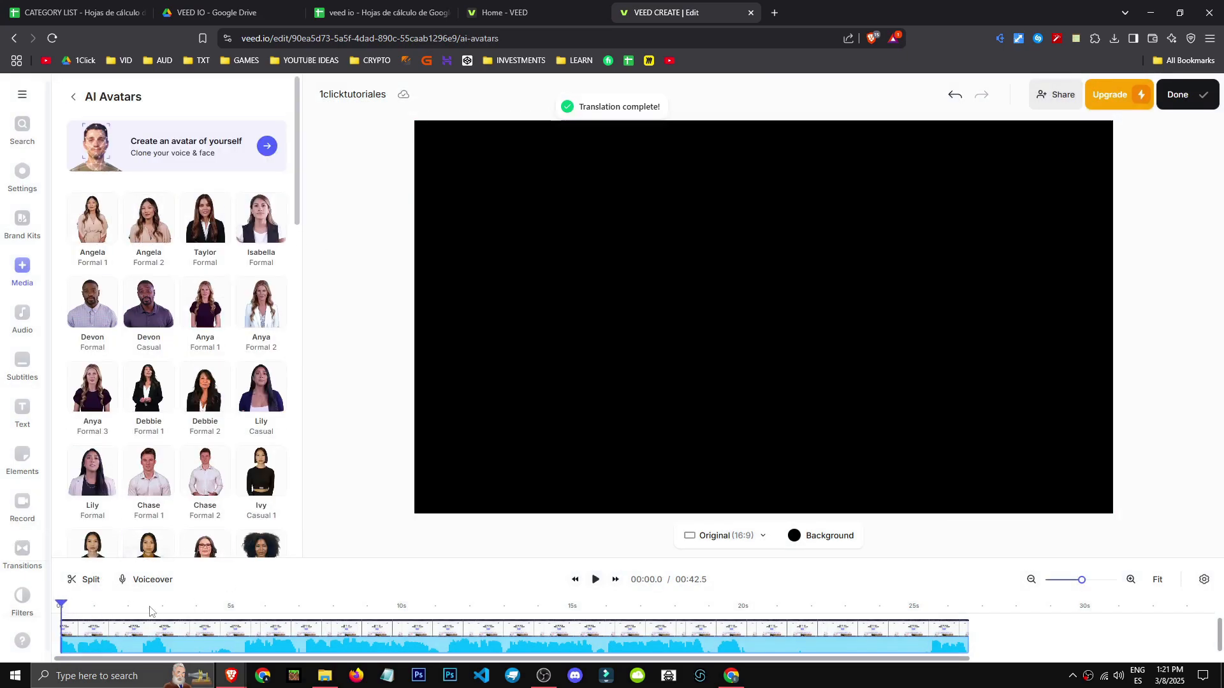
key(space)
key(space)
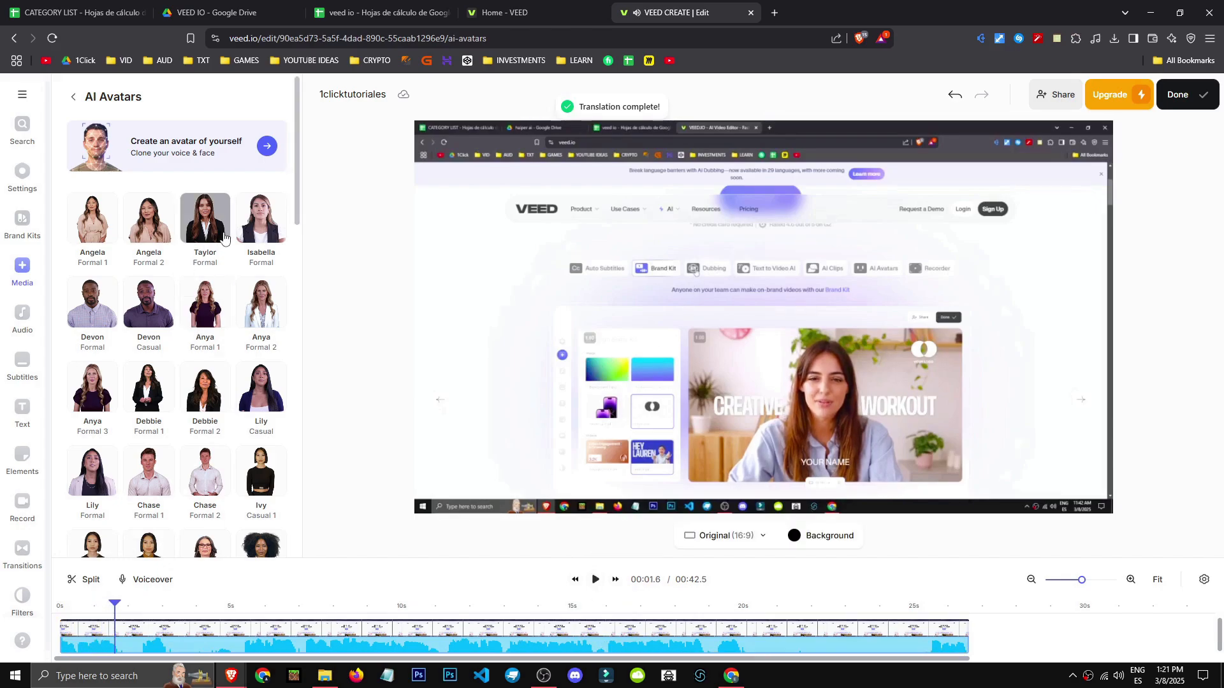
- Choose the Lily (Casual) avatar and set its language to Spanish (ES)
scroll(223, 408, down, 2)
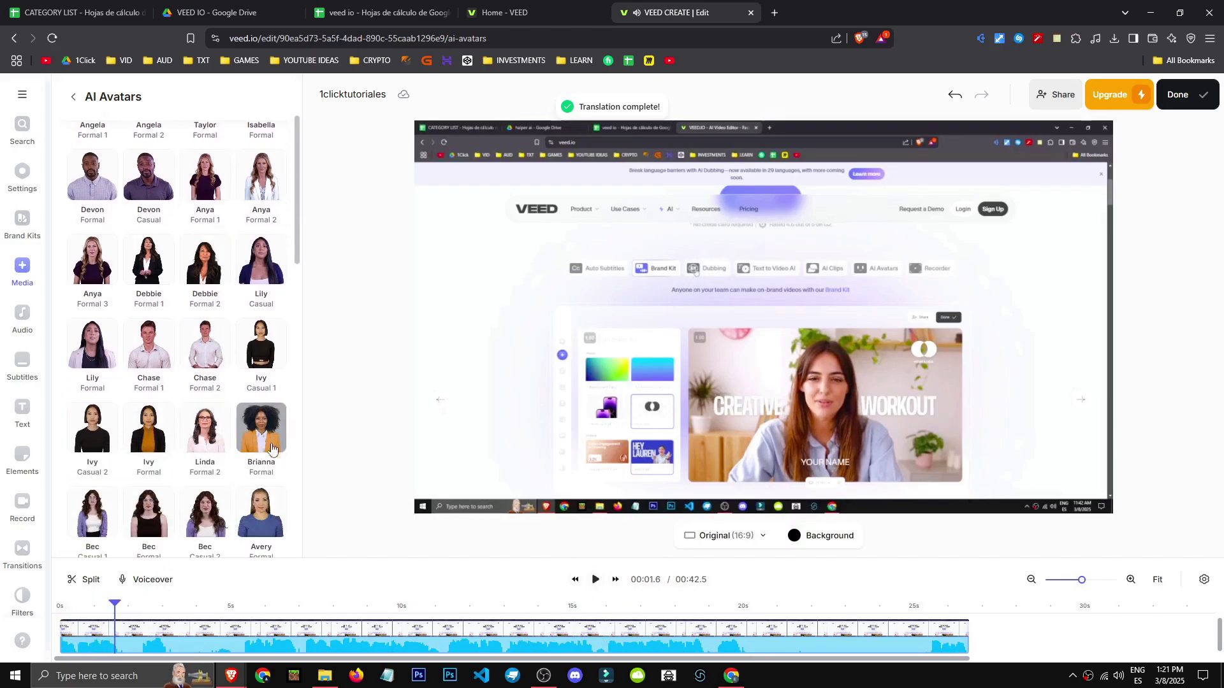
scroll(153, 510, down, 3)
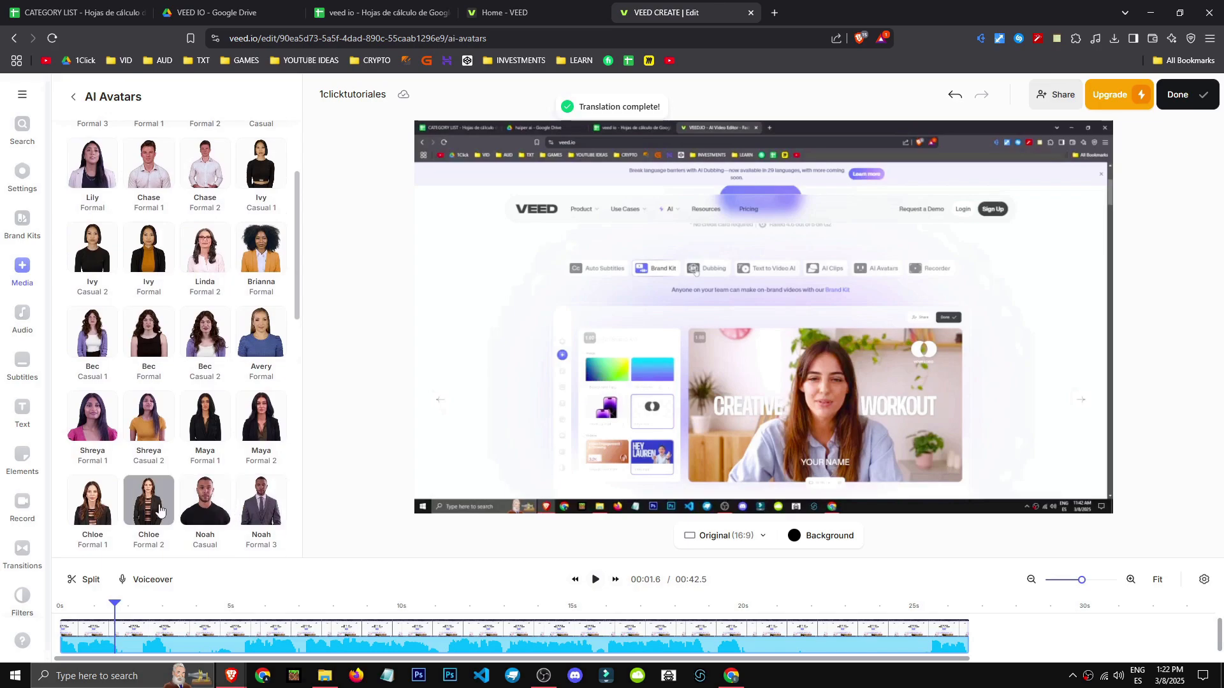
scroll(274, 446, up, 5)
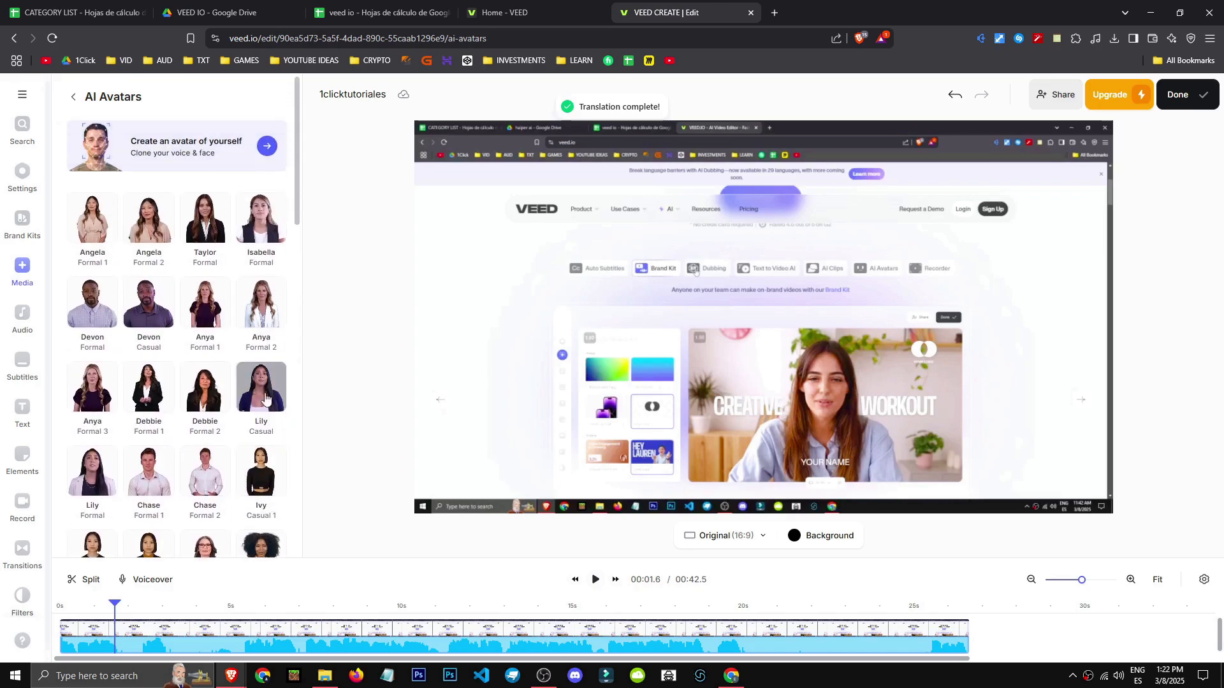
click(263, 392)
text(espan)
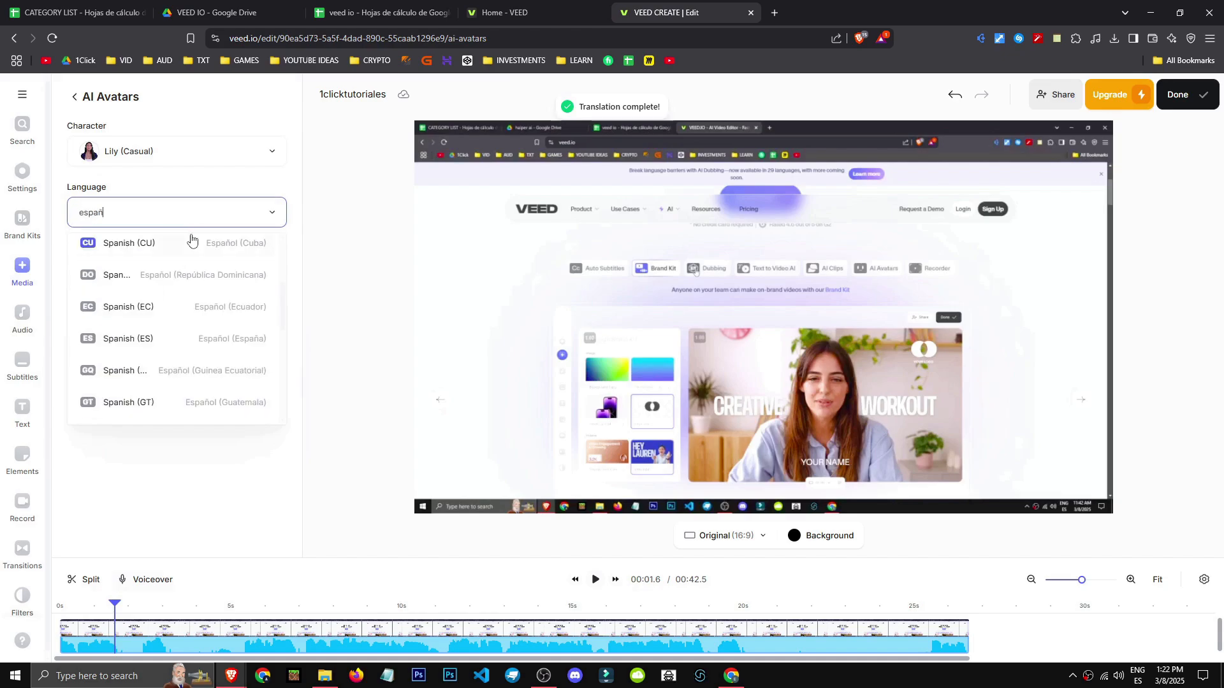
key(BackSpace)
text(ña)
click(193, 246)
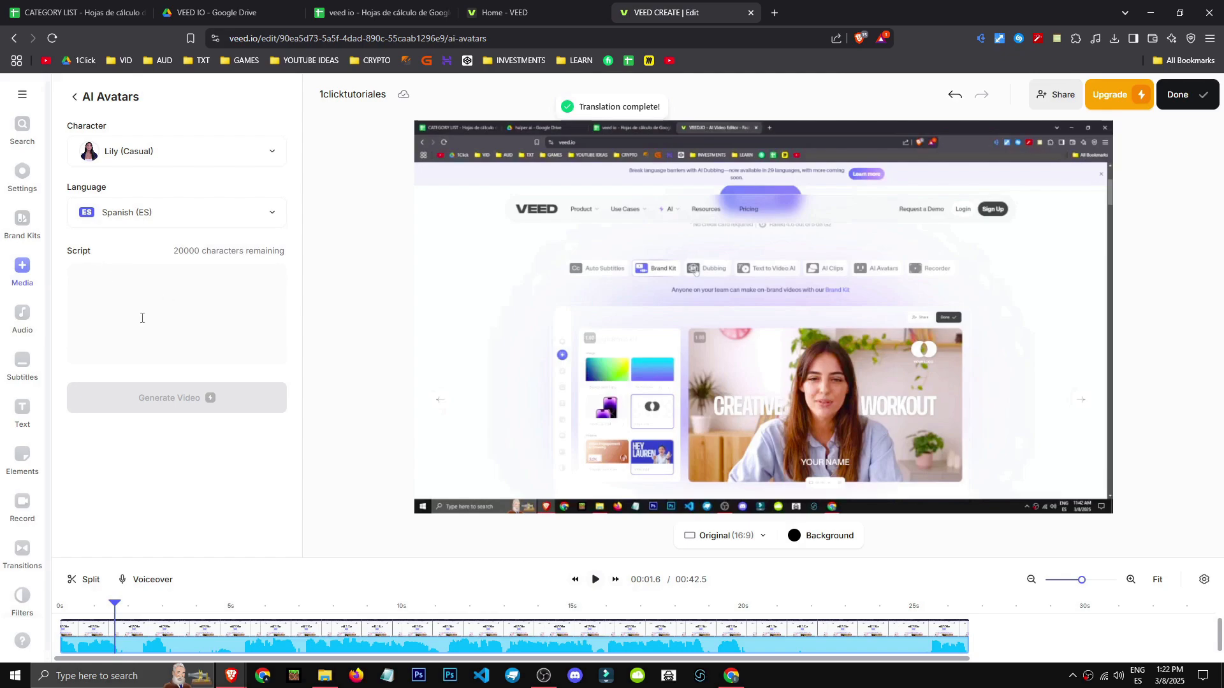
- Enter the avatar script "hola muy buenas tardes seguidores y seguidoras" and generate the video
click(148, 648)
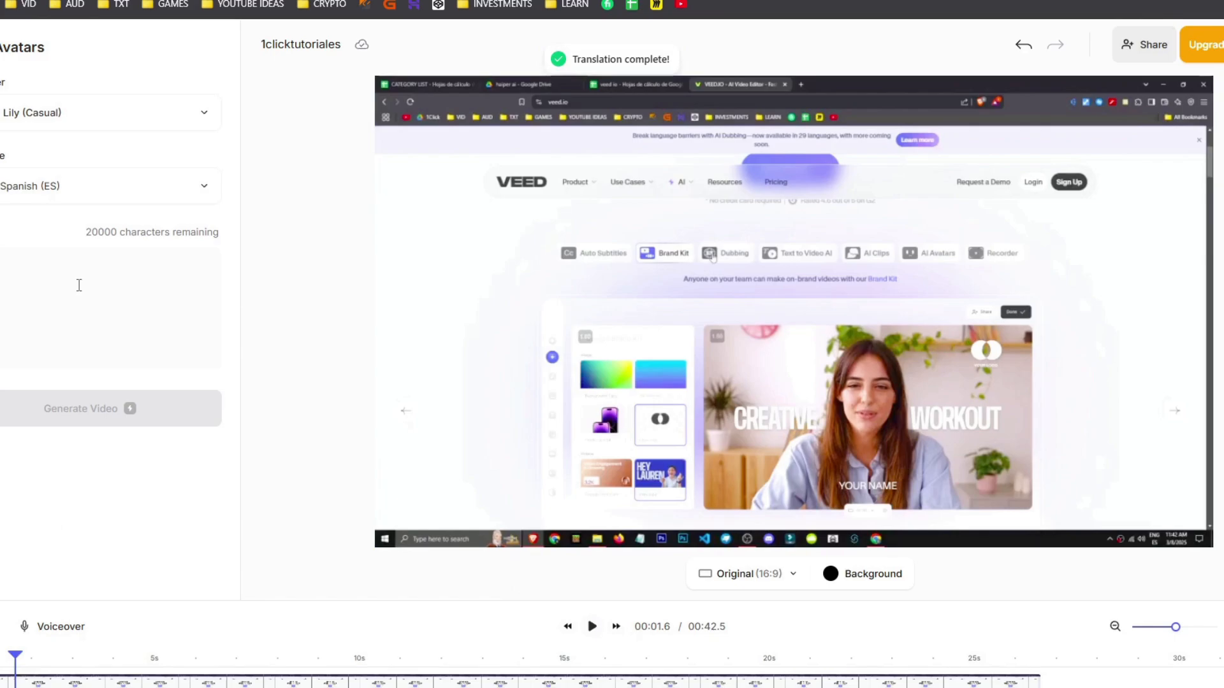
click(79, 285)
text(muy buenas tardes seguidores y seguidoras)
click(159, 411)
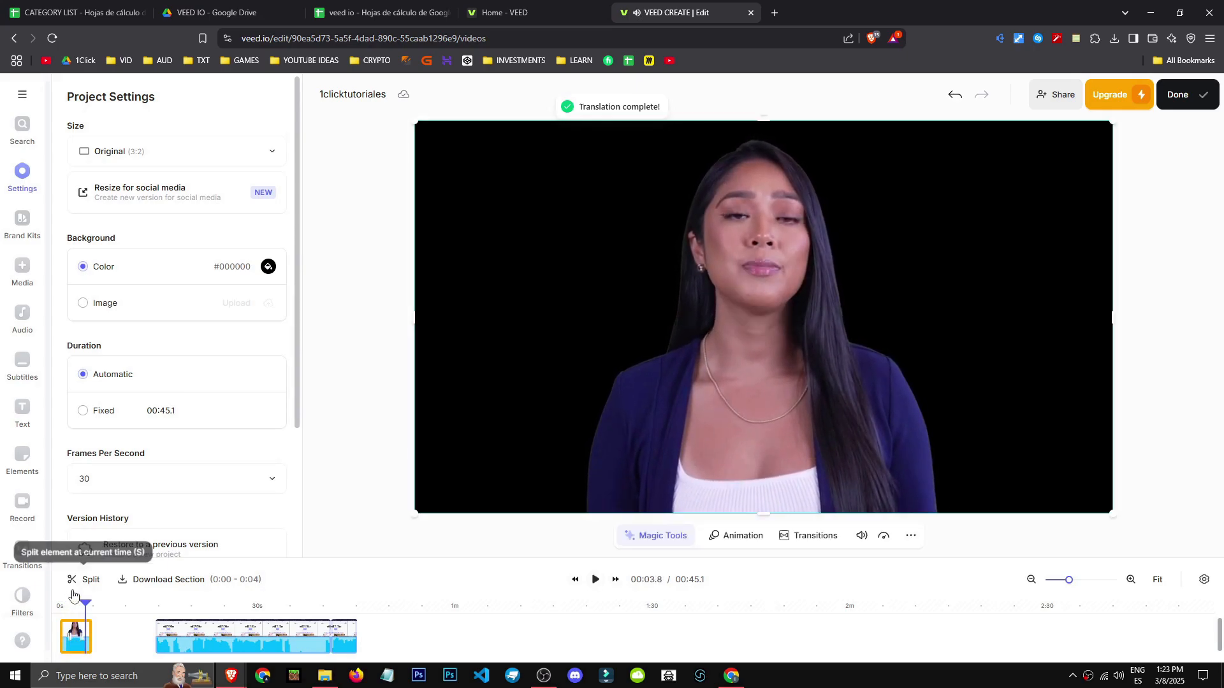
- Try the YouTube Short (9:16) project size, switch its overlay off, and return to the Original size
scroll(164, 350, down, 3)
scroll(168, 382, up, 3)
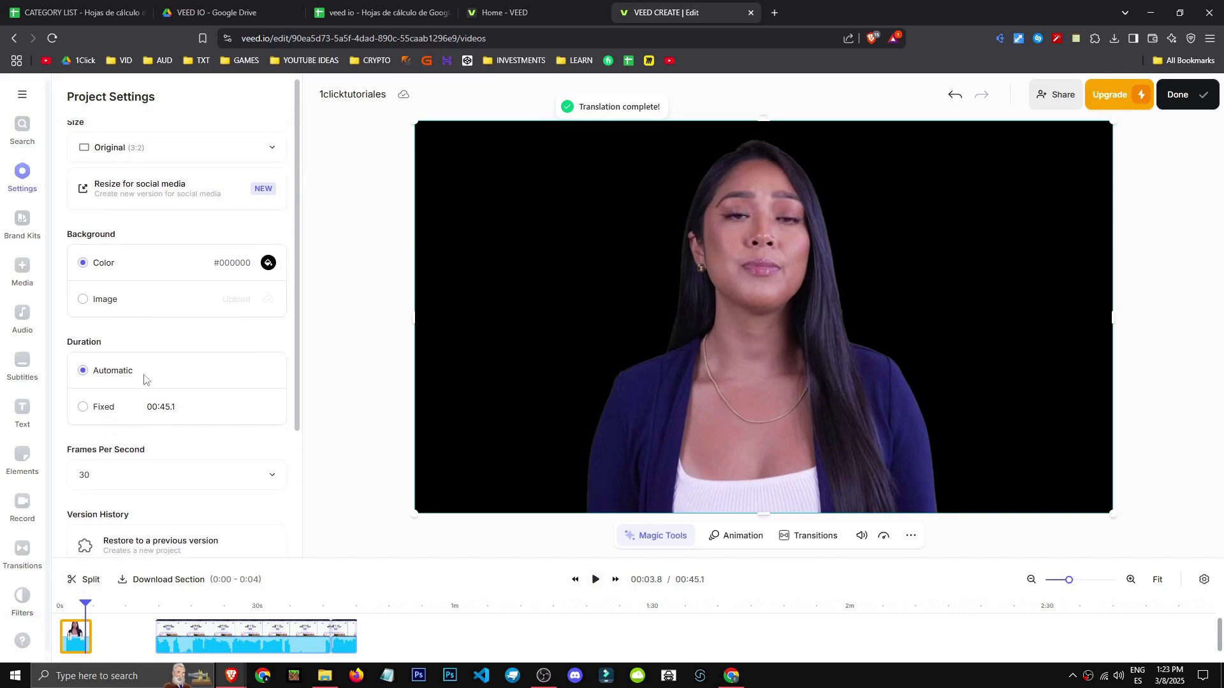
click(150, 163)
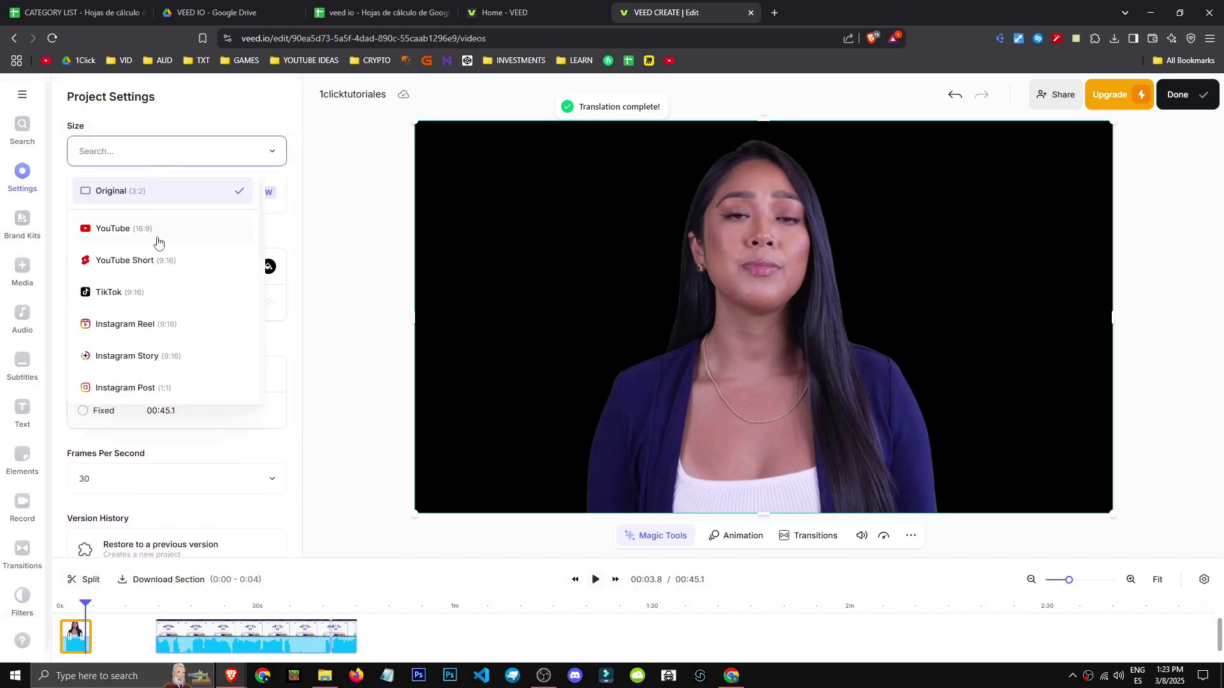
click(169, 263)
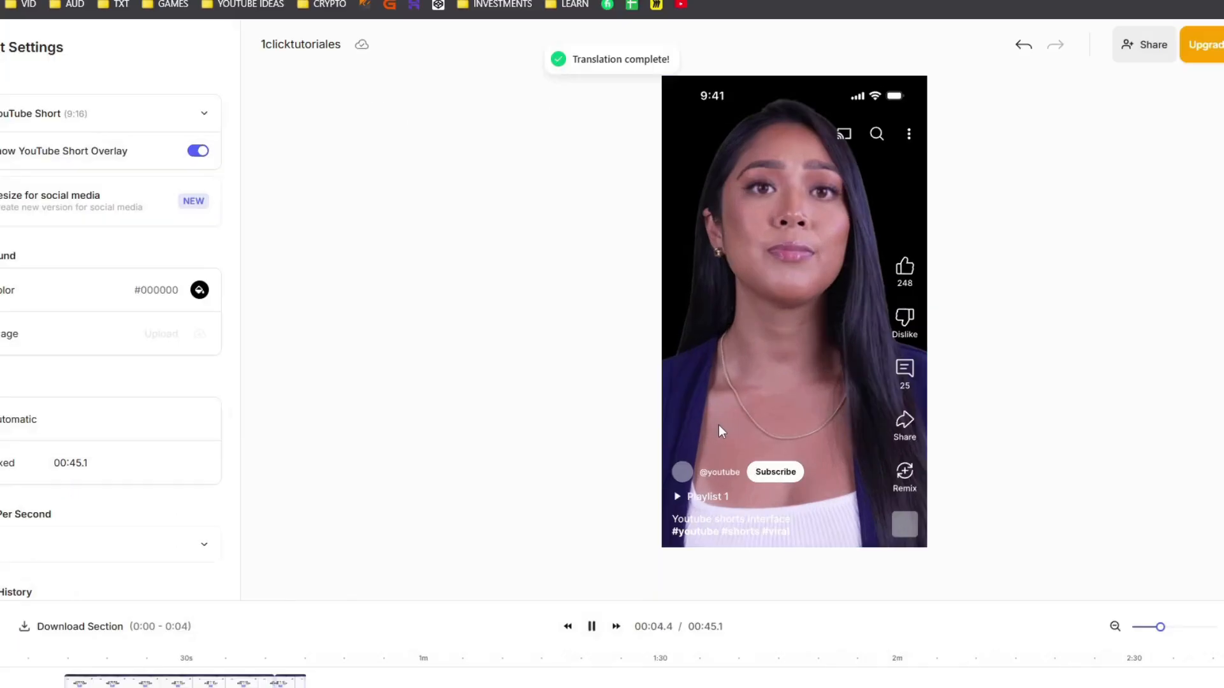
click(194, 157)
click(116, 159)
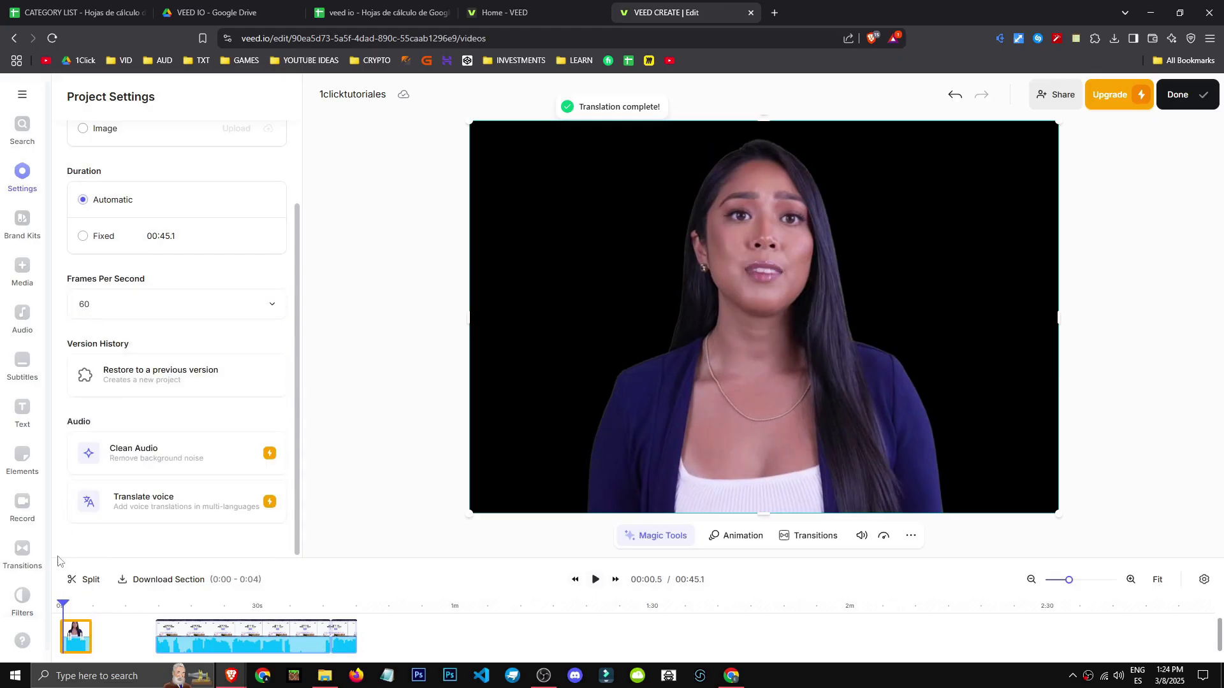
- Play the generated Lily avatar clip, and delete it from the project
key(space)
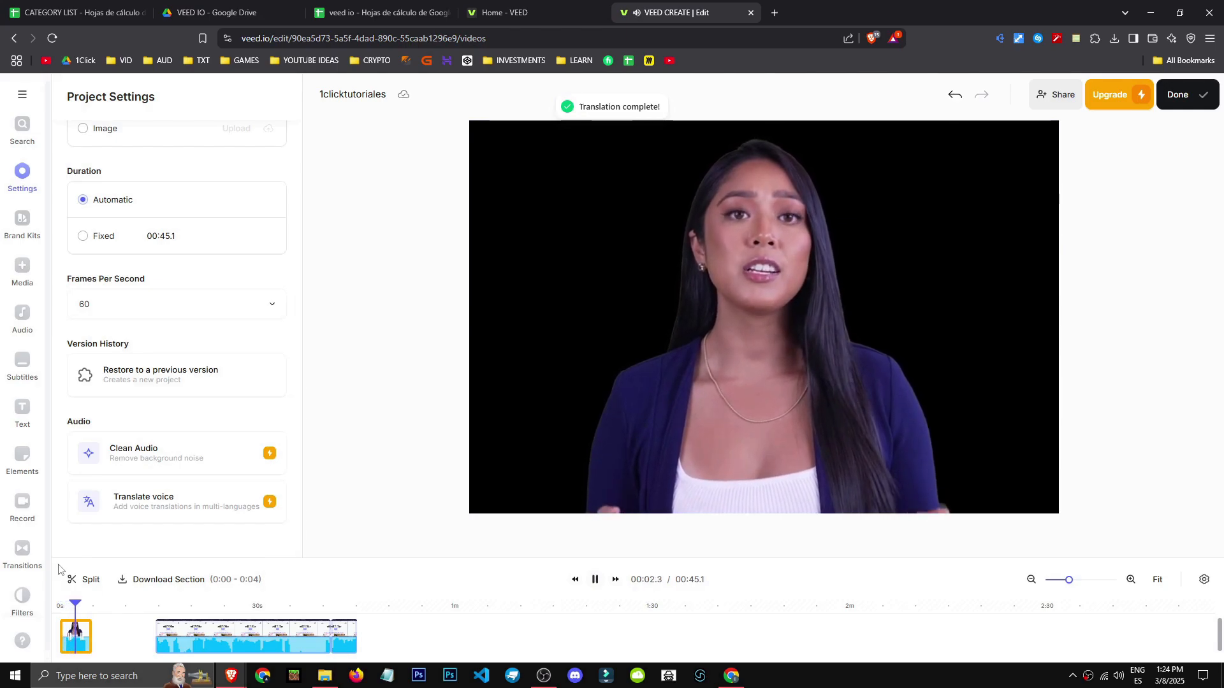
key(space)
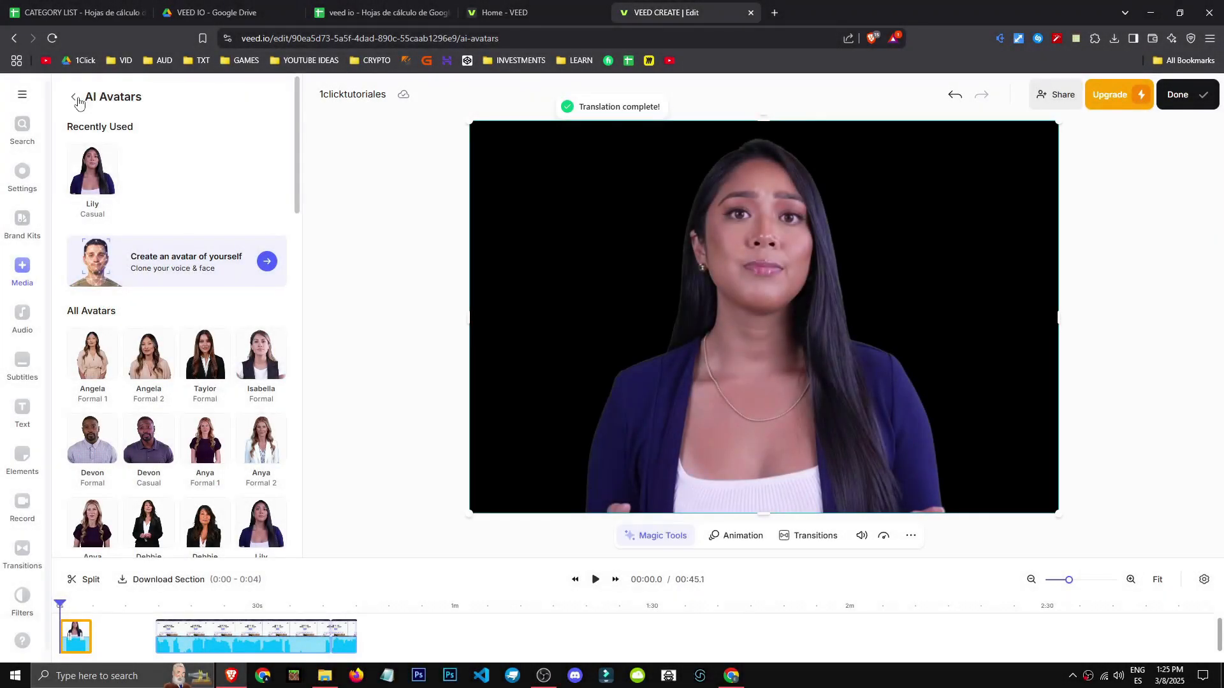
click(75, 97)
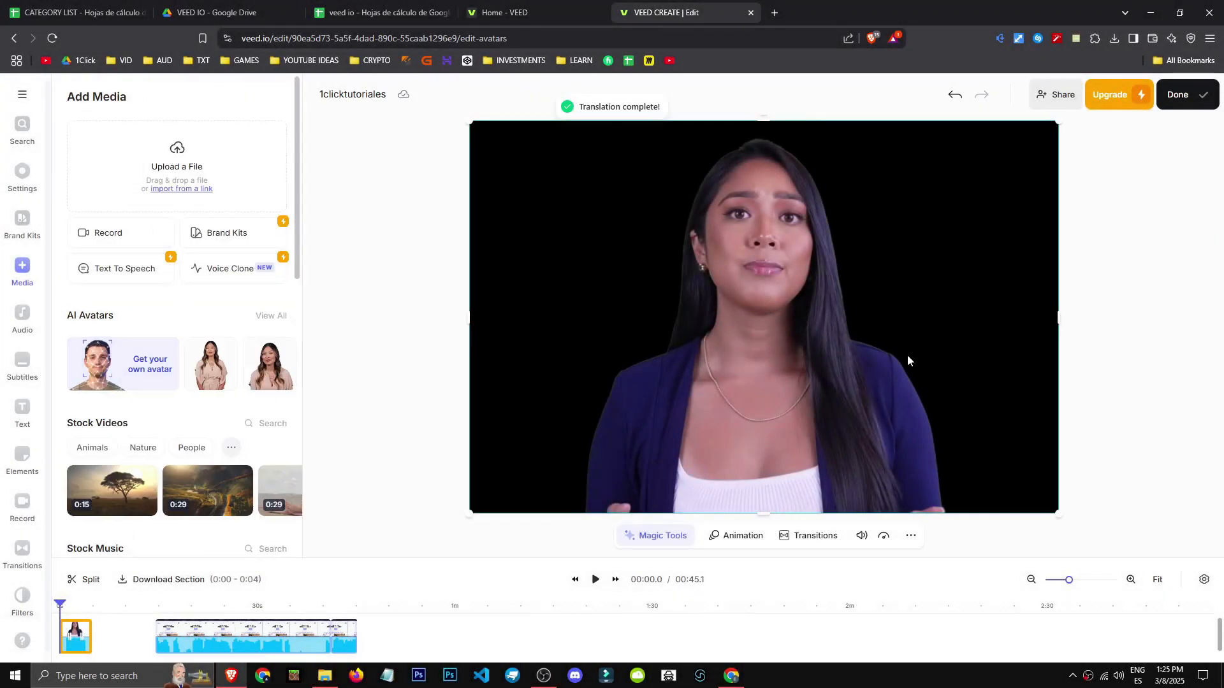
click(720, 364)
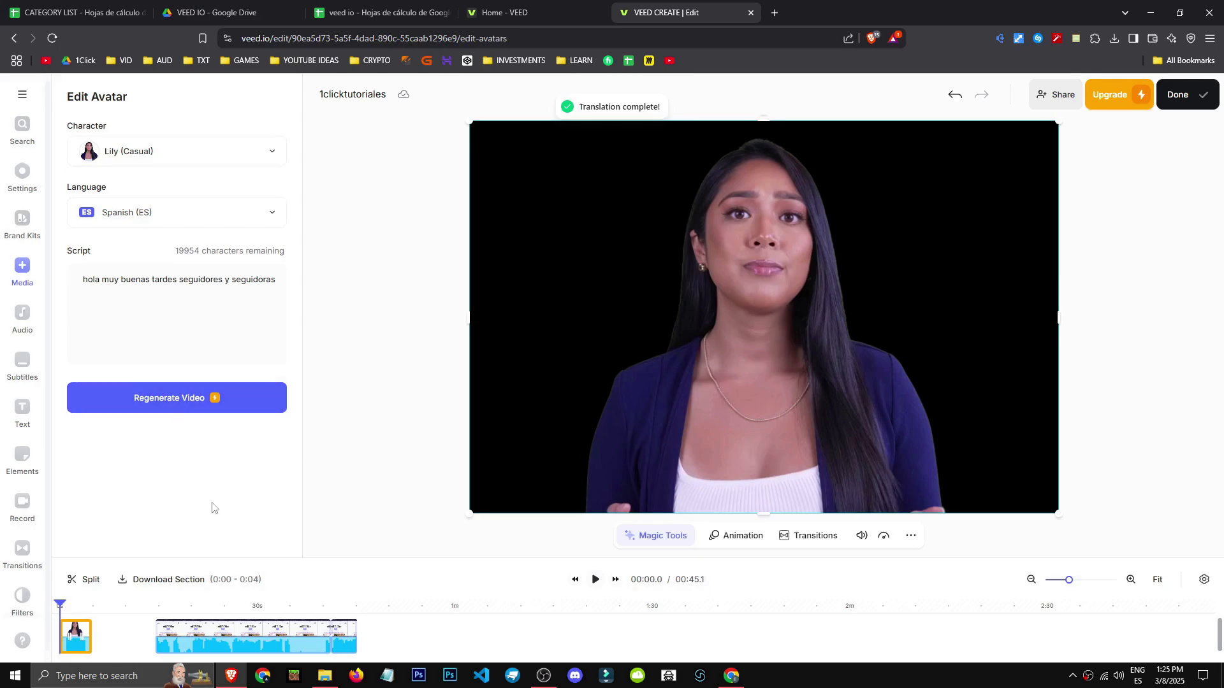
key(Delete)
- Open the offer for a personal avatar and read its points on cloning, webcam recording and preparation time
click(24, 269)
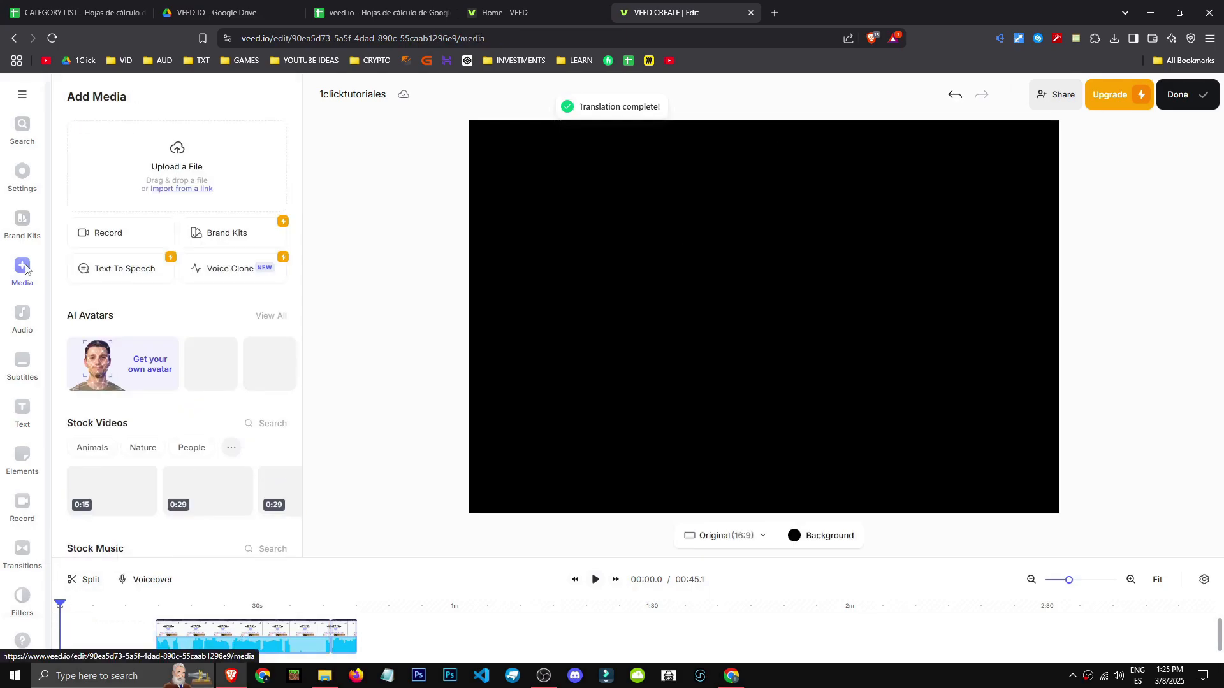
click(158, 377)
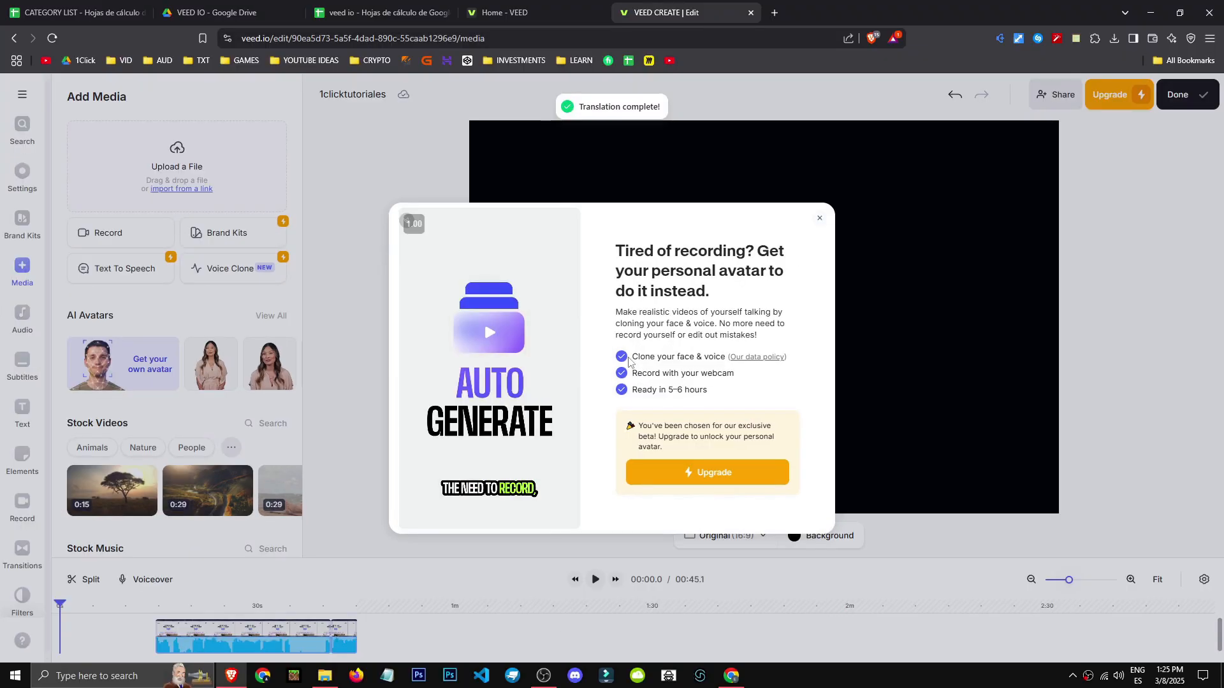
drag(629, 362, 790, 358)
click(727, 373)
triple_click(727, 373)
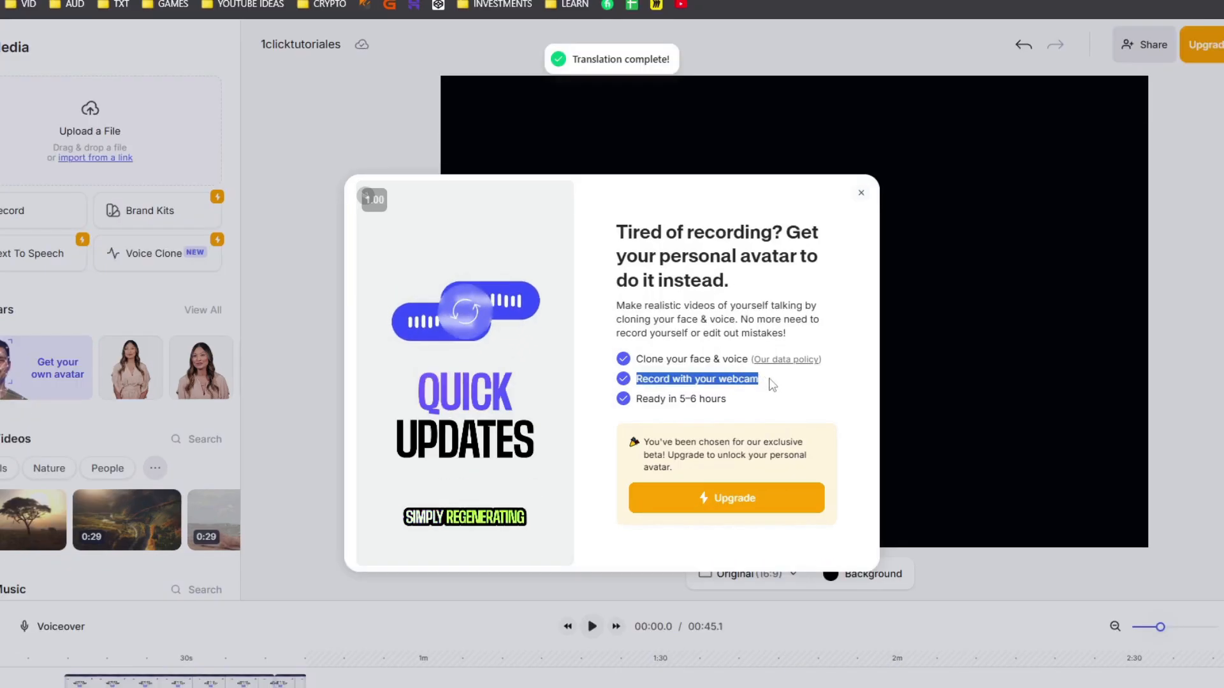
click(773, 385)
drag(773, 385, 731, 404)
click(732, 404)
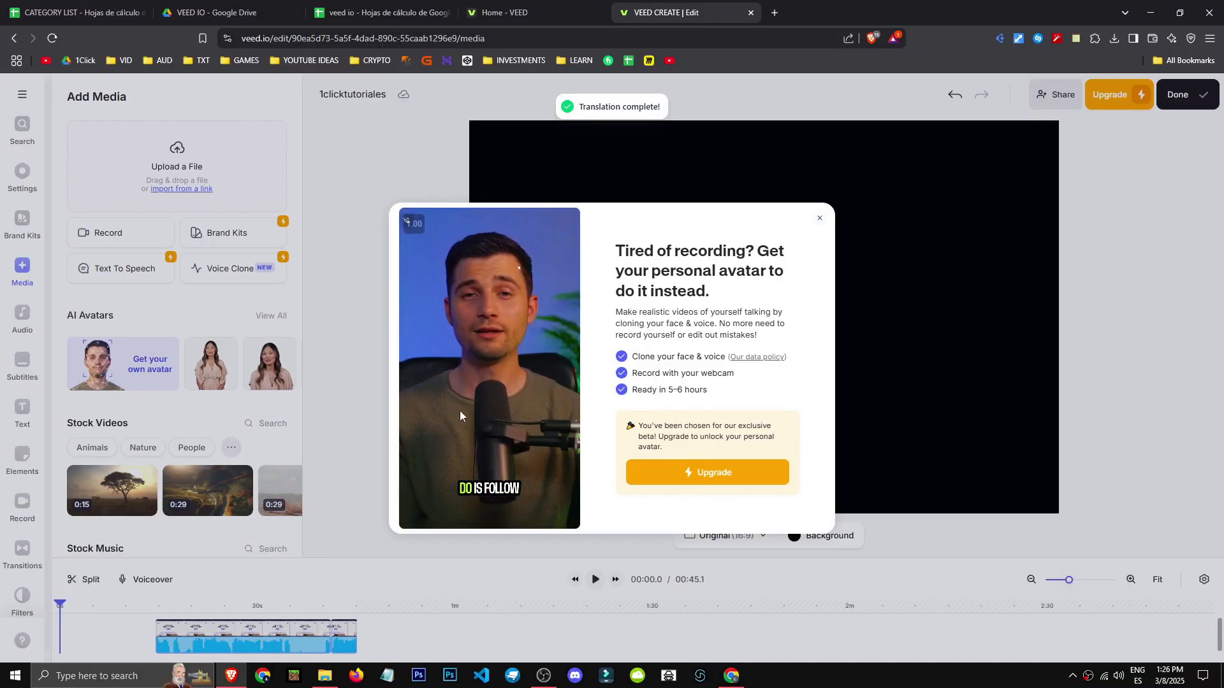
- Read the exclusive beta notice about upgrading to unlock the personal avatar
triple_click(712, 446)
click(660, 450)
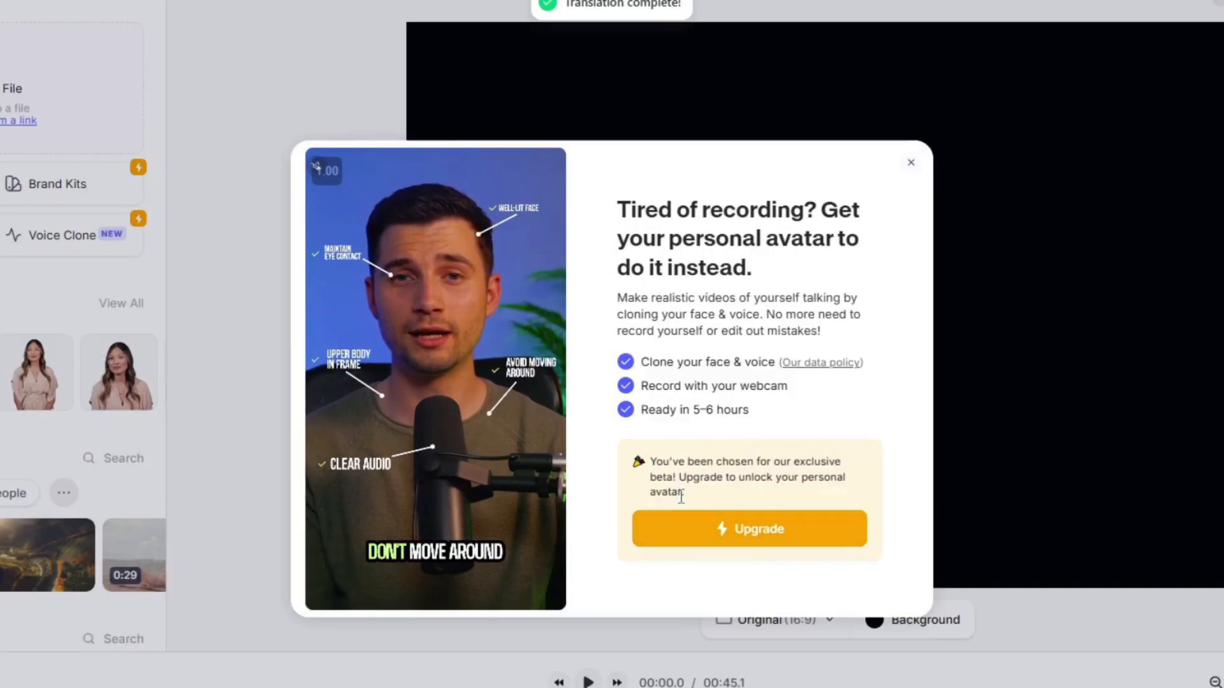
drag(656, 478, 757, 478)
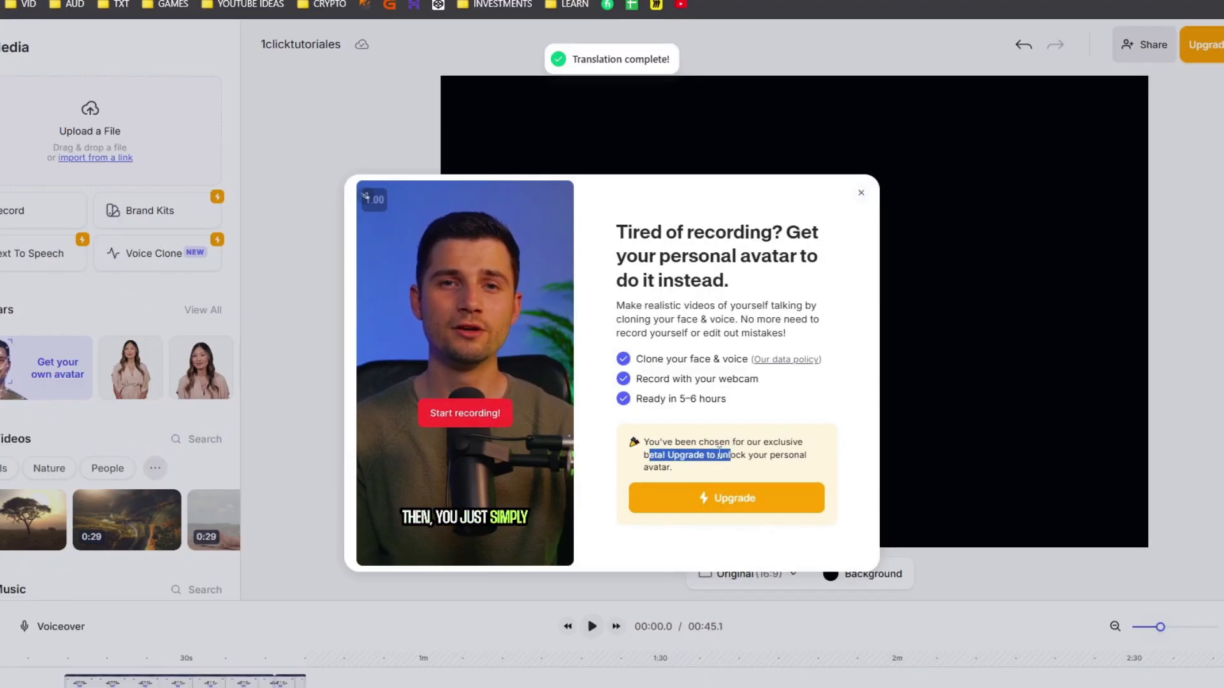
click(776, 462)
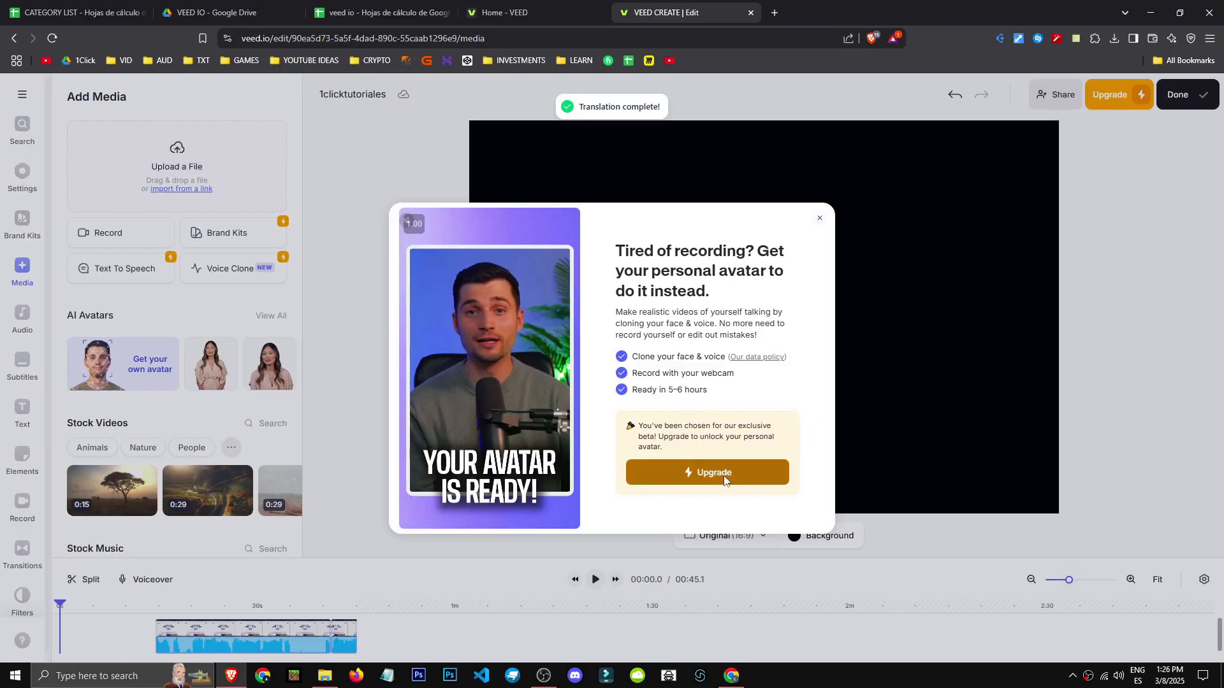
- Examine the Pro plan with Personal Avatar, close it, and open the data policy for face and voice cloning
click(726, 498)
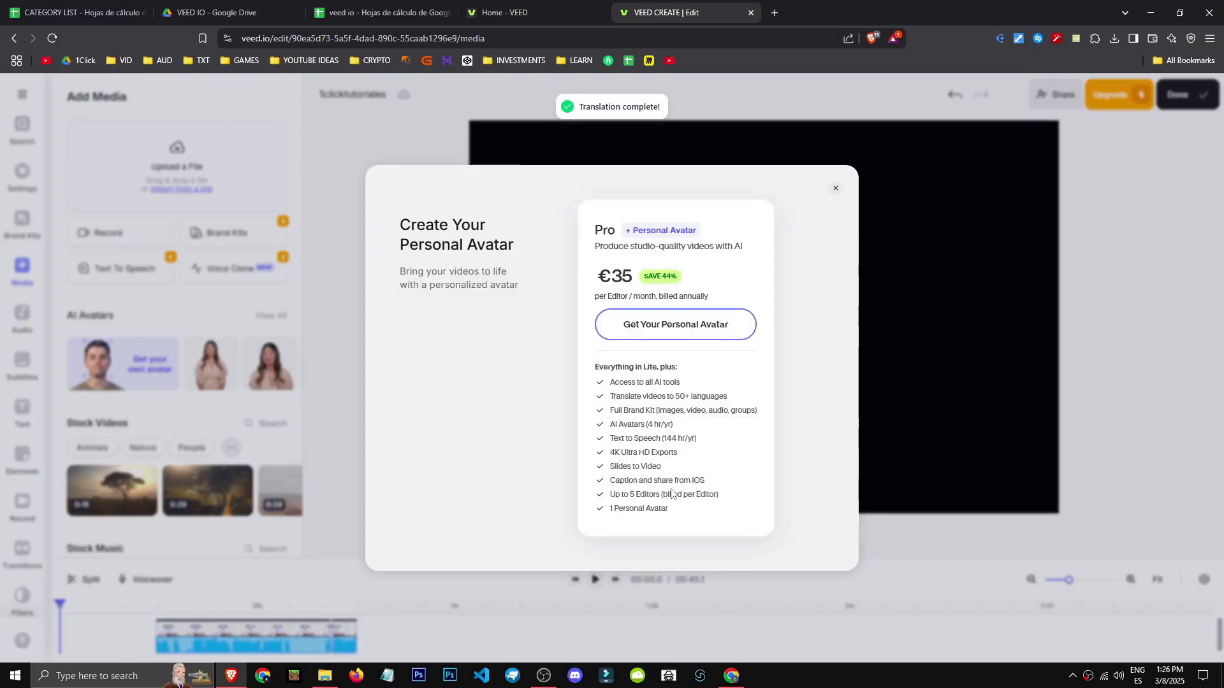
click(835, 188)
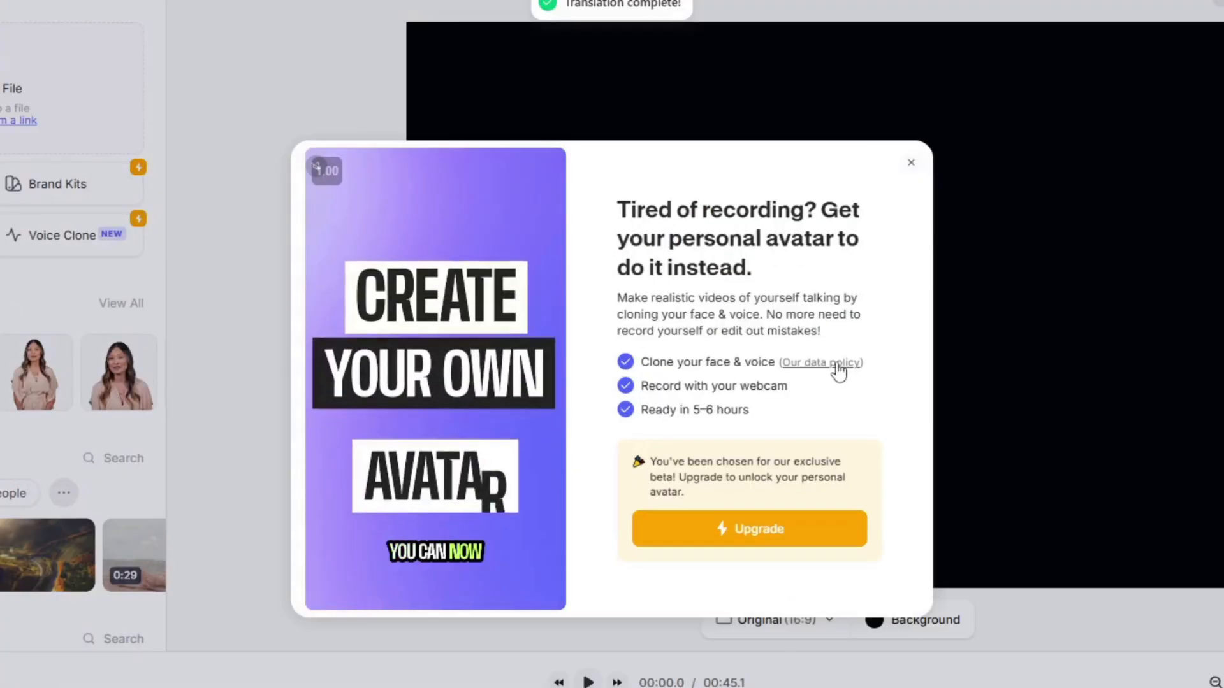
click(837, 363)
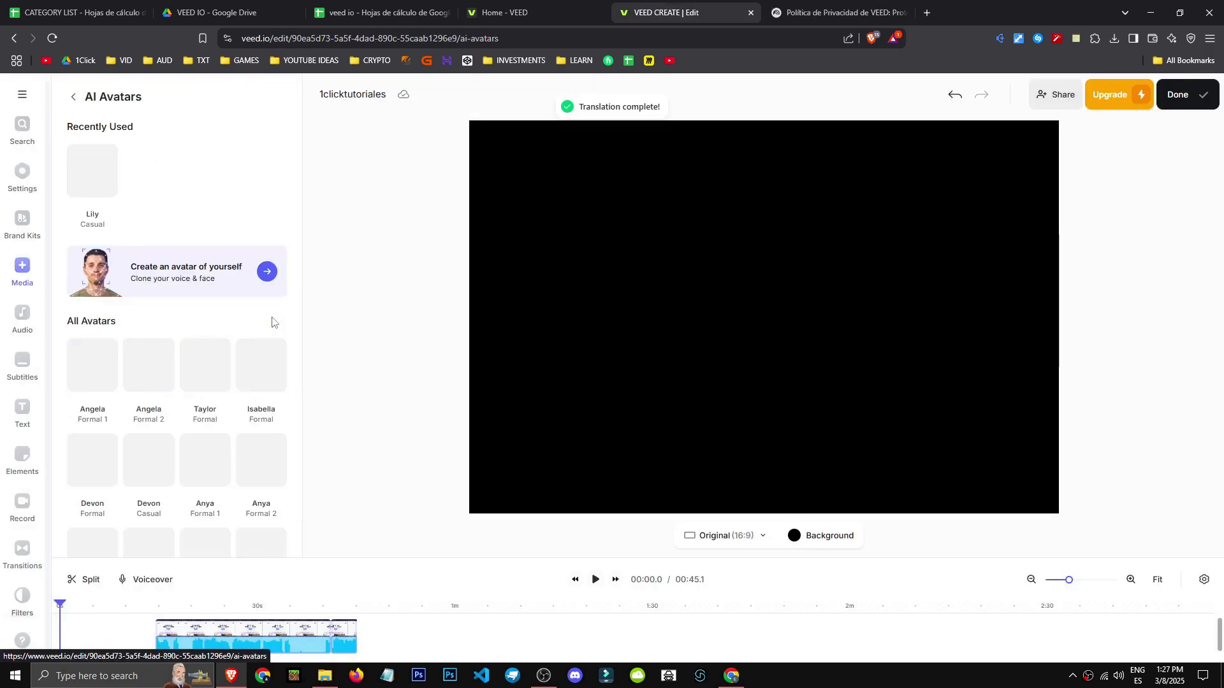
- Browse the full list of stock AI avatars down to its end
scroll(151, 346, down, 10)
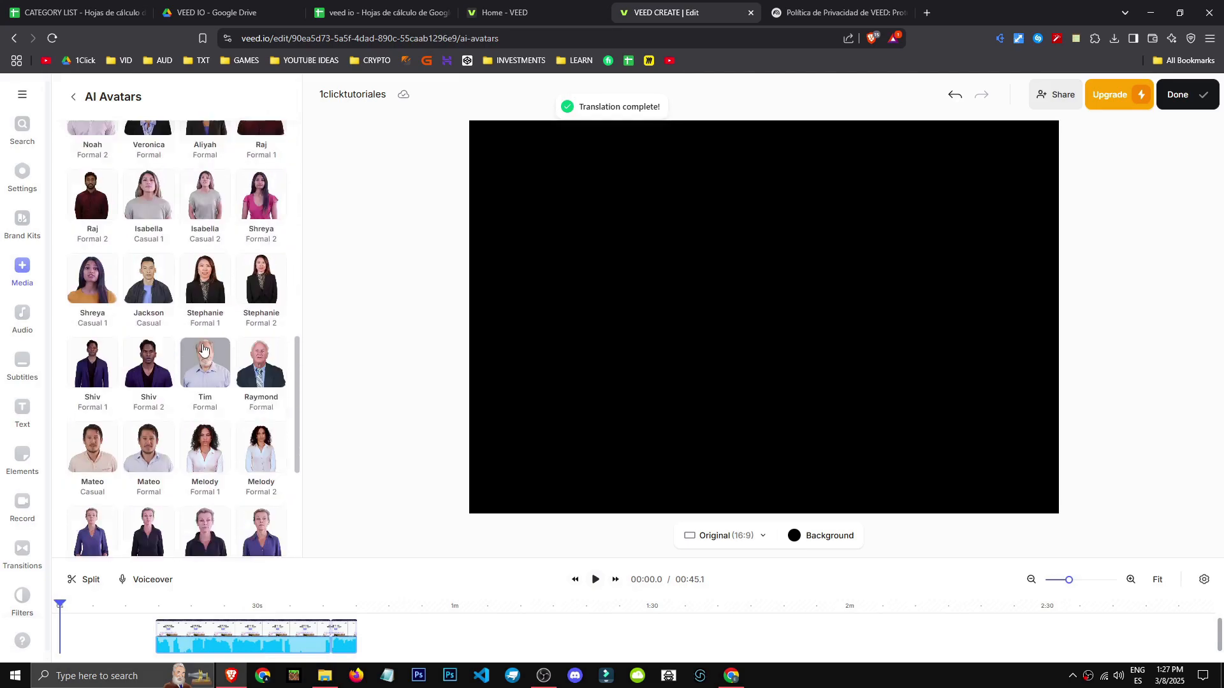
scroll(257, 511, up, 1)
scroll(255, 509, down, 5)
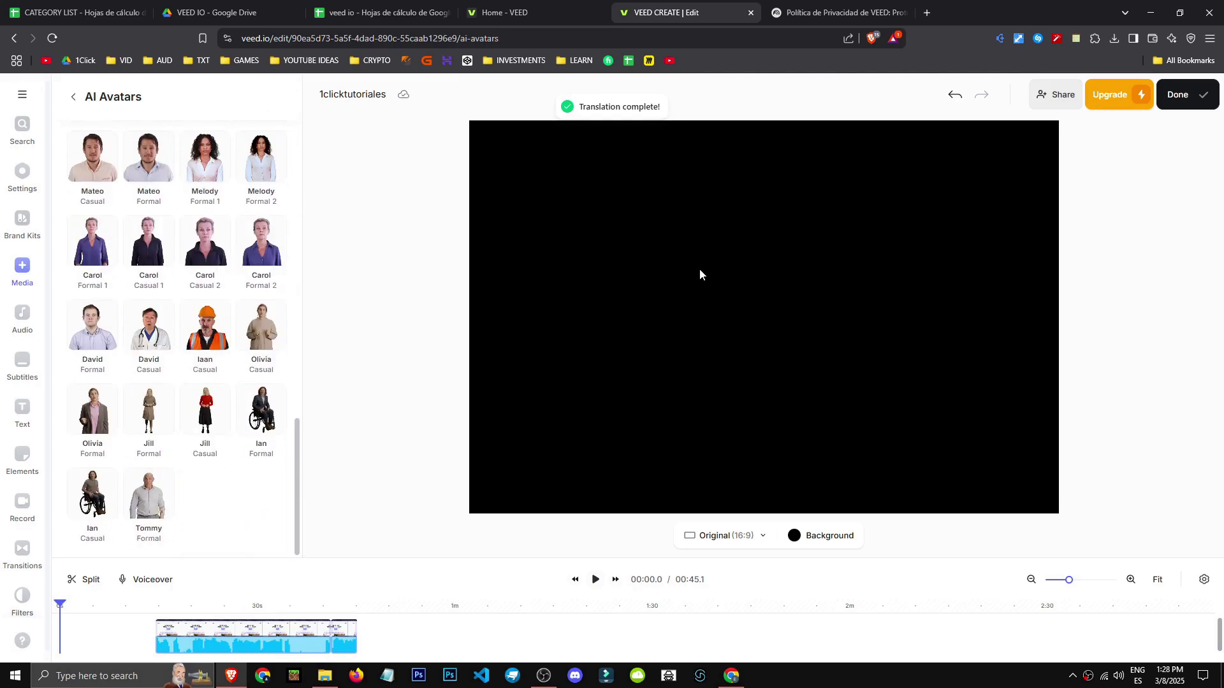
- Switch to the NotebookLM privacy policy chat and read the answer on public avatar use and AI model training
click(848, 13)
drag(346, 243, 566, 238)
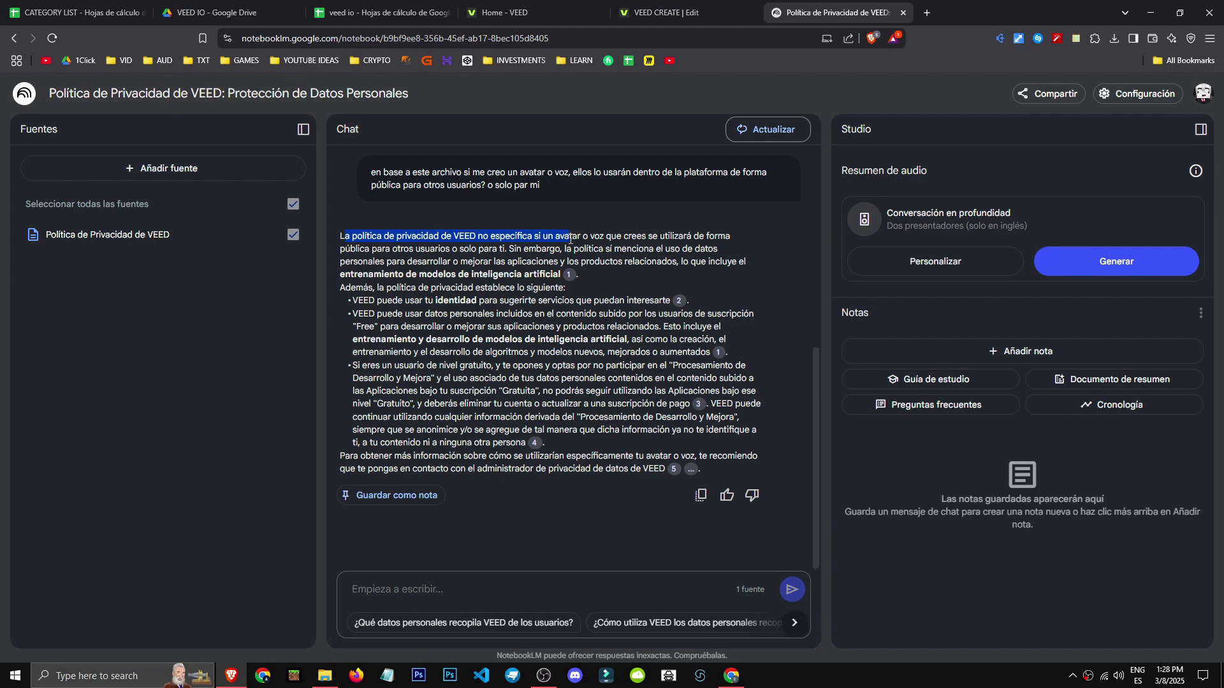
drag(655, 239, 486, 250)
click(519, 251)
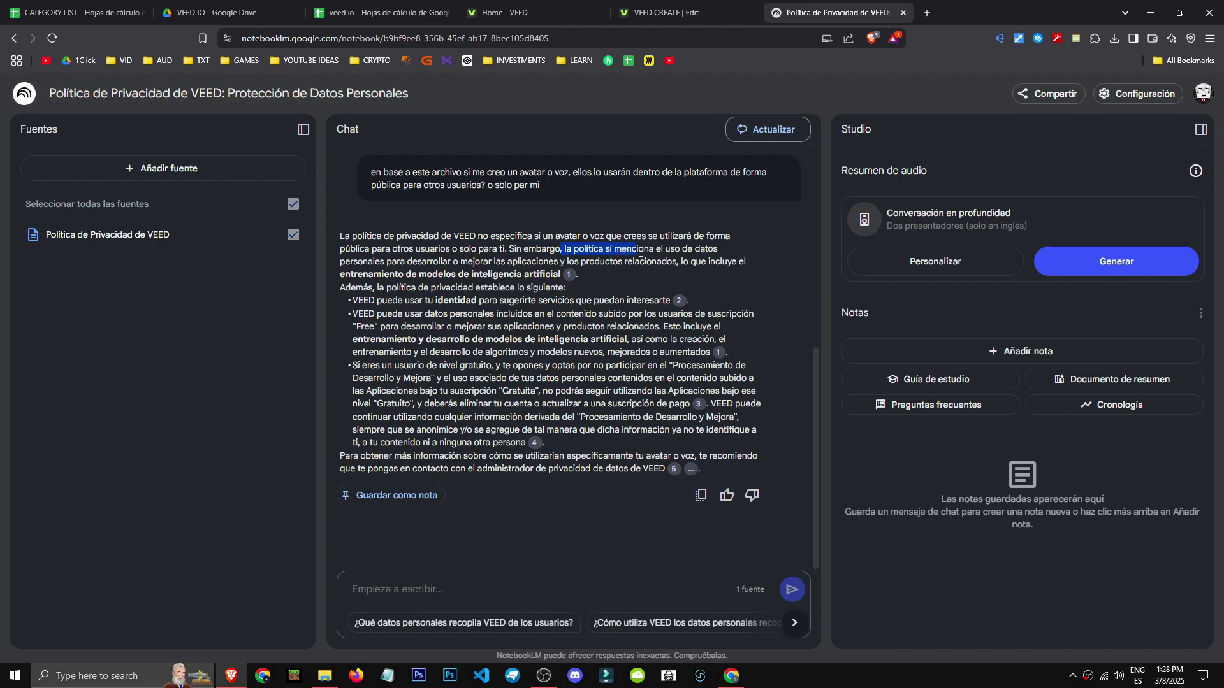
drag(706, 252, 342, 288)
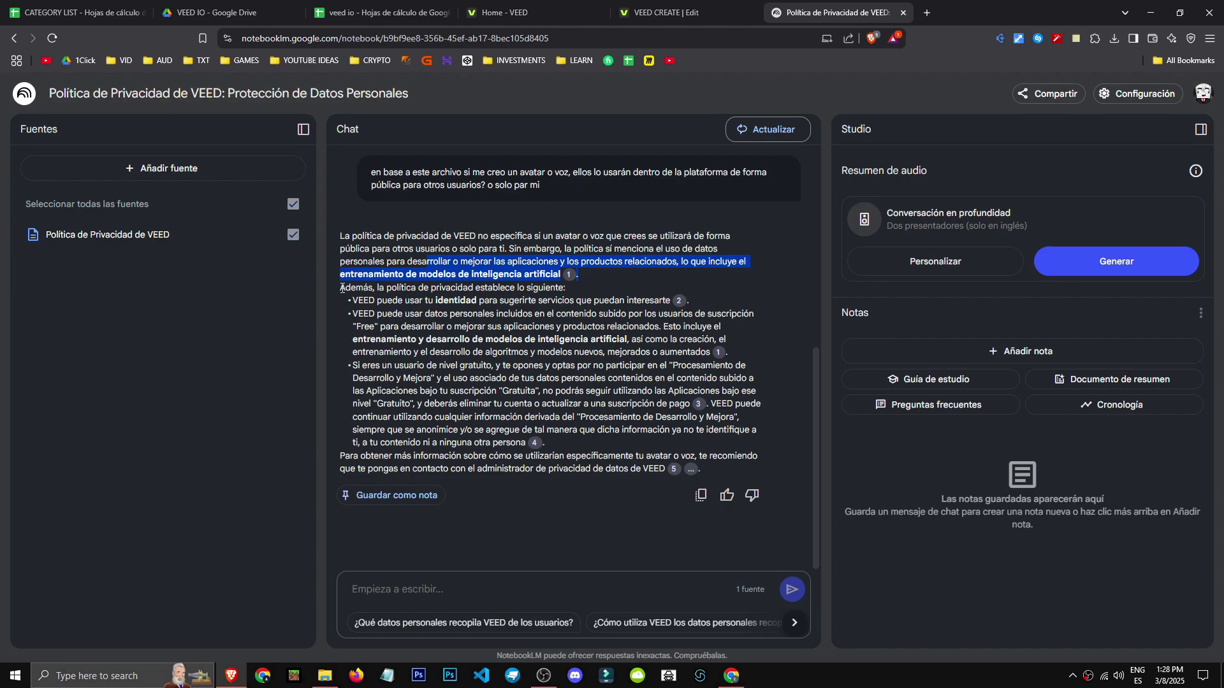
- Read the policy points on identity use, Free subscription content for AI training, and opting out or upgrading to a paid plan
drag(357, 300, 585, 299)
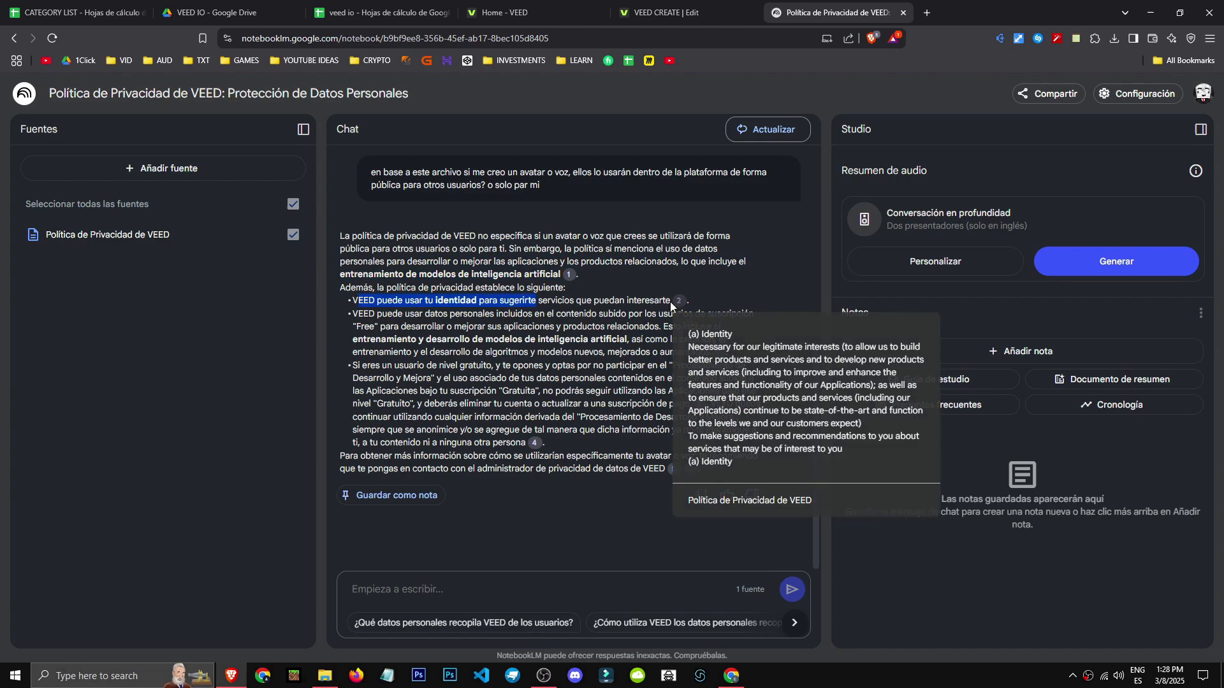
drag(347, 300, 720, 326)
drag(404, 314, 478, 309)
drag(532, 303, 598, 303)
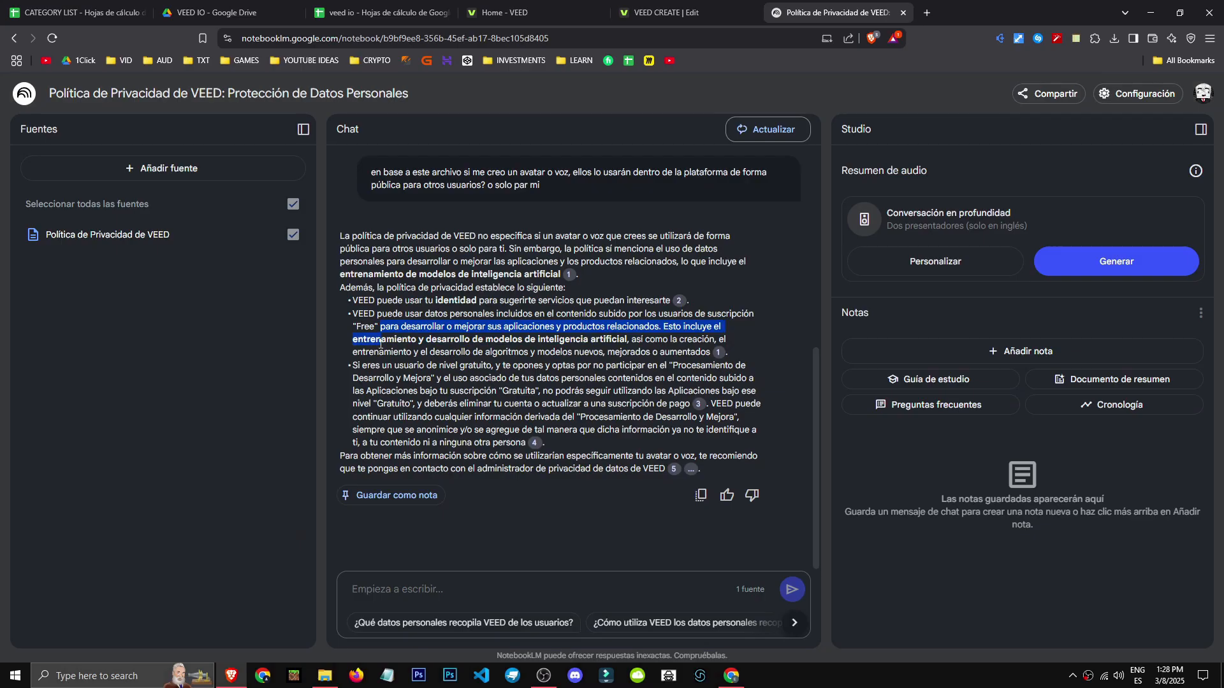
drag(278, 338, 337, 339)
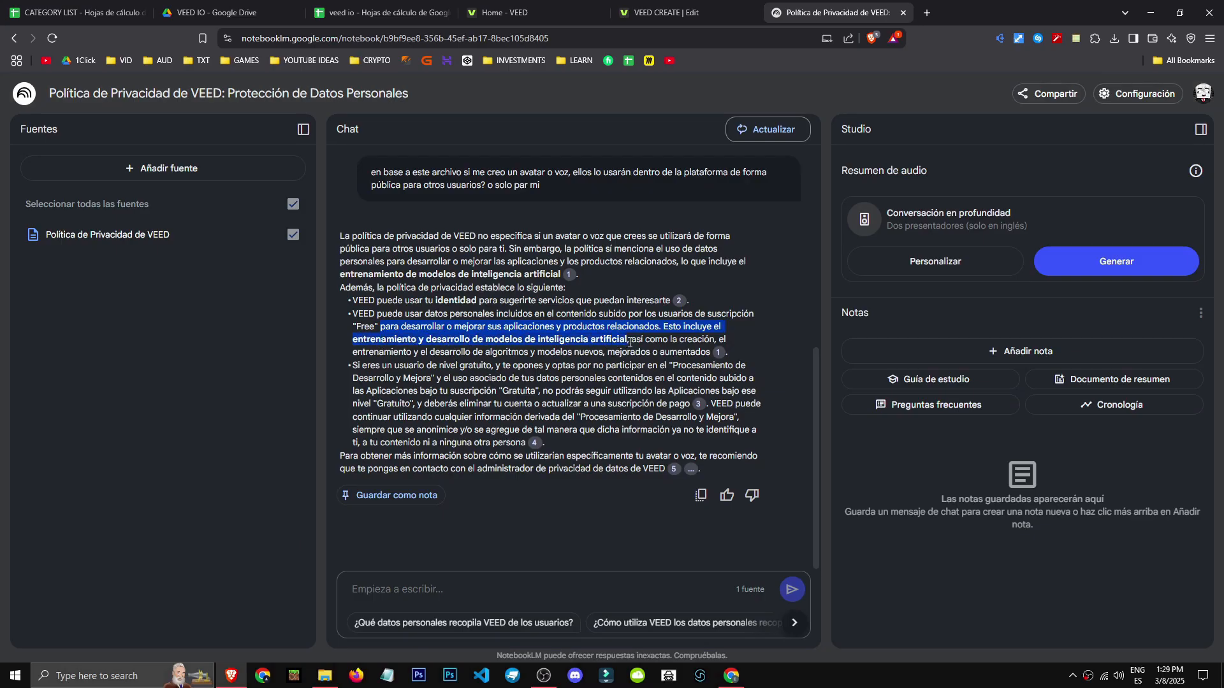
drag(710, 343, 732, 355)
drag(546, 404, 705, 406)
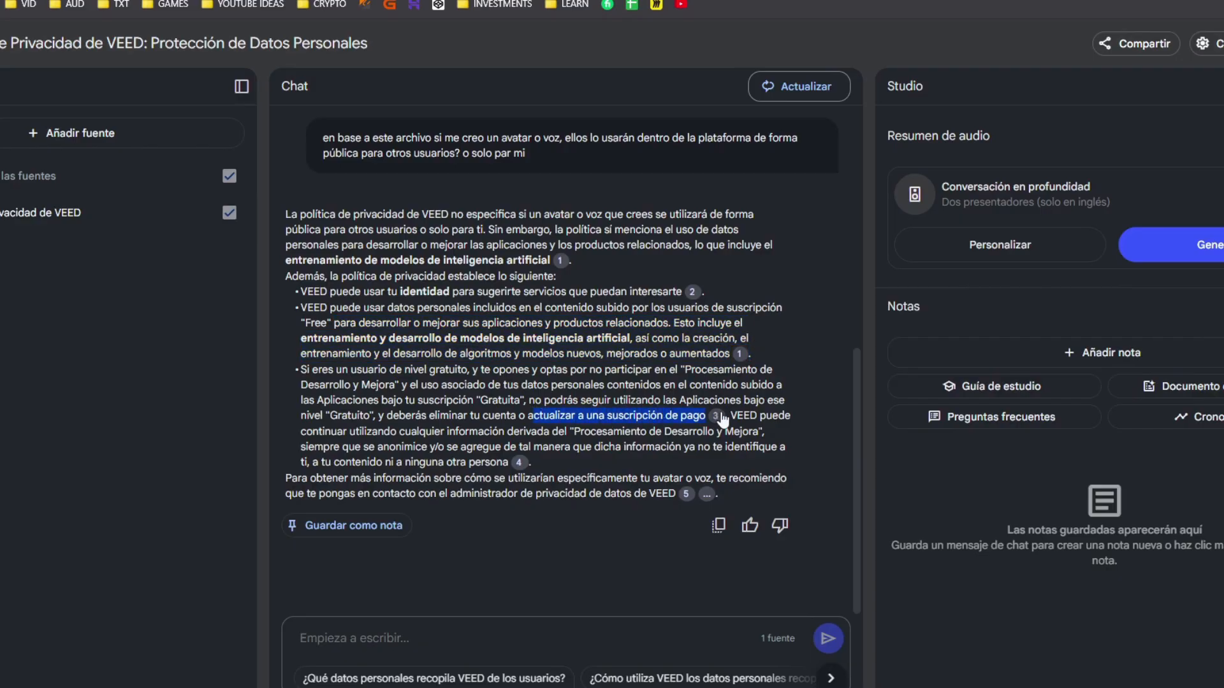
click(550, 450)
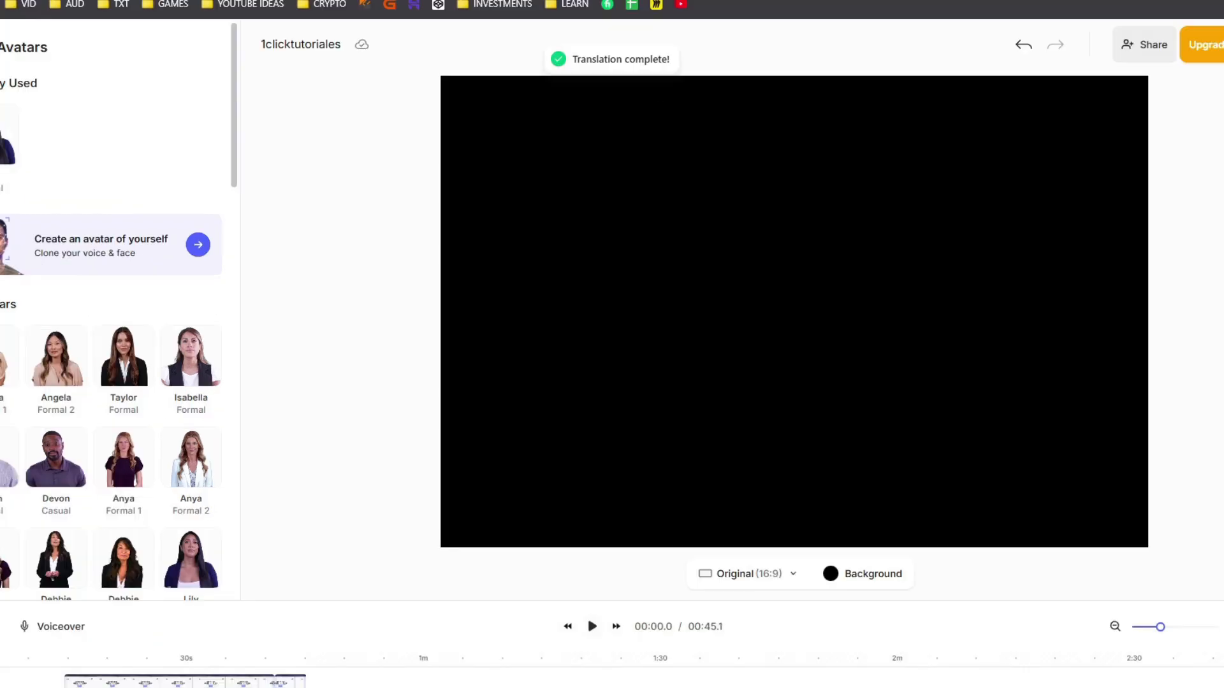
- Move the long clip to the start of the VEED timeline and extend the short last clip to begin at 0:39
drag(263, 627, 179, 629)
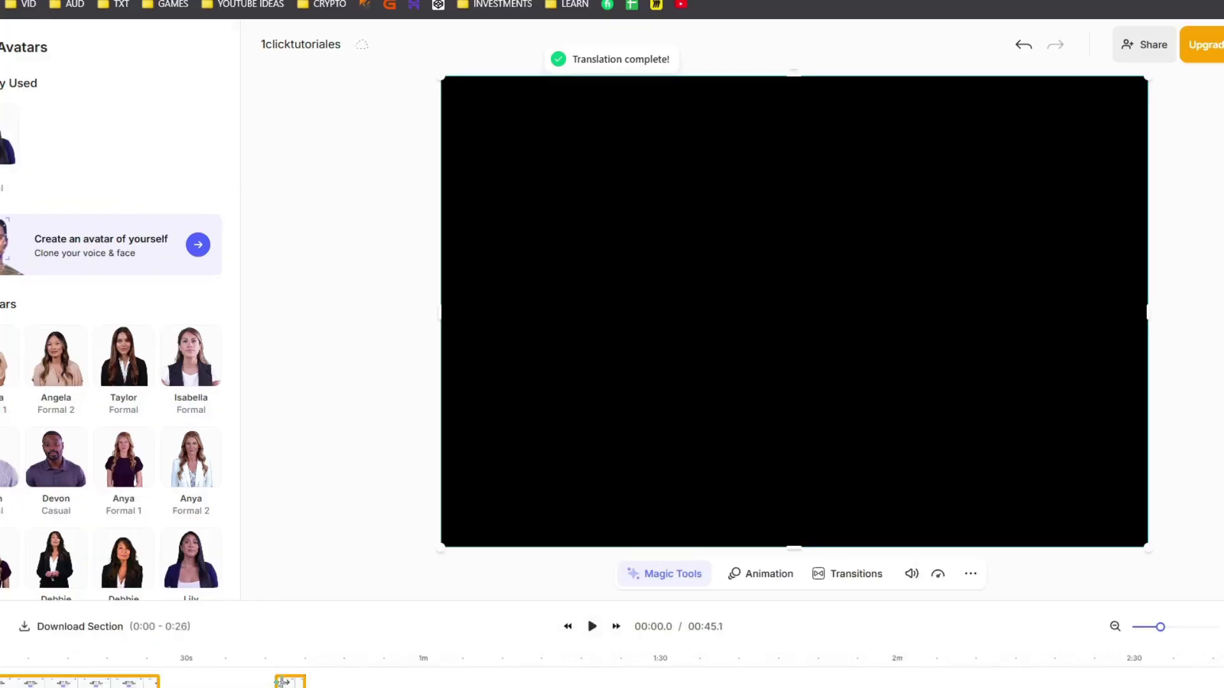
drag(279, 682, 265, 682)
- Open the video export settings and examine the basic quality choices and the advanced frame rate, resolution, quality and compression options
click(1168, 100)
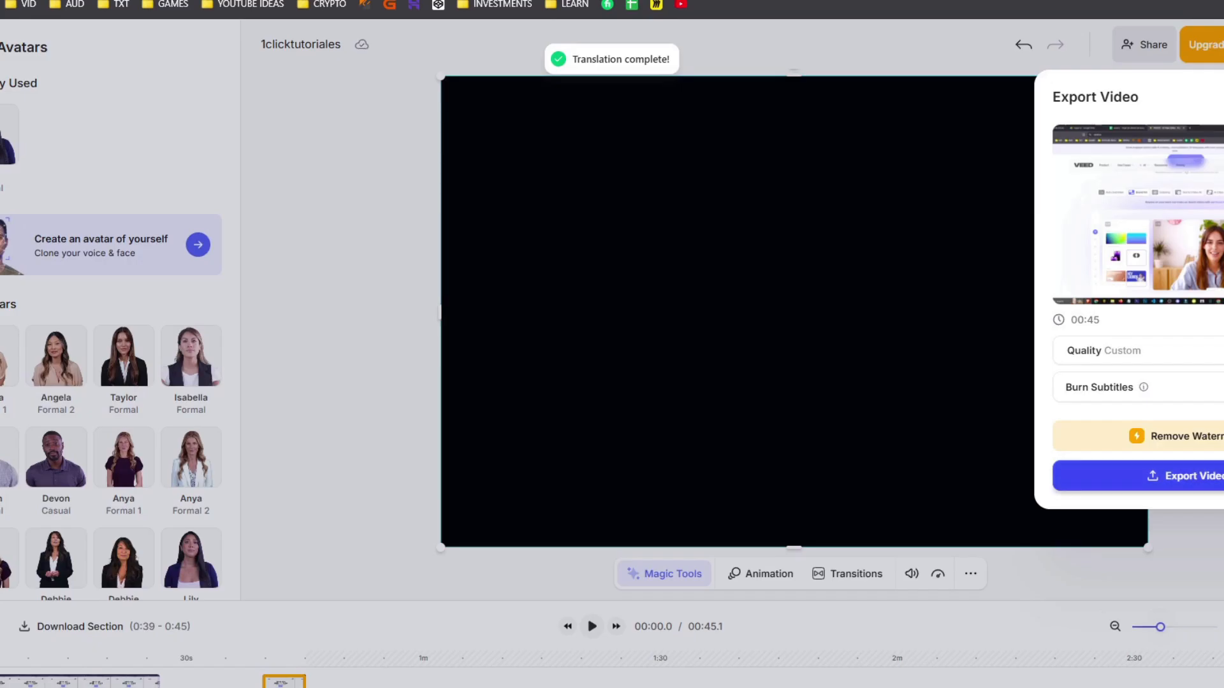
click(1159, 349)
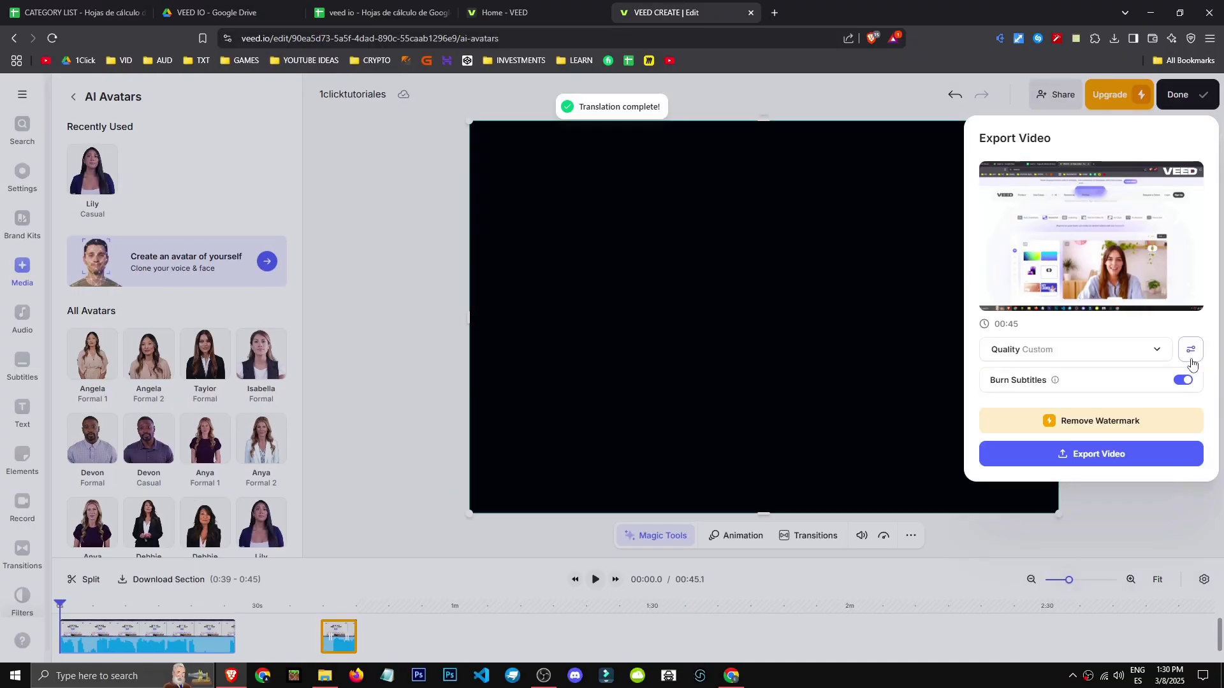
click(1191, 352)
click(1118, 202)
click(1119, 202)
click(1154, 201)
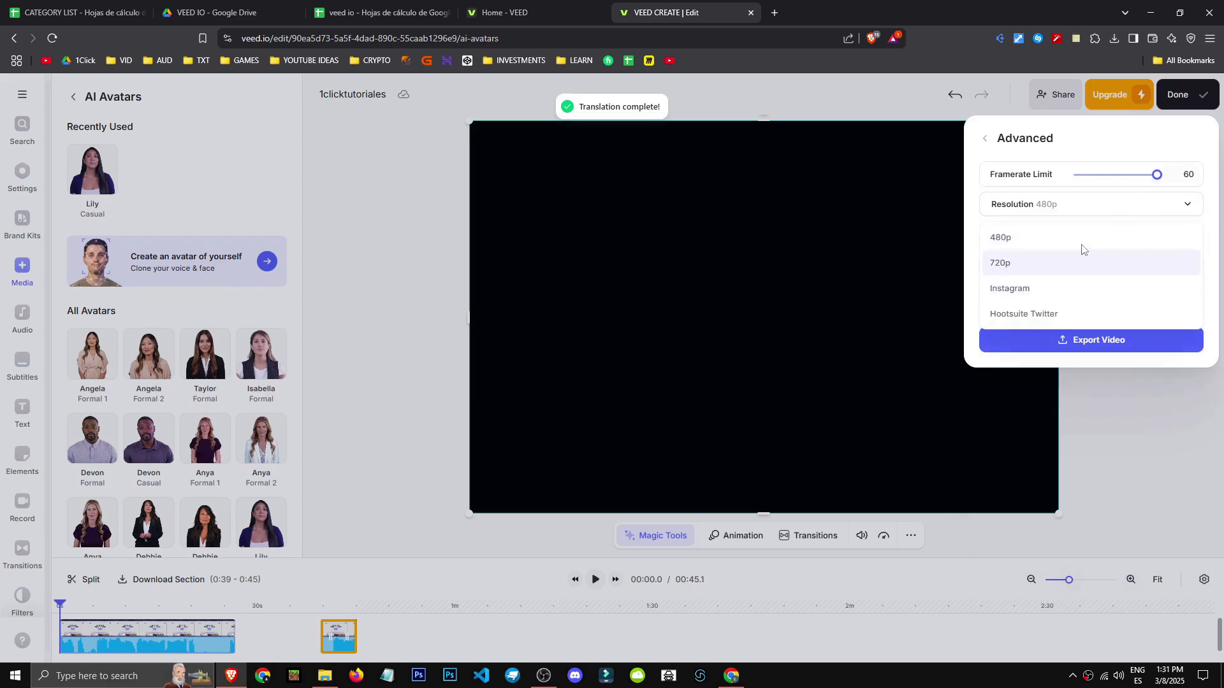
click(1194, 239)
click(1193, 239)
click(1155, 274)
click(1196, 269)
click(1137, 308)
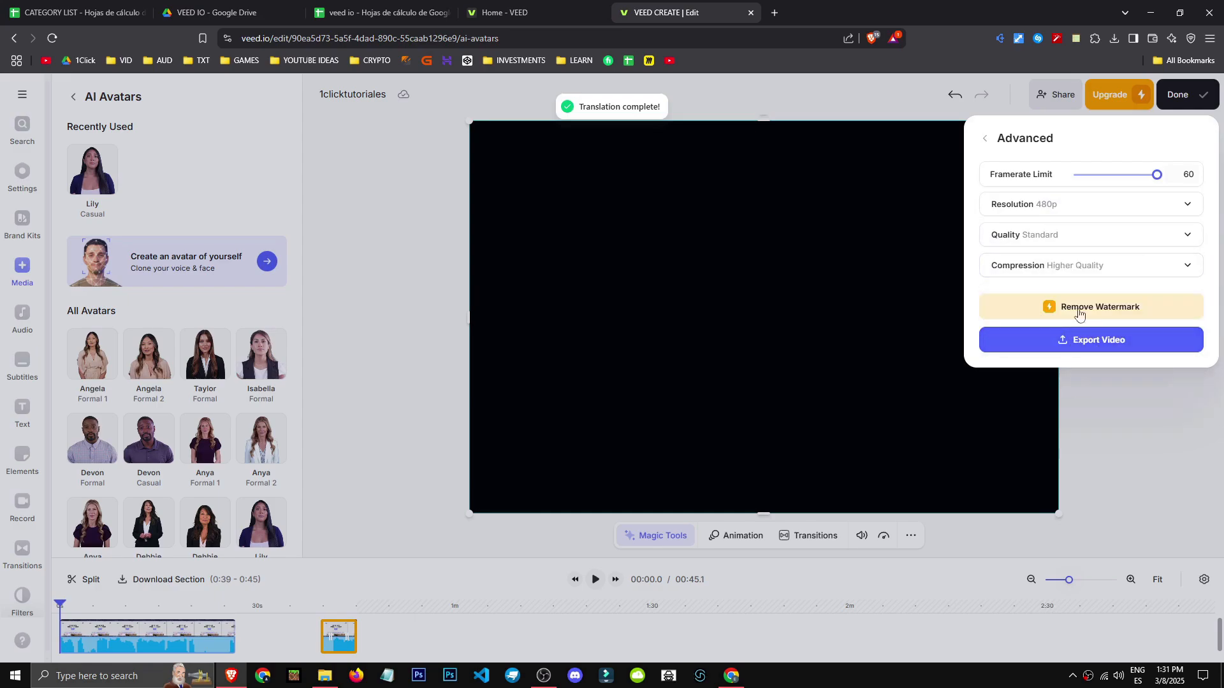
click(984, 140)
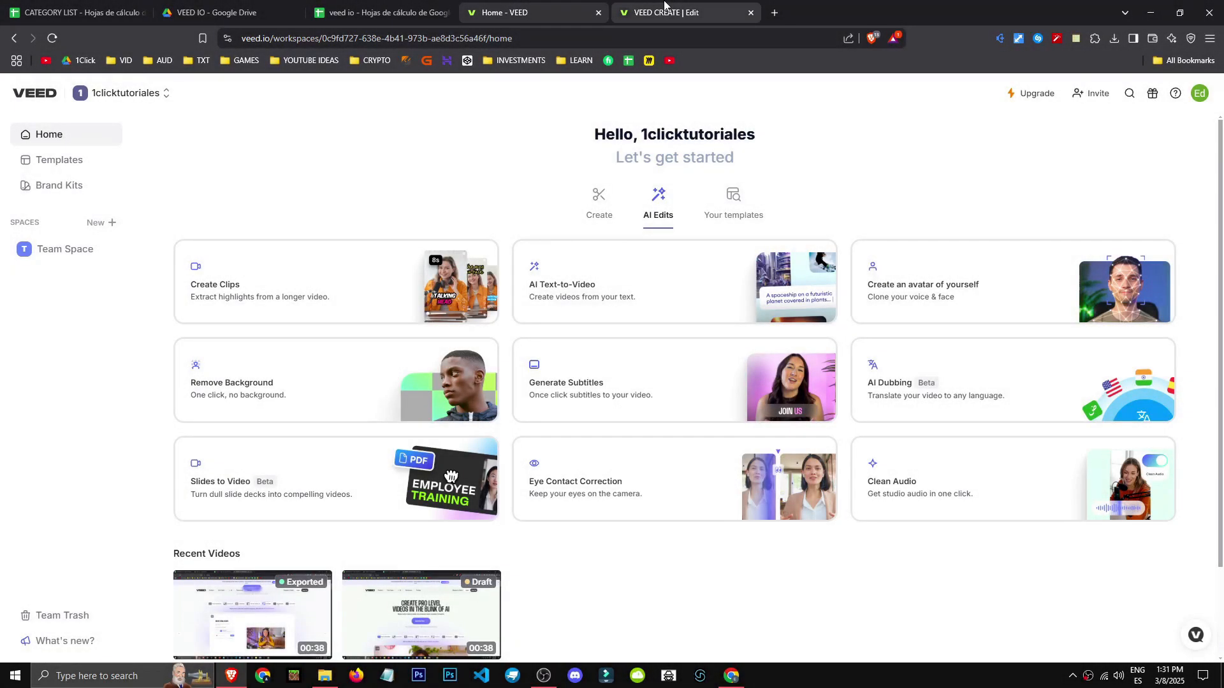
- Close the editor, open AI Text-to-Video from the dashboard, and look through the available video types
middle_click(664, 5)
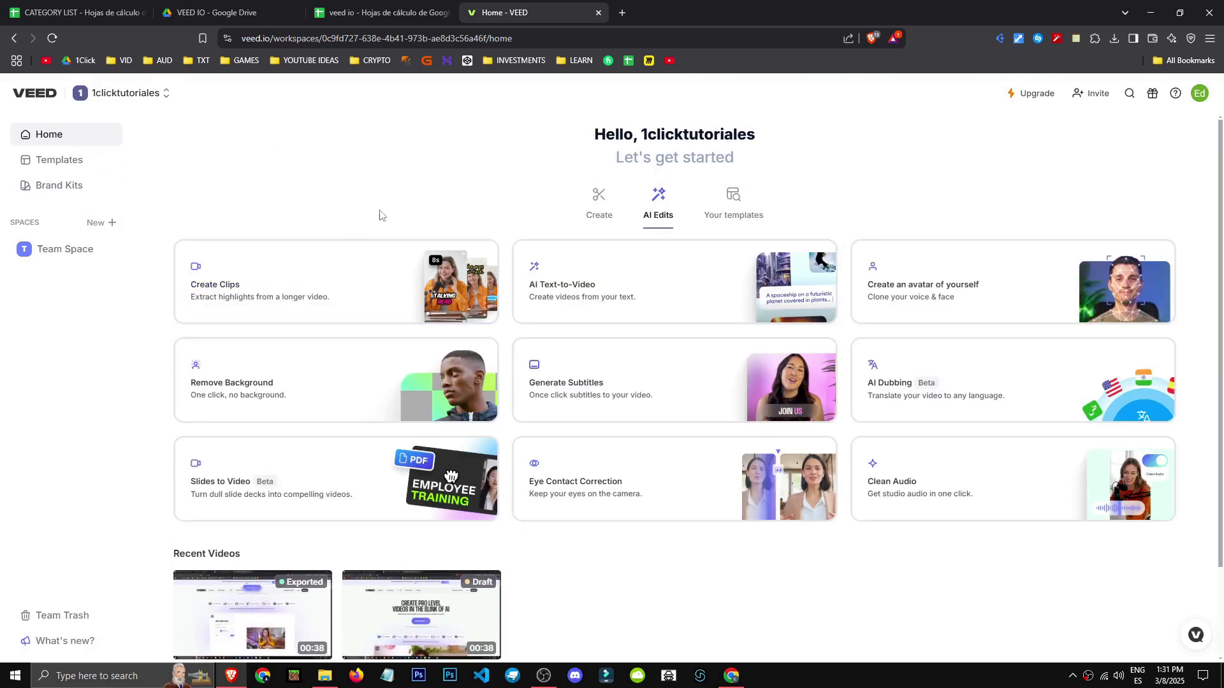
click(591, 287)
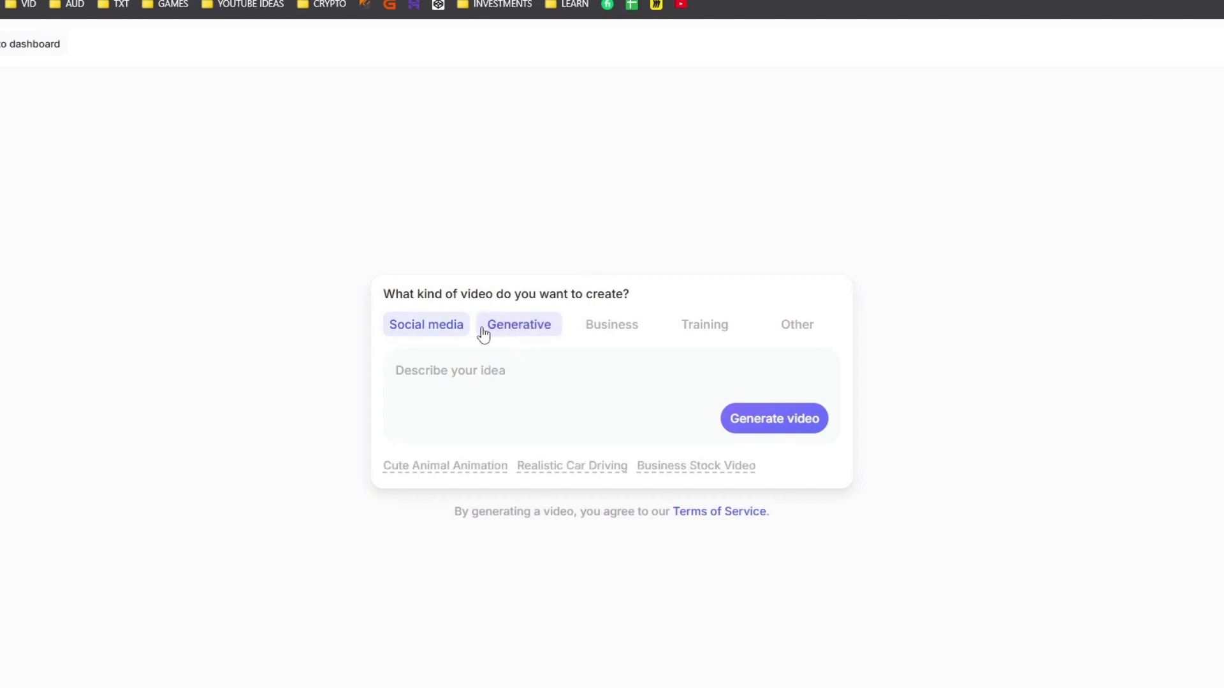
click(623, 334)
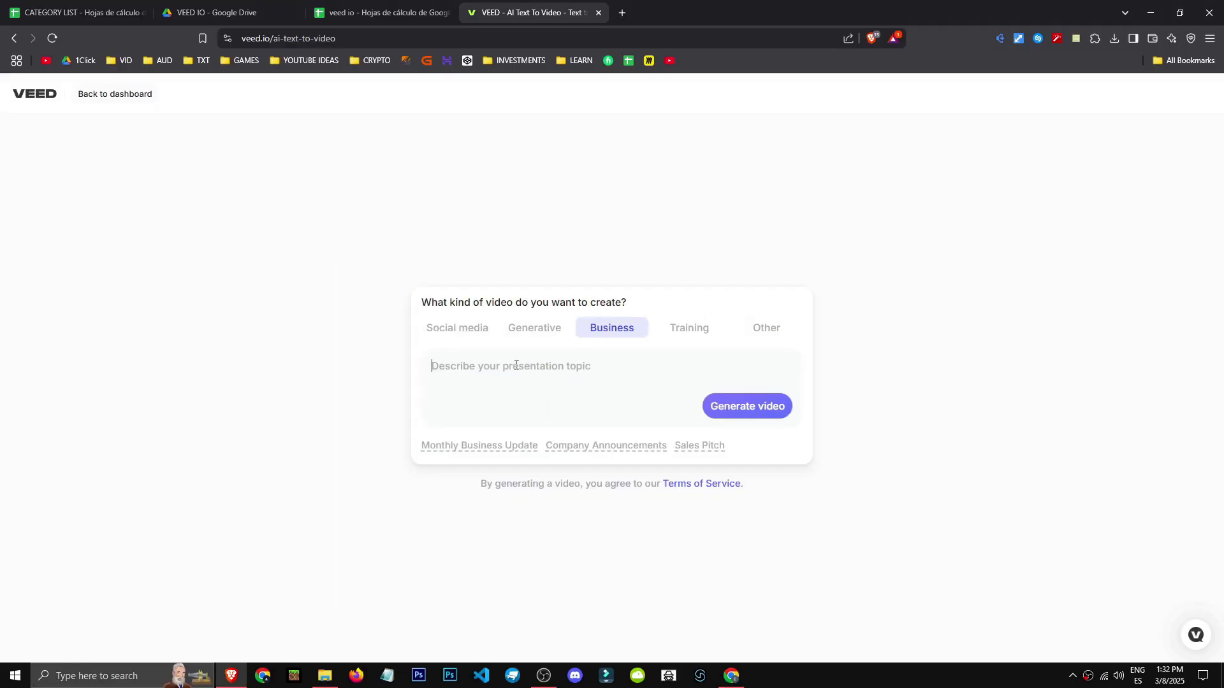
click(764, 332)
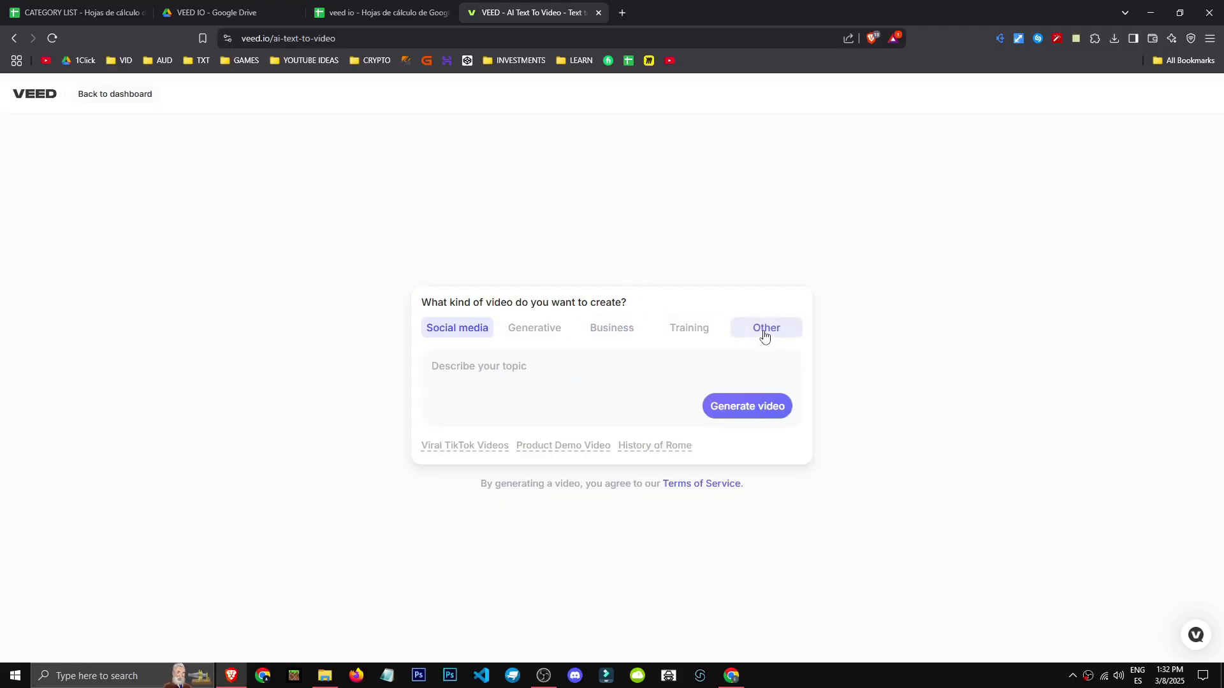
- Generate a Social media video on the topic "historia of greeks"
click(459, 334)
text(historia)
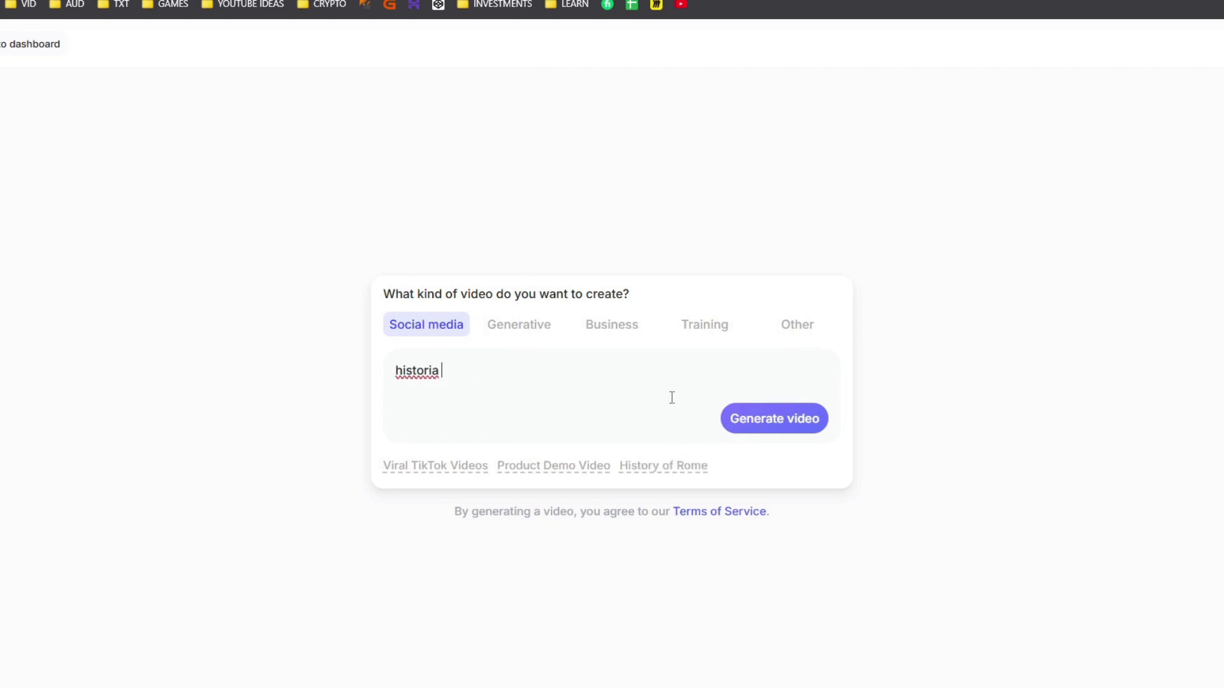
text( of greeks)
click(771, 418)
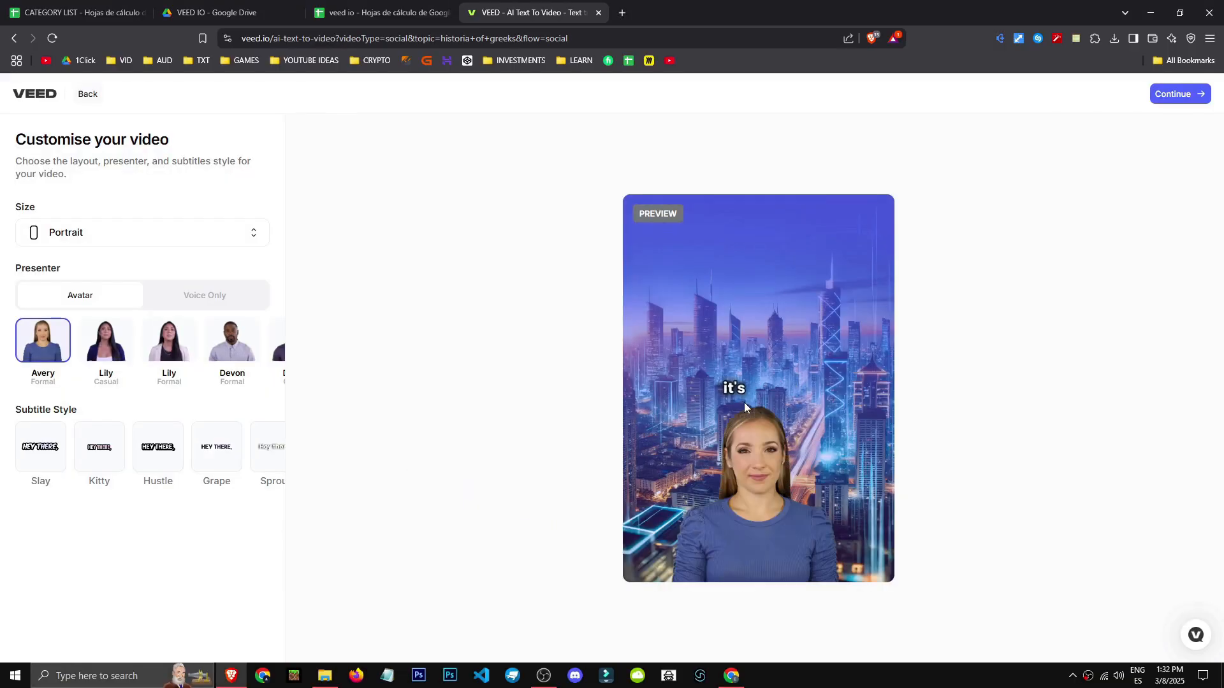
- Preview the video in Landscape size and return it to Portrait
click(153, 232)
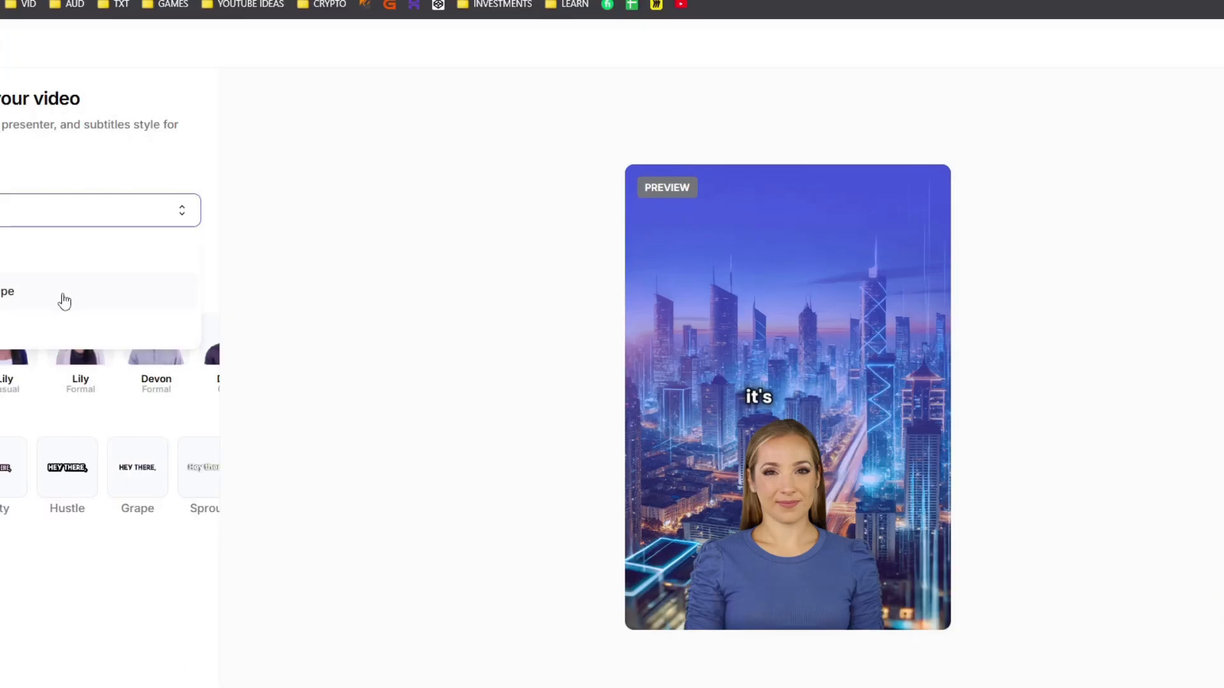
click(65, 301)
click(60, 213)
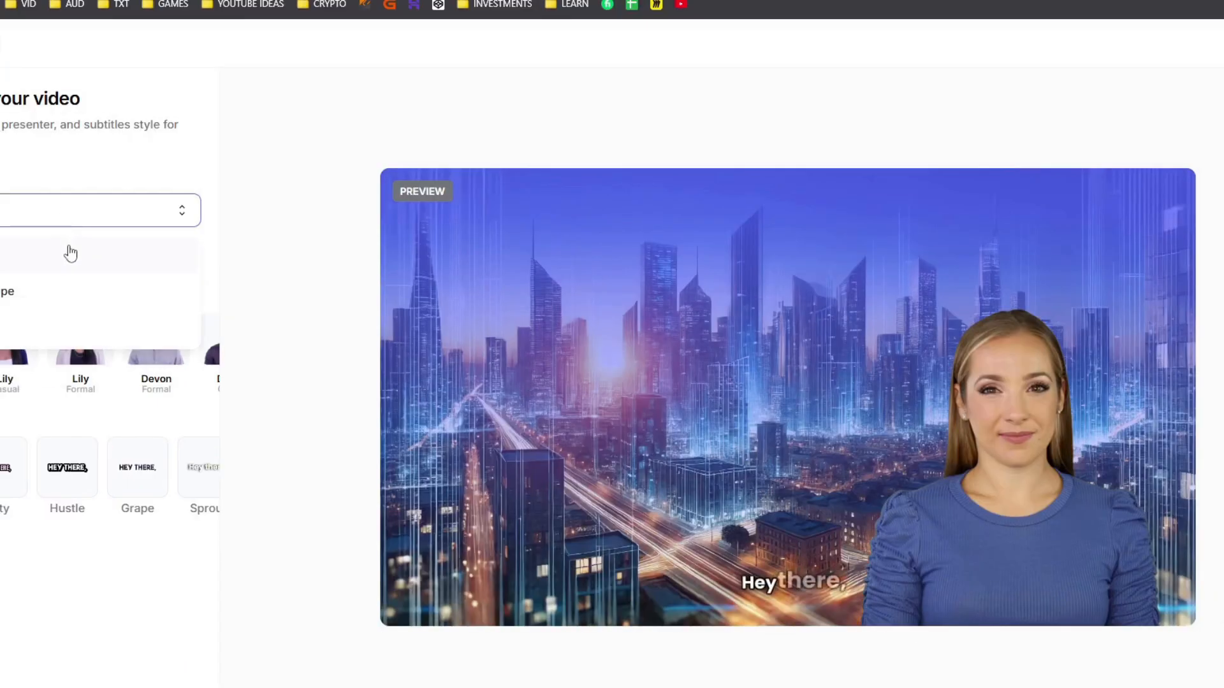
click(70, 253)
- Browse the presenter avatars and try a different one in the preview
click(193, 357)
click(194, 358)
click(147, 350)
click(193, 358)
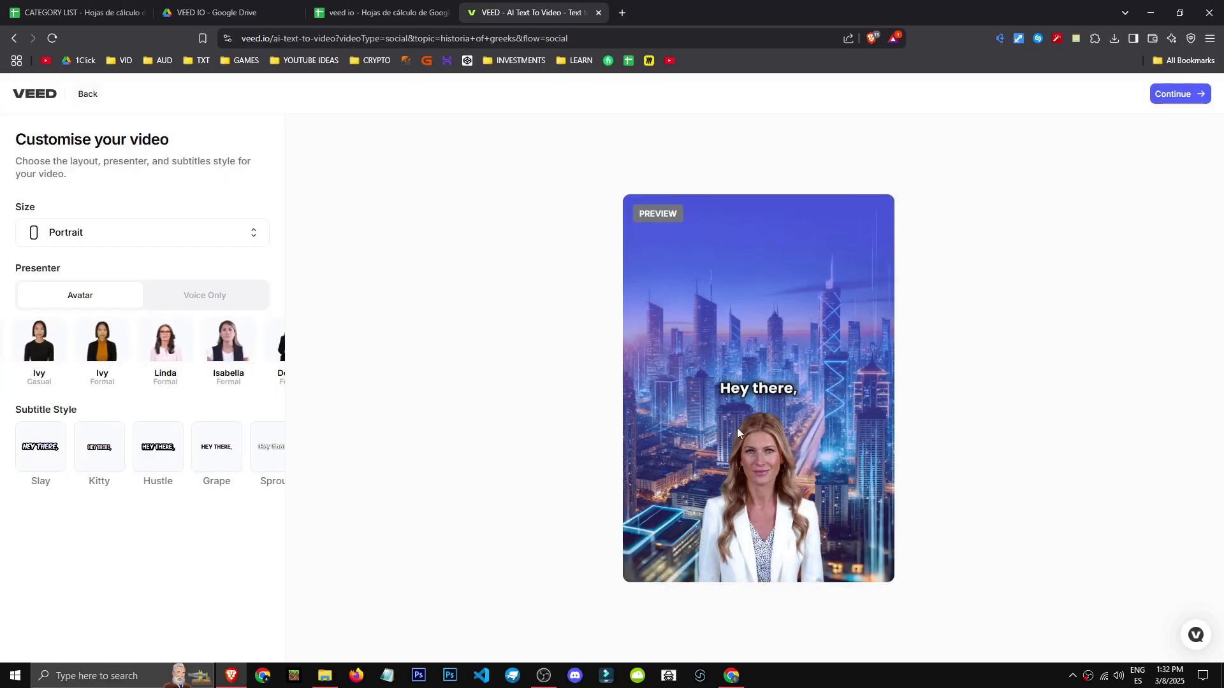
- Apply the Slay subtitle style, set the presenter to Voice Only, and continue to the script
click(40, 446)
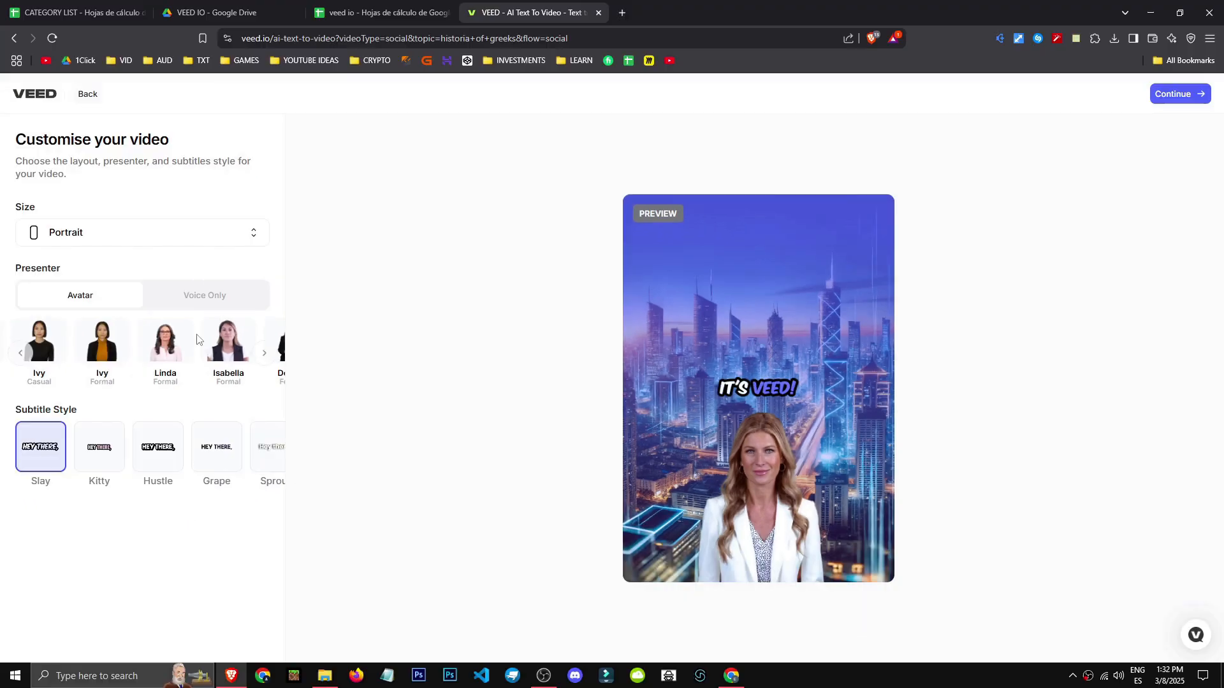
click(123, 285)
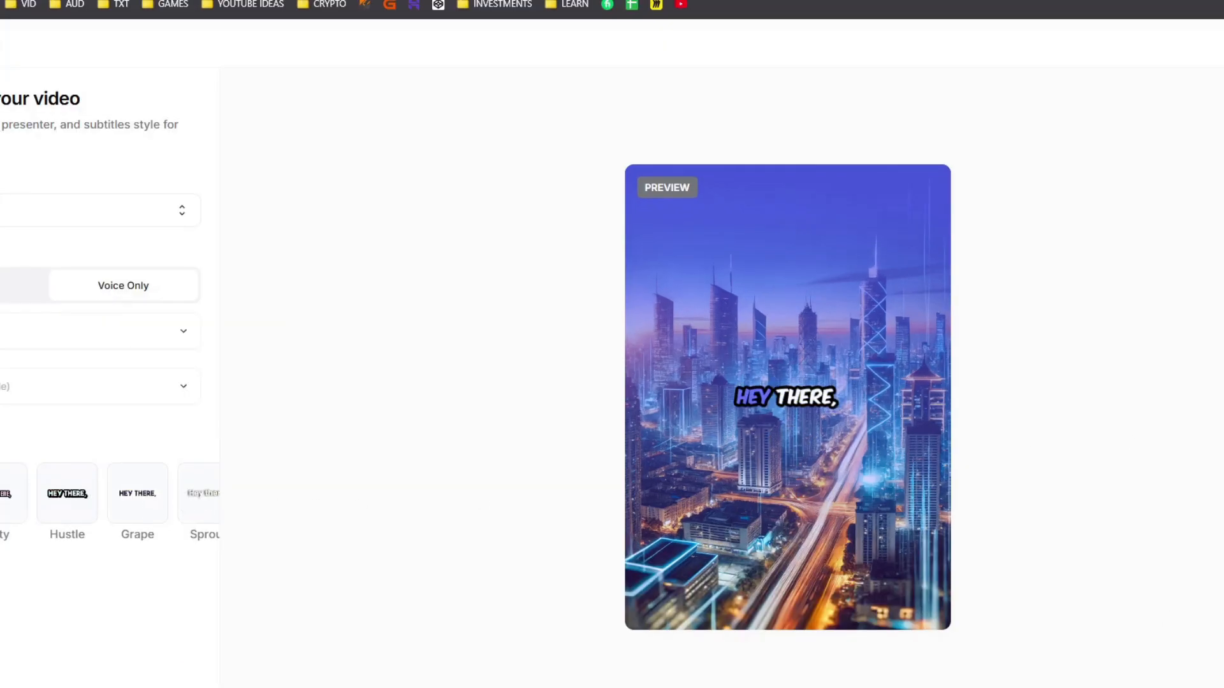
click(1180, 93)
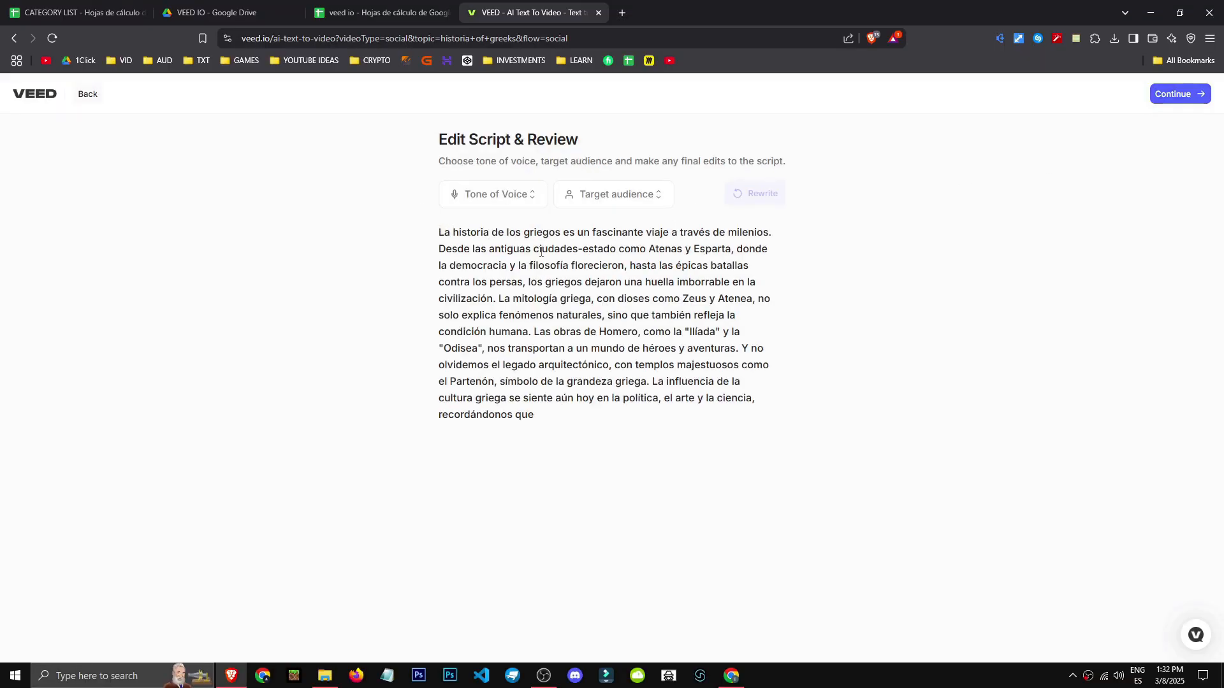
- Review the script, set its target audience to Cultural Scholars and tone to Inspiring, and continue to the video
drag(418, 210, 638, 421)
click(647, 450)
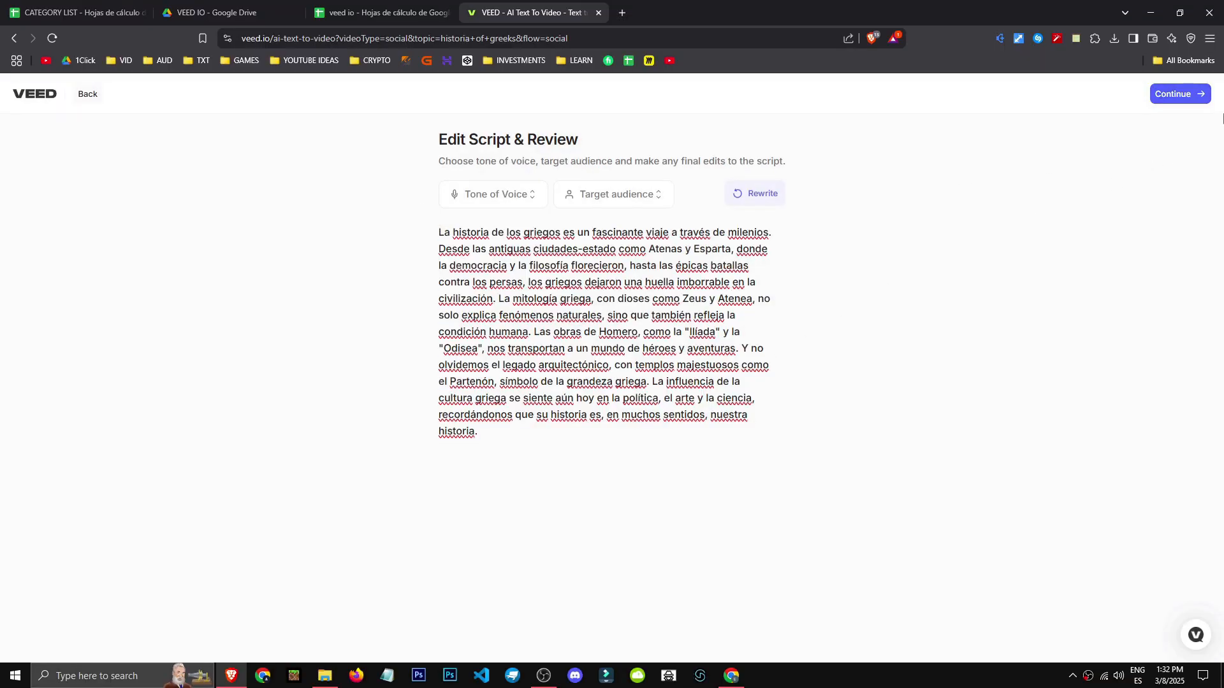
click(623, 194)
click(617, 284)
click(492, 193)
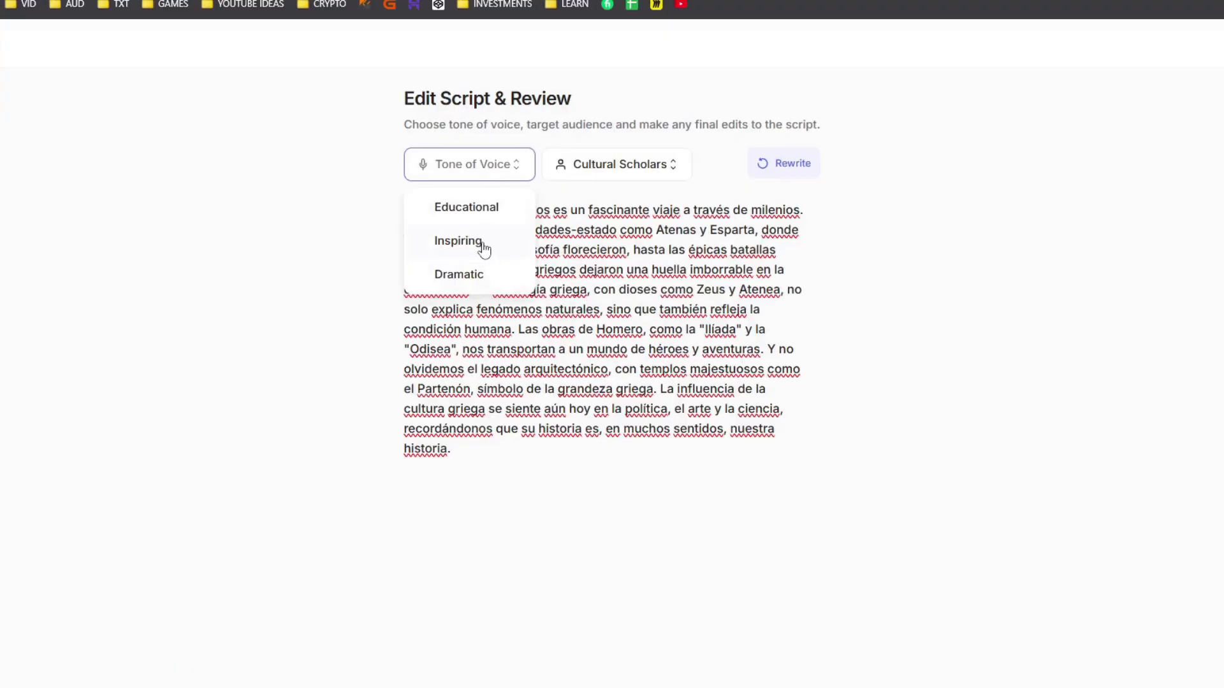
click(482, 248)
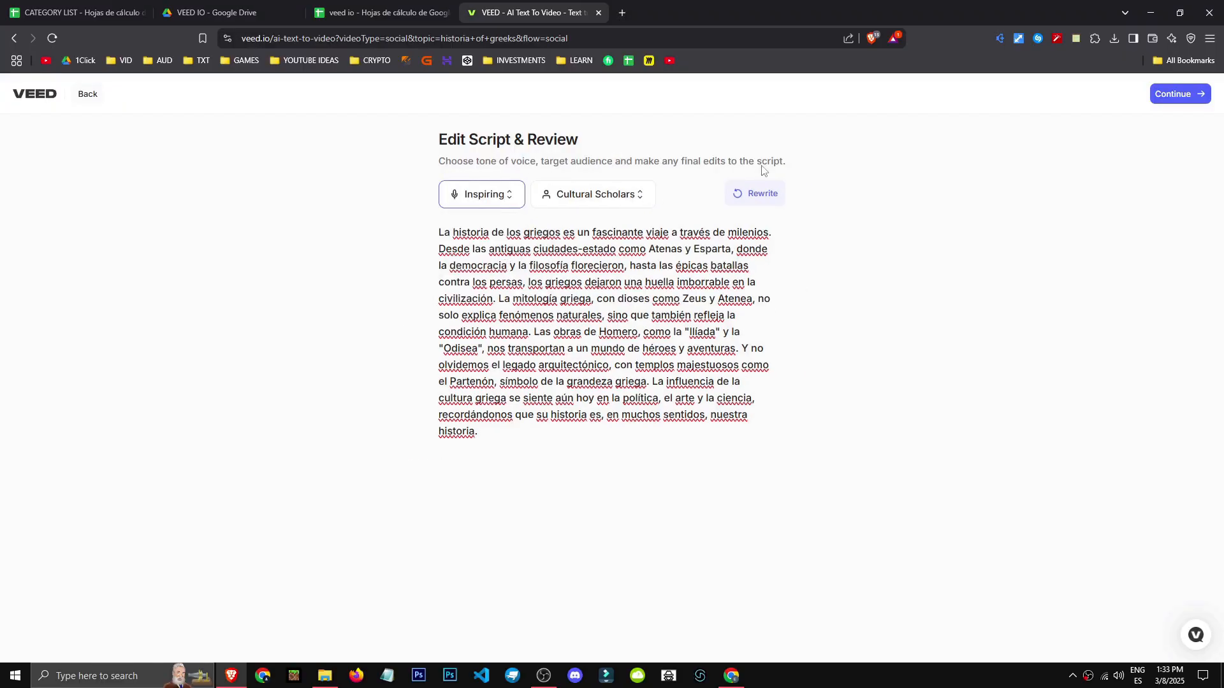
click(1184, 94)
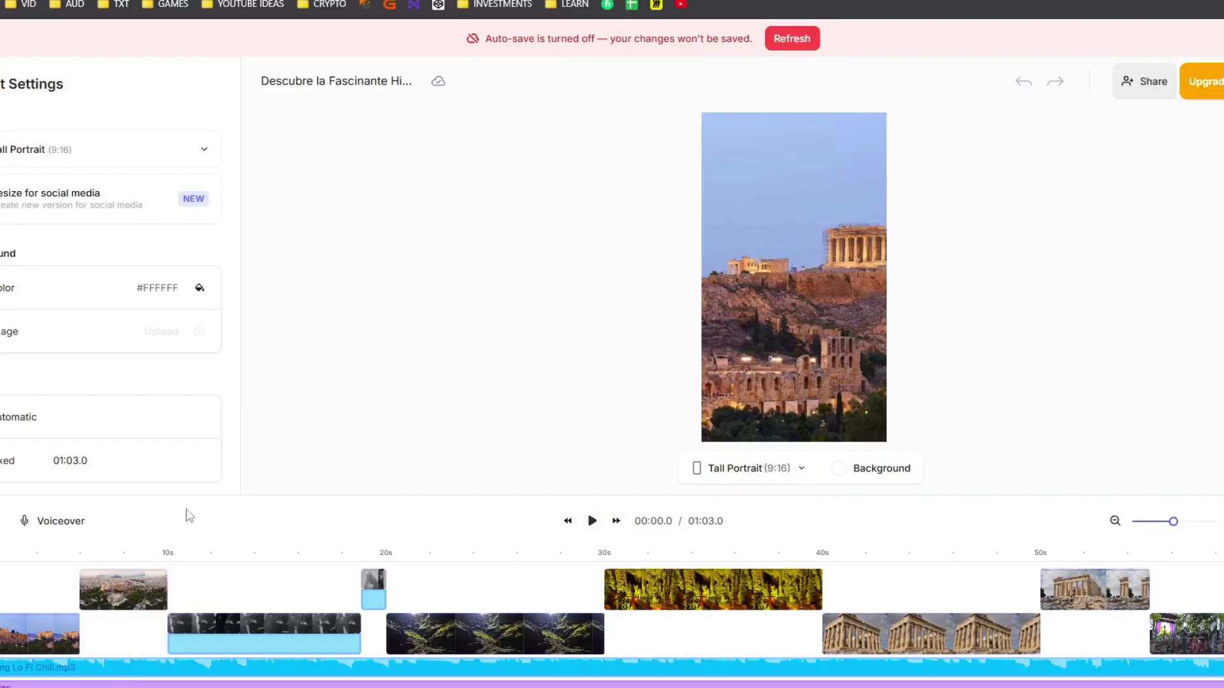
- Enlarge the timeline area and play the generated Greek history video to review its footage, voice and subtitles
mouse_move(199, 497)
mouse_down()
mouse_move(232, 339)
mouse_move(193, 504)
mouse_up()
scroll(65, 635, down, 1)
key(space)
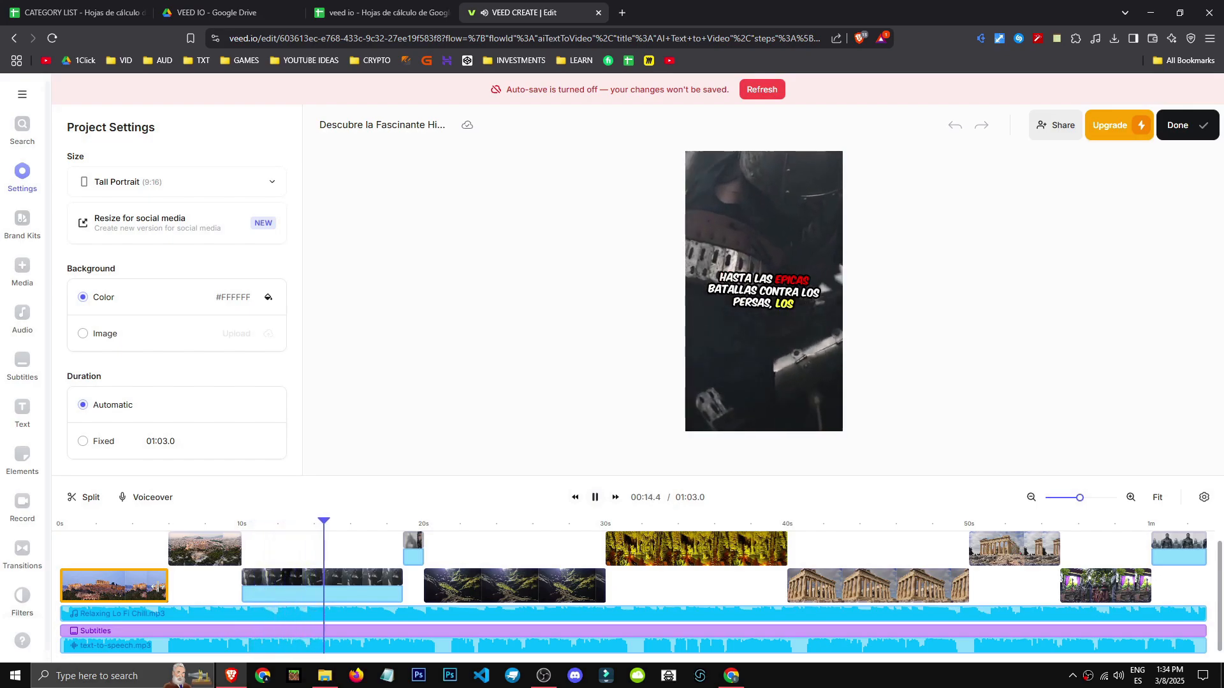
click(160, 552)
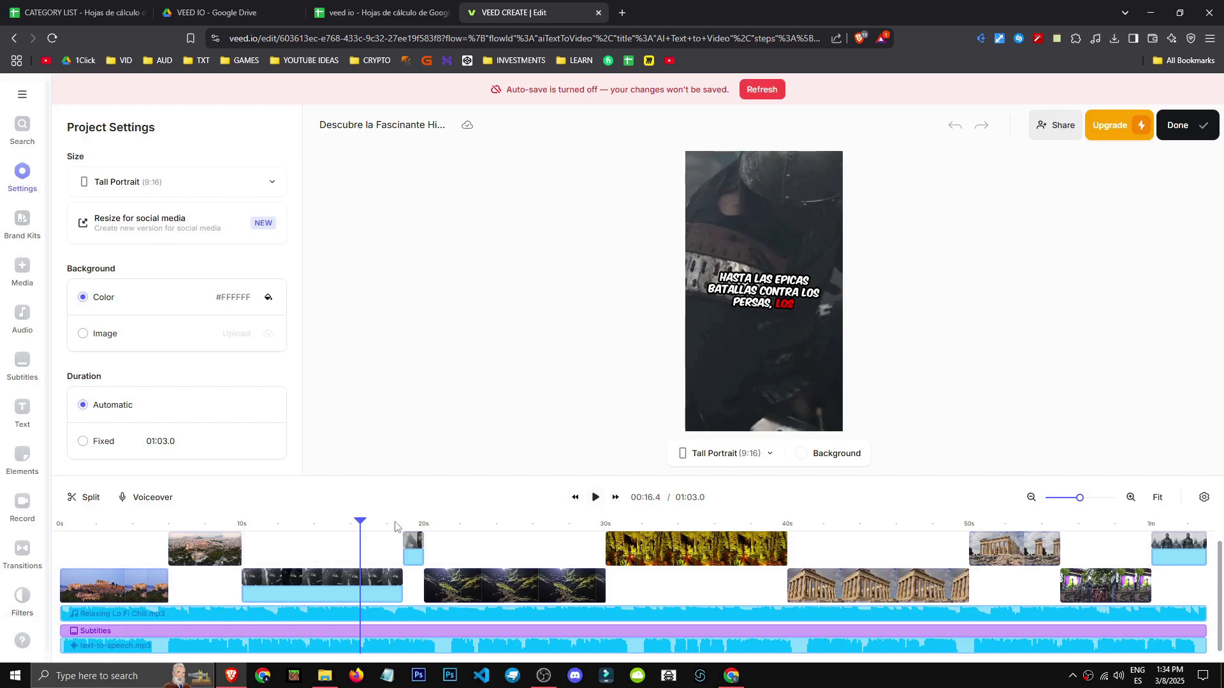
key(space)
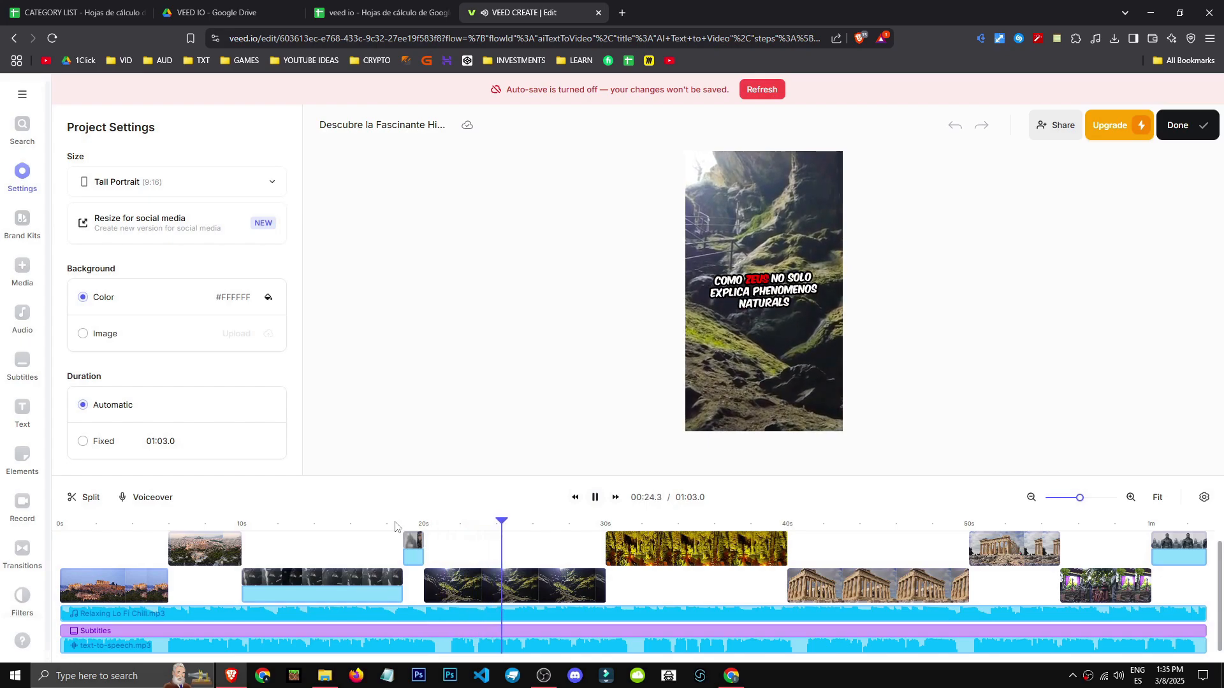
- Play the remaining sections of the generated Greek history video, fitting more of its timeline into view
click(605, 524)
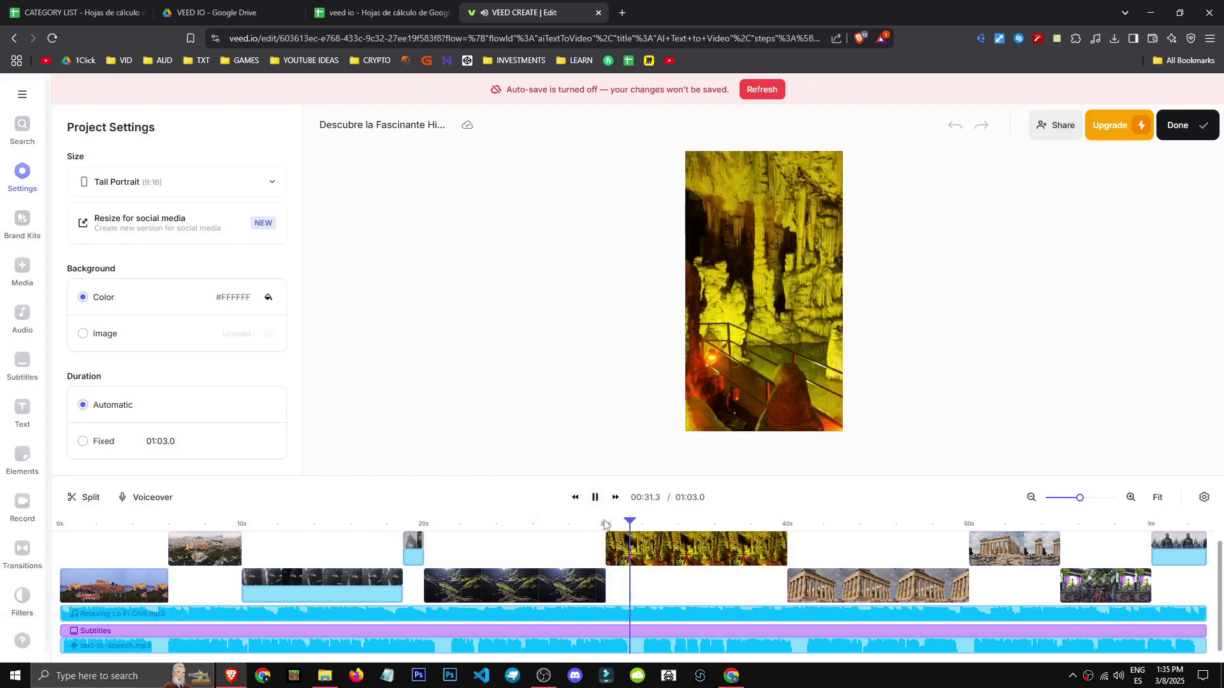
click(777, 524)
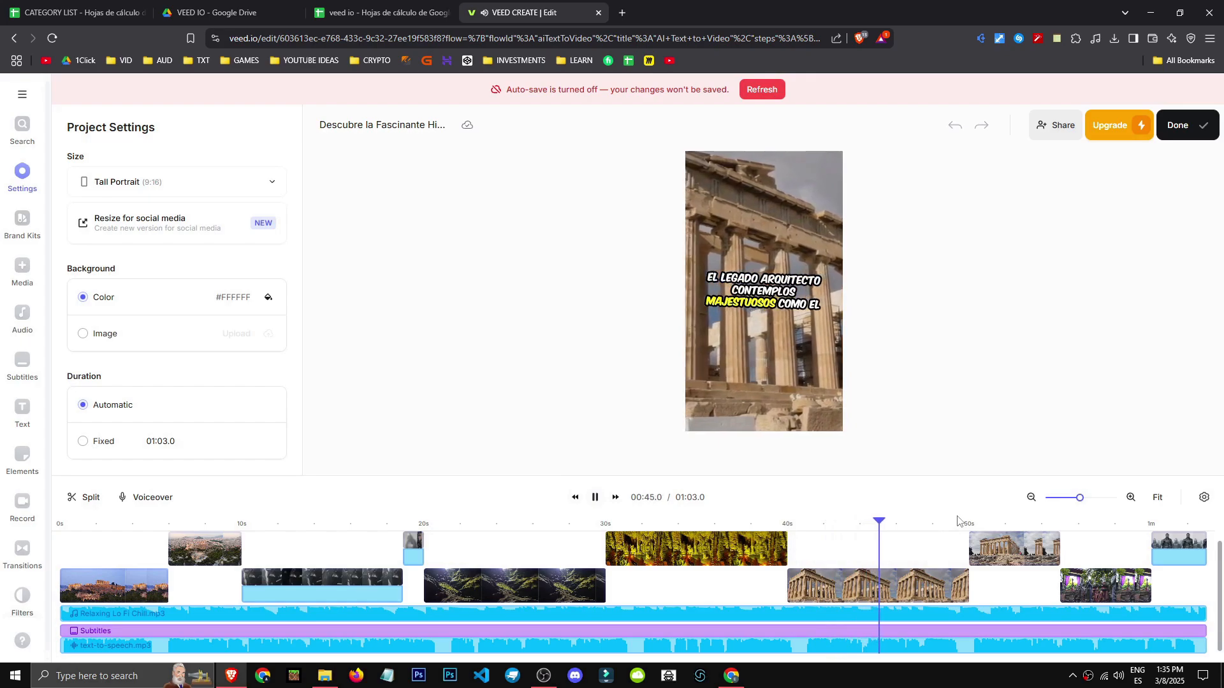
drag(1082, 502, 1080, 508)
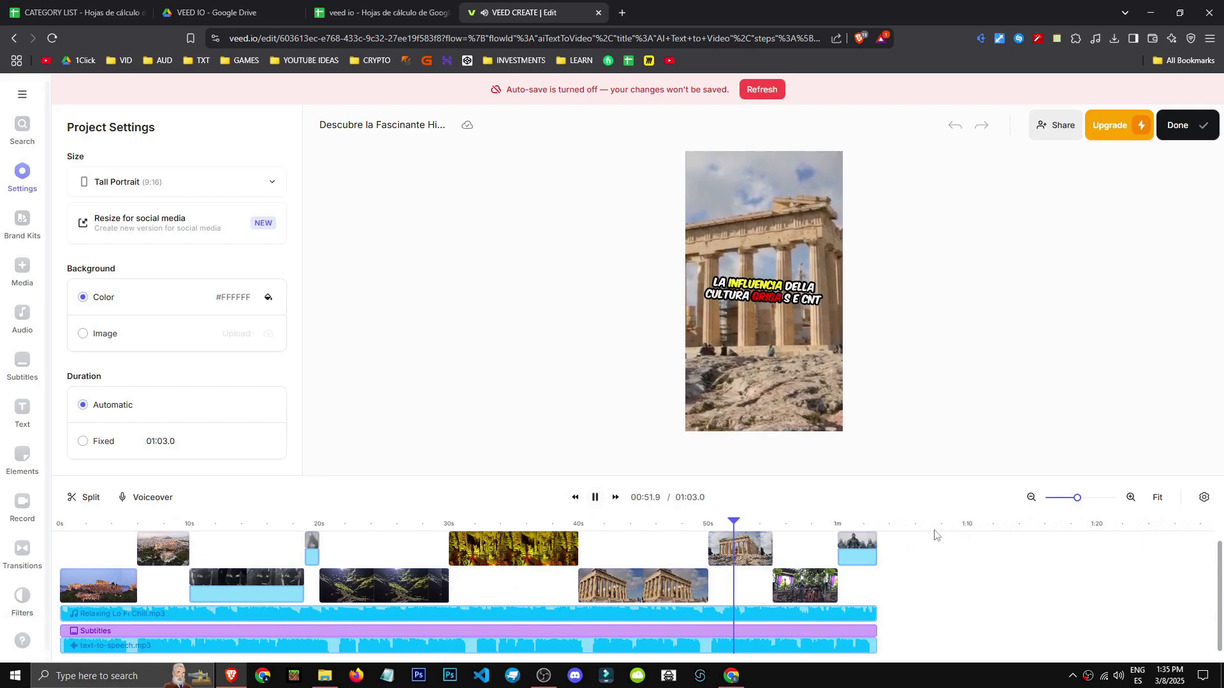
click(819, 525)
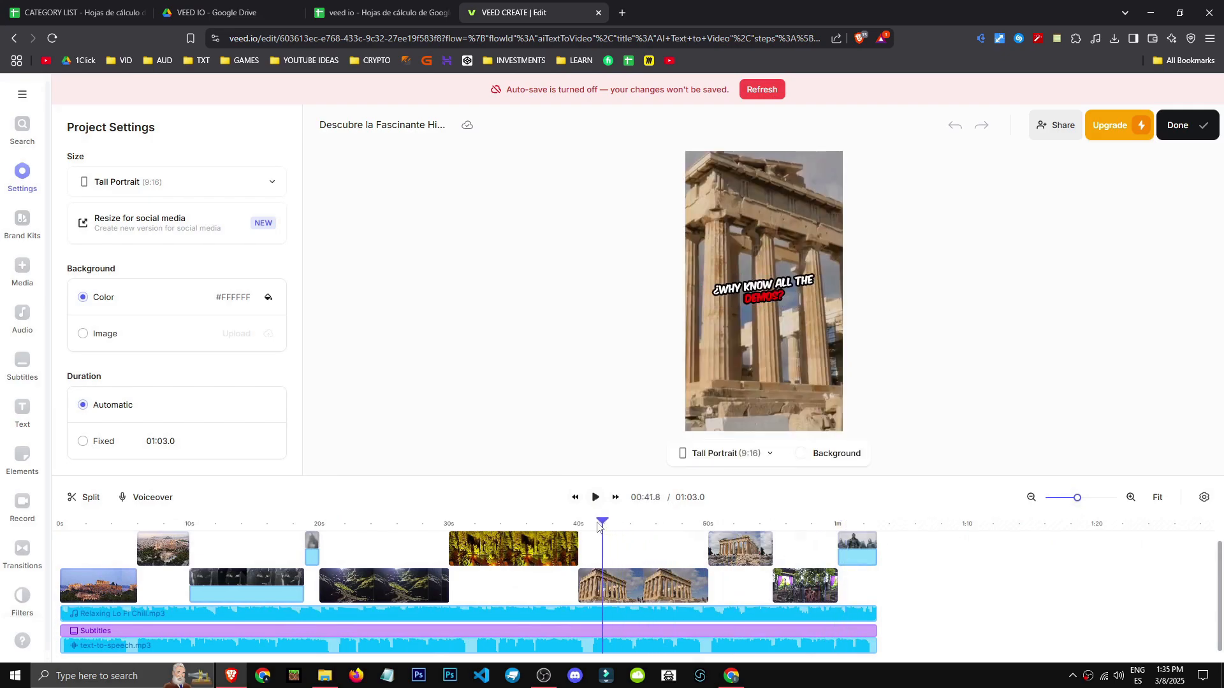
click(697, 562)
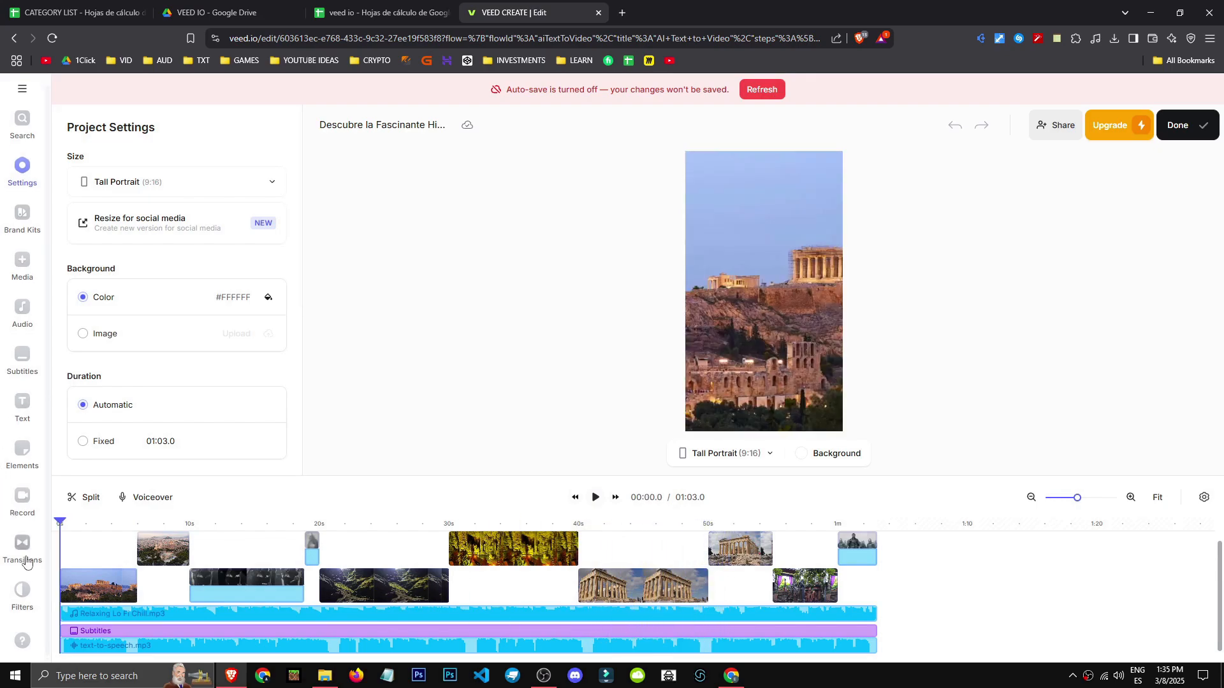
scroll(147, 300, down, 5)
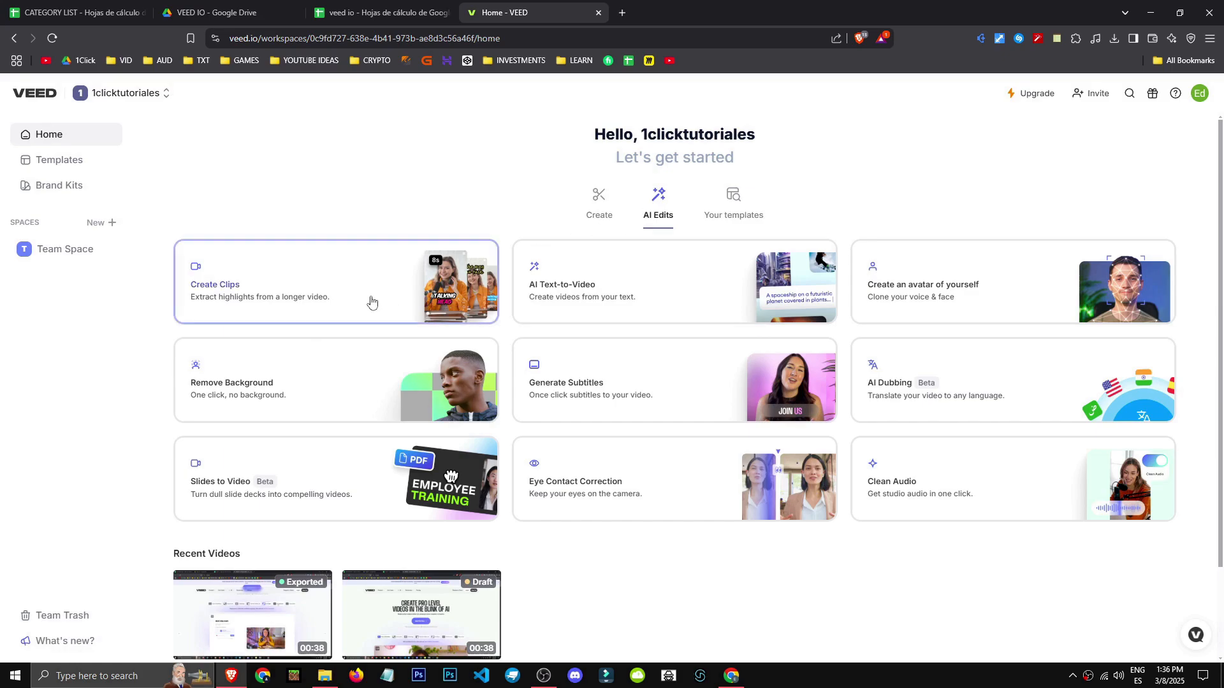
- Start Create Clips with the YouTube link ending in watch?v=jxjGcpPJtMo and set the original language to Spanish (Spain)
click(312, 307)
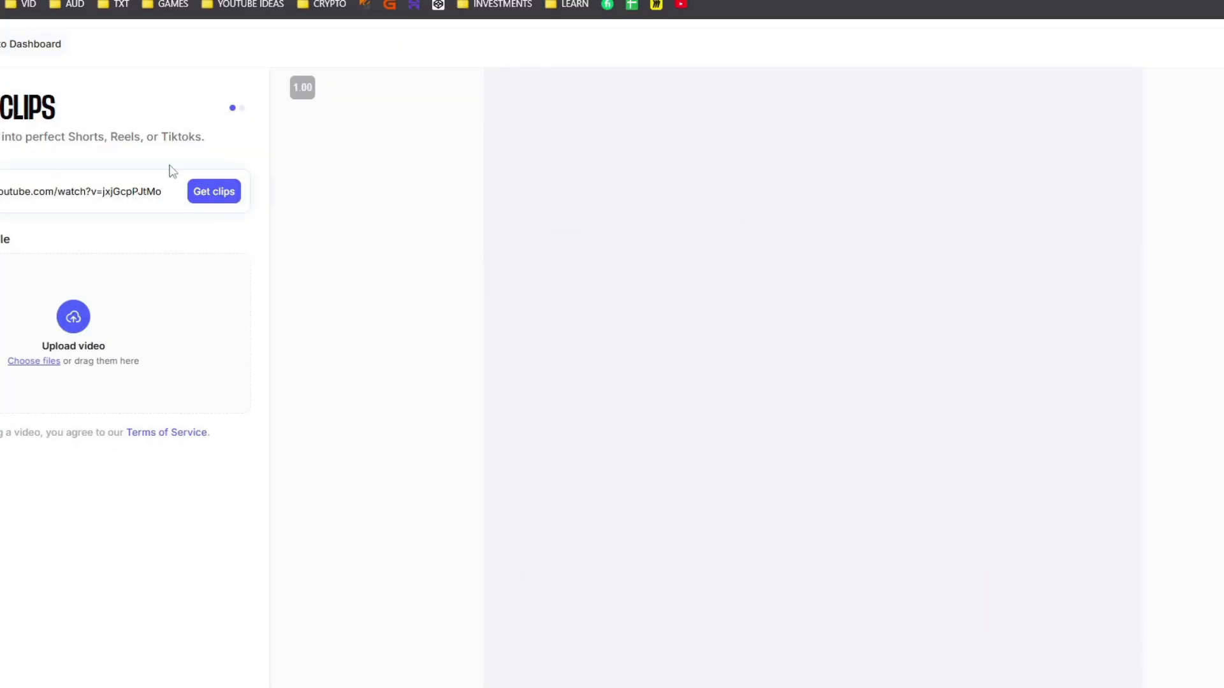
click(219, 194)
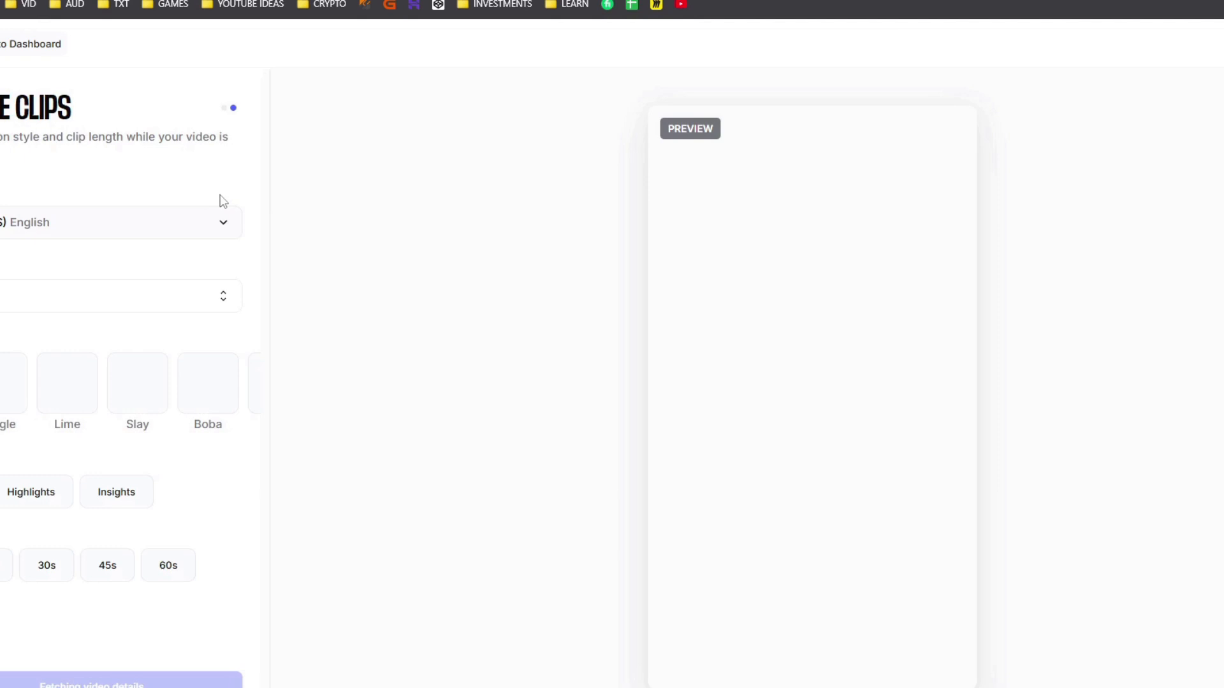
click(131, 222)
click(110, 385)
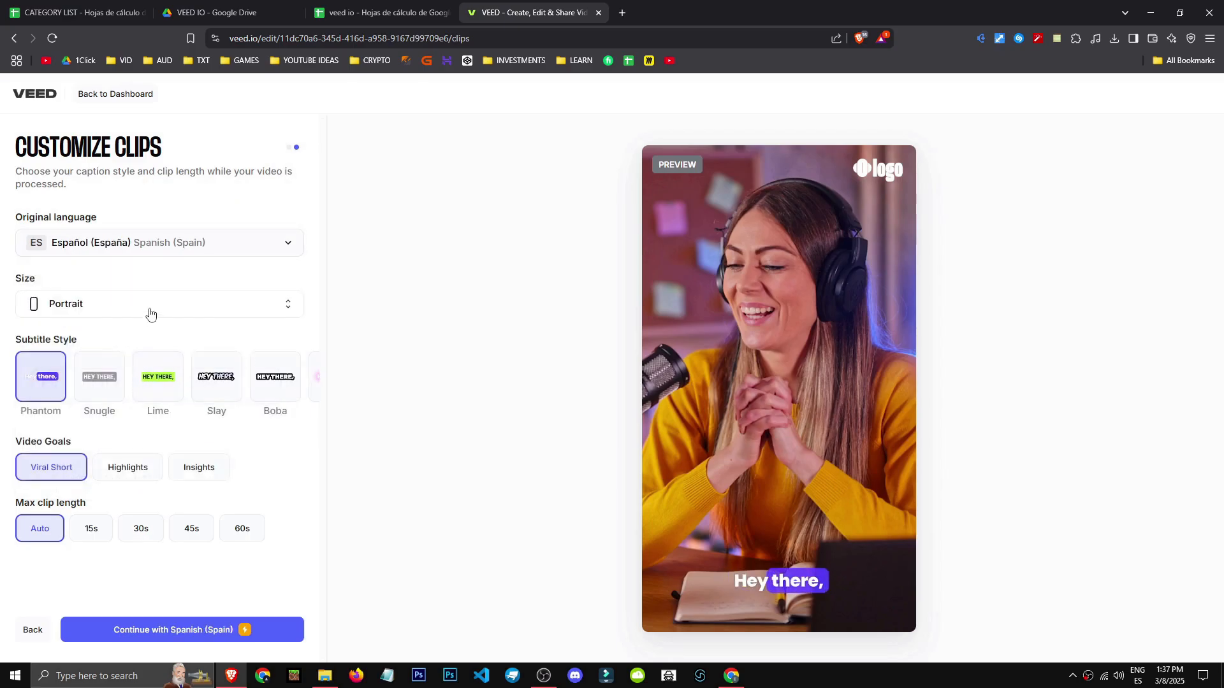
- Keep the Portrait size, set the video goal to Highlights and the maximum clip length to 15s, and continue with Spanish (Spain)
click(151, 312)
click(128, 372)
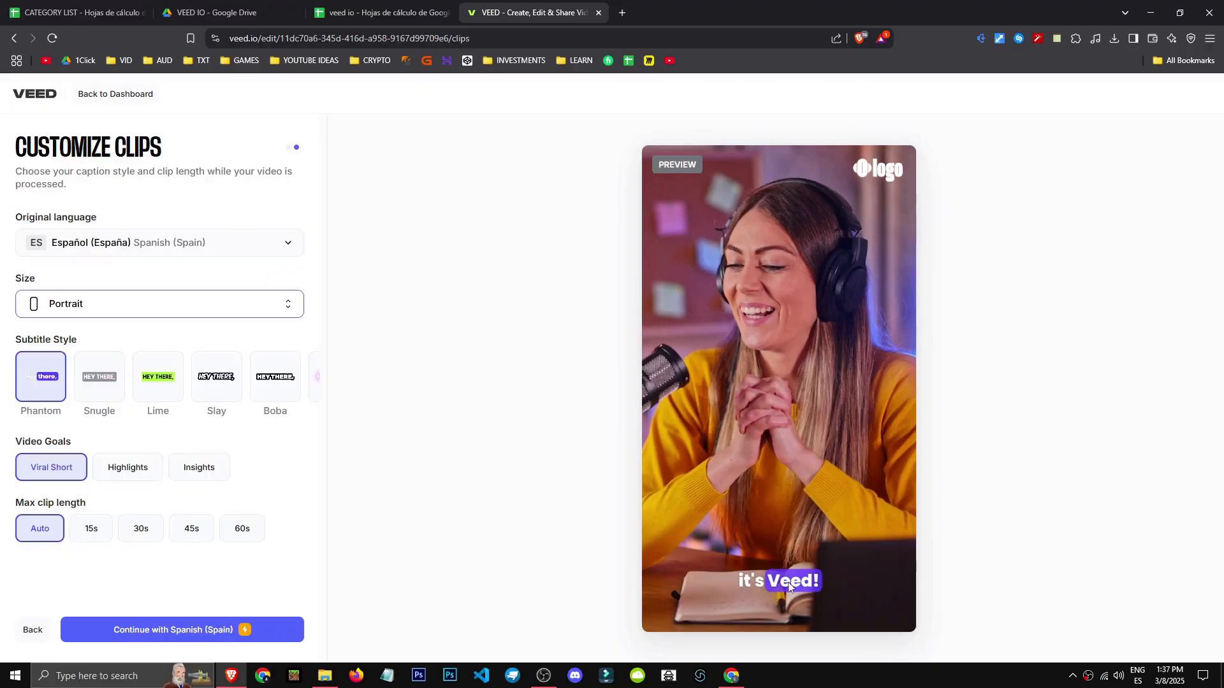
click(40, 496)
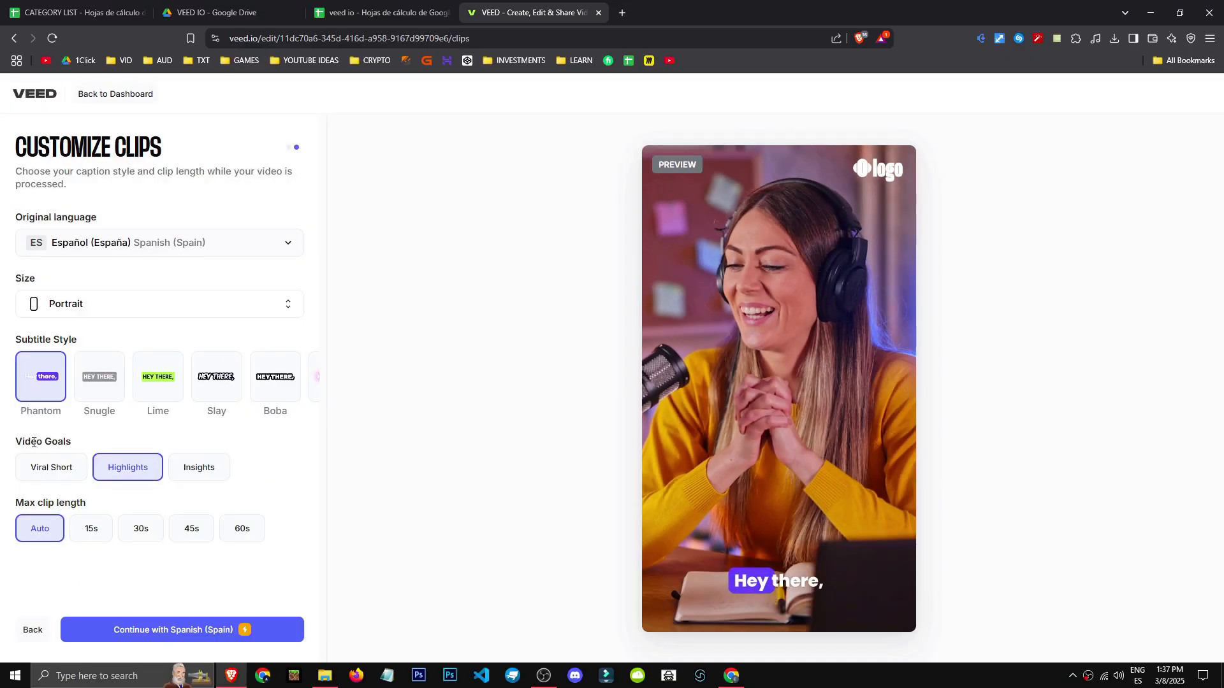
drag(31, 443, 46, 465)
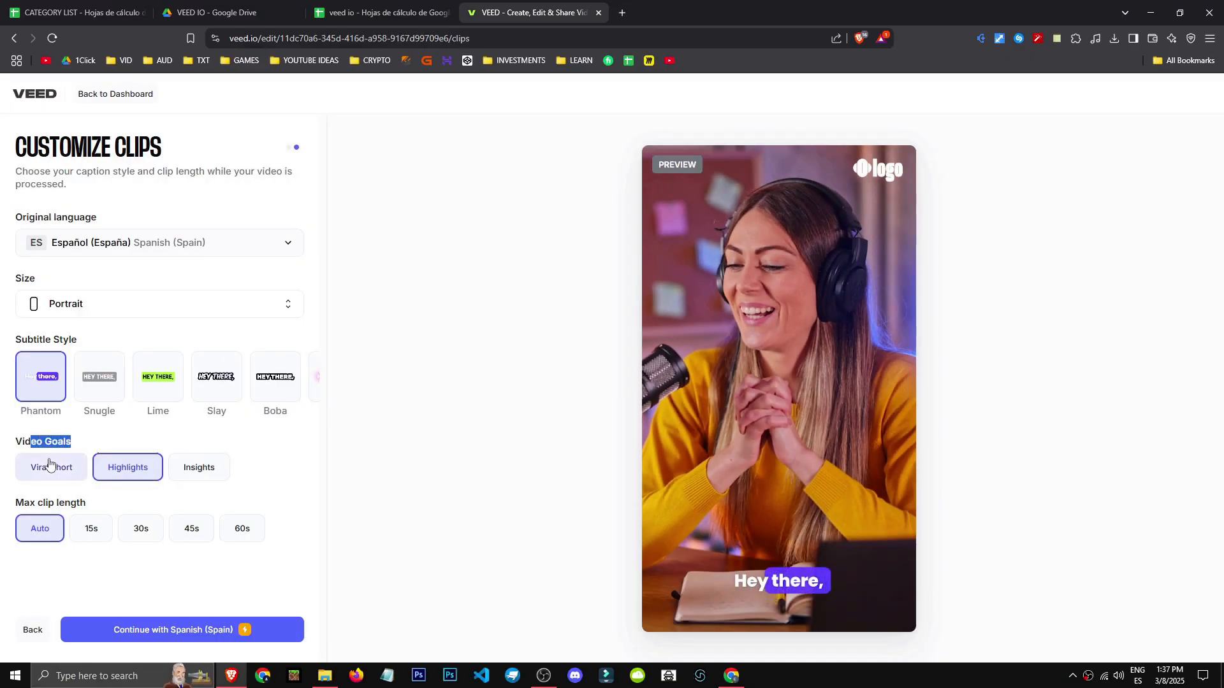
click(29, 471)
click(77, 455)
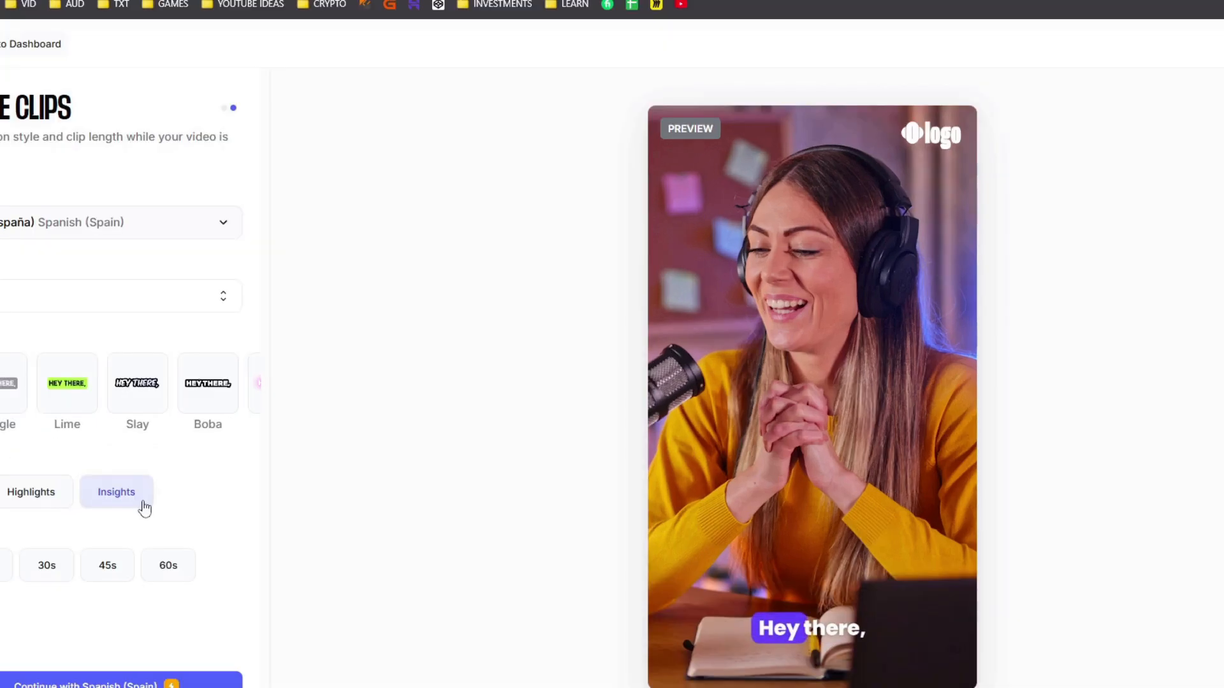
click(111, 474)
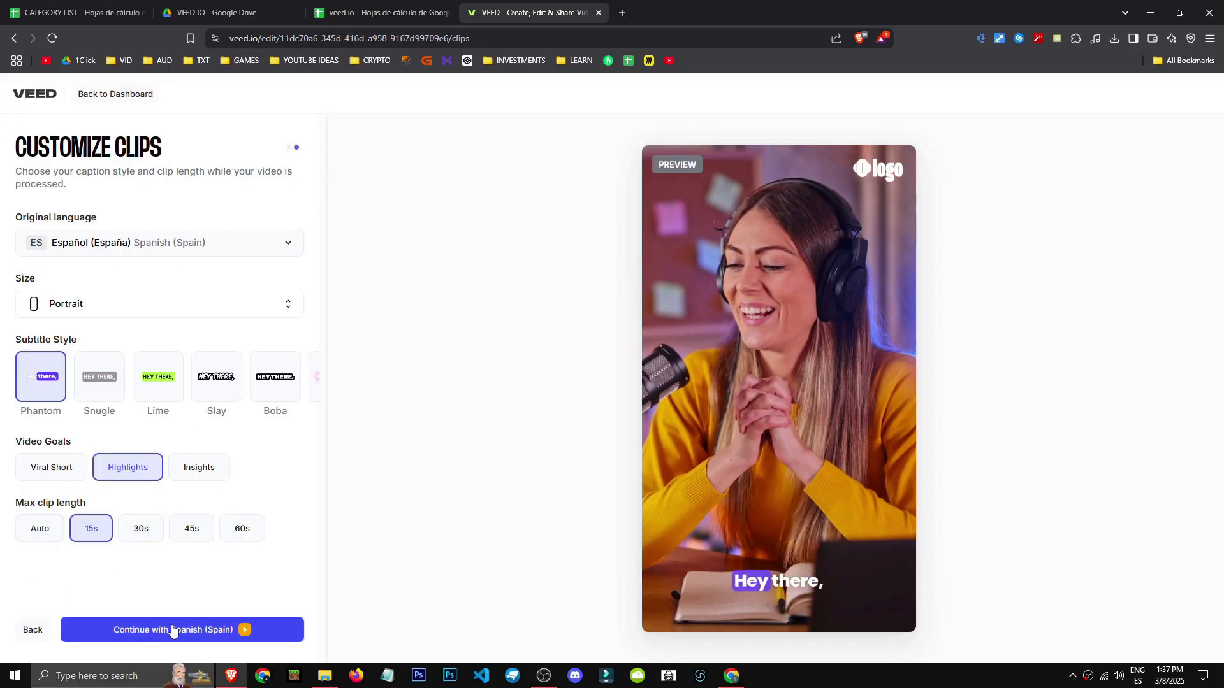
click(85, 686)
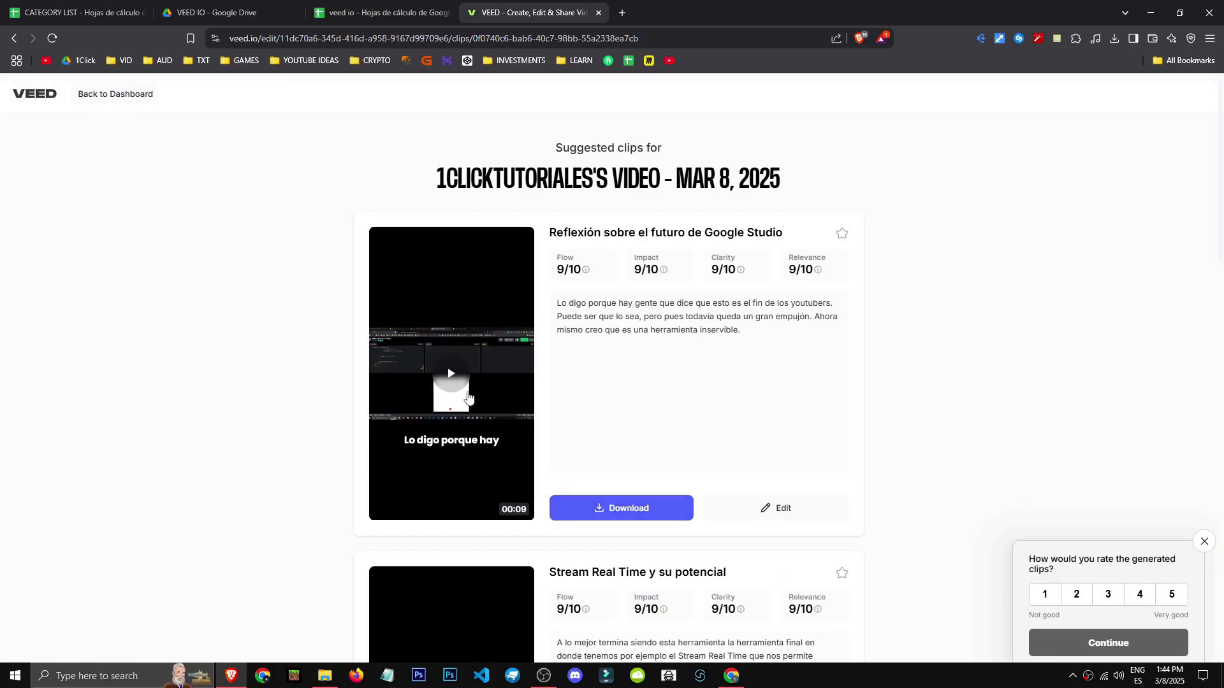
- Play the suggested clips about the future of Google Studio and Stream Real Time to check their framing and subtitles
click(453, 380)
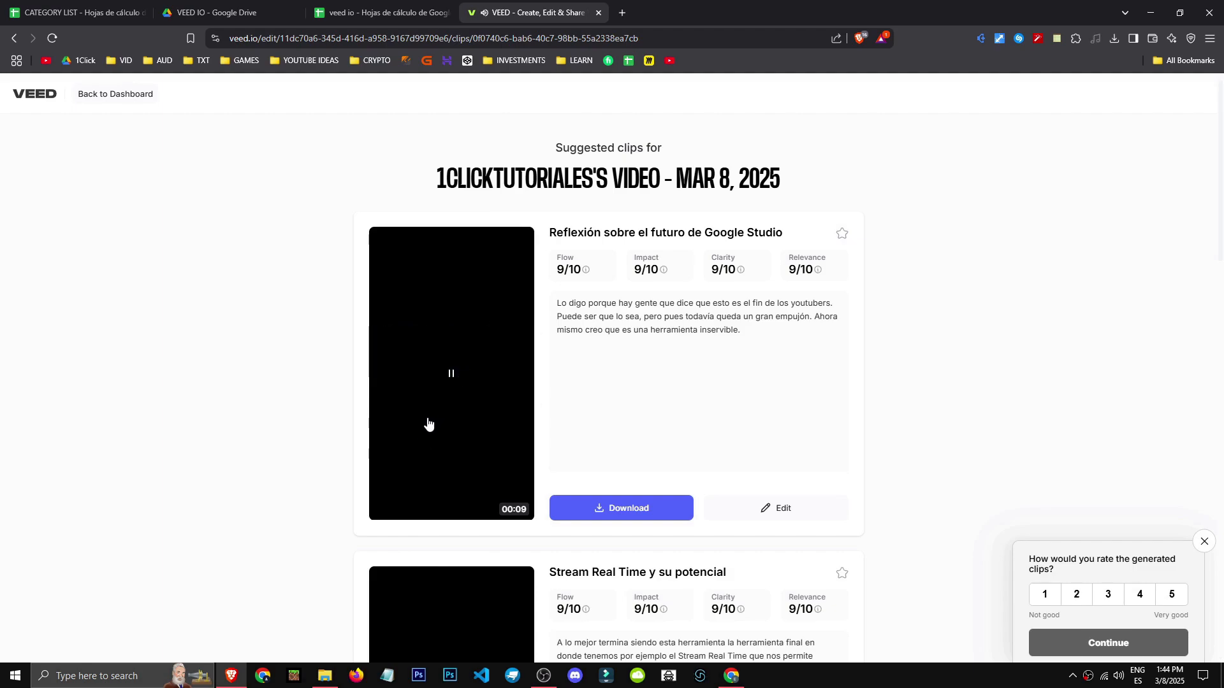
scroll(423, 427, down, 4)
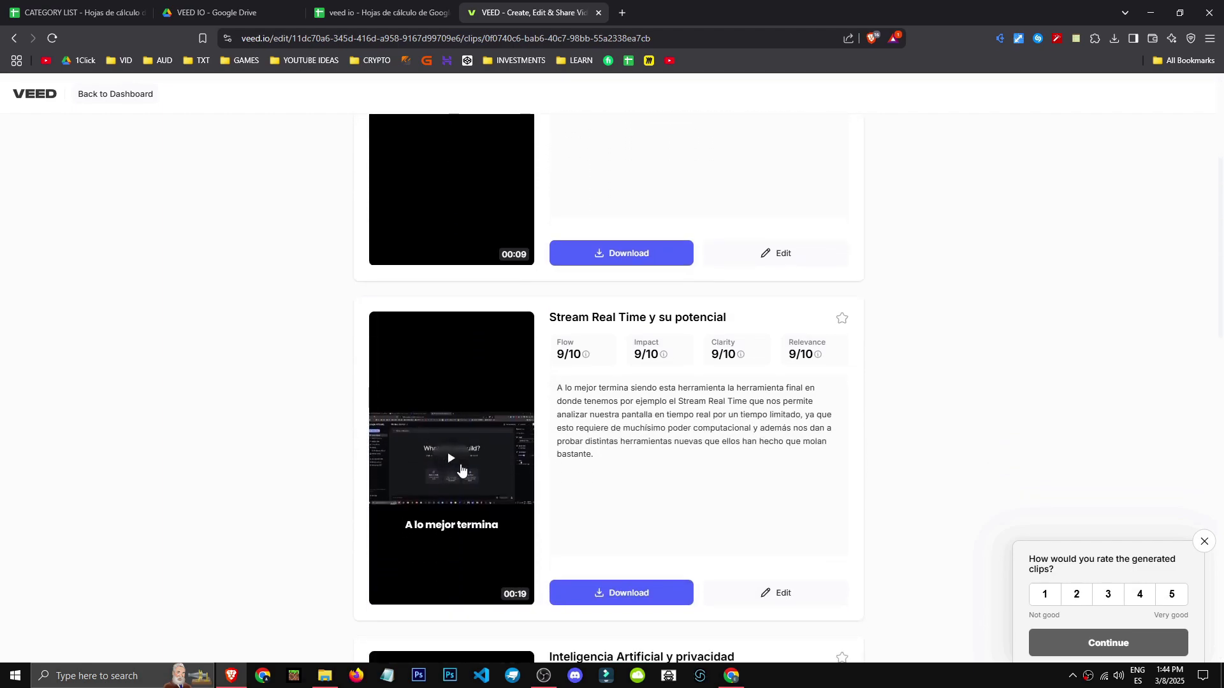
click(461, 470)
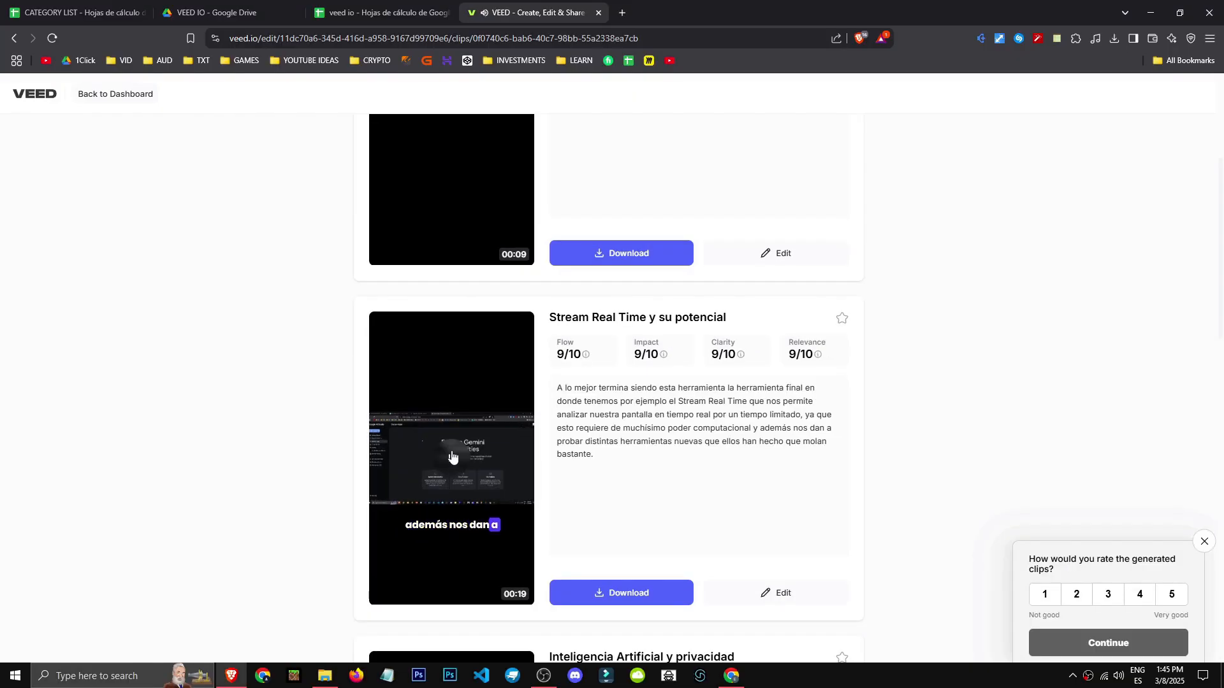
scroll(362, 493, down, 4)
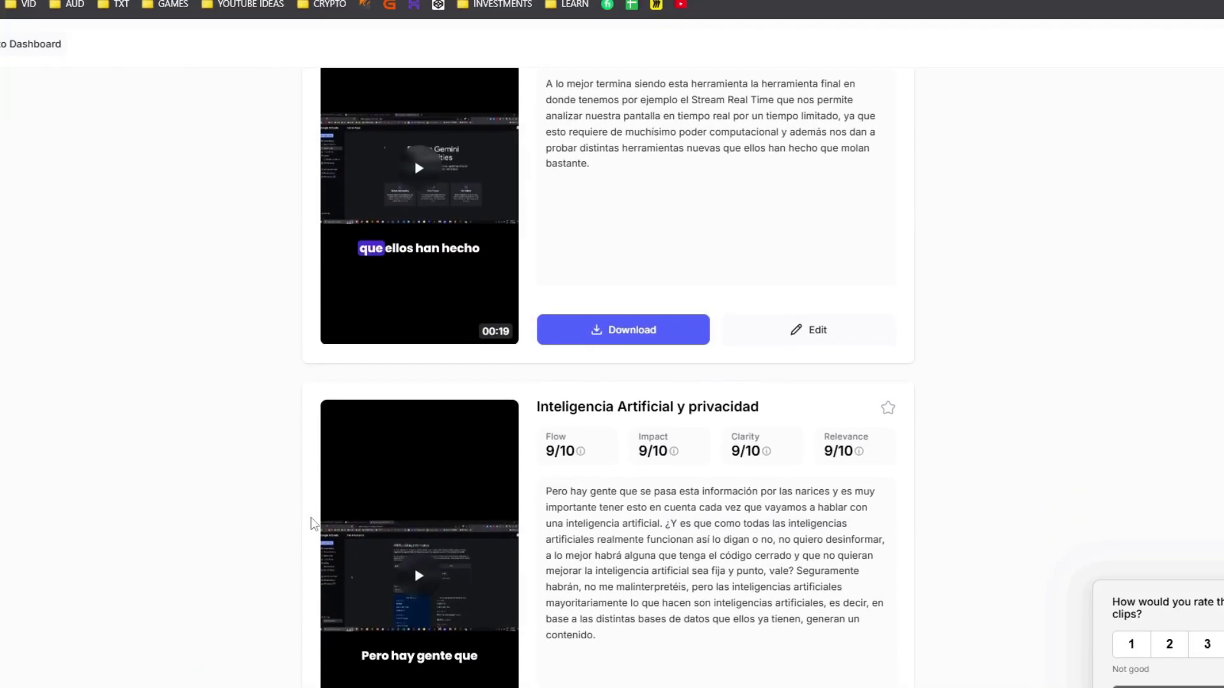
- Look through the whole list of suggested clips, examining their titles, scores and transcripts
scroll(312, 524, down, 15)
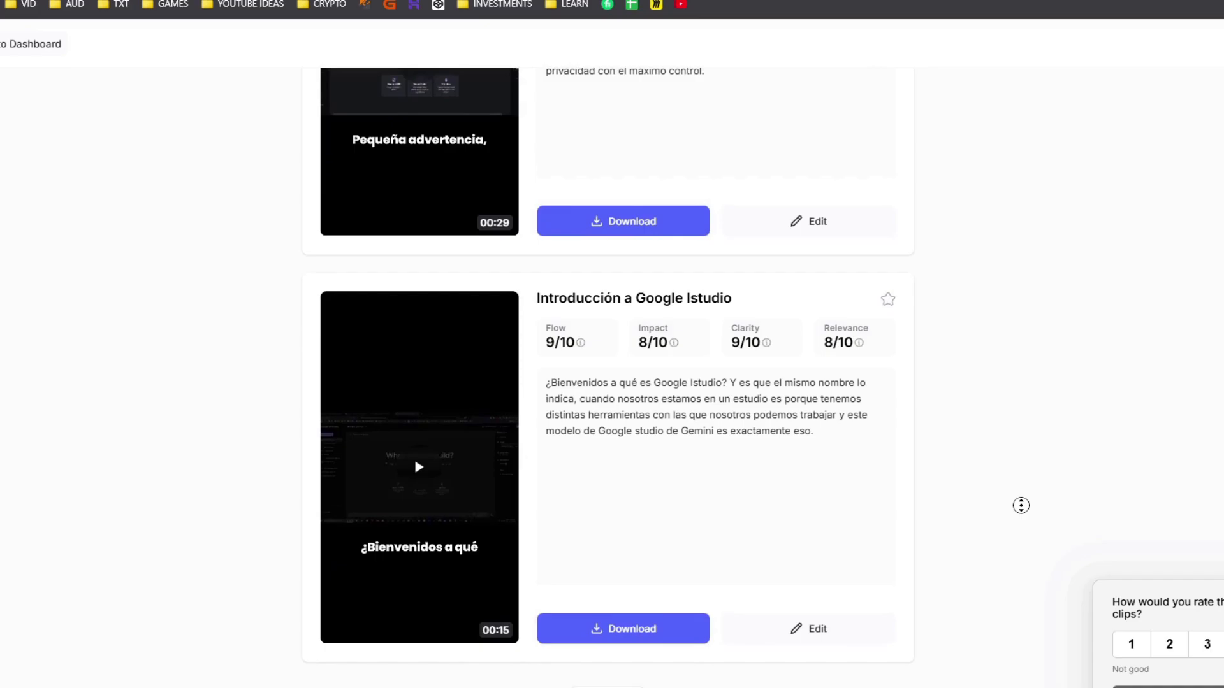
middle_click(1013, 455)
scroll(985, 505, down, 15)
scroll(991, 546, up, 20)
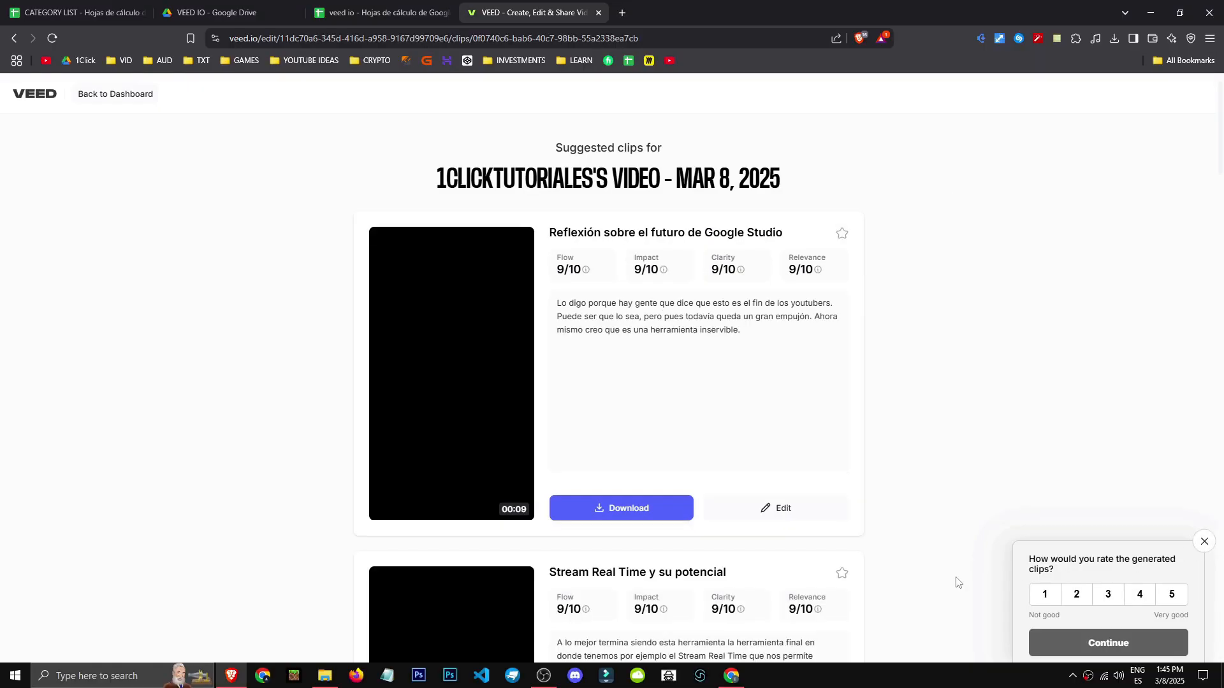
drag(434, 180, 817, 175)
click(909, 516)
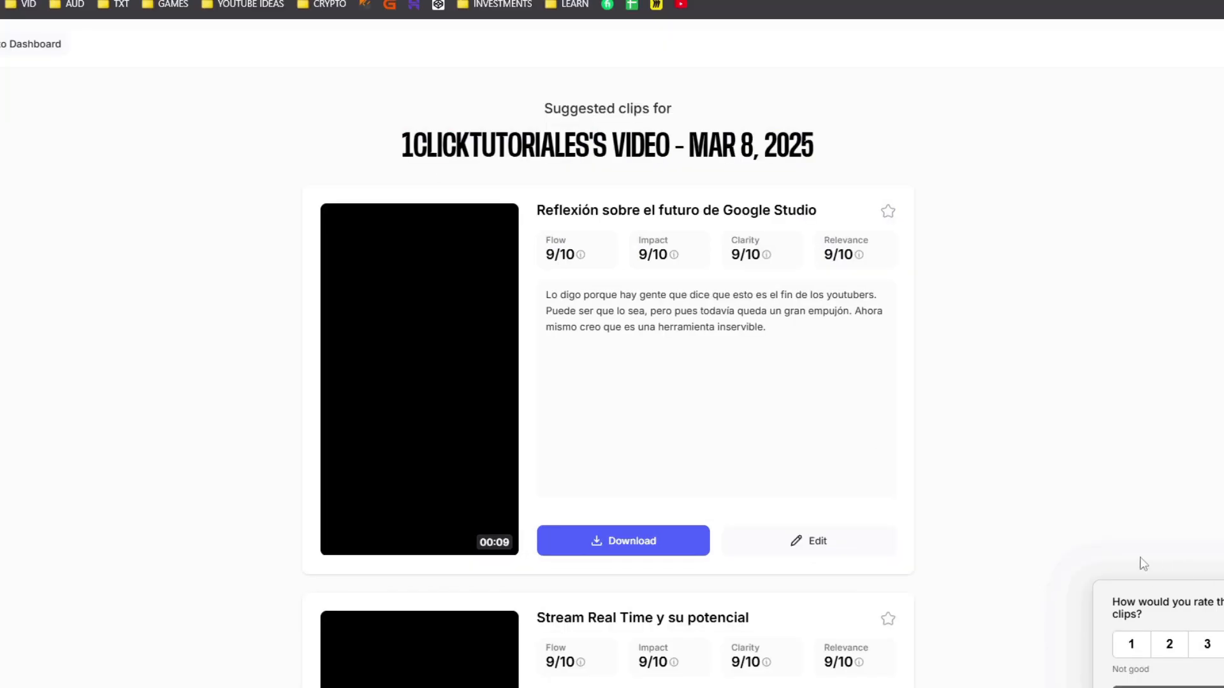
scroll(910, 532, down, 3)
scroll(910, 536, up, 3)
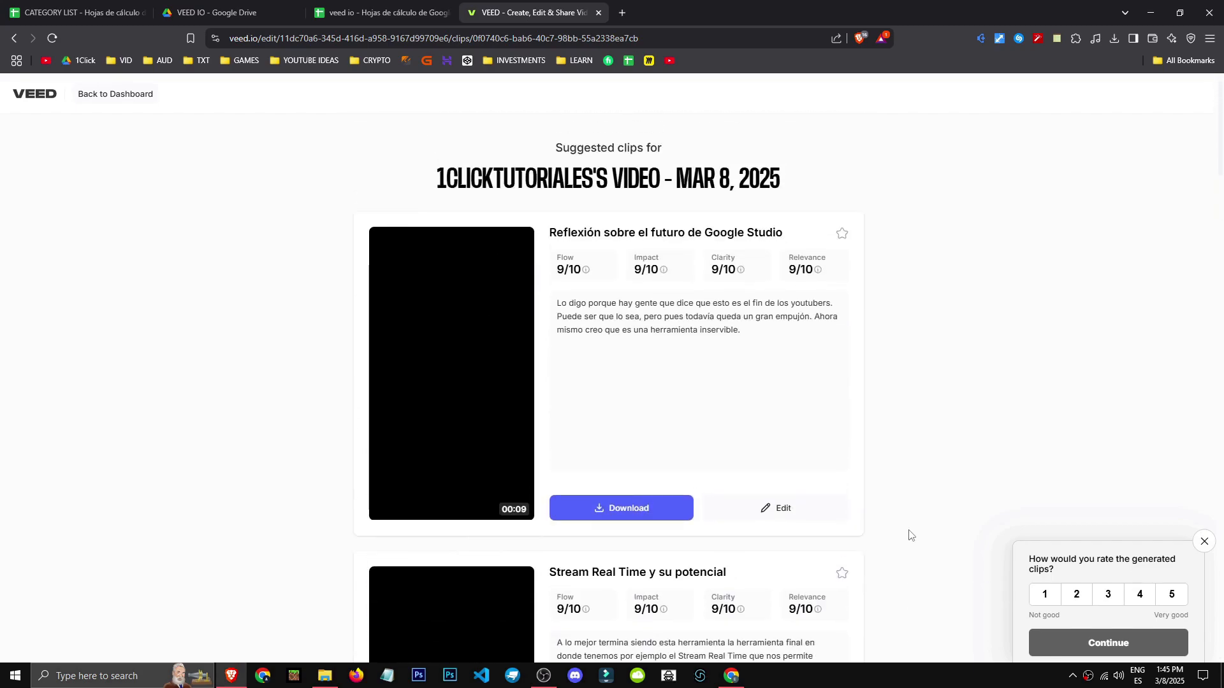
scroll(909, 535, down, 5)
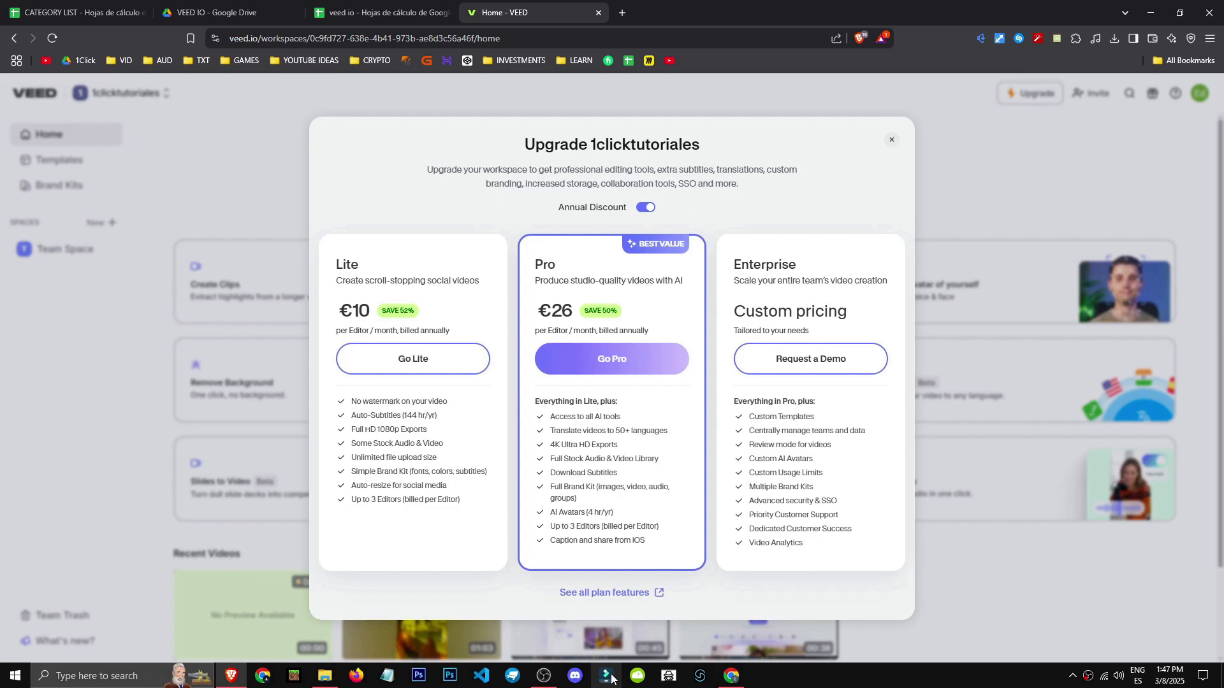
- Switch the upgrade offer's annual discount off and back on to compare the Lite and Pro prices
click(640, 209)
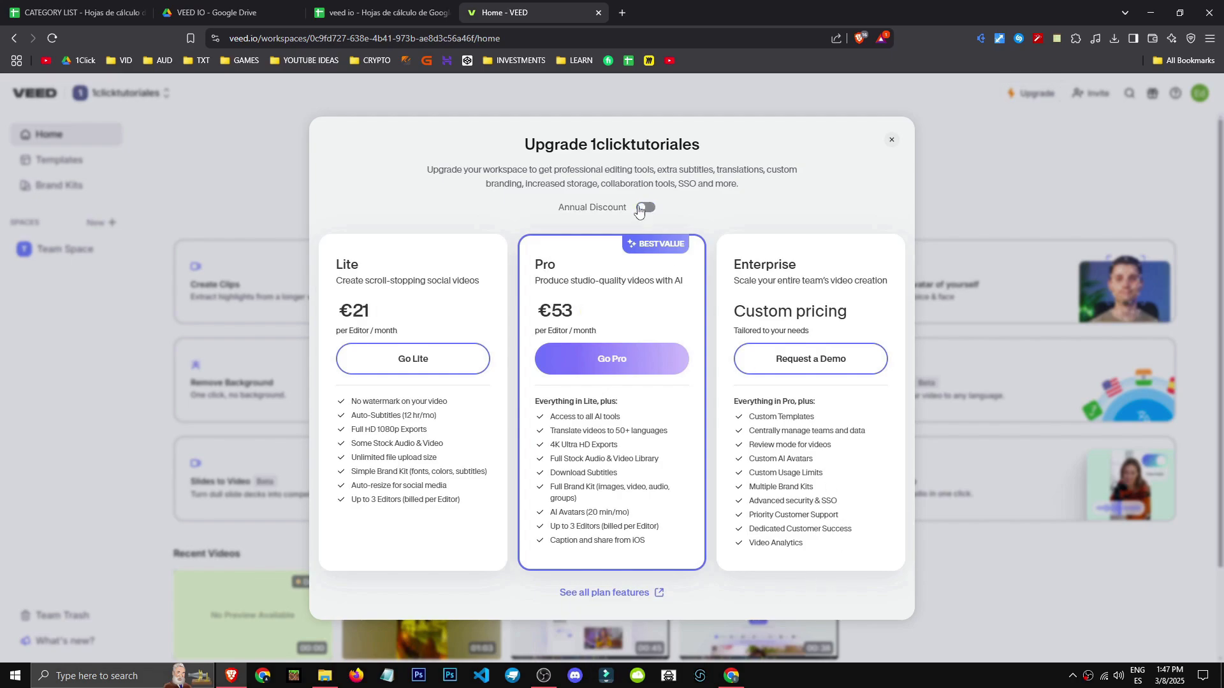
click(641, 208)
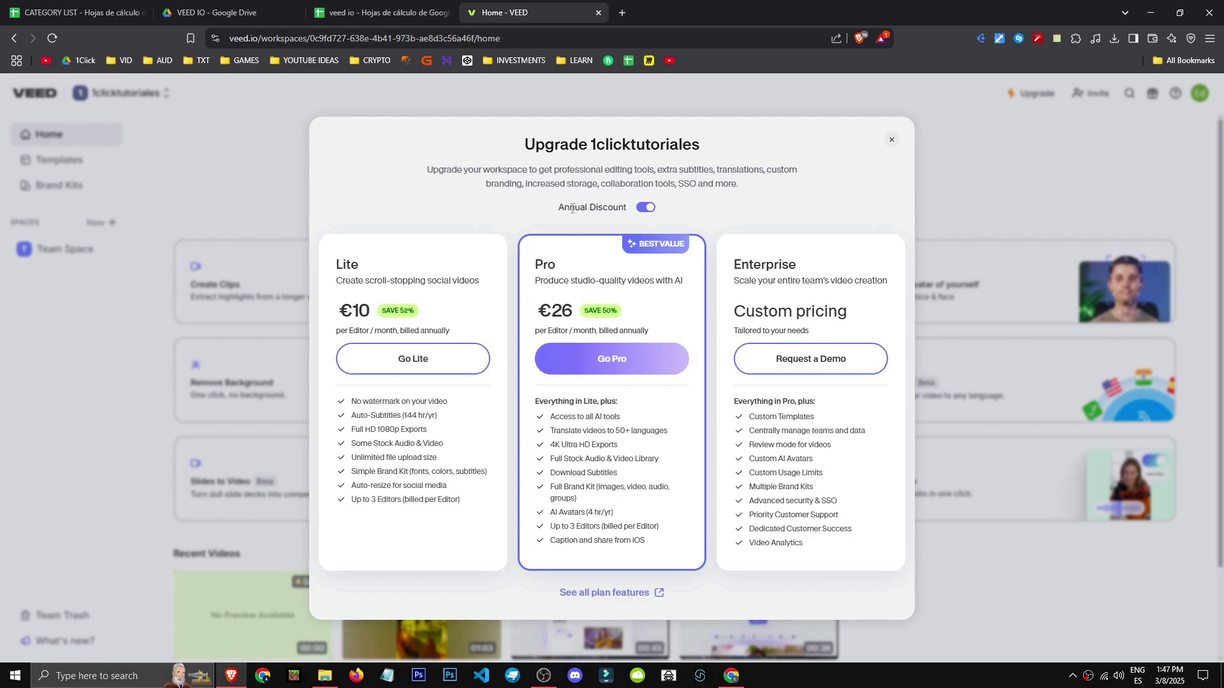
drag(563, 213, 584, 213)
drag(345, 314, 372, 312)
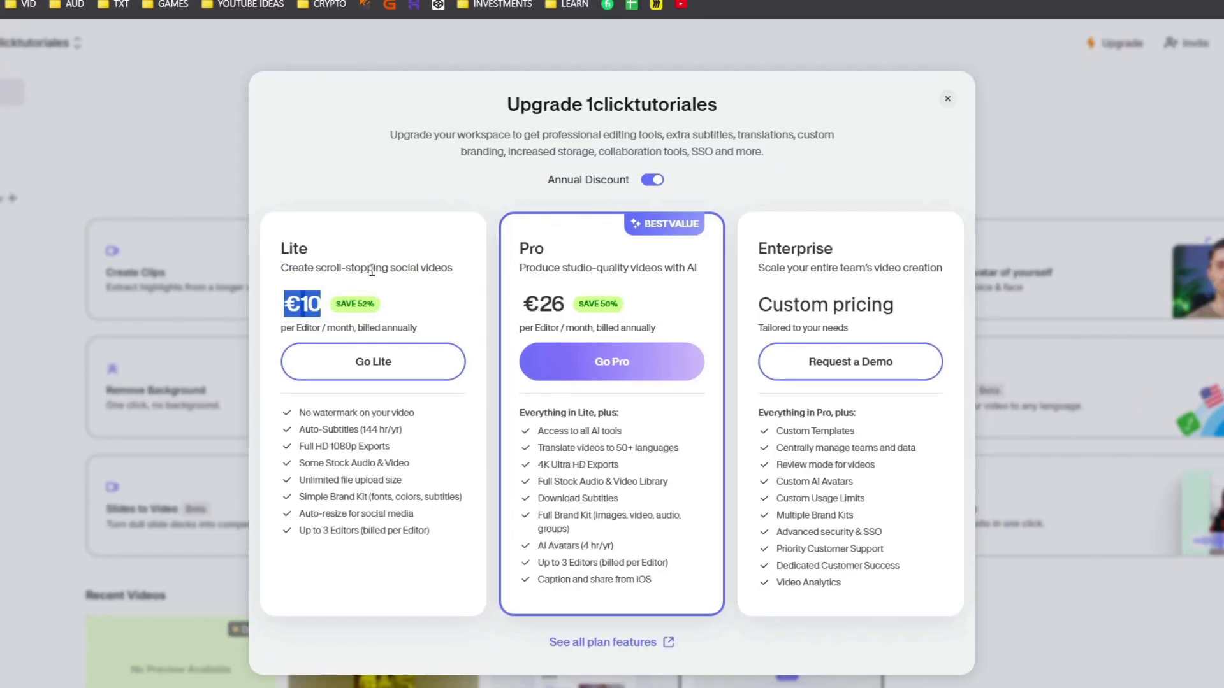
drag(525, 306, 562, 315)
click(554, 318)
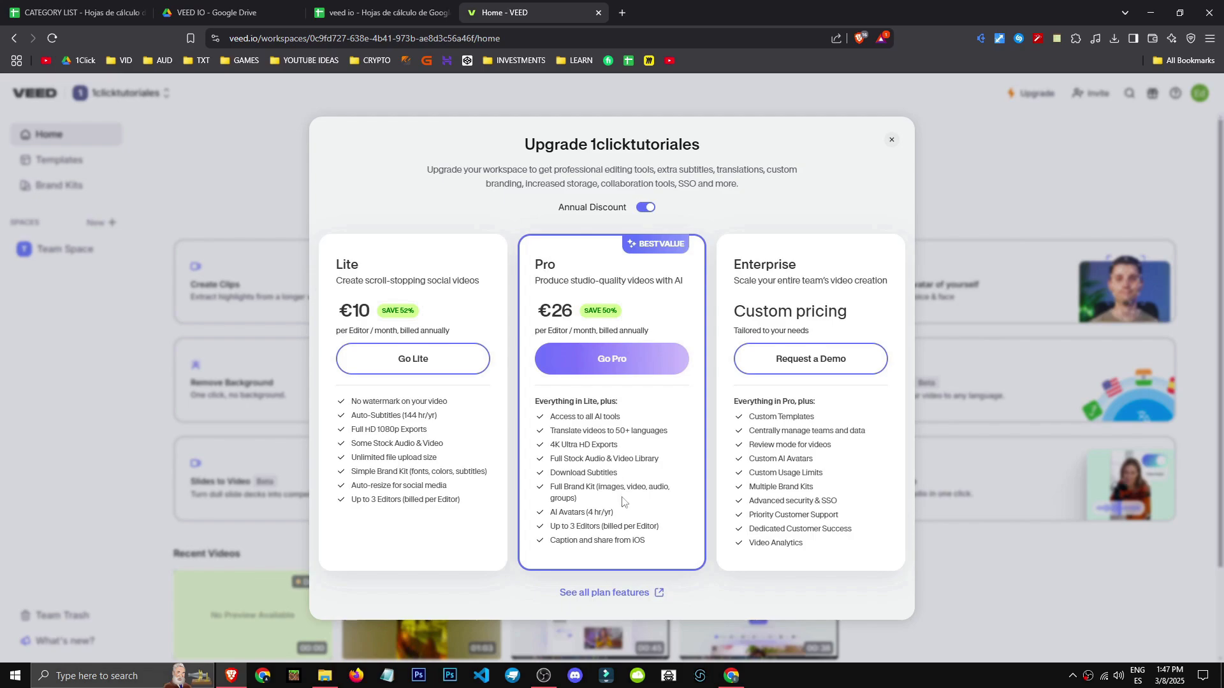
- Open the full pricing page and read through the features listed for the Pro and Lite plans
click(626, 592)
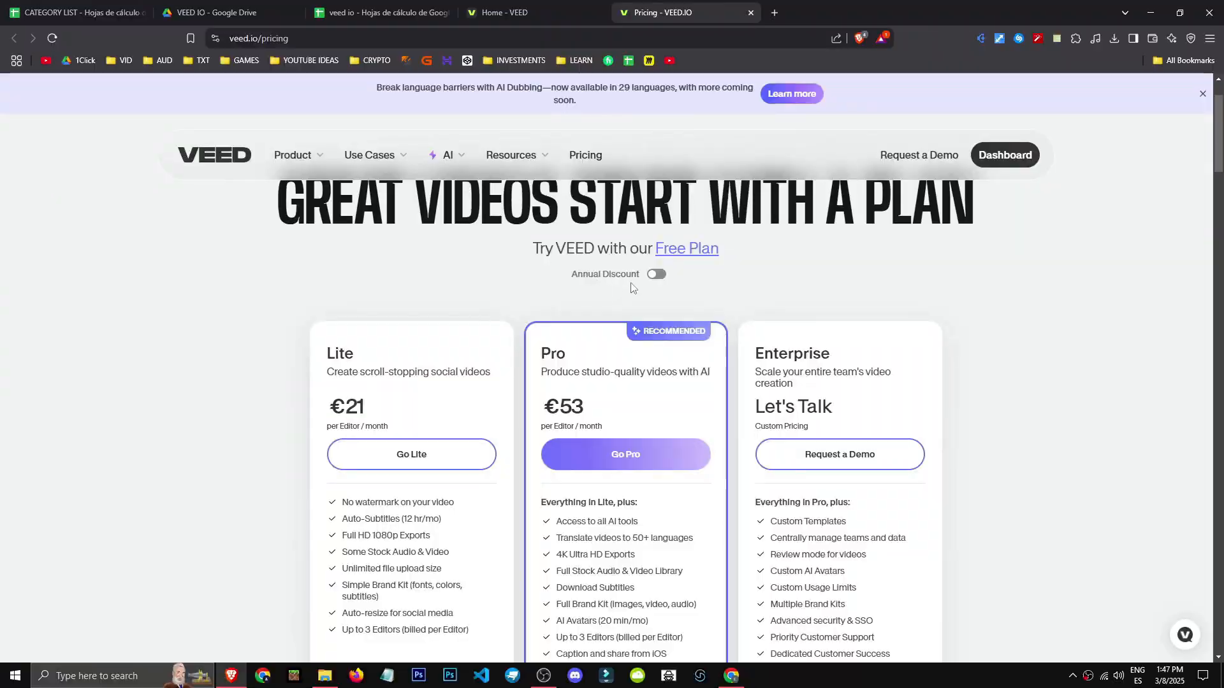
scroll(631, 398, down, 1)
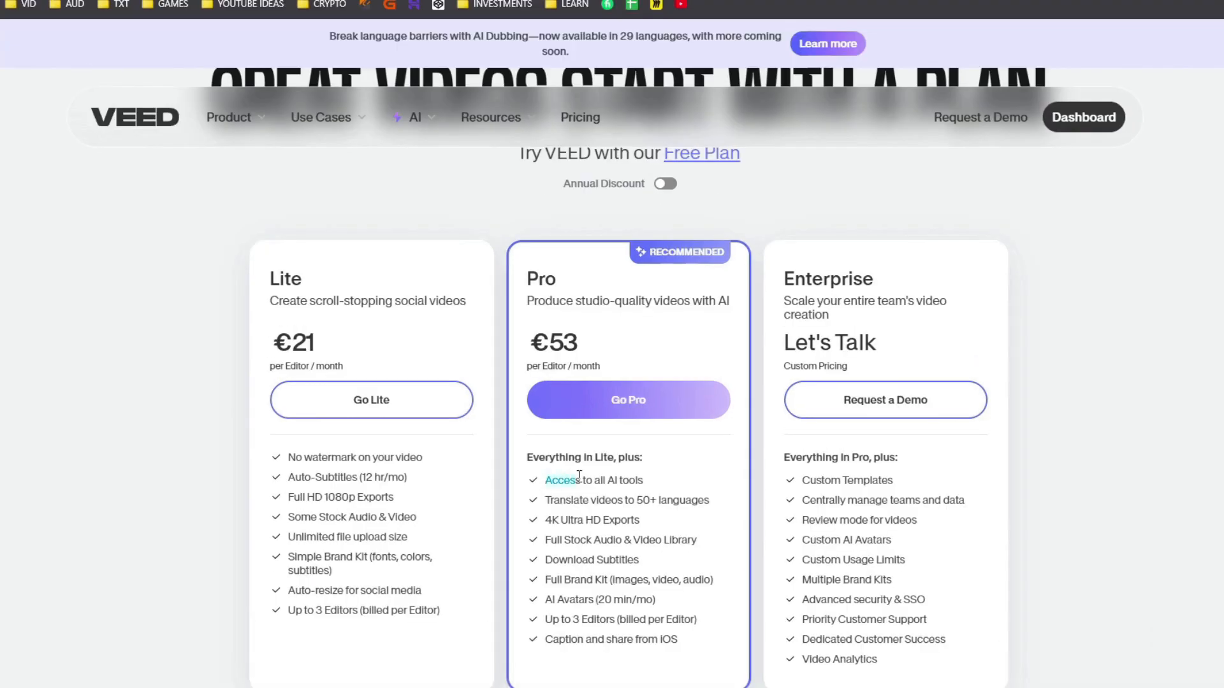
drag(556, 457, 639, 457)
drag(543, 502, 710, 500)
click(710, 500)
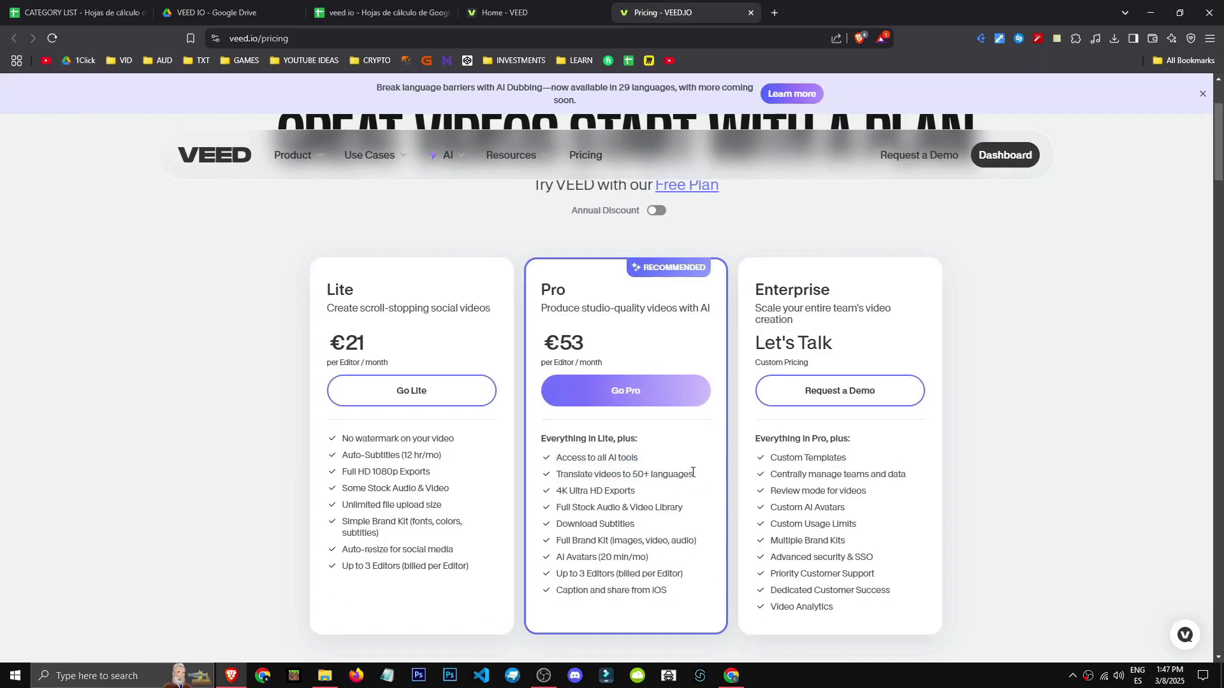
triple_click(702, 479)
click(699, 477)
drag(637, 491, 554, 523)
drag(698, 541, 563, 576)
click(613, 558)
drag(615, 572, 666, 572)
click(666, 570)
click(666, 572)
drag(343, 440, 459, 457)
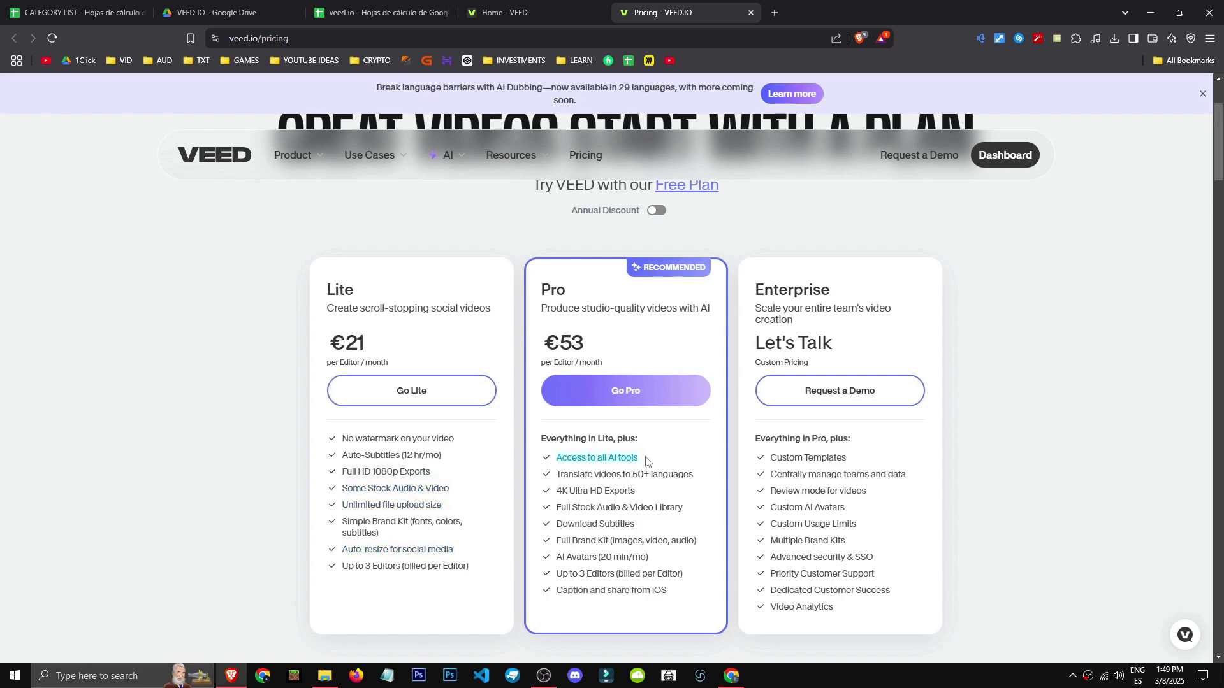
- Return to the workspace home, close the upgrade offer, and open Create Clips from the Create options
click(541, 12)
click(891, 139)
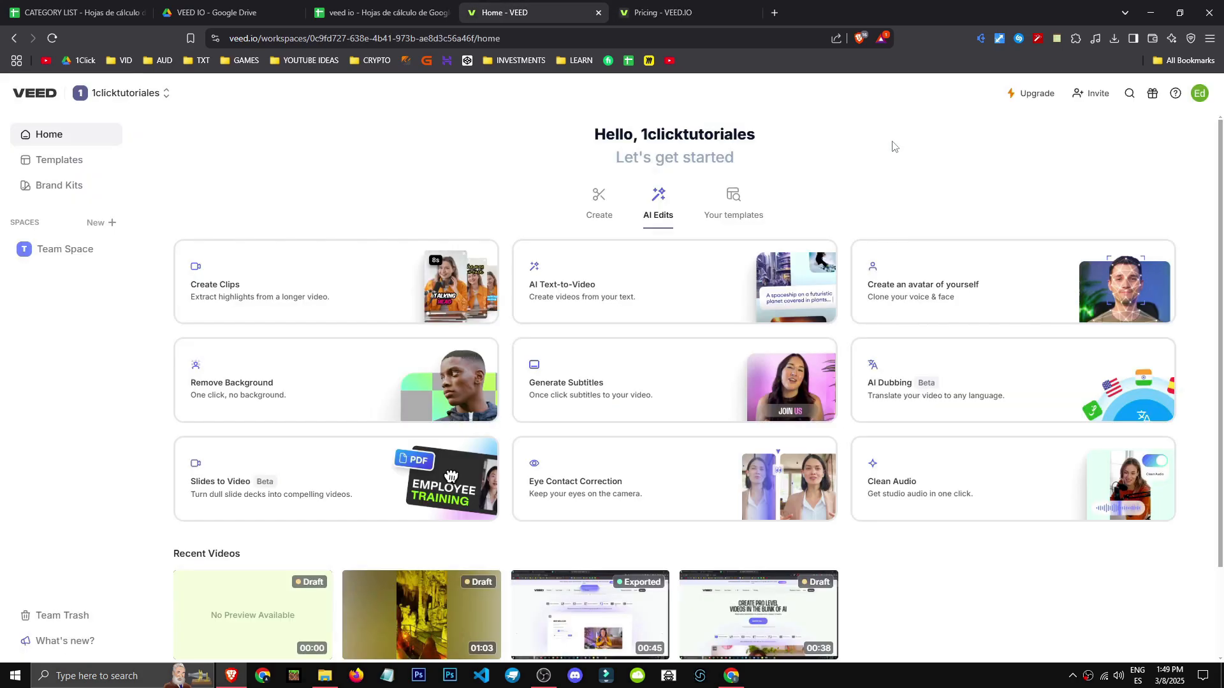
click(599, 198)
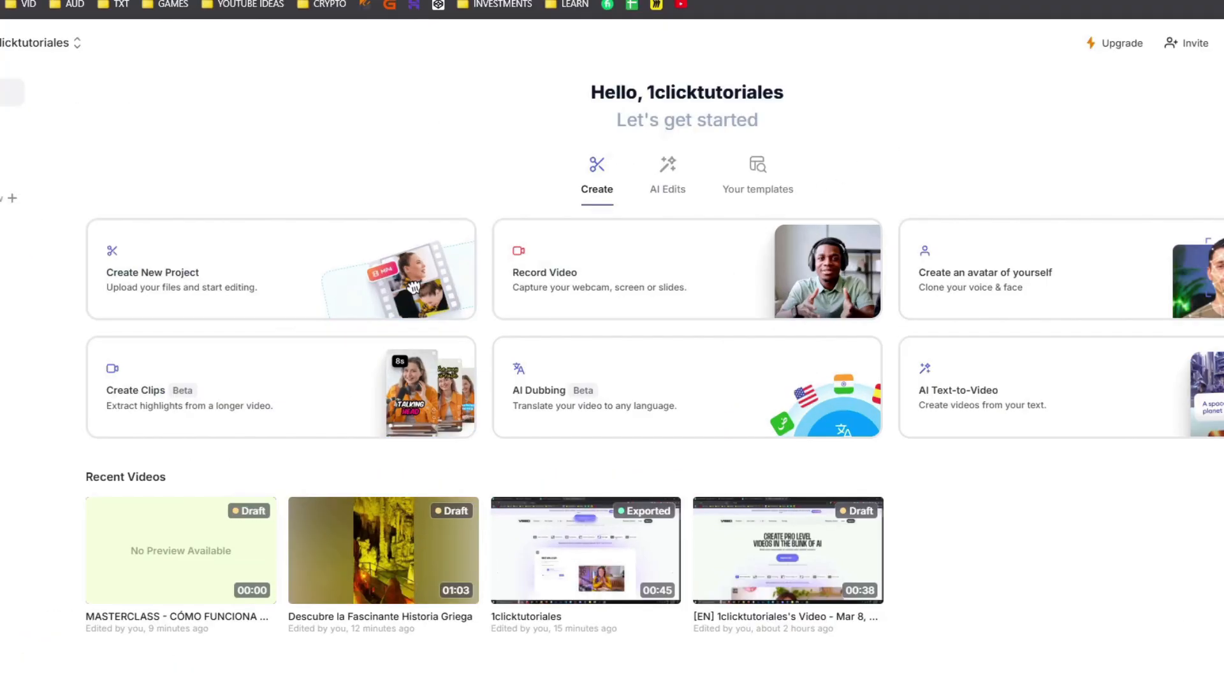
click(276, 376)
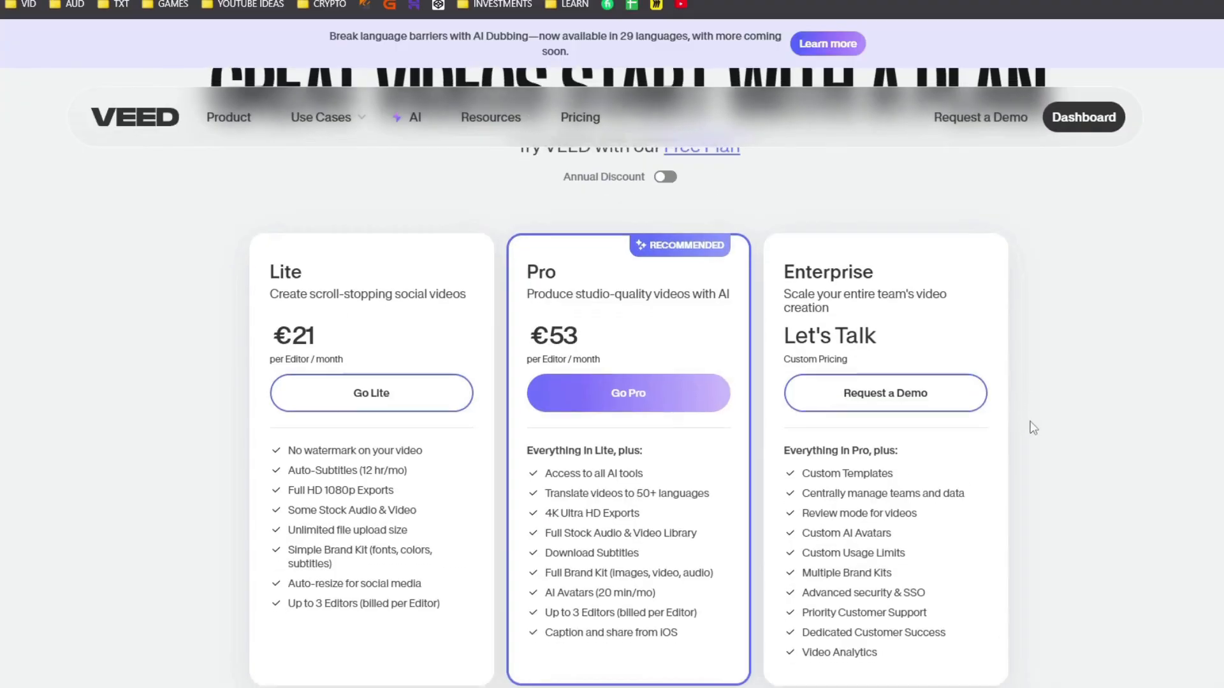
- Compare the Lite, Pro and Enterprise plan cards on the pricing page, with attention to the Pro plan's monthly price
scroll(1030, 423, down, 2)
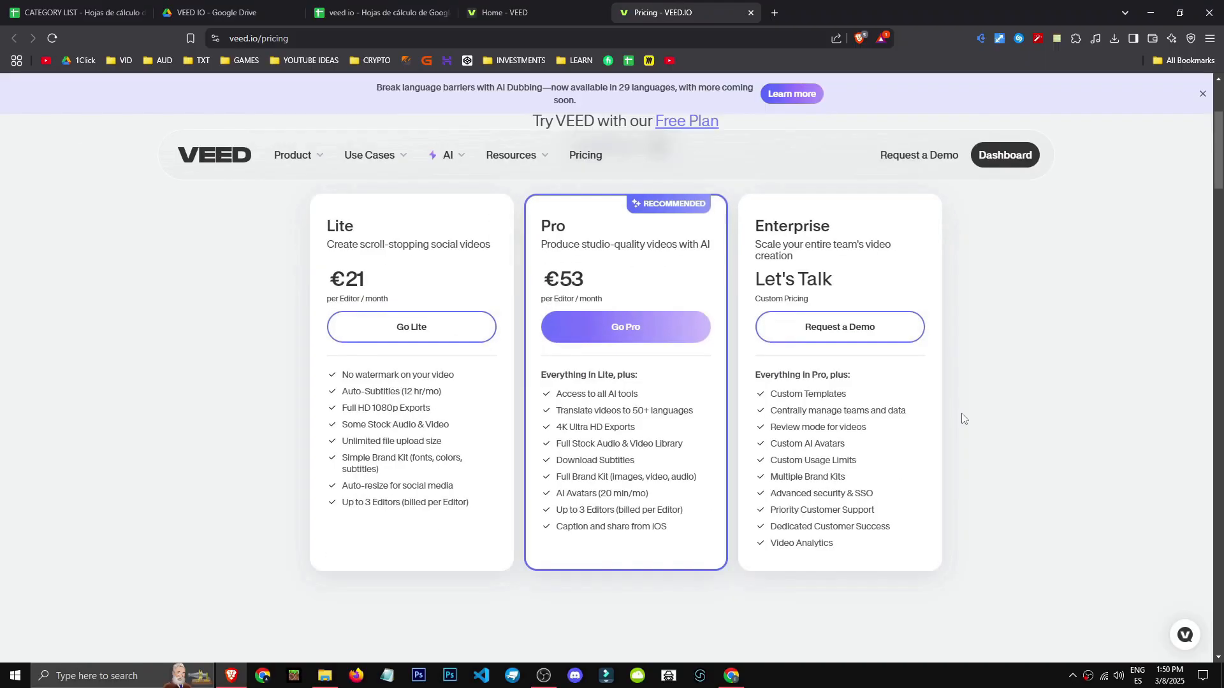
scroll(962, 418, up, 3)
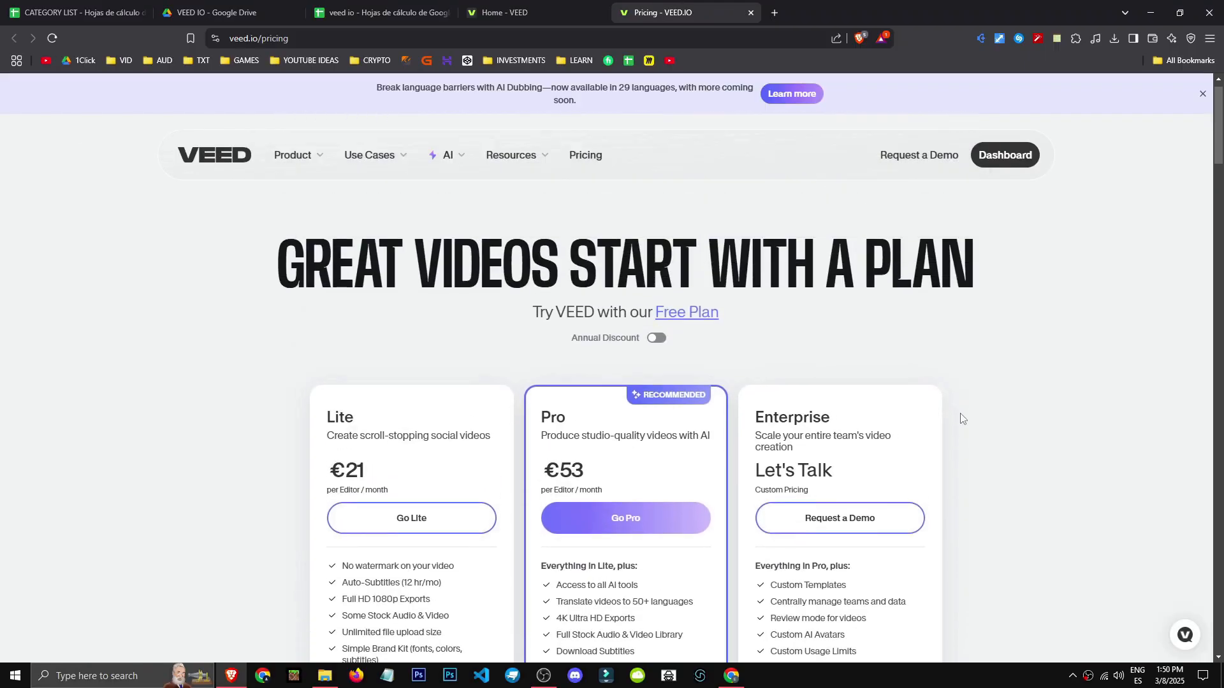
scroll(950, 430, down, 3)
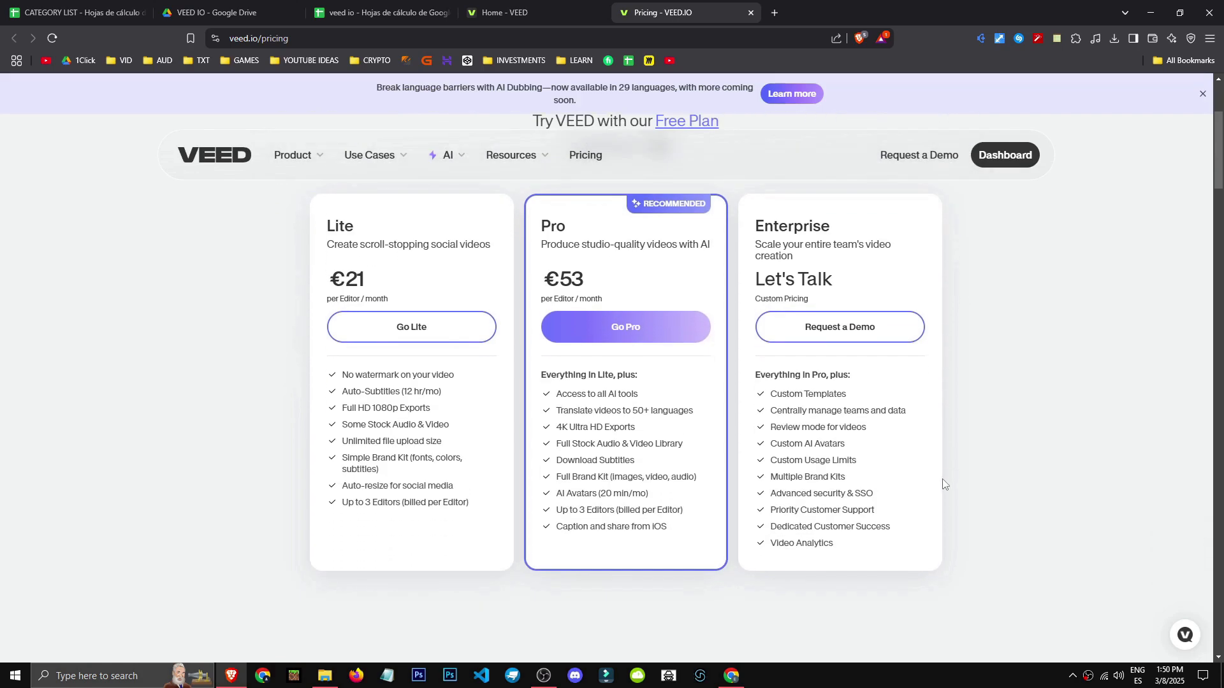
drag(587, 285, 540, 232)
click(540, 231)
scroll(610, 302, up, 2)
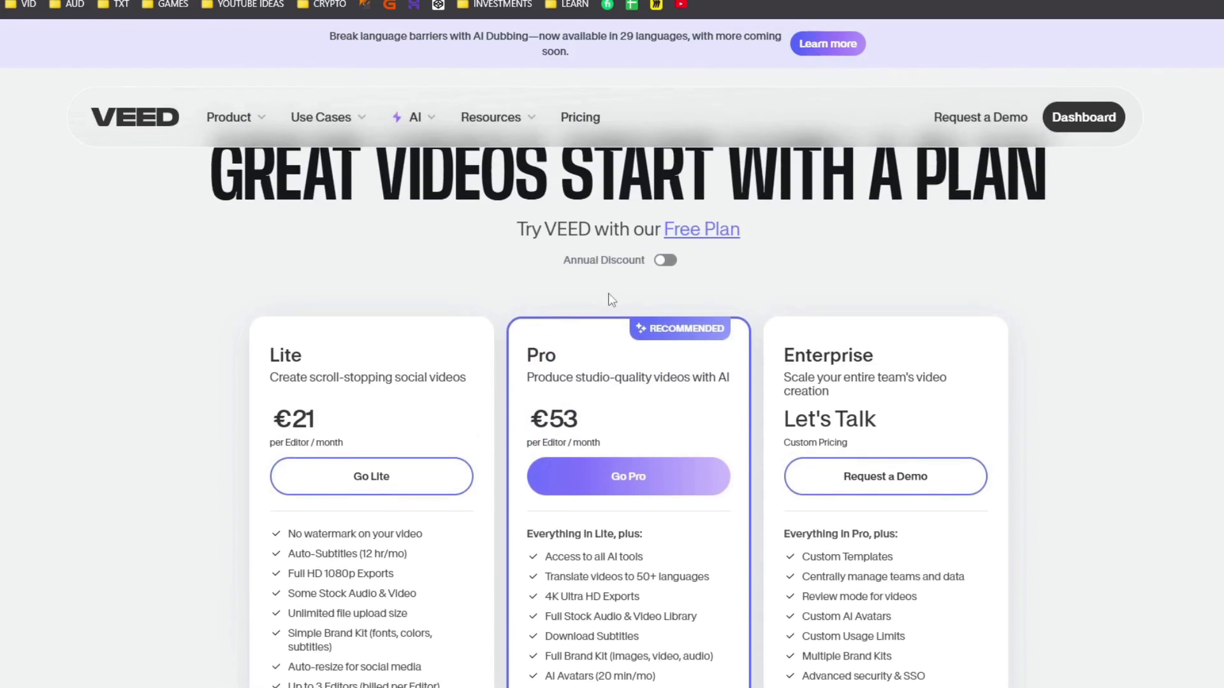
scroll(610, 299, up, 1)
drag(1115, 254, 539, 281)
click(888, 302)
drag(237, 248, 1085, 239)
drag(197, 248, 1051, 248)
click(1095, 274)
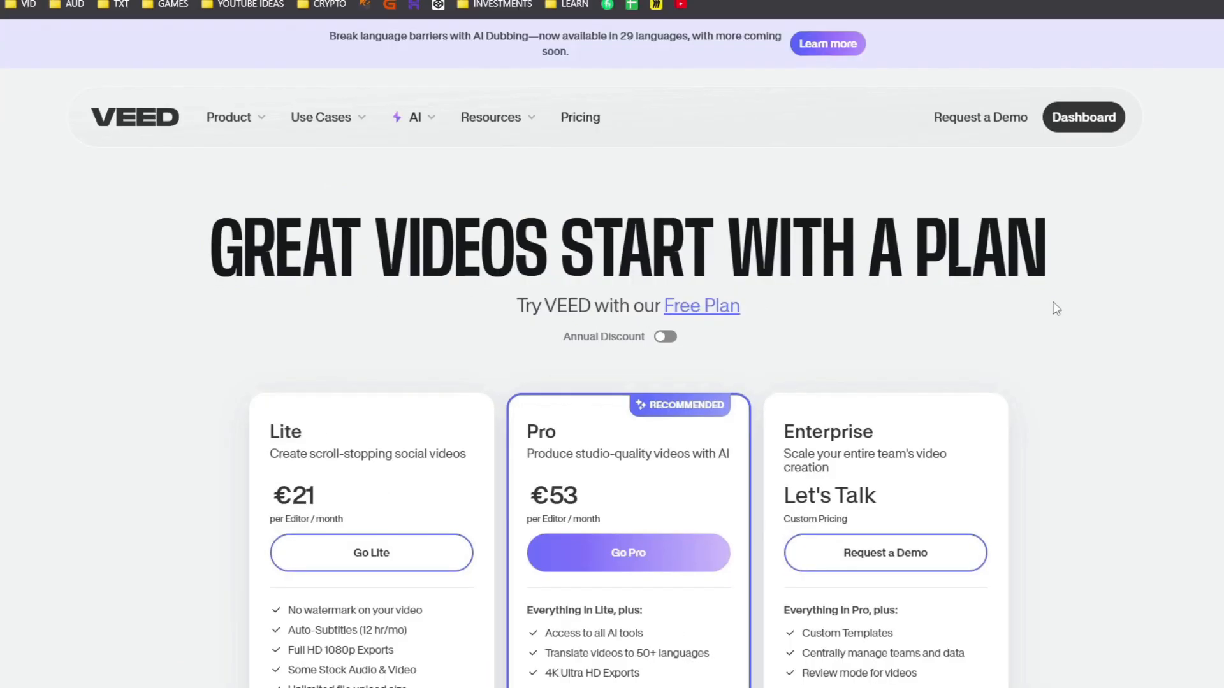
- Read the Pro plan's feature list, including video translation and 4K exports, and check its monthly price
scroll(916, 312, down, 4)
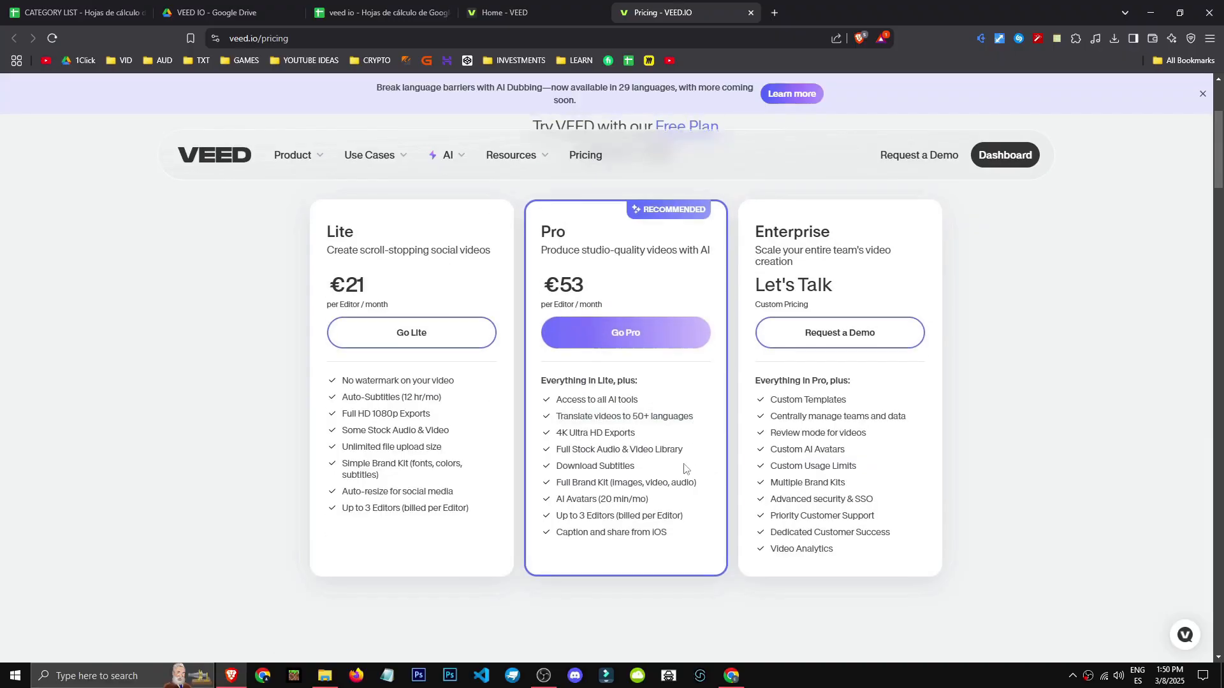
scroll(553, 519, up, 1)
drag(560, 477, 699, 476)
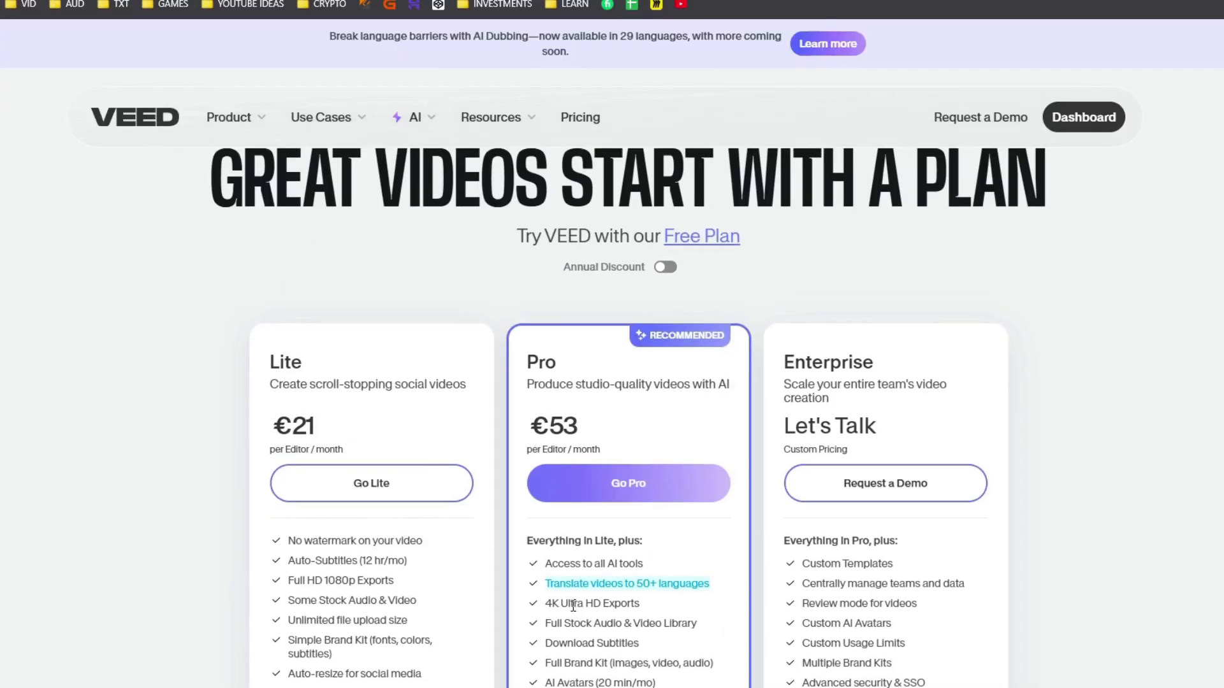
scroll(568, 616, down, 1)
click(564, 578)
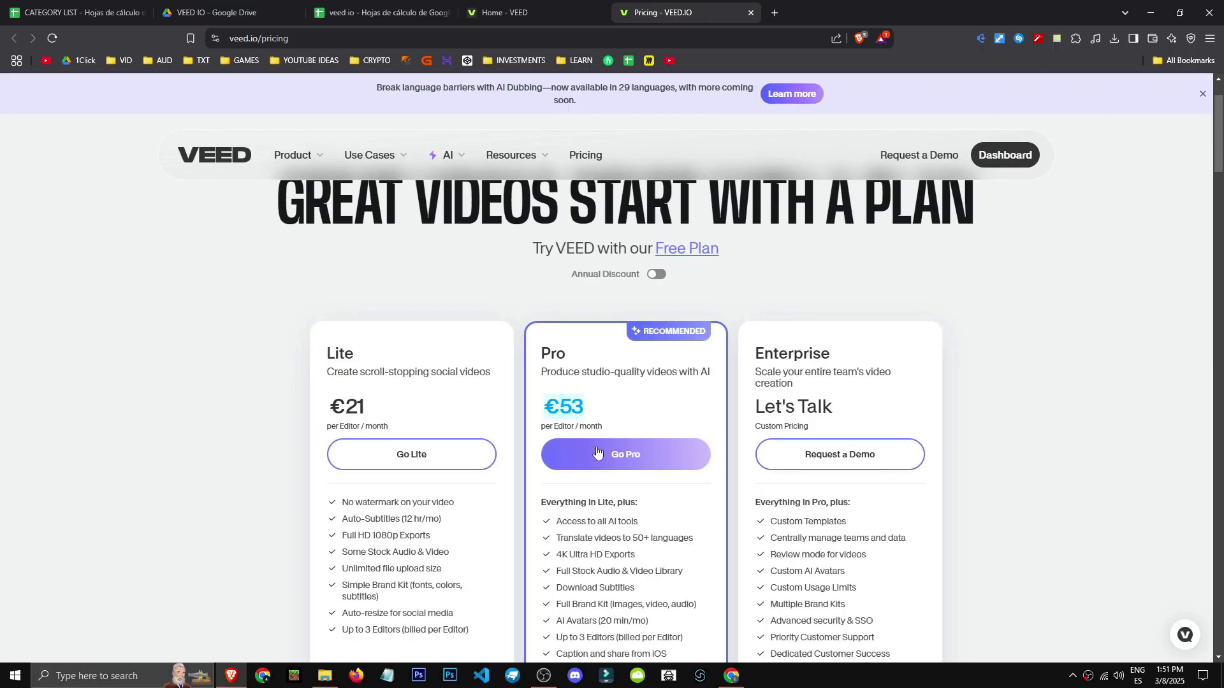
- Turn on the annual discount and examine the Pro plan's yearly-billed price, subtitle download and AI Avatars allowance
click(656, 274)
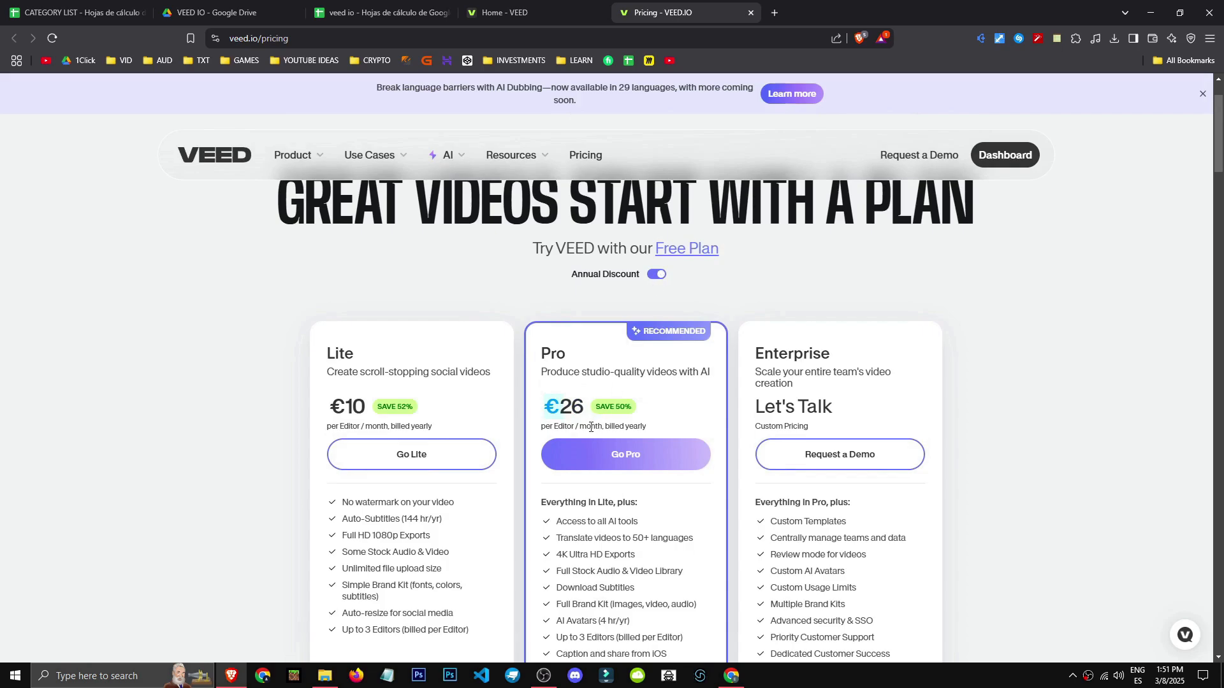
drag(586, 411, 545, 409)
scroll(593, 484, down, 2)
drag(563, 461, 643, 461)
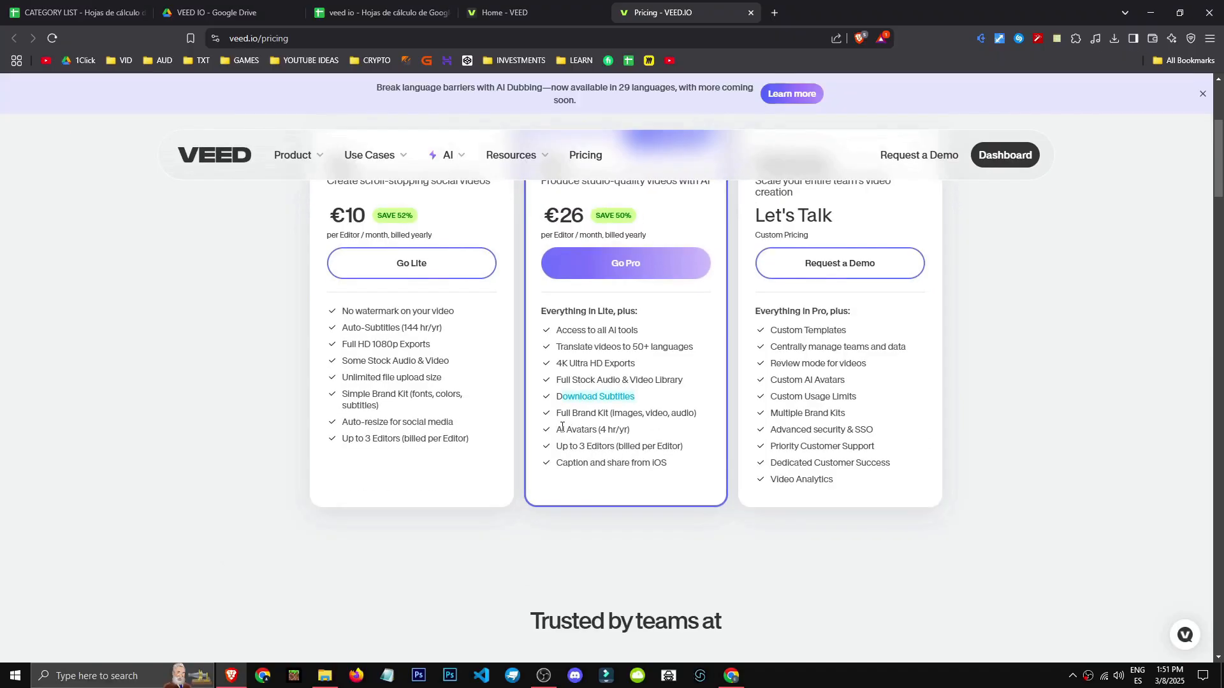
drag(562, 427, 643, 428)
scroll(644, 428, up, 1)
scroll(446, 440, up, 3)
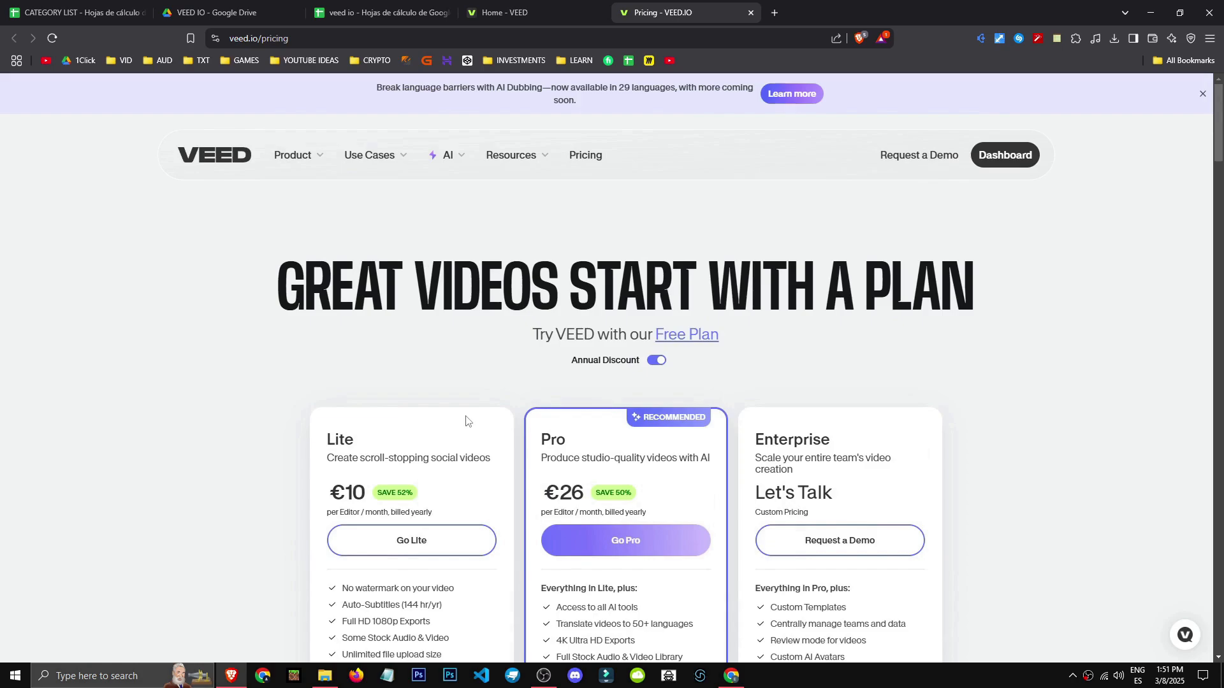
scroll(467, 420, down, 2)
- Check the workspace home, return to the pricing page, and turn off the annual discount to view the monthly prices
click(570, 5)
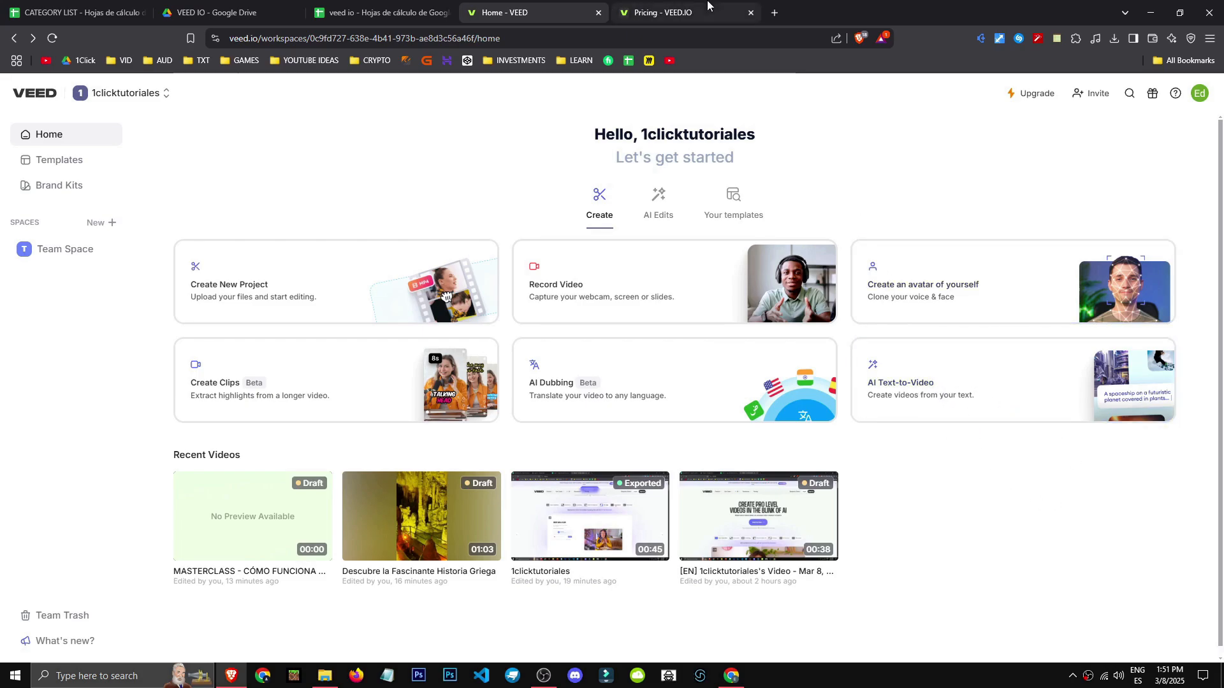
click(676, 12)
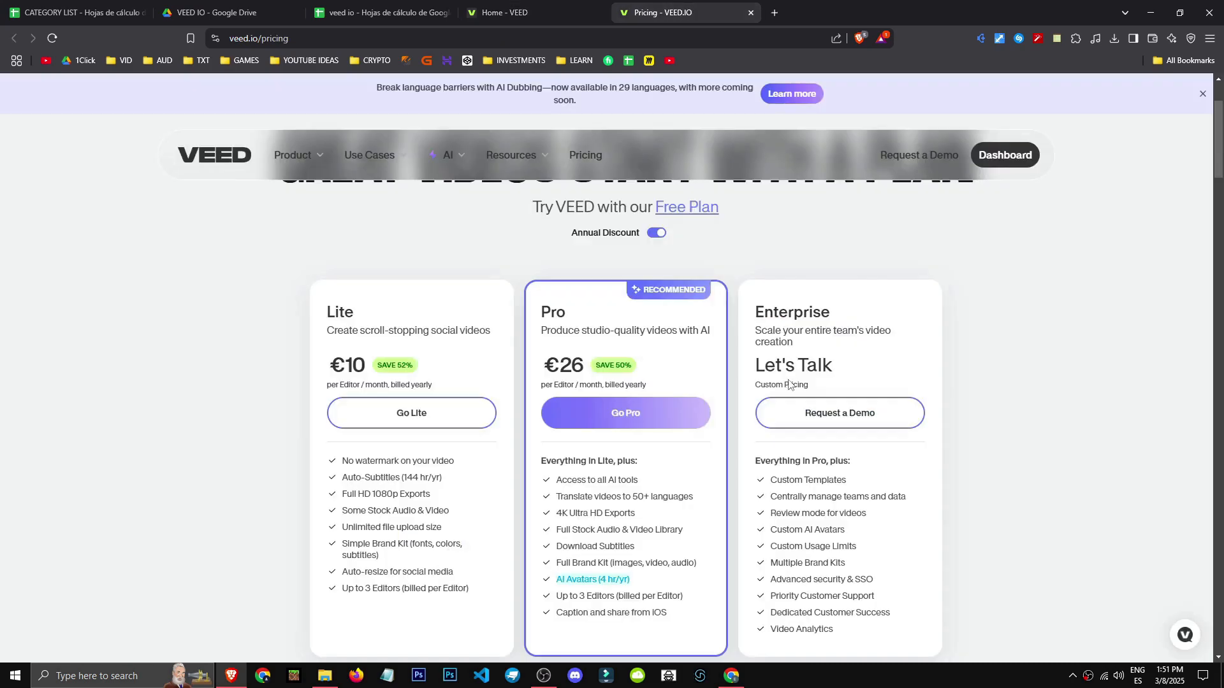
click(656, 233)
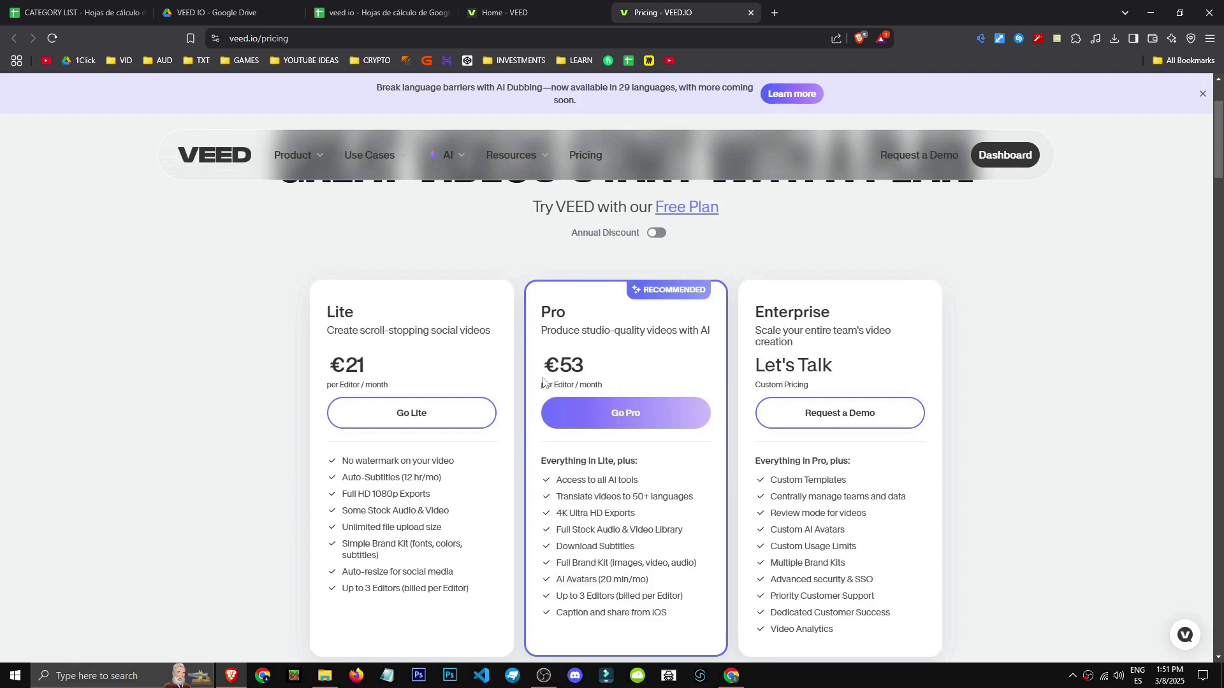